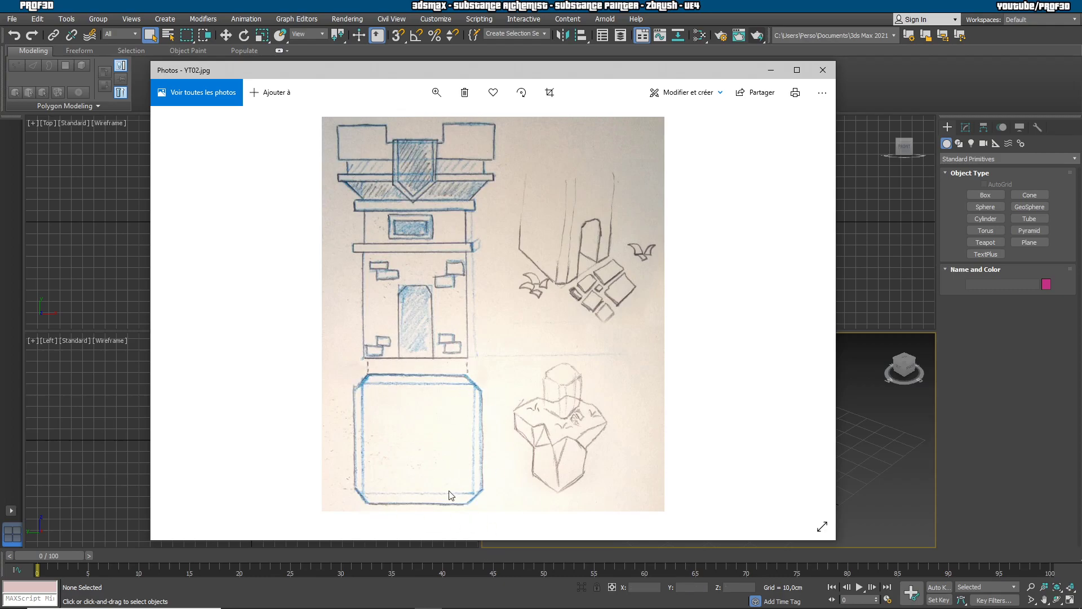
Create a plane about 78.6 cm long and 72.7 cm wide on the grid, with one length and one width segment.
{"action": "left_click", "coordinate": [823, 70]}
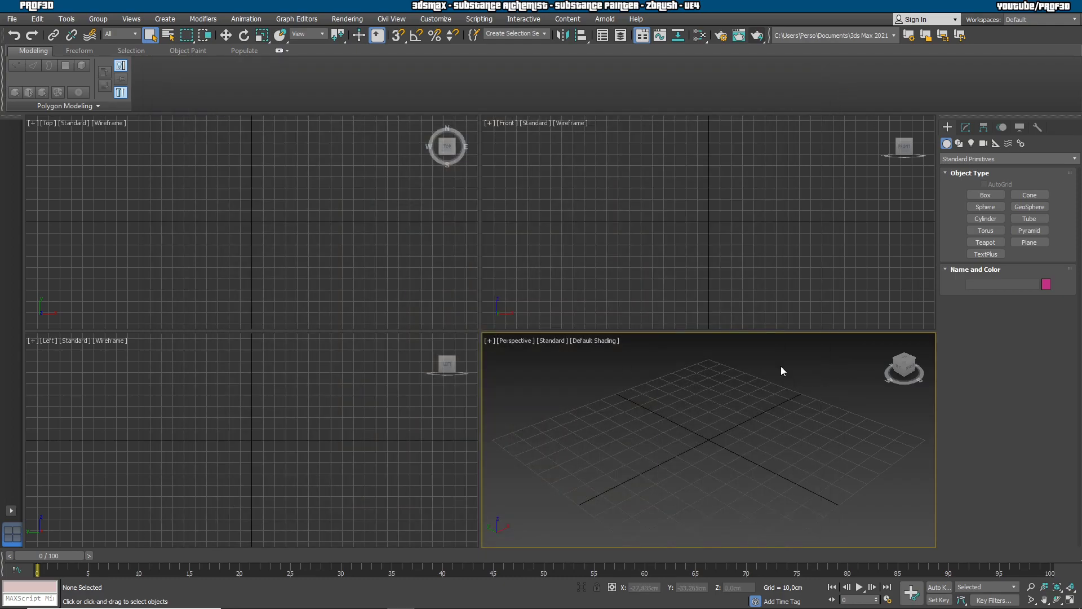
{"action": "left_click", "coordinate": [1029, 241]}
{"action": "left_click_drag", "start_coordinate": [712, 392], "coordinate": [731, 509]}
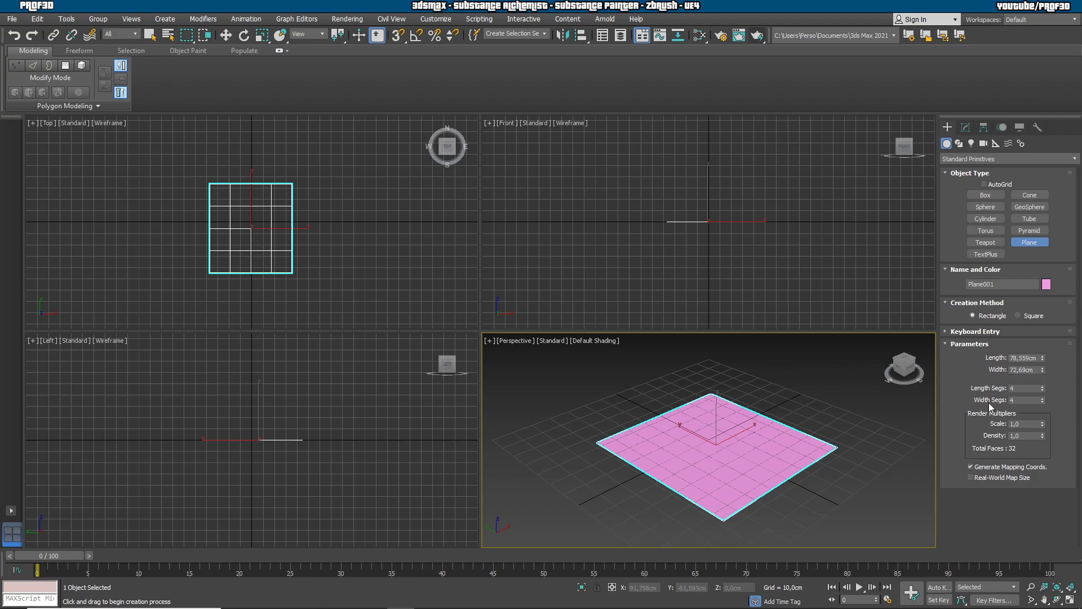
{"action": "left_click_drag", "start_coordinate": [1043, 388], "coordinate": [1047, 423]}
{"action": "left_click_drag", "start_coordinate": [1042, 400], "coordinate": [1055, 442]}
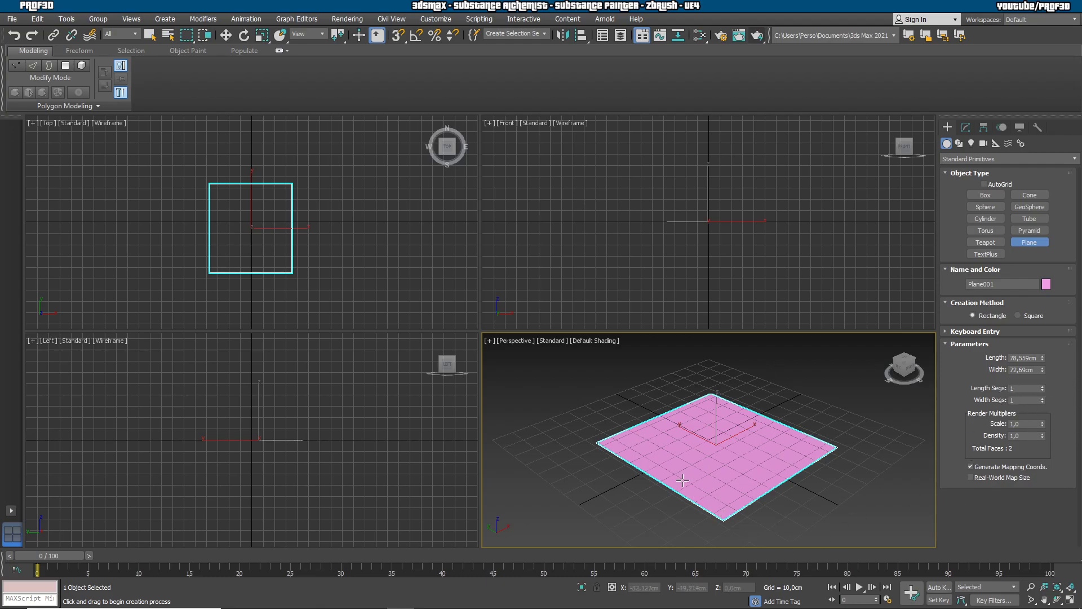
Apply the desktop image YT02 to the plane in the perspective view, with edged faces shown and that view maximized.
{"action": "mouse_move", "coordinate": [727, 453]}
{"action": "middle_mouse_down"}
{"action": "mouse_move", "coordinate": [710, 434]}
{"action": "mouse_move", "coordinate": [733, 445]}
{"action": "mouse_move", "coordinate": [728, 457]}
{"action": "middle_mouse_up"}
{"action": "key", "text": "F4"}
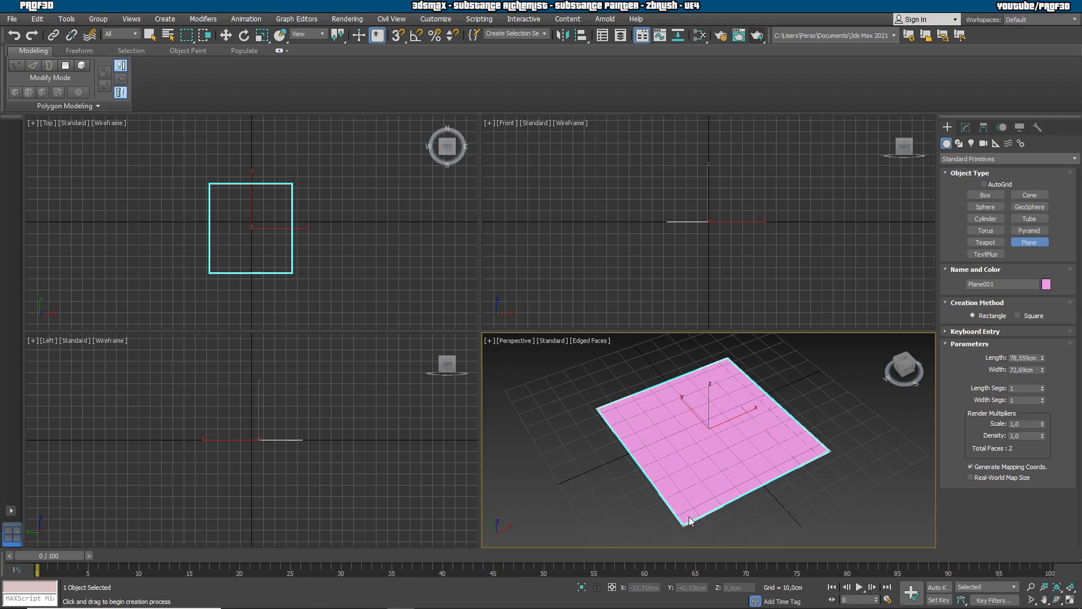
{"action": "key", "text": "super+d"}
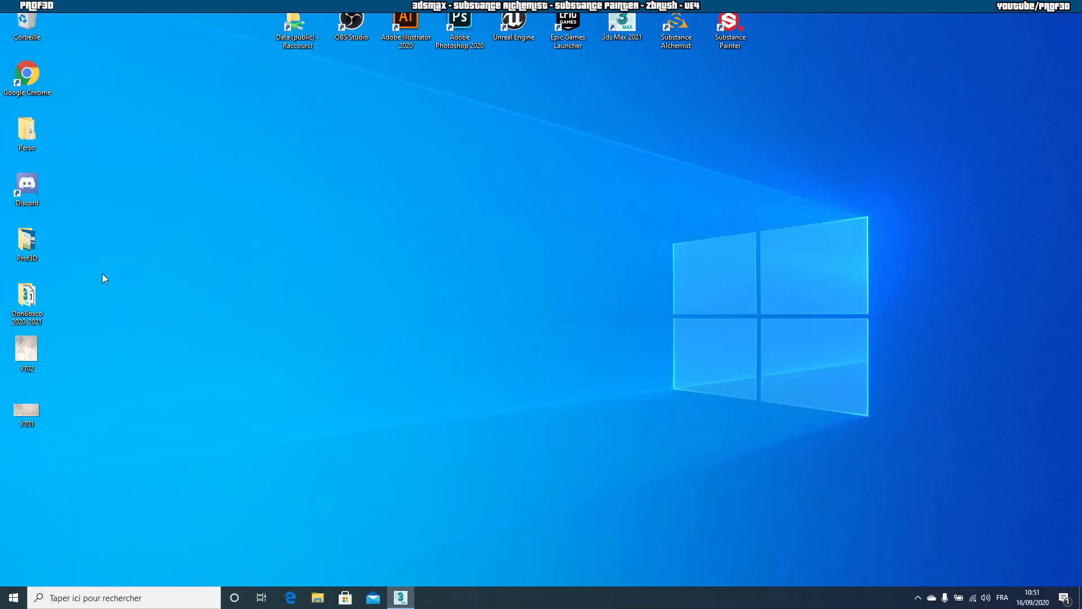
{"action": "mouse_move", "coordinate": [18, 361]}
{"action": "left_mouse_down"}
{"action": "mouse_move", "coordinate": [290, 413]}
{"action": "mouse_move", "coordinate": [400, 605]}
{"action": "mouse_move", "coordinate": [689, 430]}
{"action": "left_mouse_up"}
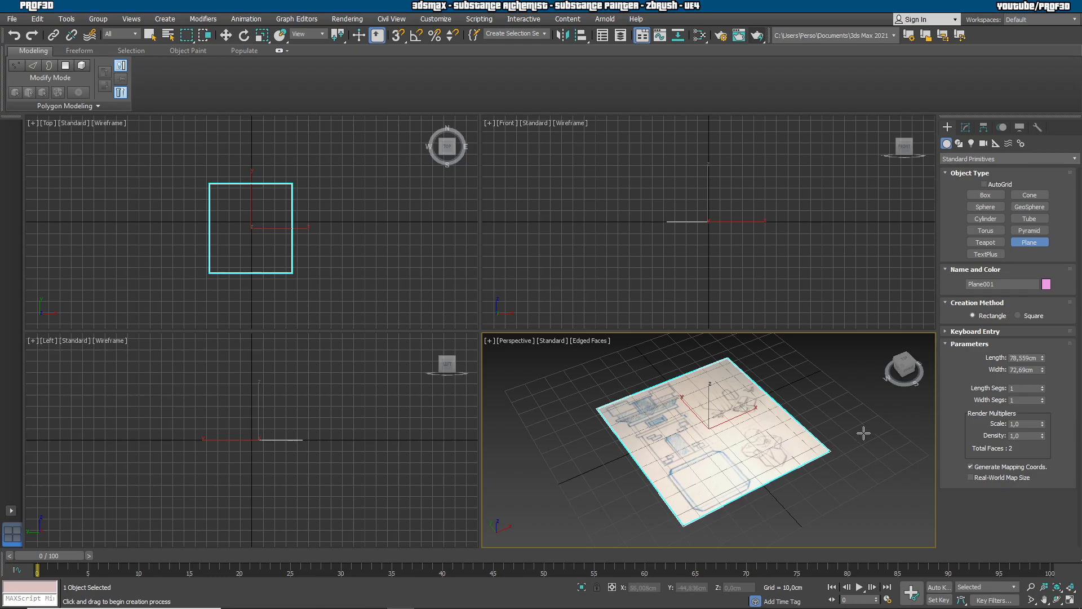
{"action": "mouse_move", "coordinate": [843, 434]}
{"action": "middle_mouse_down", "text": "alt"}
{"action": "mouse_move", "coordinate": [790, 451]}
{"action": "mouse_move", "coordinate": [809, 458]}
{"action": "mouse_move", "coordinate": [833, 433]}
{"action": "middle_mouse_up", "text": "alt"}
{"action": "left_click", "coordinate": [1069, 599]}
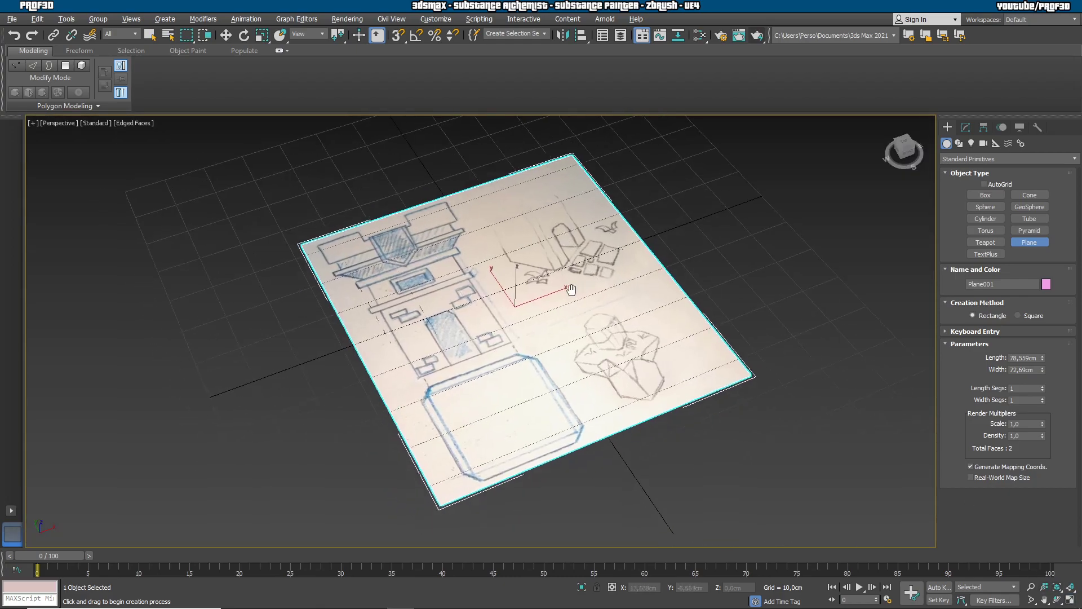
{"action": "scroll", "coordinate": [541, 297], "scroll_direction": "up", "scroll_amount": 2}
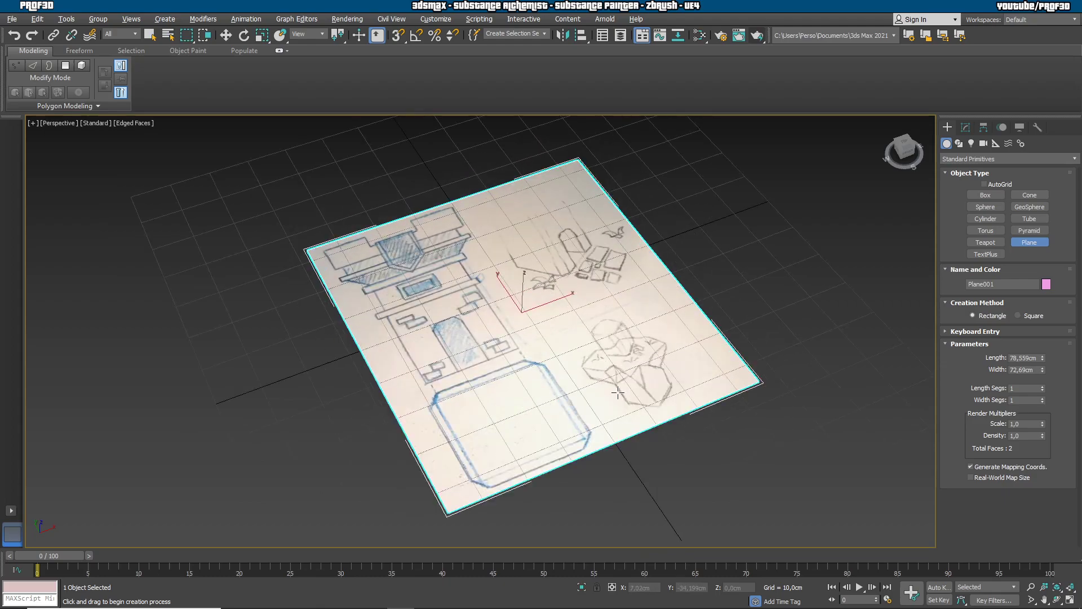
Add a UVW Map modifier to the sketch plane.
{"action": "left_click", "coordinate": [966, 129]}
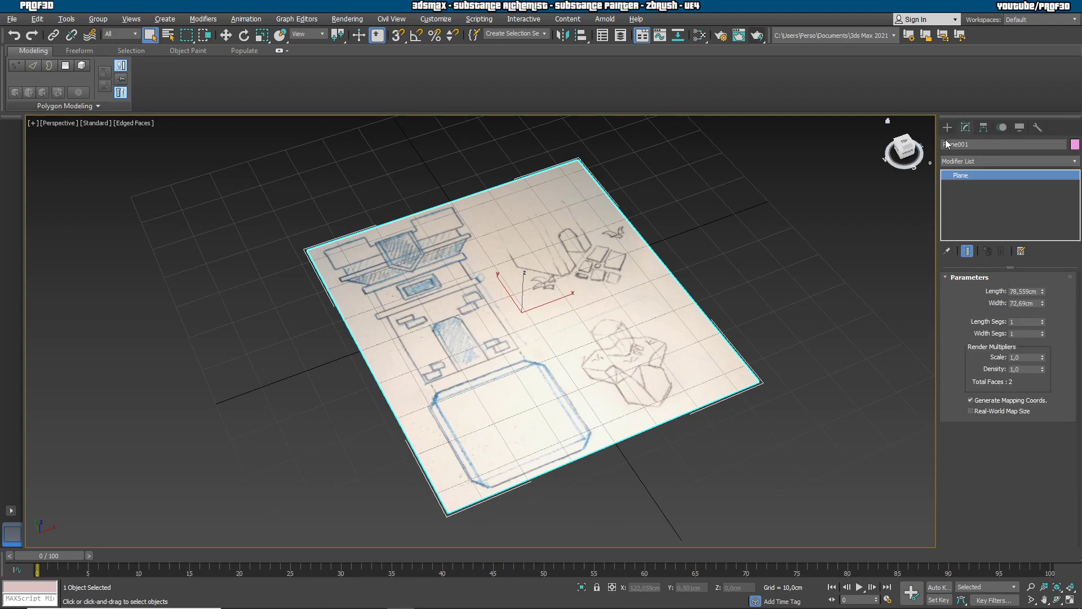
{"action": "left_click", "coordinate": [967, 161]}
{"action": "left_click_drag", "start_coordinate": [1074, 240], "coordinate": [1073, 498]}
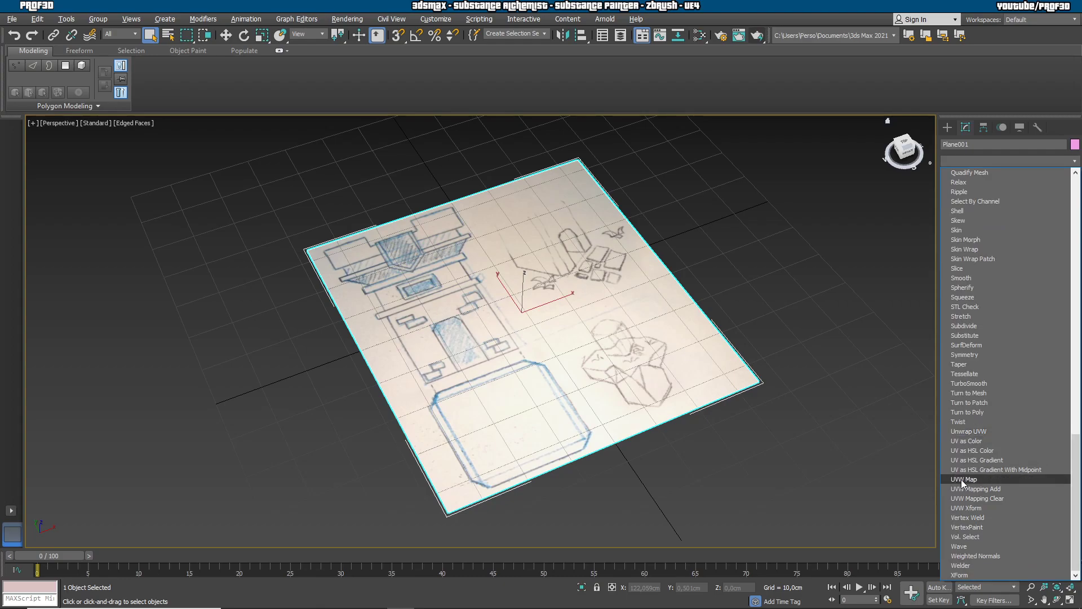
{"action": "left_click", "coordinate": [979, 477]}
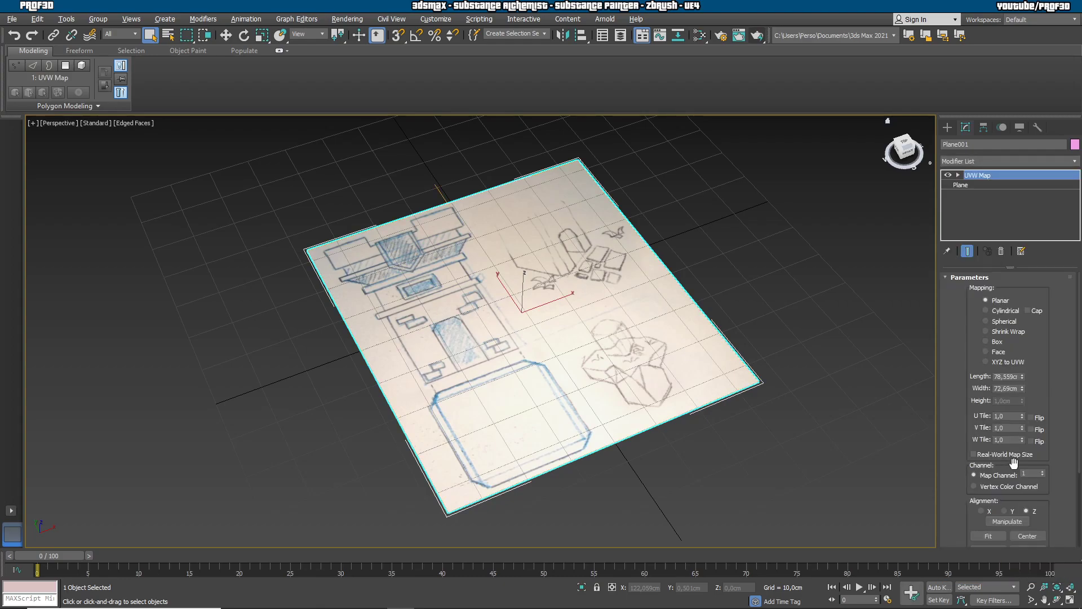
{"action": "left_click_drag", "start_coordinate": [1048, 379], "coordinate": [1052, 346]}
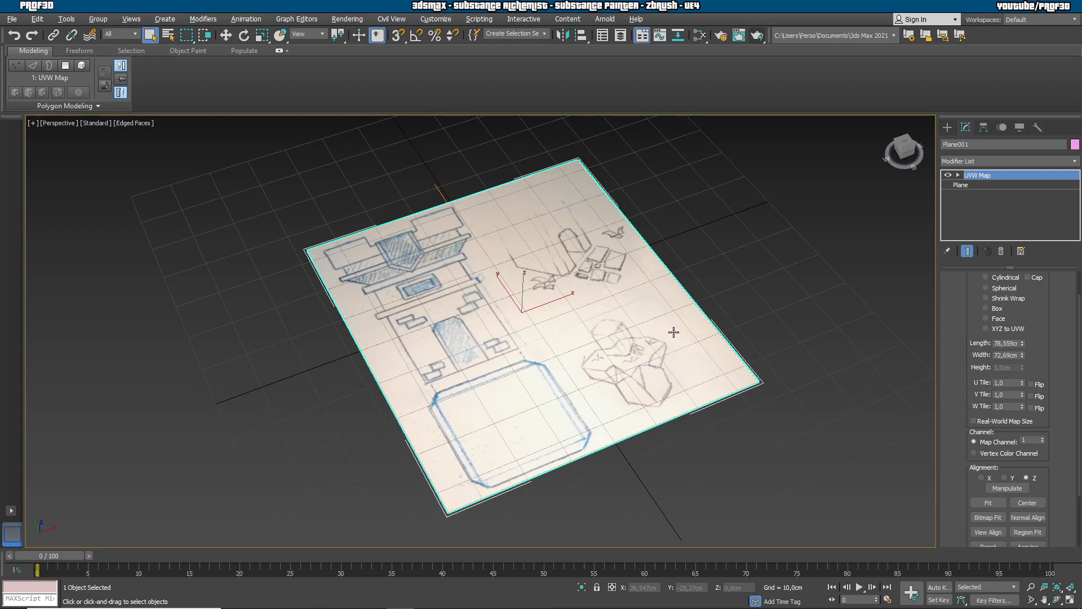
{"action": "left_click_drag", "start_coordinate": [1064, 337], "coordinate": [1067, 374]}
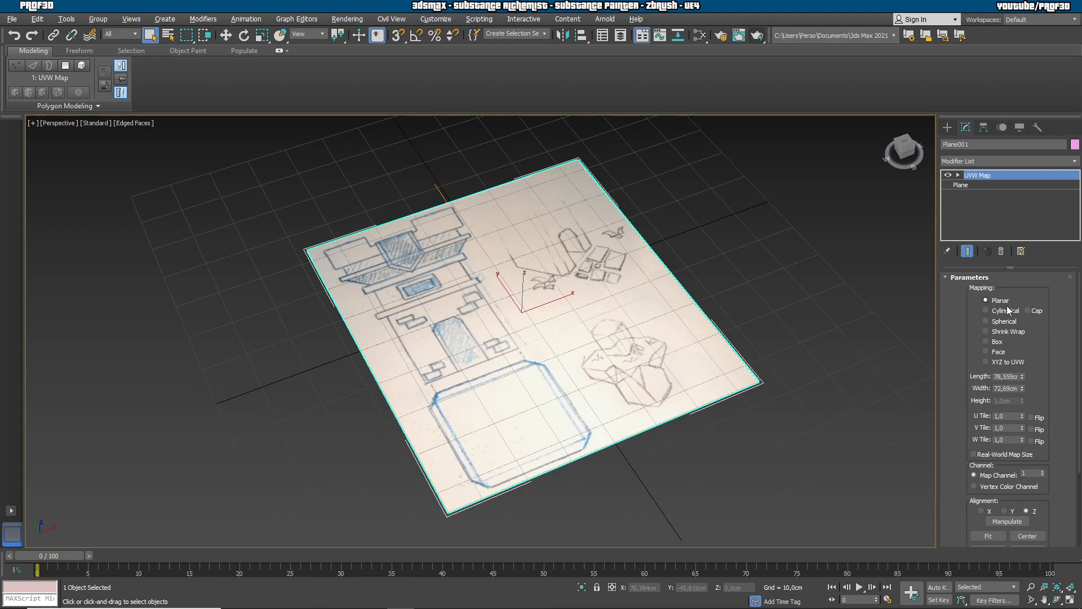
Fit the UVW mapping to the proportions of the YT02 bitmap from the desktop using Bitmap Fit.
{"action": "scroll", "coordinate": [1054, 408], "scroll_direction": "down", "scroll_amount": 4}
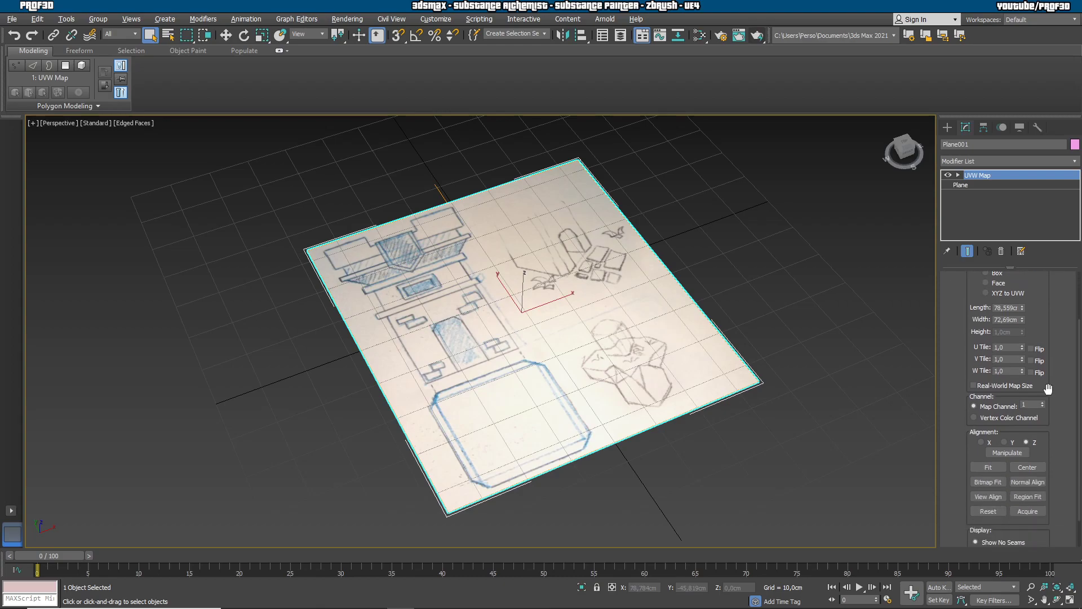
{"action": "left_click", "coordinate": [994, 481]}
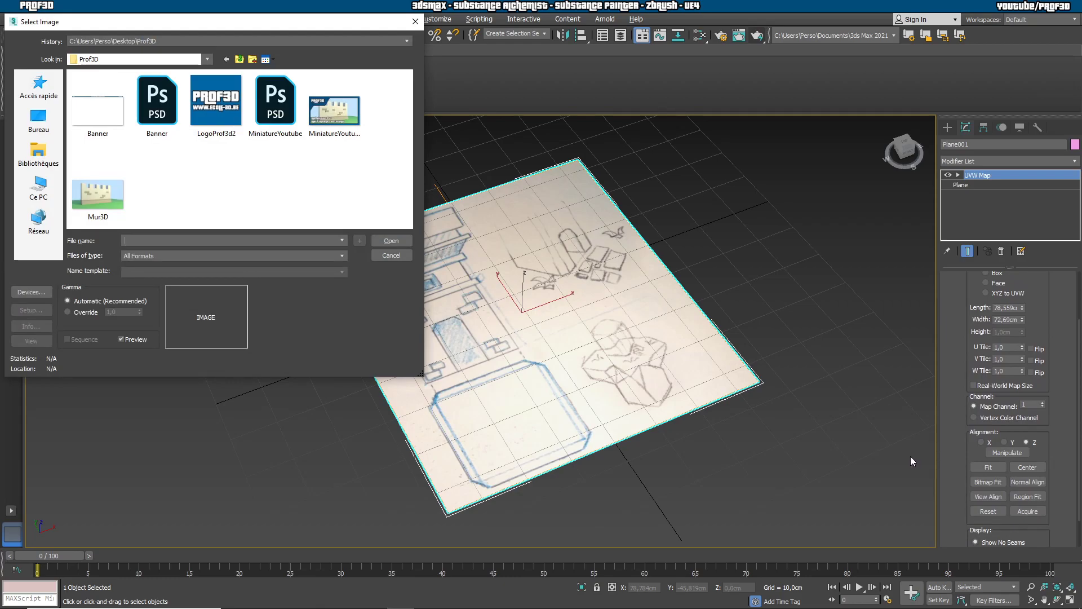
{"action": "left_click", "coordinate": [39, 120]}
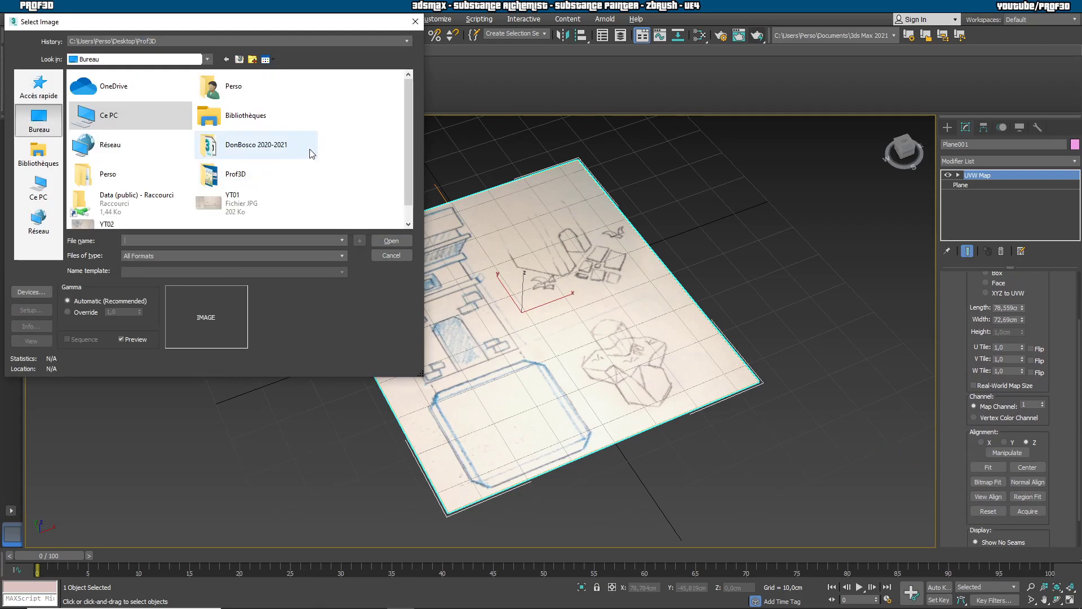
{"action": "scroll", "coordinate": [411, 156], "scroll_direction": "down", "scroll_amount": 1}
{"action": "left_click", "coordinate": [92, 217]}
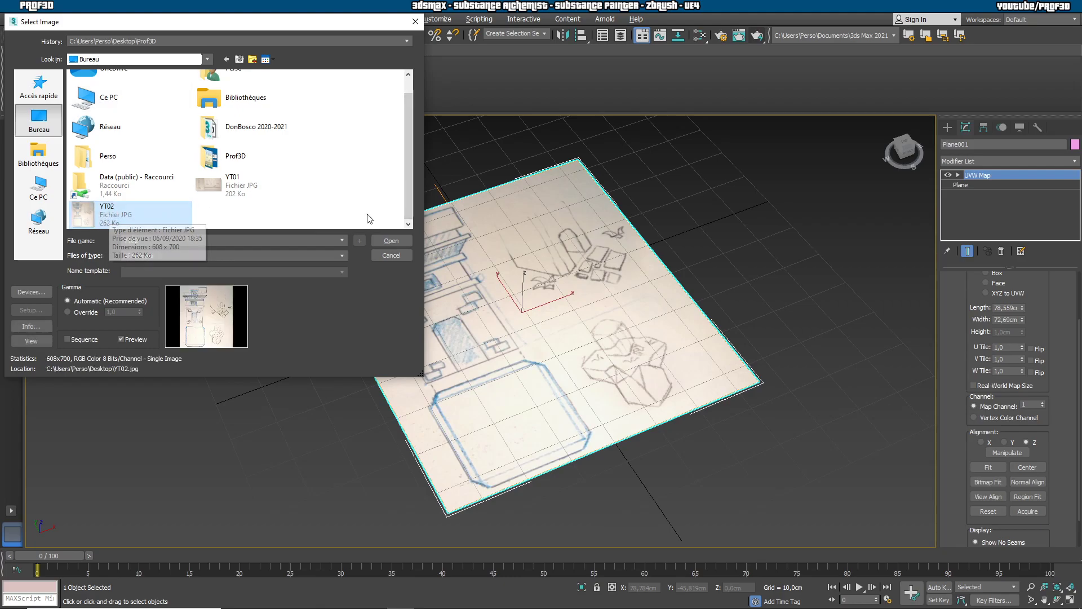
{"action": "left_click", "coordinate": [388, 241]}
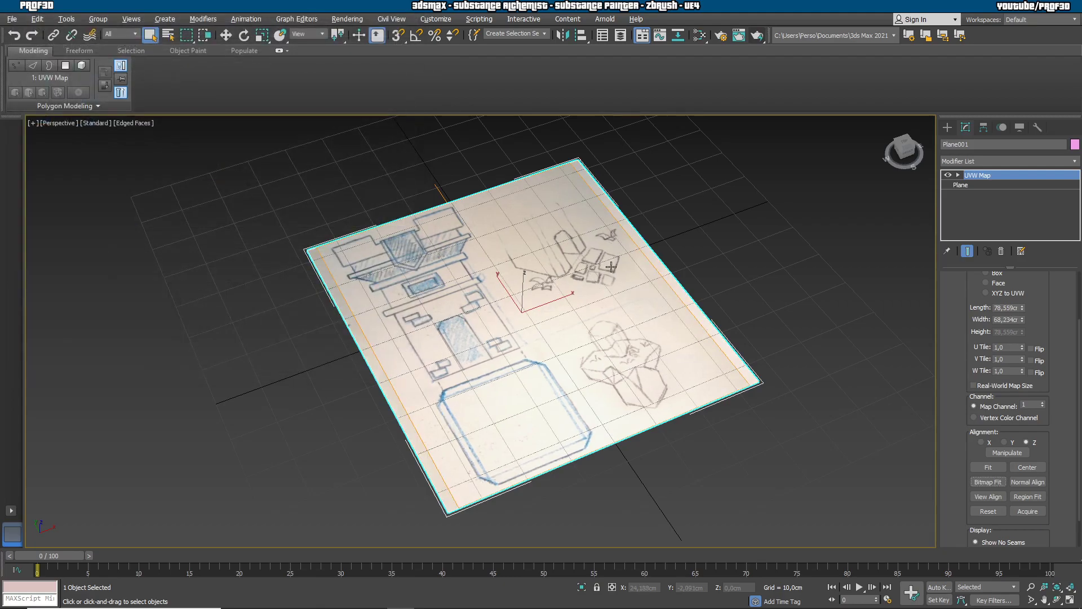
Reduce the base plane's length to about 77.77 cm and its width to about 69.78 cm to match the image mapping.
{"action": "middle_click_drag", "start_coordinate": [617, 301], "coordinate": [555, 369], "text": "alt"}
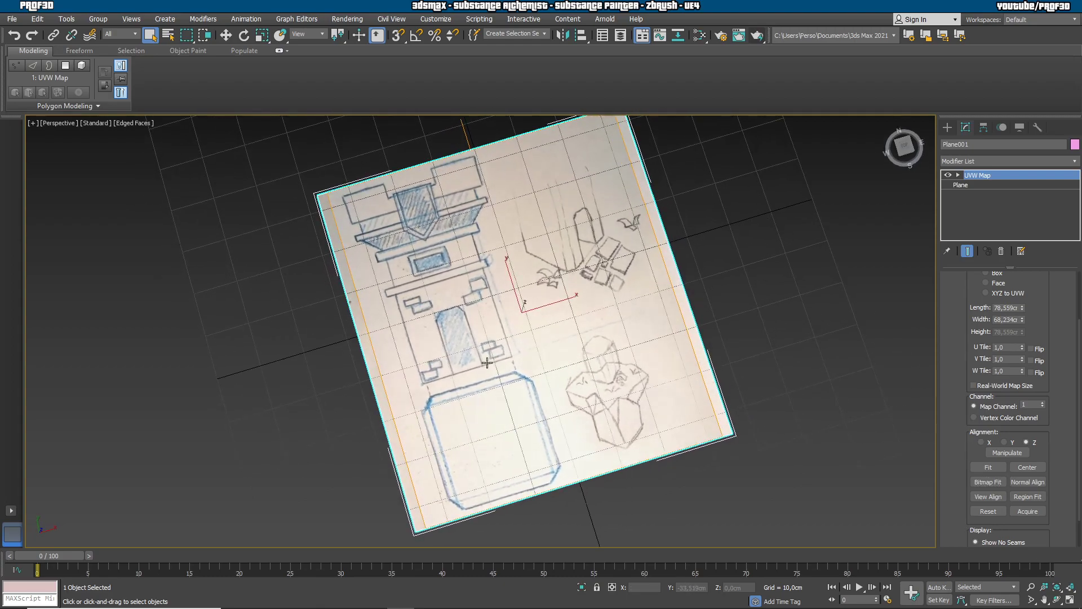
{"action": "left_click", "coordinate": [960, 185]}
{"action": "left_click_drag", "start_coordinate": [1042, 291], "coordinate": [1043, 309]}
{"action": "left_click", "coordinate": [1042, 305]}
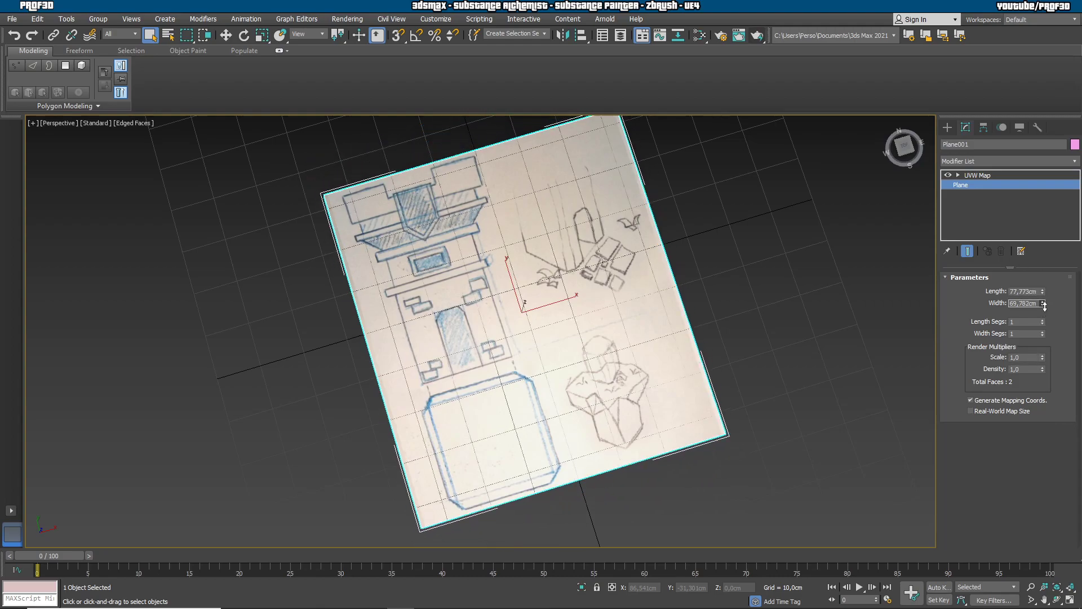
{"action": "left_click", "coordinate": [947, 128]}
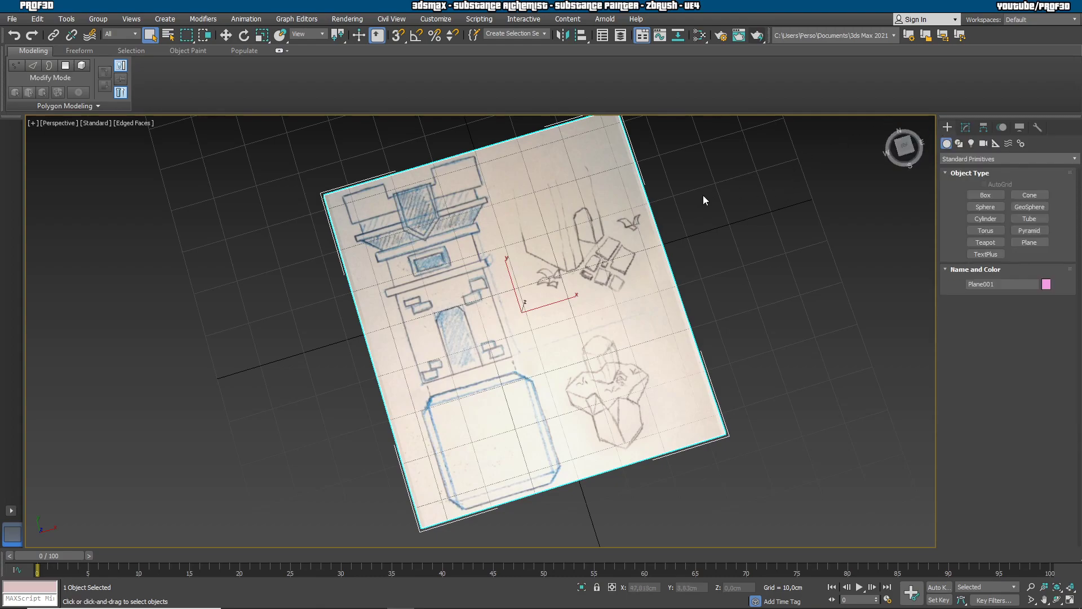
Turn on angle snap and make one upright copy of the sketch plane, rotated 90 degrees about X.
{"action": "left_click", "coordinate": [417, 36]}
{"action": "left_click", "coordinate": [244, 35]}
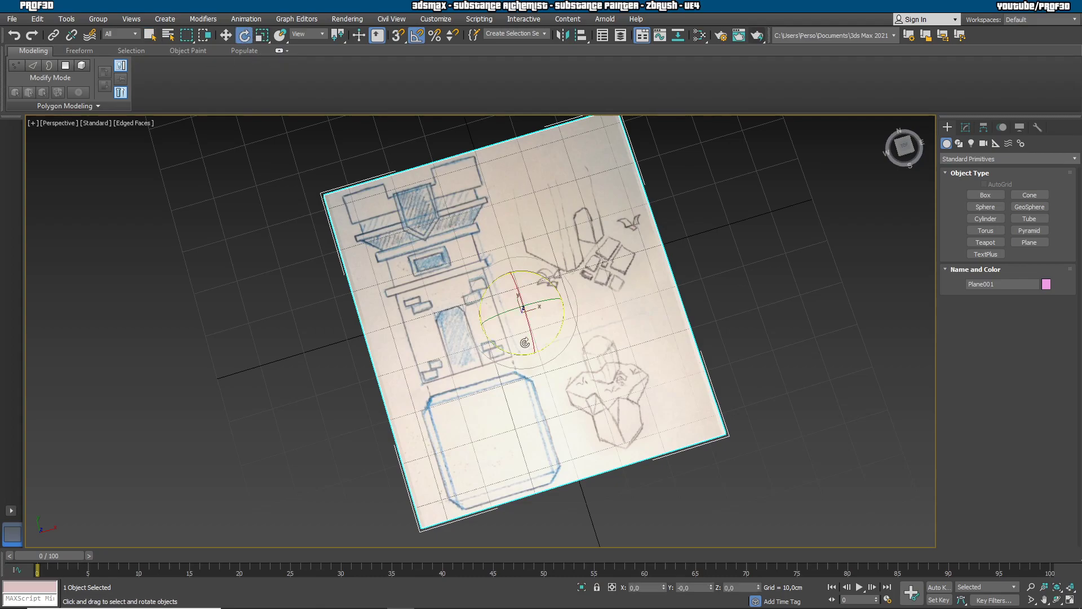
{"action": "middle_click_drag", "start_coordinate": [370, 434], "coordinate": [422, 368], "text": "alt"}
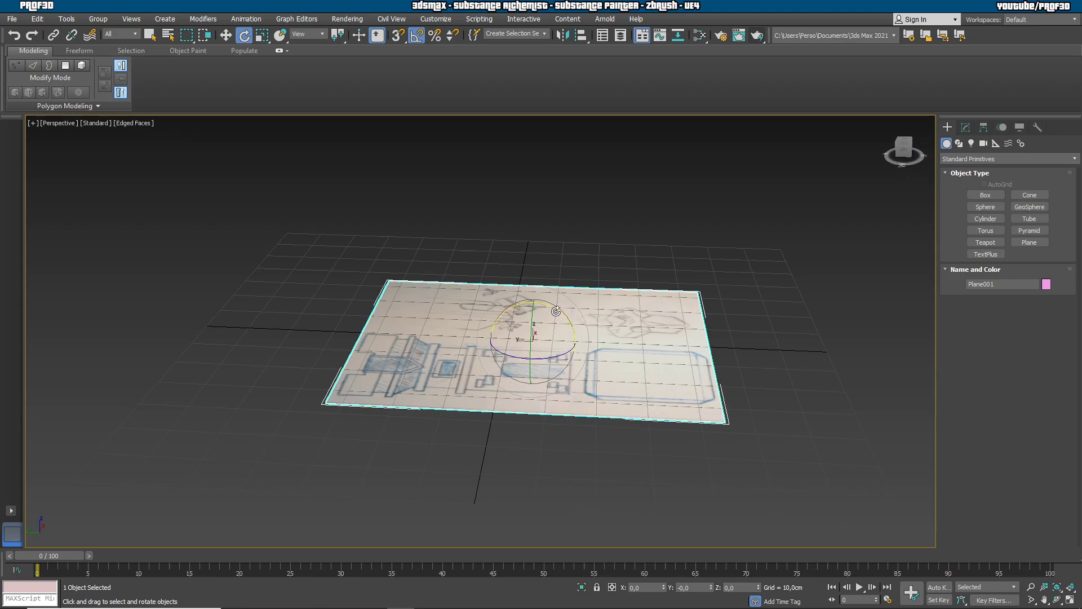
{"action": "left_click_drag", "start_coordinate": [556, 303], "coordinate": [608, 321], "text": "shift"}
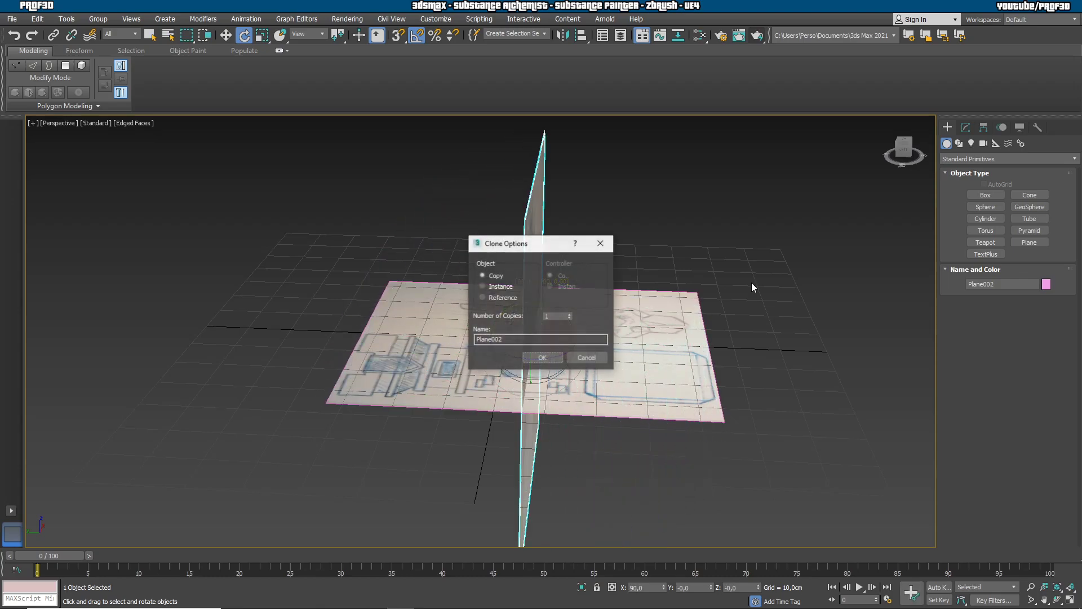
{"action": "left_click", "coordinate": [543, 357]}
Move the upright sketch plane behind the horizontal one, to about Y 46.36 cm and Z 29.26 cm.
{"action": "left_click", "coordinate": [227, 36]}
{"action": "left_click_drag", "start_coordinate": [510, 325], "coordinate": [281, 189]}
{"action": "middle_click_drag", "start_coordinate": [282, 188], "coordinate": [787, 330], "text": "alt"}
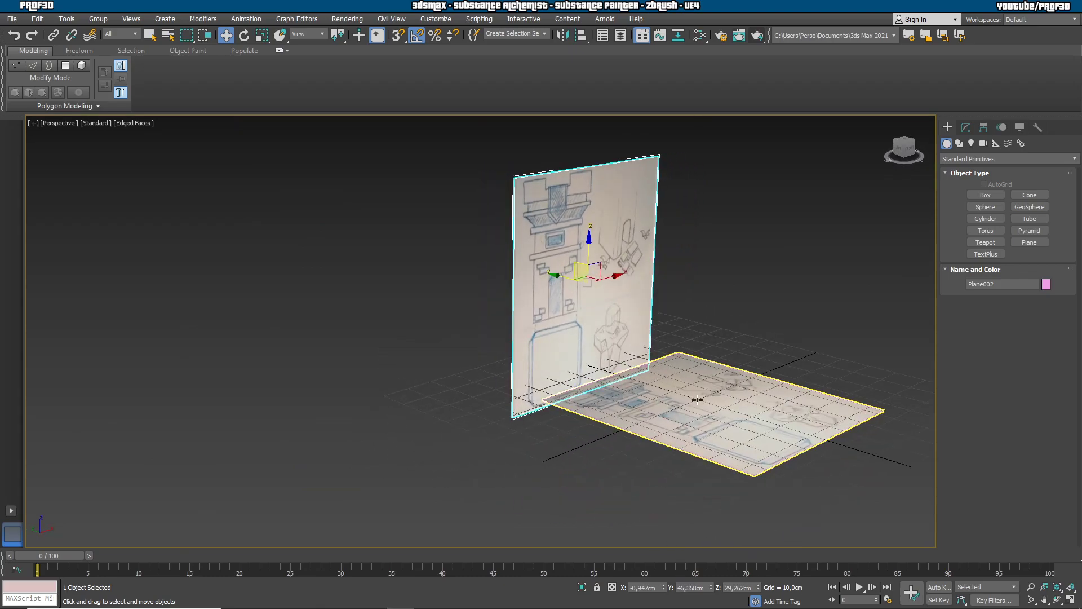
{"action": "middle_click_drag", "start_coordinate": [697, 399], "coordinate": [648, 338], "text": "alt"}
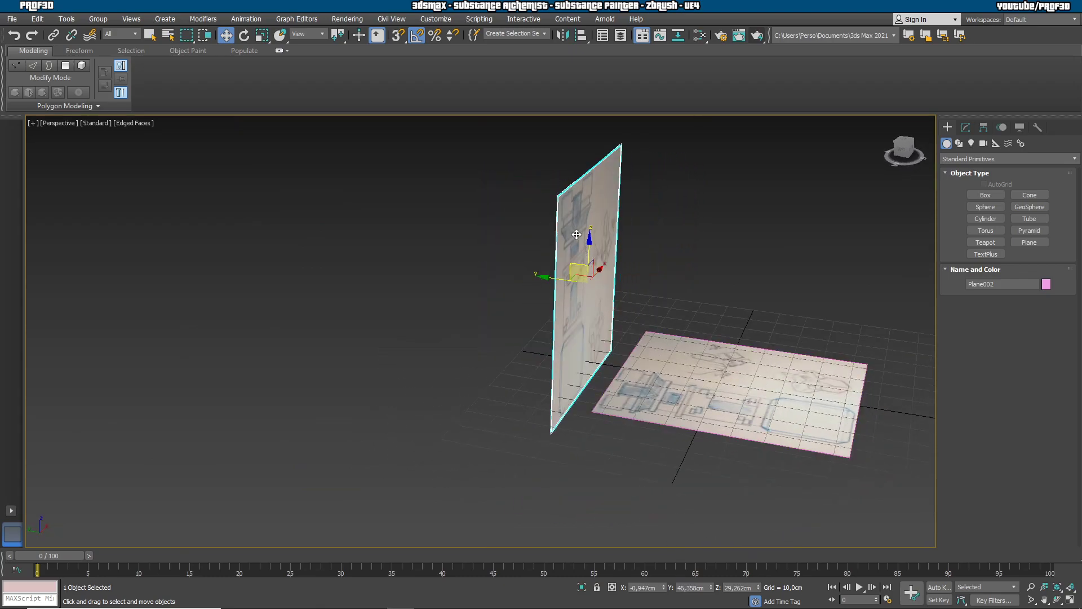
{"action": "middle_click_drag", "start_coordinate": [749, 310], "coordinate": [558, 301], "text": "alt"}
Undo a trial sideways move of the upright plane and raise it to about Z 37.18 cm.
{"action": "left_click_drag", "start_coordinate": [643, 290], "coordinate": [708, 293]}
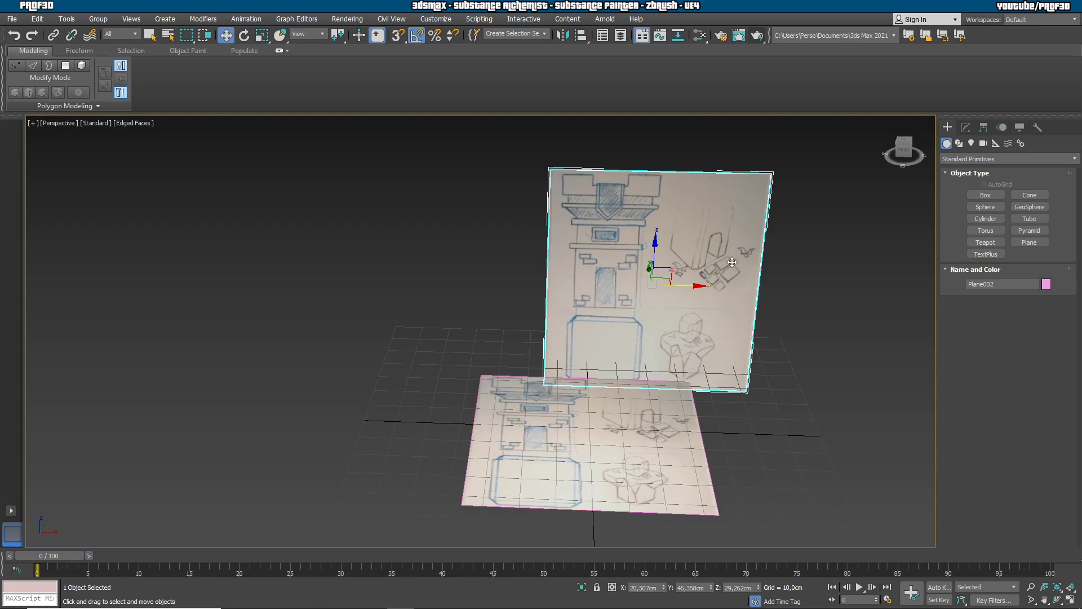
{"action": "key", "text": "ctrl+z"}
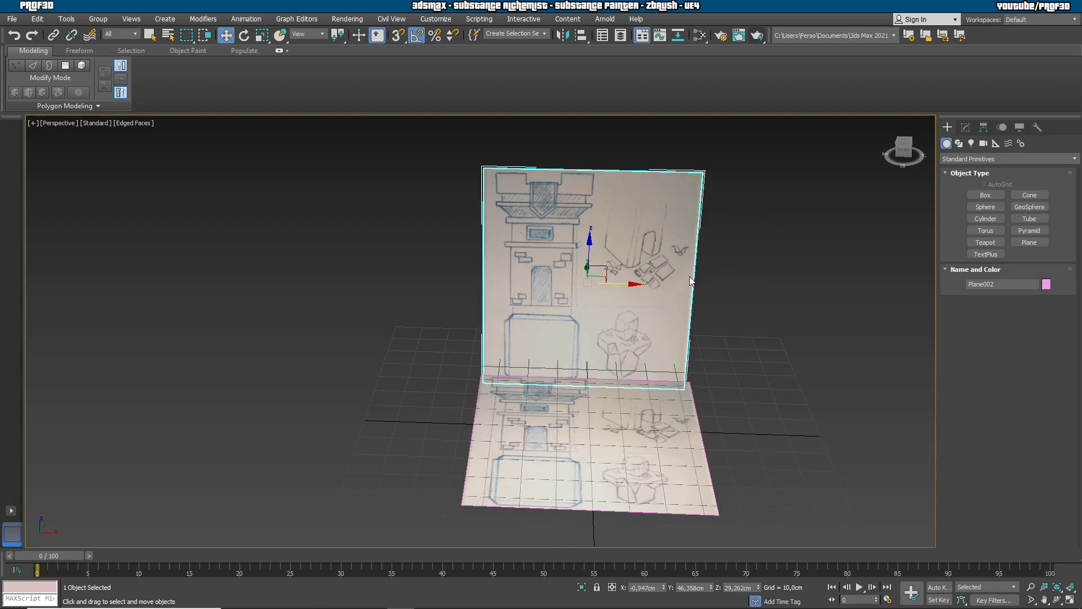
{"action": "left_click_drag", "start_coordinate": [593, 238], "coordinate": [592, 216]}
{"action": "middle_click_drag", "start_coordinate": [525, 388], "coordinate": [555, 391], "text": "alt"}
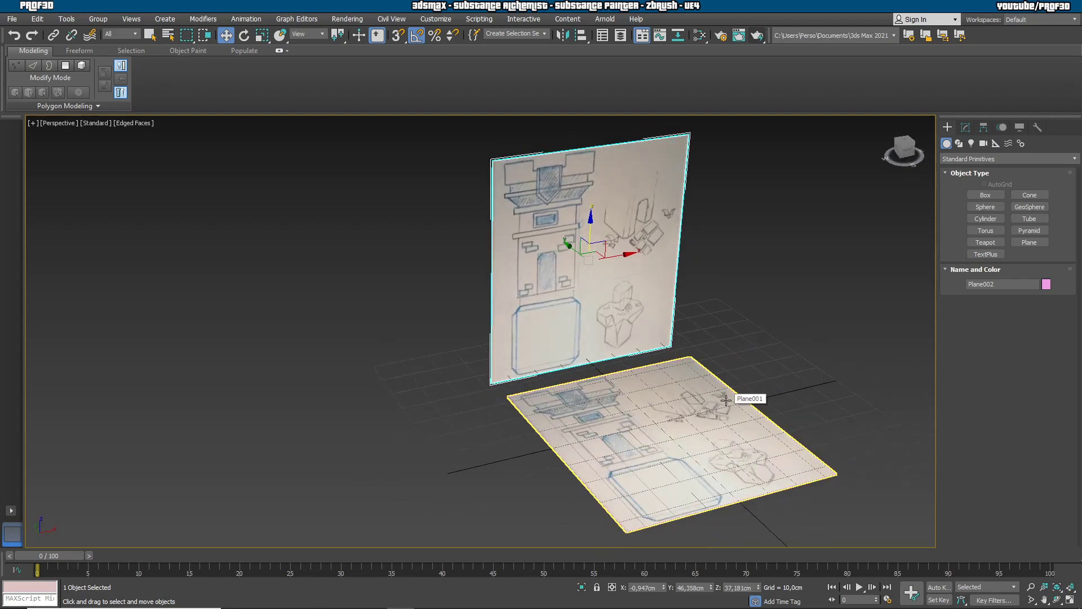
Create a box about 22.03 by 22.46 cm and 3.31 cm high over the inner square of the tower's floor plan, and show its modifier settings.
{"action": "mouse_move", "coordinate": [726, 399]}
{"action": "middle_mouse_down", "text": "alt"}
{"action": "mouse_move", "coordinate": [630, 360]}
{"action": "mouse_move", "coordinate": [635, 289]}
{"action": "mouse_move", "coordinate": [491, 362]}
{"action": "mouse_move", "coordinate": [574, 314]}
{"action": "mouse_move", "coordinate": [574, 302]}
{"action": "mouse_move", "coordinate": [588, 325]}
{"action": "mouse_move", "coordinate": [563, 314]}
{"action": "middle_mouse_up", "text": "alt"}
{"action": "scroll", "coordinate": [575, 302], "scroll_direction": "up", "scroll_amount": 5}
{"action": "scroll", "coordinate": [565, 309], "scroll_direction": "down", "scroll_amount": 4}
{"action": "scroll", "coordinate": [584, 320], "scroll_direction": "up", "scroll_amount": 2}
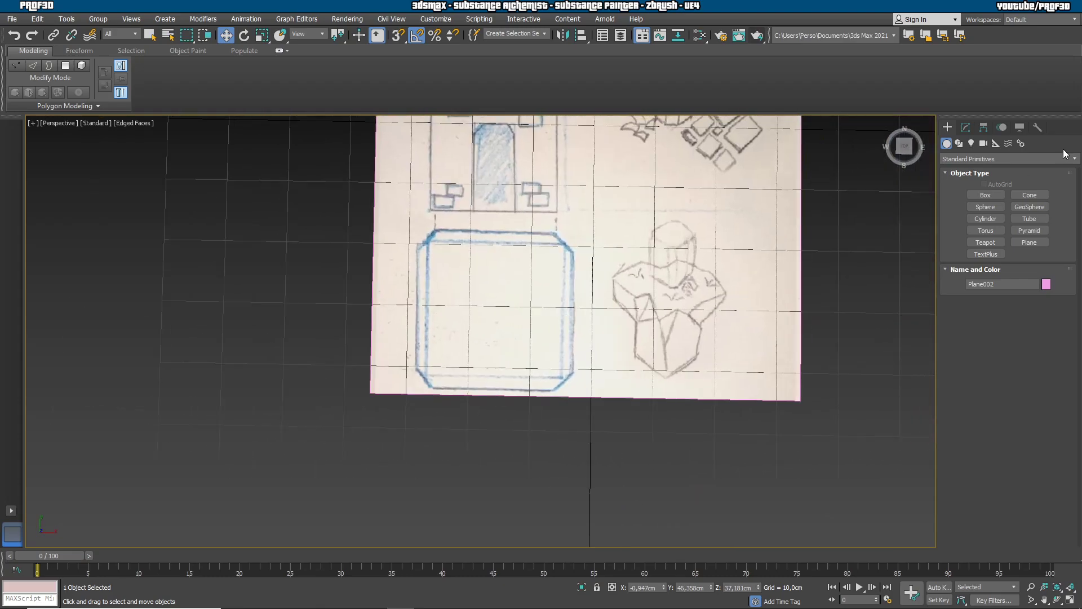
{"action": "left_click", "coordinate": [986, 195]}
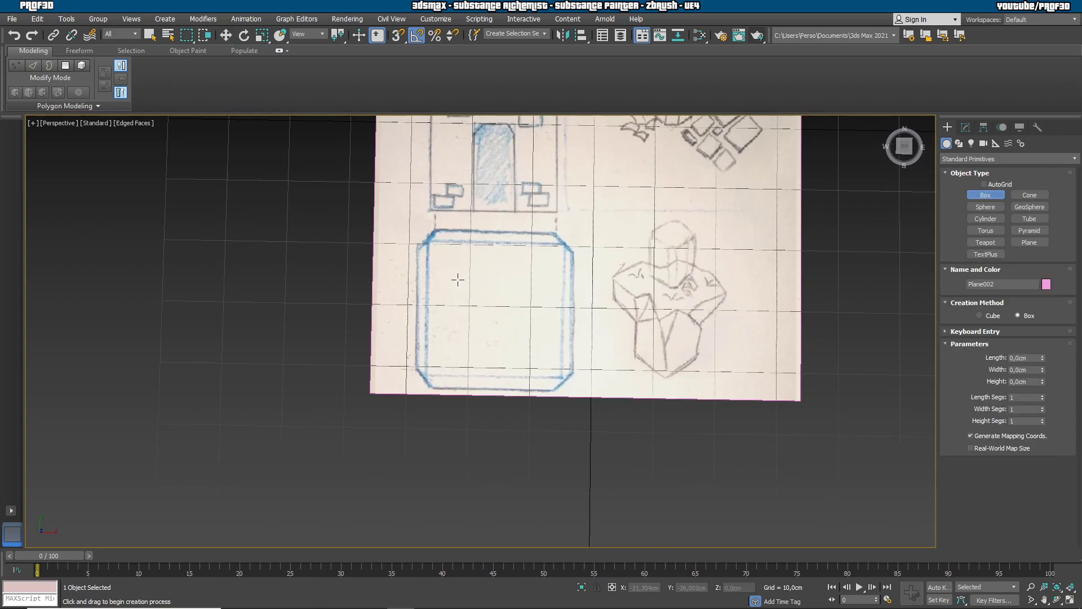
{"action": "mouse_move", "coordinate": [427, 243]}
{"action": "left_mouse_down"}
{"action": "mouse_move", "coordinate": [517, 365]}
{"action": "mouse_move", "coordinate": [564, 379]}
{"action": "left_mouse_up"}
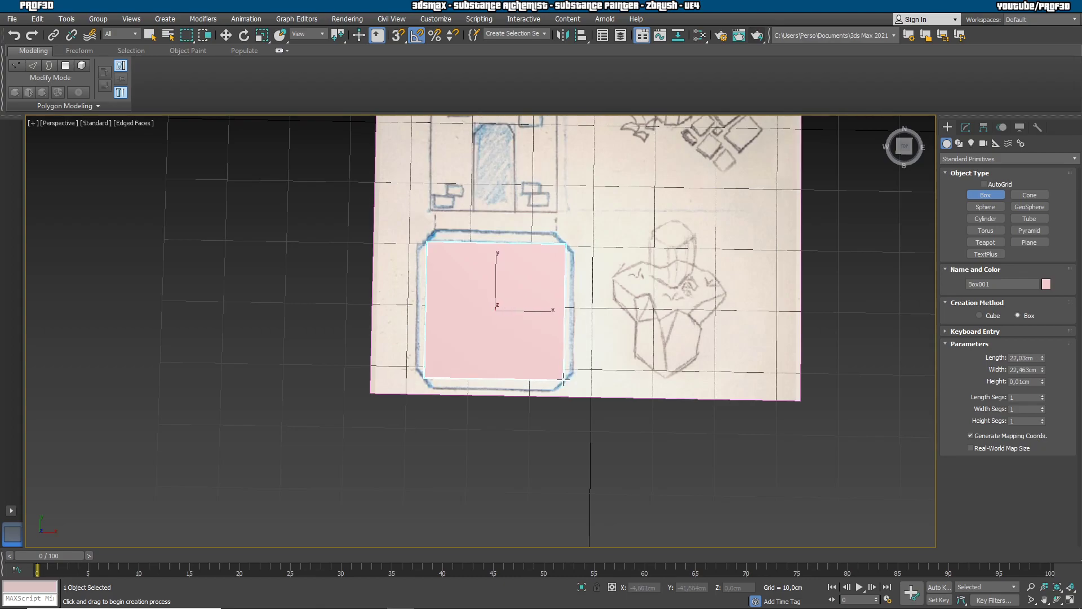
{"action": "left_click_drag", "start_coordinate": [563, 379], "coordinate": [563, 378]}
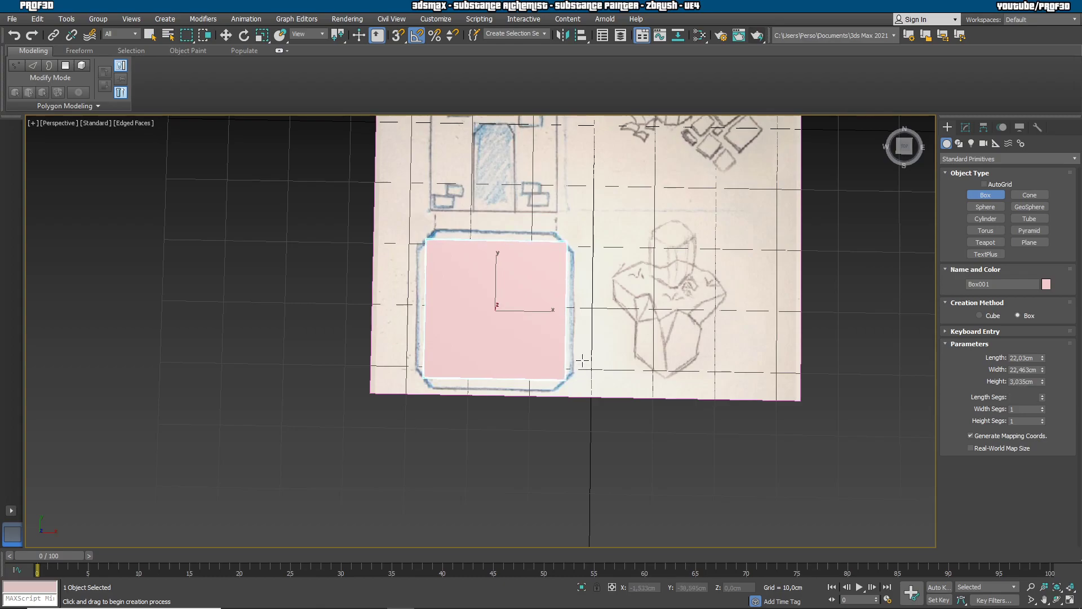
{"action": "left_click", "coordinate": [581, 362]}
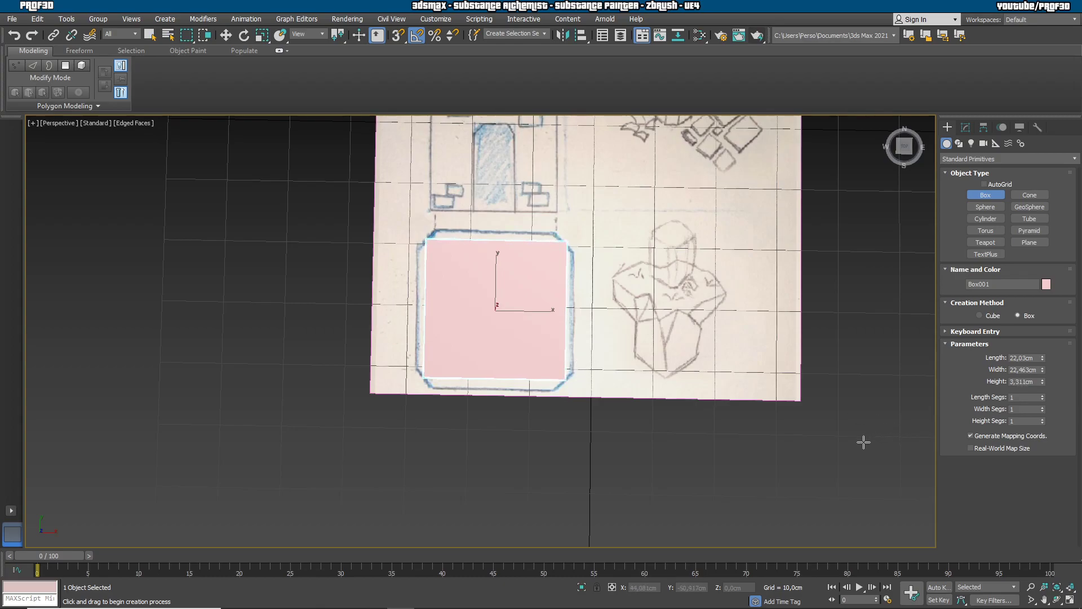
{"action": "left_click", "coordinate": [964, 128]}
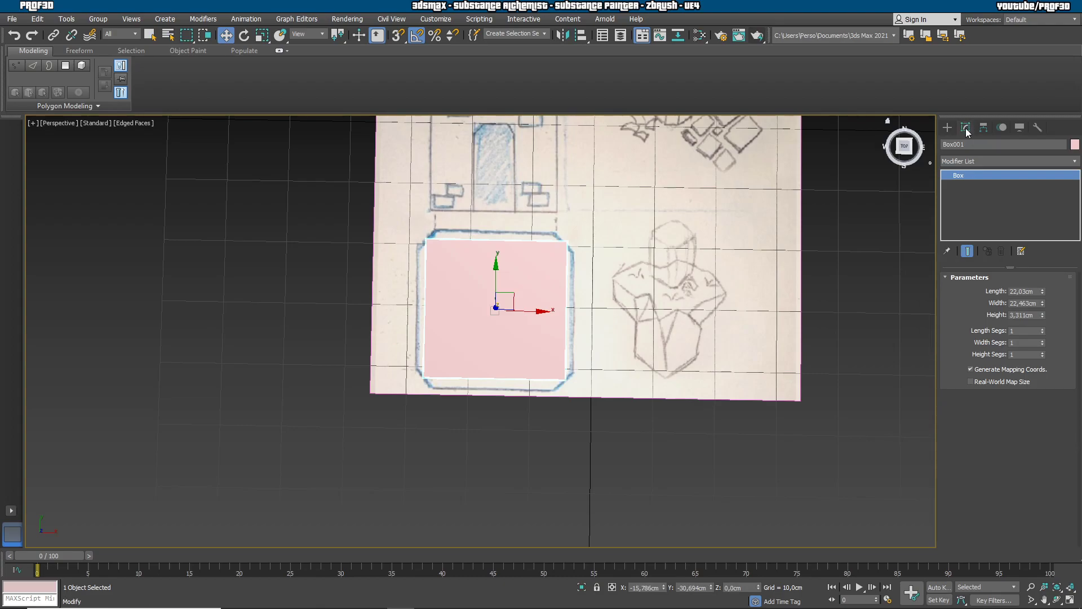
Convert the box to an Editable Poly and display the Top view shaded with edged faces.
{"action": "right_click", "coordinate": [955, 178]}
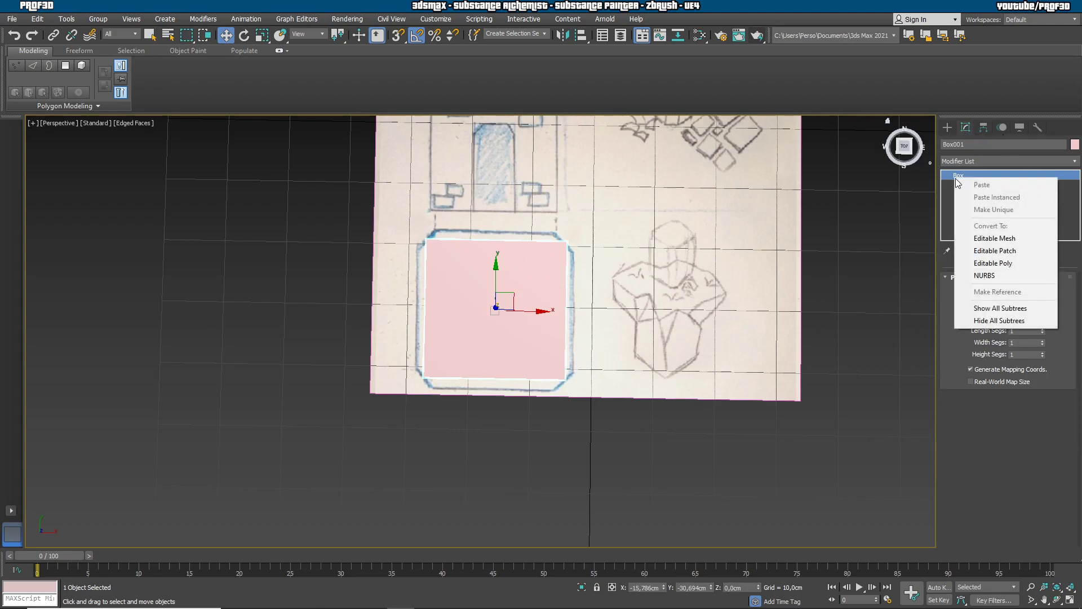
{"action": "left_click", "coordinate": [1009, 264]}
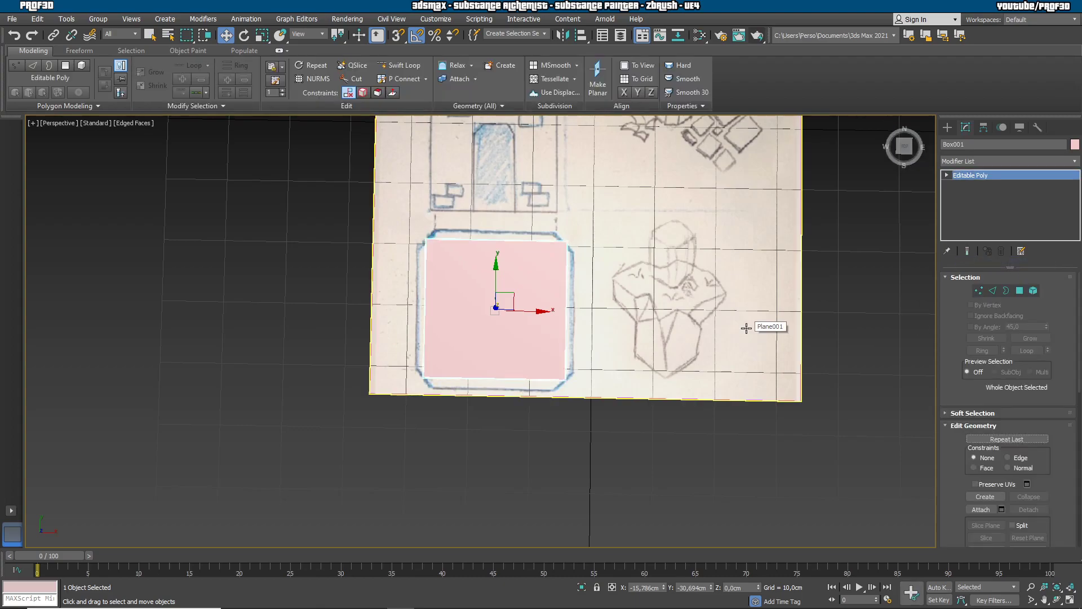
{"action": "middle_click_drag", "start_coordinate": [707, 259], "coordinate": [656, 278], "text": "alt"}
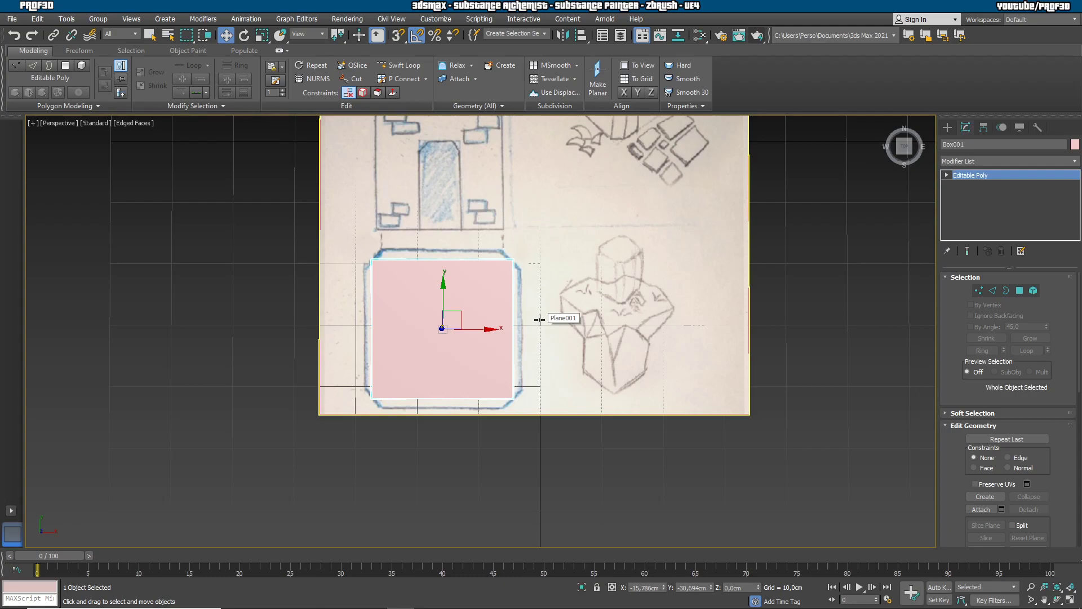
{"action": "key", "text": "t"}
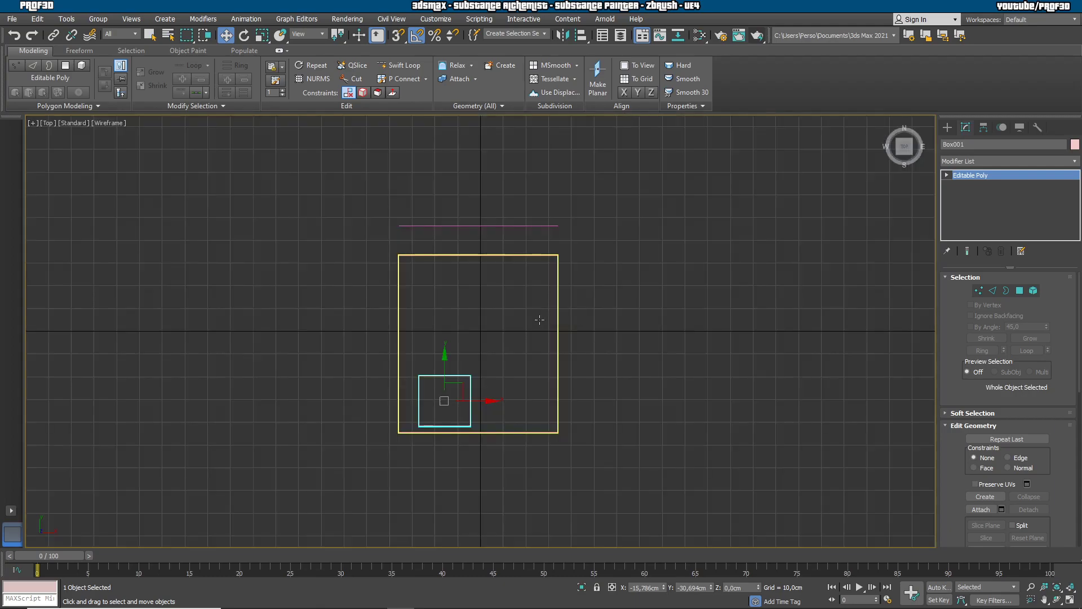
{"action": "key", "text": "F3"}
{"action": "scroll", "coordinate": [559, 286], "scroll_direction": "up", "scroll_amount": 5}
{"action": "key", "text": "F3"}
{"action": "key", "text": "F3"}
{"action": "key", "text": "F3"}
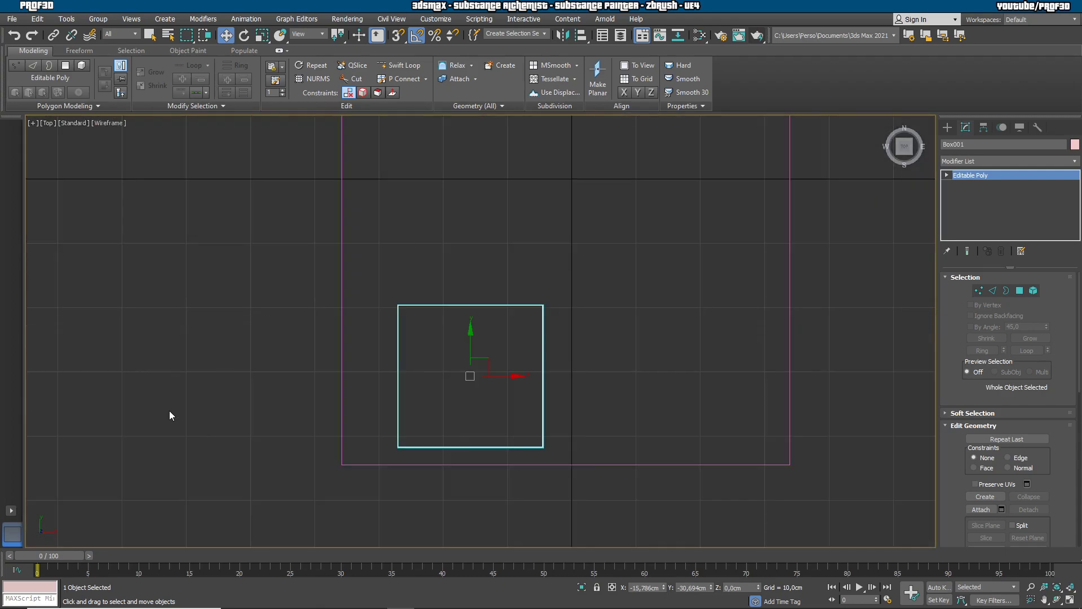
{"action": "key", "text": "F3"}
{"action": "key", "text": "F4"}
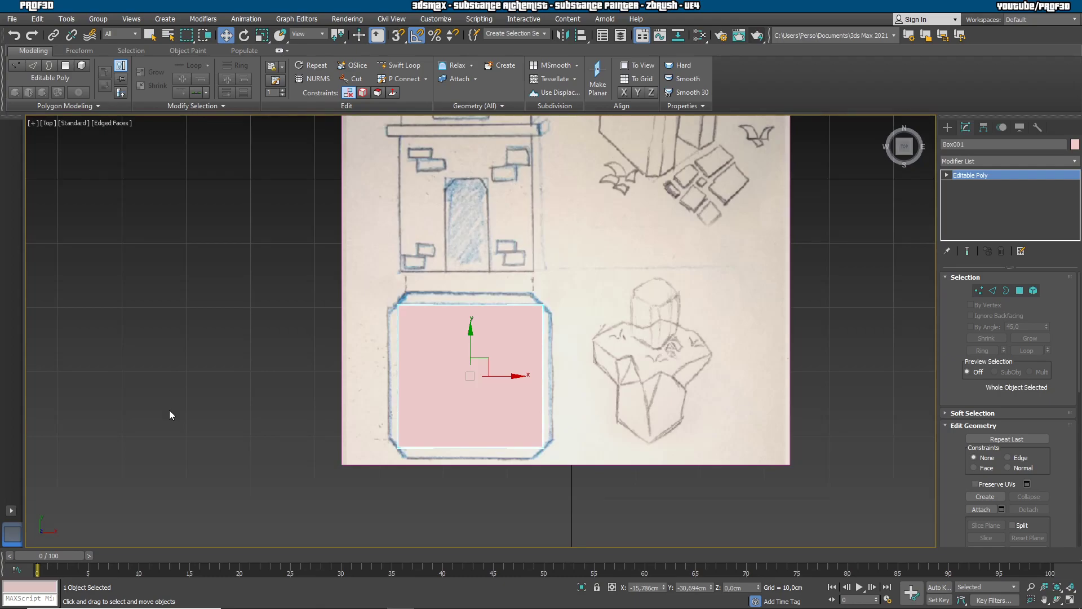
Move the box's two upper corner vertices onto the ends of the floor plan's upper edge, with the left one at about X -25.89, Y -17.71 cm.
{"action": "scroll", "coordinate": [346, 309], "scroll_direction": "up", "scroll_amount": 3}
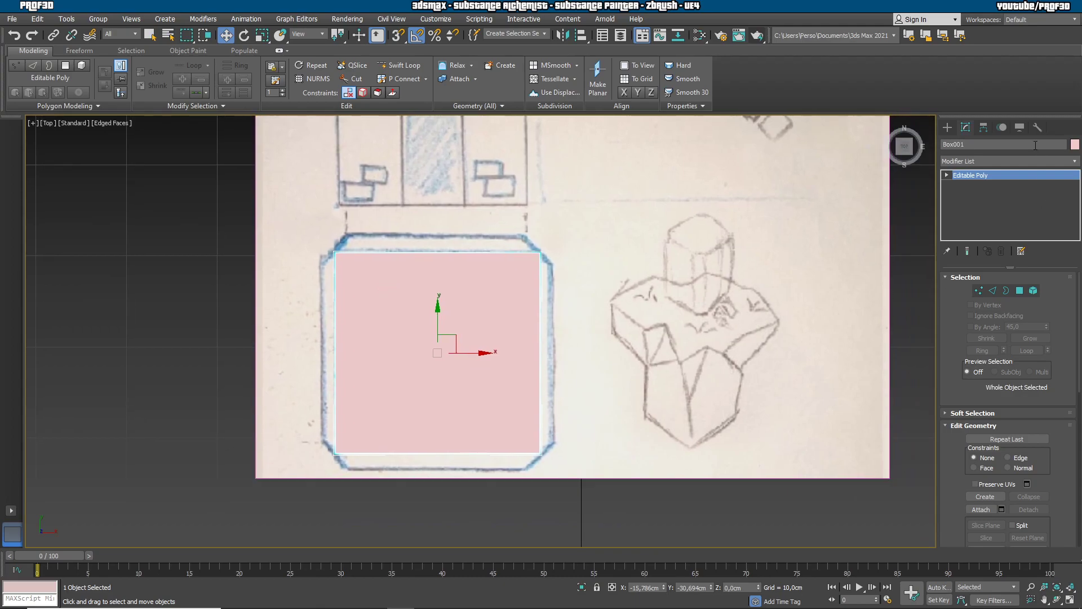
{"action": "left_click", "coordinate": [979, 290]}
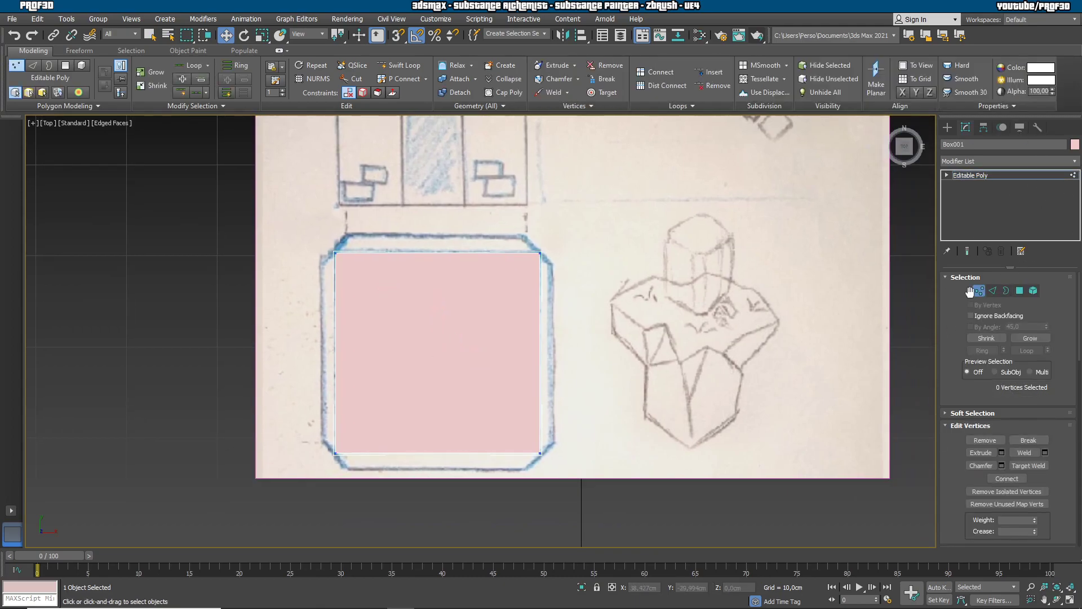
{"action": "left_click_drag", "start_coordinate": [513, 232], "coordinate": [594, 282]}
{"action": "left_click_drag", "start_coordinate": [558, 242], "coordinate": [531, 202]}
{"action": "left_click_drag", "start_coordinate": [388, 301], "coordinate": [366, 287]}
{"action": "left_click_drag", "start_coordinate": [354, 232], "coordinate": [363, 217]}
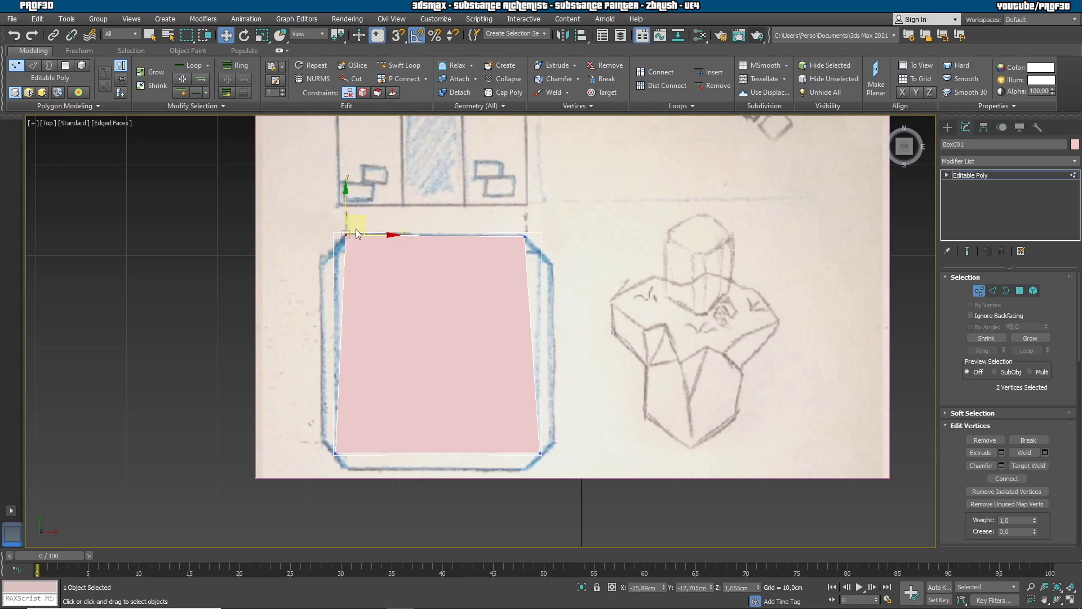
{"action": "mouse_move", "coordinate": [514, 225]}
{"action": "left_mouse_down"}
{"action": "mouse_move", "coordinate": [532, 243]}
{"action": "mouse_move", "coordinate": [526, 213]}
{"action": "left_mouse_up"}
Move the two lower corner vertices onto the ends of the plan's lower edge, with the right one at about X -6.11, Y -43.49 cm.
{"action": "left_click_drag", "start_coordinate": [312, 437], "coordinate": [366, 451]}
{"action": "left_click_drag", "start_coordinate": [525, 436], "coordinate": [580, 477]}
{"action": "left_click_drag", "start_coordinate": [555, 433], "coordinate": [540, 449]}
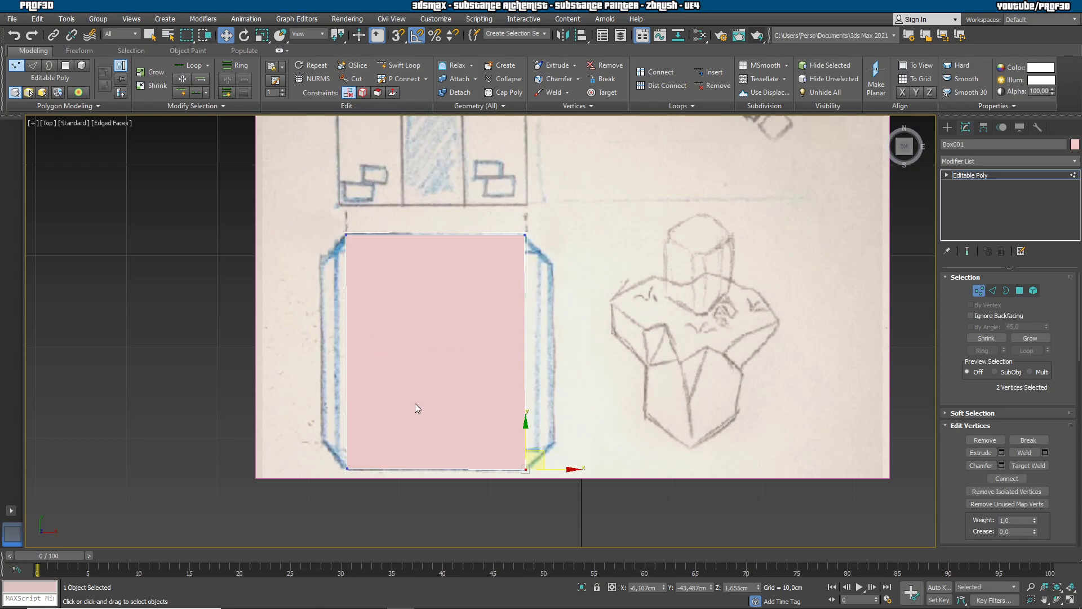
Add two horizontal Swift Loop edge loops at the plan's upper and lower chamfer lines, at about Y -21 and Y -40.6 cm.
{"action": "left_click", "coordinate": [407, 65]}
{"action": "middle_click_drag", "start_coordinate": [574, 355], "coordinate": [686, 370], "text": "alt"}
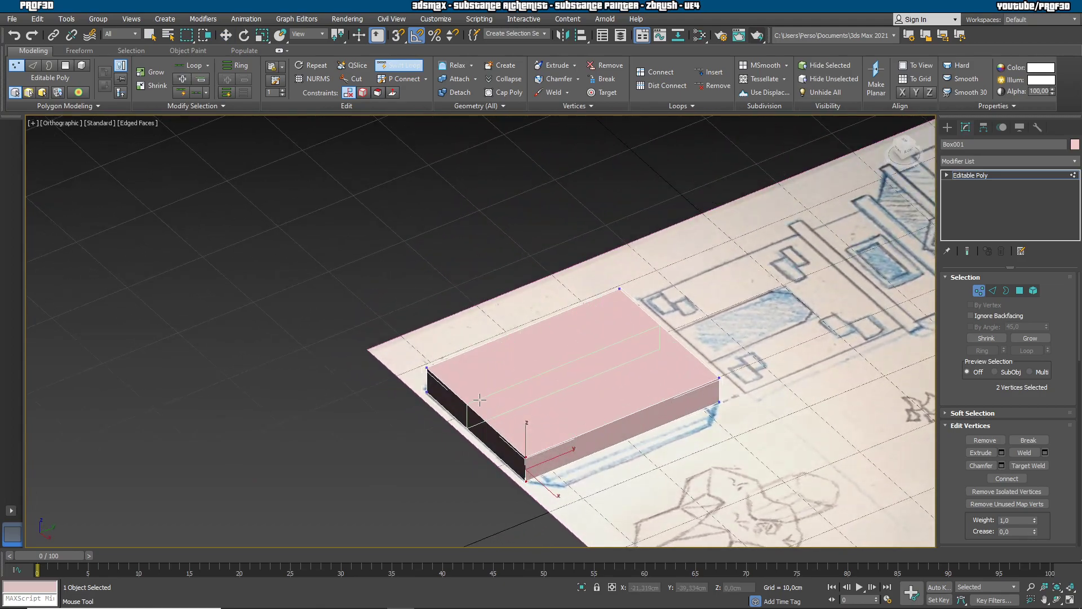
{"action": "key", "text": "t"}
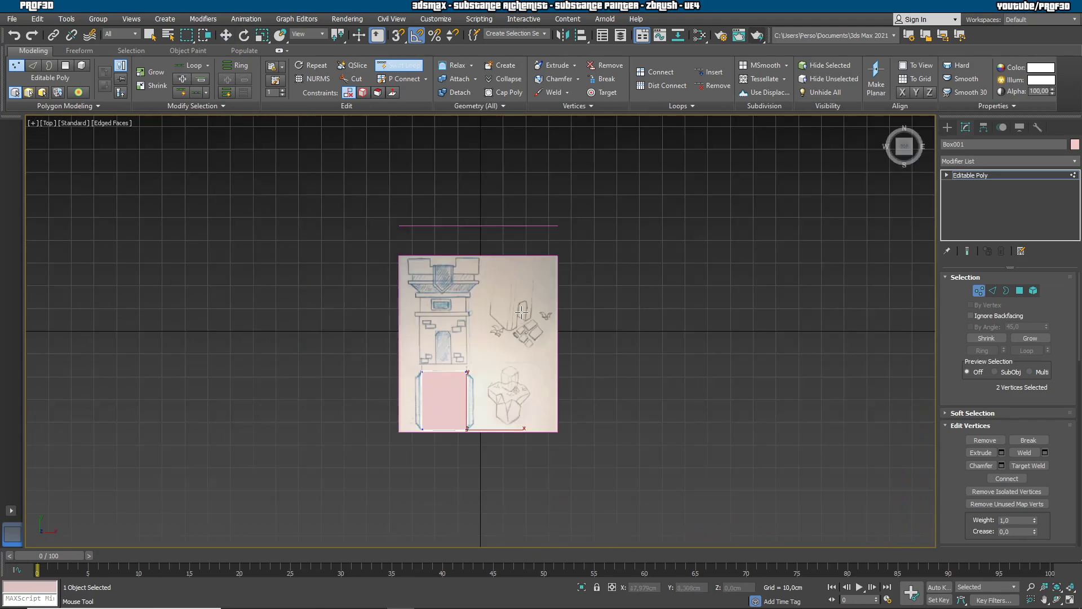
{"action": "key", "text": "z"}
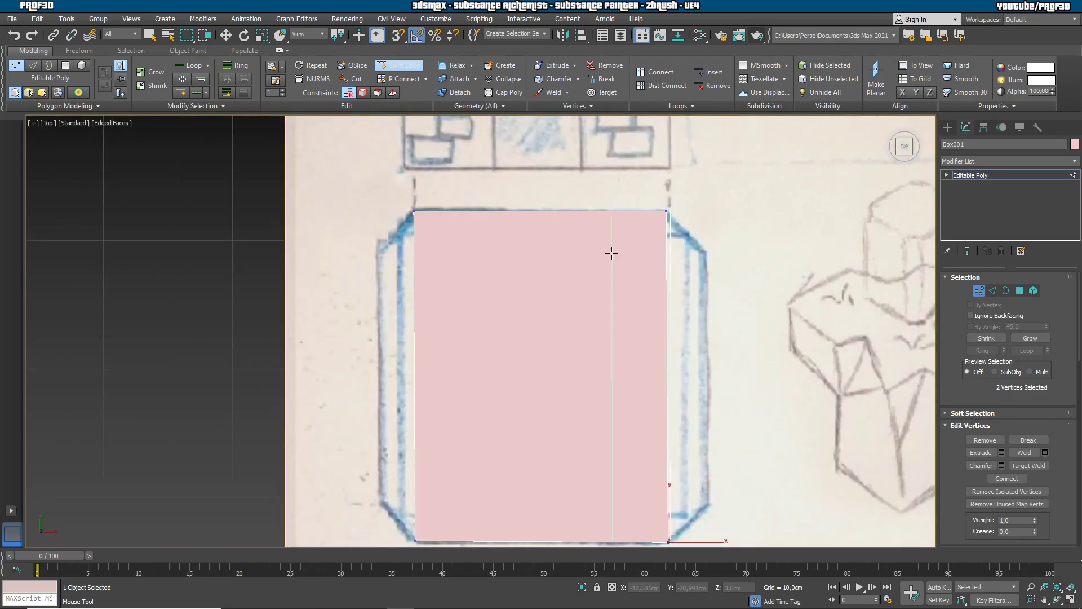
{"action": "left_click", "coordinate": [416, 253]}
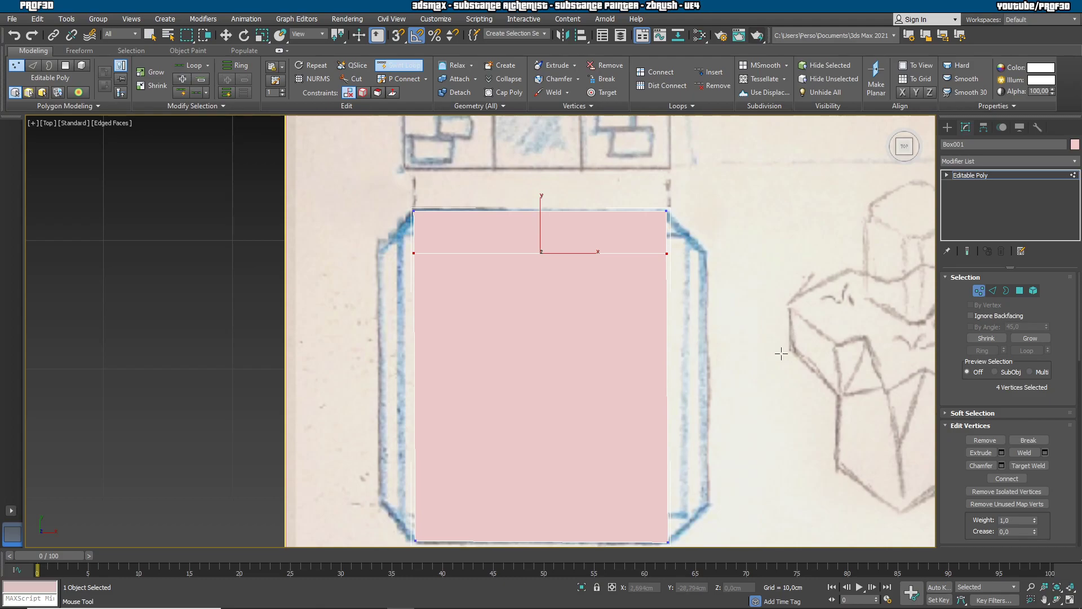
{"action": "middle_click_drag", "start_coordinate": [651, 496], "coordinate": [625, 427]}
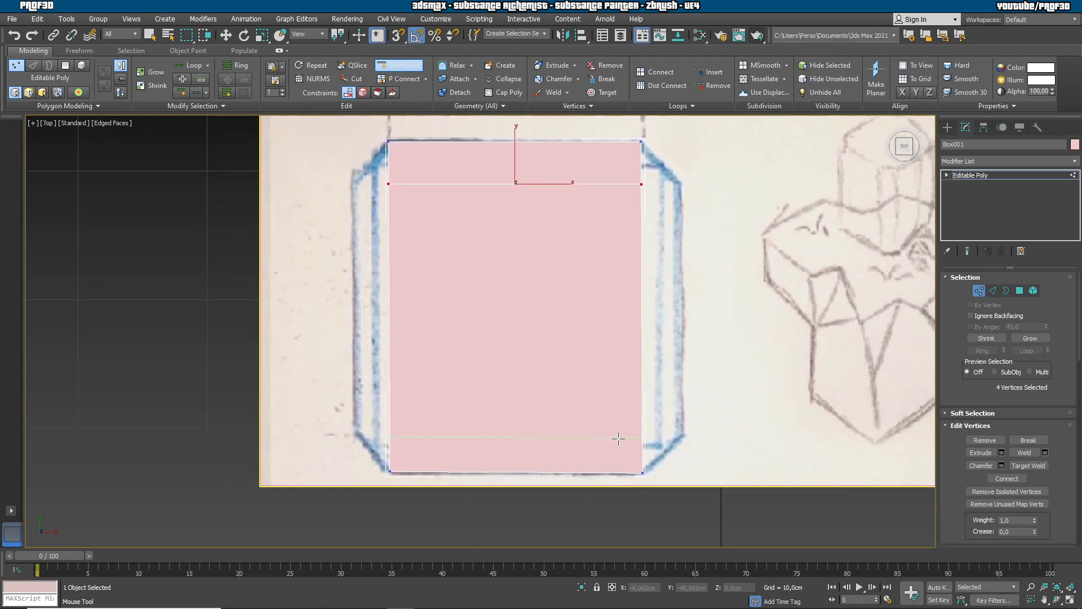
{"action": "left_click", "coordinate": [617, 435]}
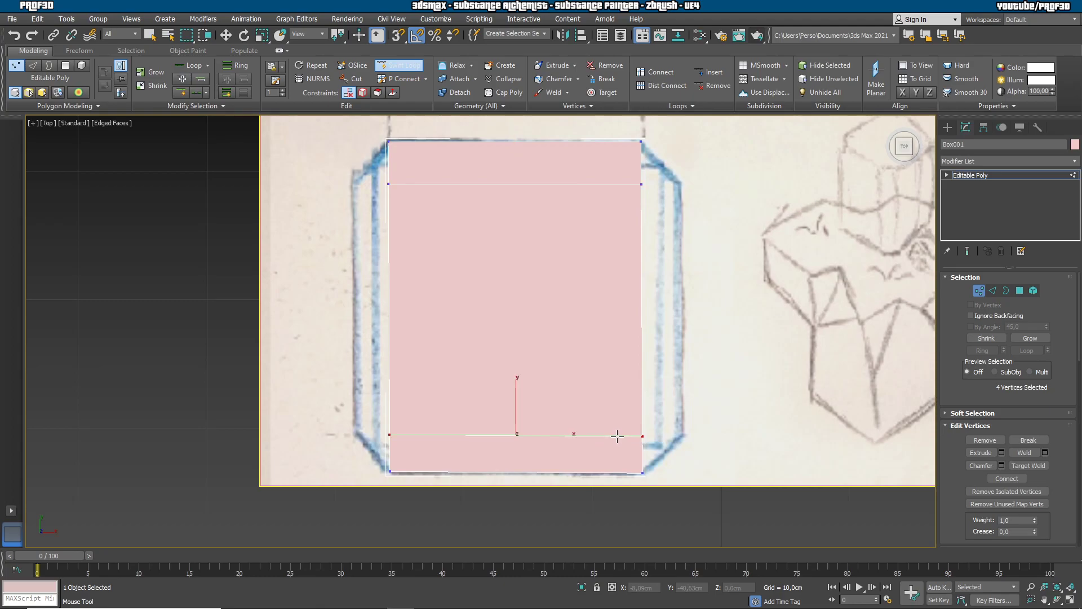
Pull the right end vertices of both loops out to the plan's outer right edge to form the two chamfered corners there.
{"action": "key", "text": "w"}
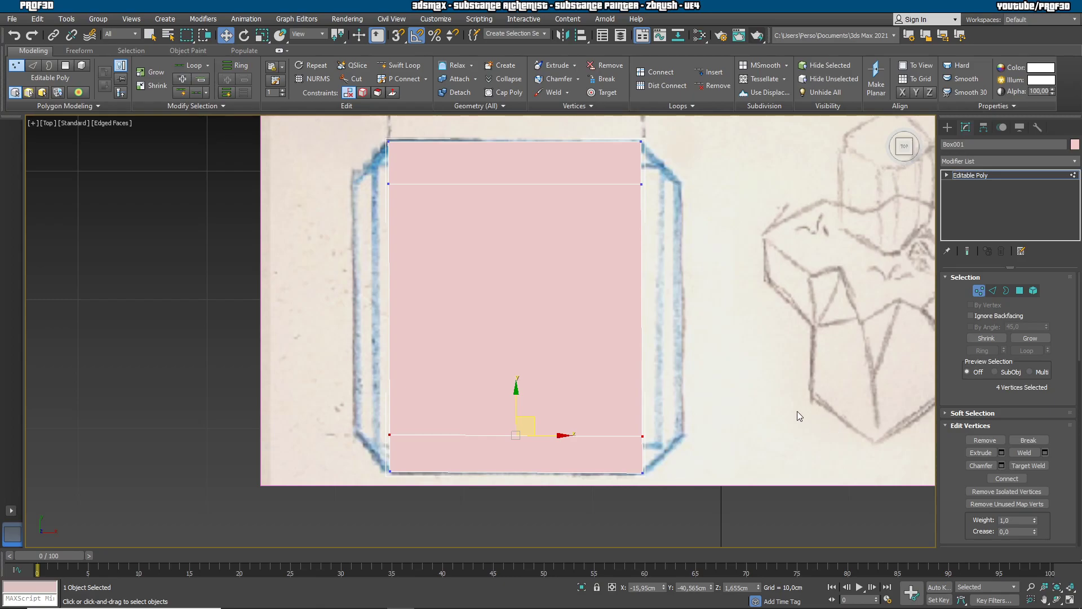
{"action": "left_click_drag", "start_coordinate": [670, 170], "coordinate": [624, 195]}
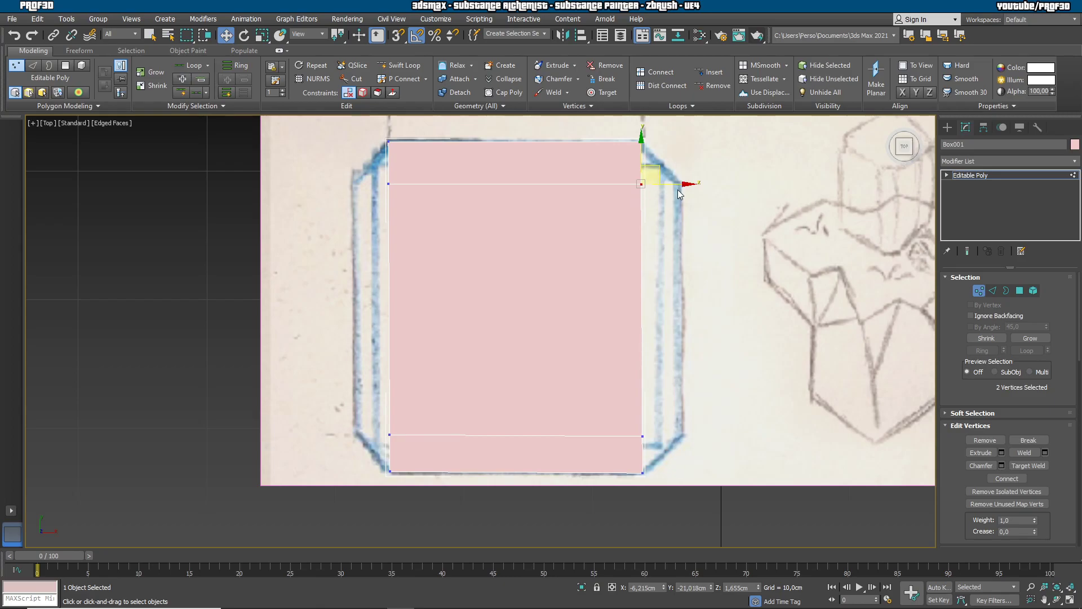
{"action": "left_click_drag", "start_coordinate": [677, 184], "coordinate": [716, 183]}
{"action": "left_click_drag", "start_coordinate": [667, 416], "coordinate": [712, 437]}
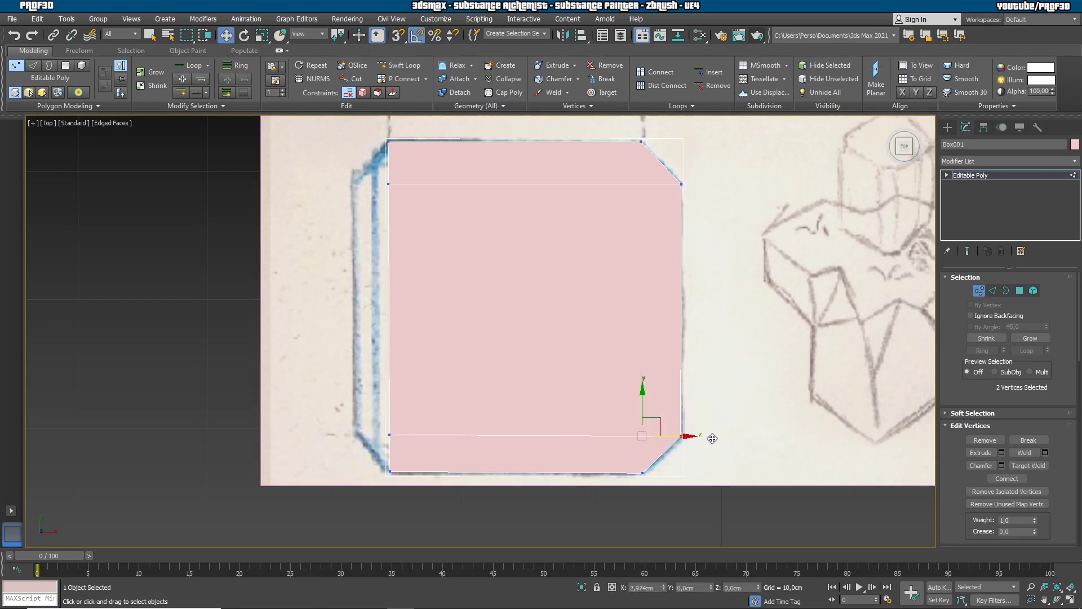
Pull both loops' left end vertices out to the outer outline, the upper at about X -28.62 cm, and align the lower-left corner at Y -43.48 cm.
{"action": "left_click_drag", "start_coordinate": [355, 164], "coordinate": [386, 196]}
{"action": "left_click", "coordinate": [389, 434]}
{"action": "left_click_drag", "start_coordinate": [389, 434], "coordinate": [389, 437]}
{"action": "left_click", "coordinate": [351, 184]}
{"action": "left_click_drag", "start_coordinate": [379, 185], "coordinate": [381, 184]}
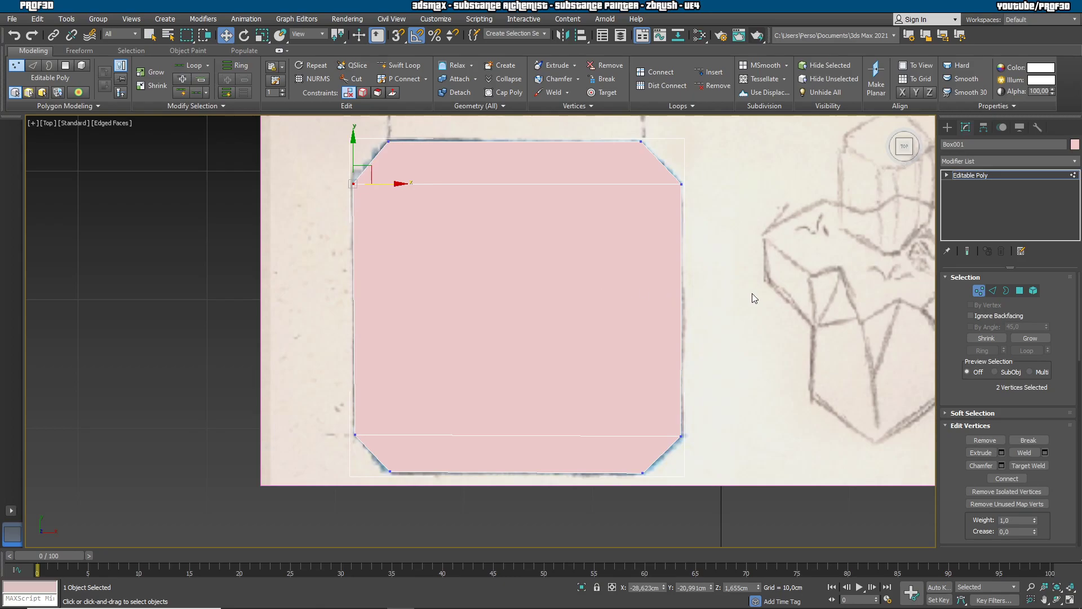
{"action": "left_click_drag", "start_coordinate": [411, 482], "coordinate": [410, 483]}
{"action": "left_click_drag", "start_coordinate": [394, 435], "coordinate": [395, 435]}
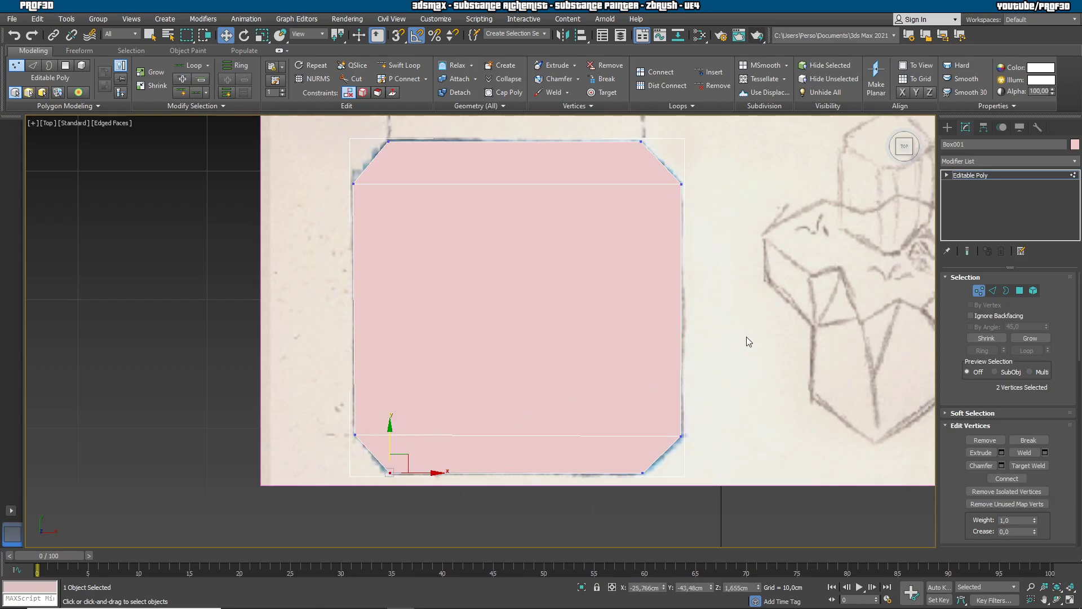
Display the chamfered box in the Front view with default shading, against the upright tower sketch.
{"action": "scroll", "coordinate": [752, 333], "scroll_direction": "down", "scroll_amount": 3}
{"action": "scroll", "coordinate": [739, 370], "scroll_direction": "down", "scroll_amount": 2}
{"action": "middle_click_drag", "start_coordinate": [794, 400], "coordinate": [754, 338], "text": "alt"}
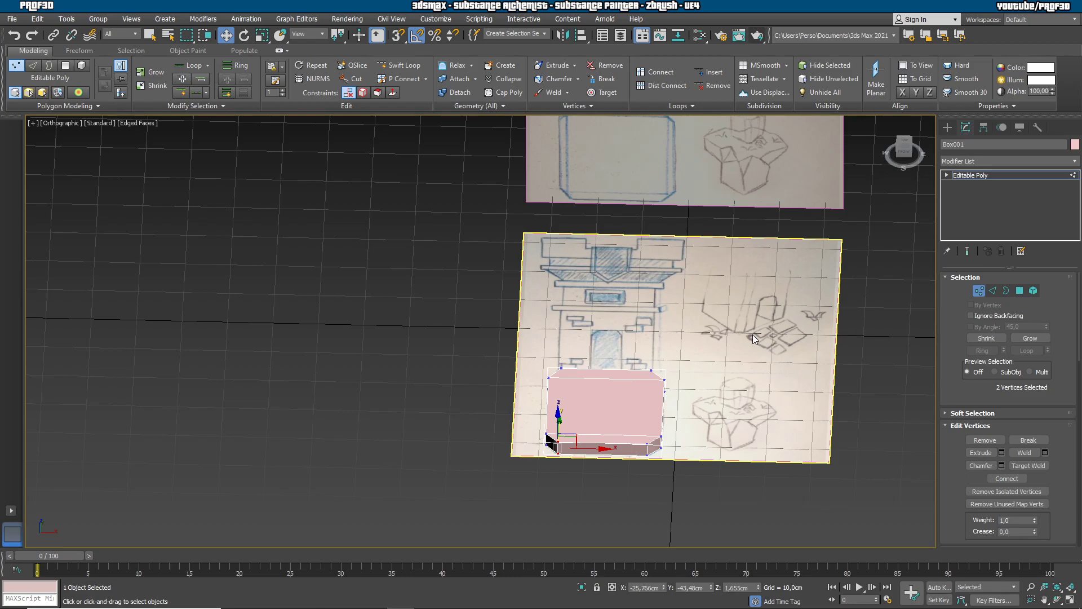
{"action": "middle_click_drag", "start_coordinate": [766, 371], "coordinate": [671, 321], "text": "alt"}
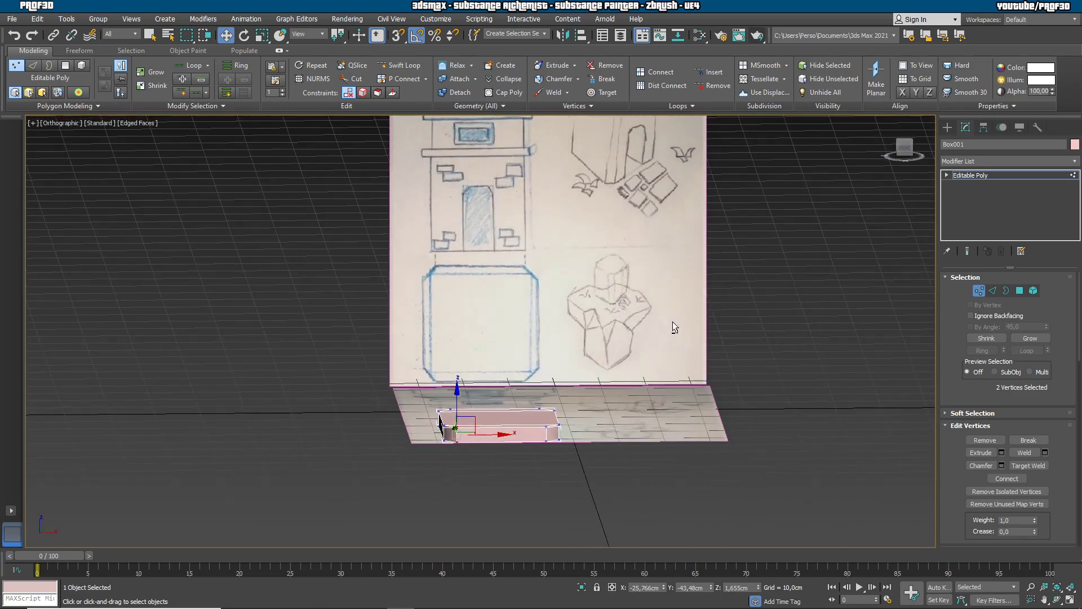
{"action": "key", "text": "f"}
{"action": "key", "text": "F3"}
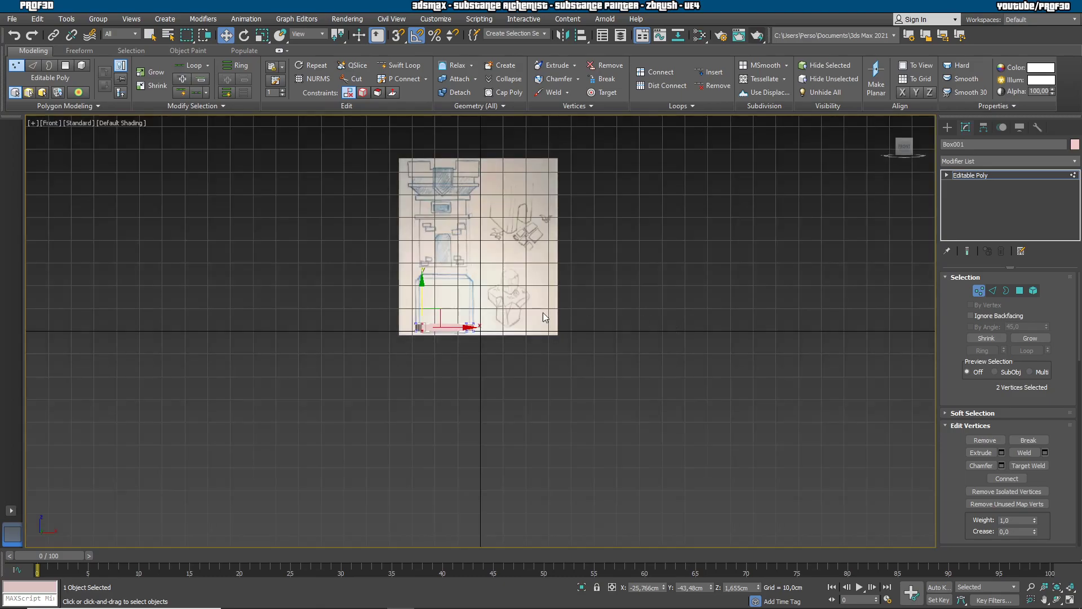
{"action": "scroll", "coordinate": [468, 280], "scroll_direction": "up", "scroll_amount": 5}
{"action": "middle_click_drag", "start_coordinate": [459, 282], "coordinate": [504, 327]}
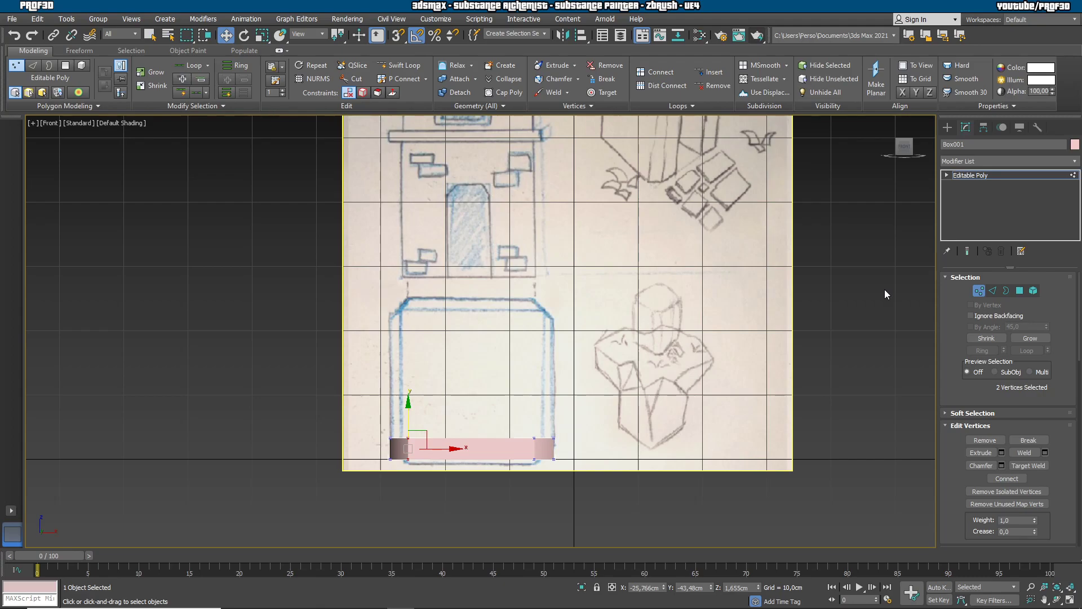
Try raising the whole box to the foot of the sketched tower, at about Z 27.73 cm, and return it to Z 0.
{"action": "left_click", "coordinate": [947, 127]}
{"action": "left_click_drag", "start_coordinate": [473, 422], "coordinate": [479, 242]}
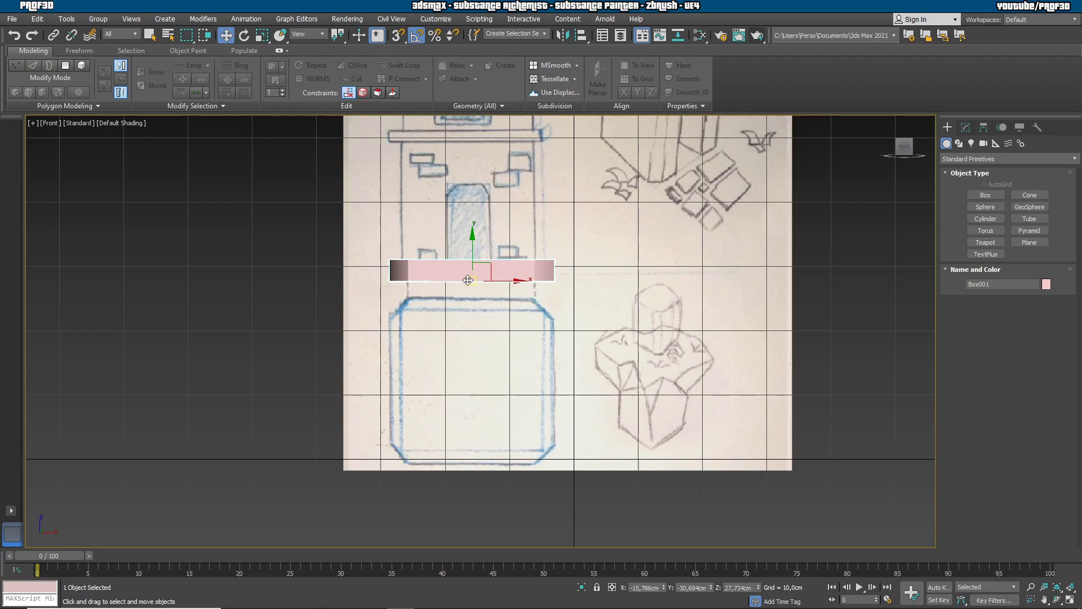
{"action": "left_click_drag", "start_coordinate": [468, 280], "coordinate": [468, 458]}
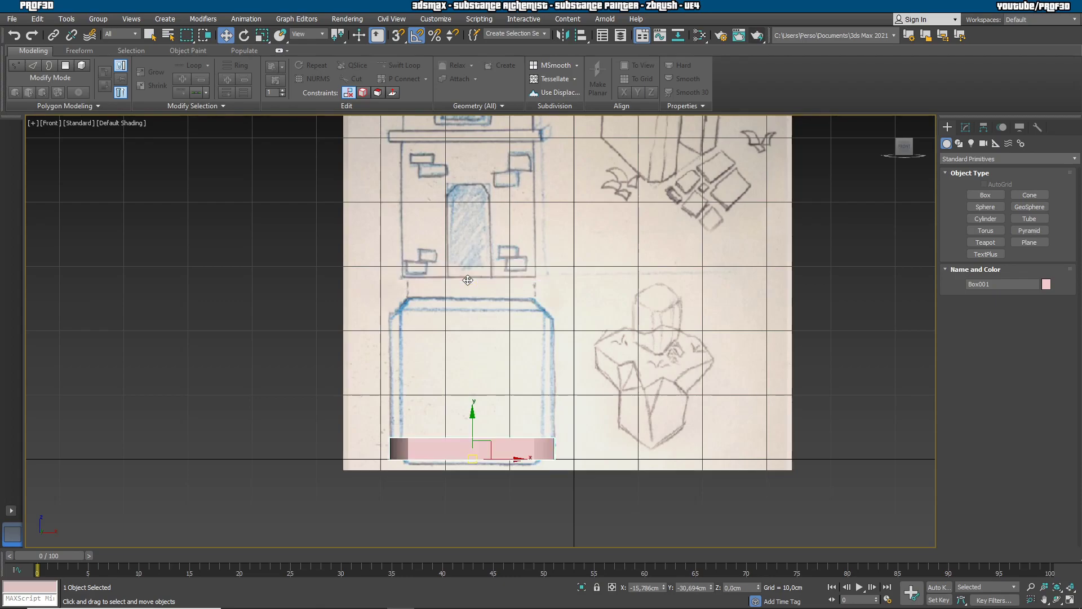
Try raising all of the box's vertices to about Z 30.26 cm instead, and check the object's pivot position from an angle.
{"action": "left_click", "coordinate": [964, 127]}
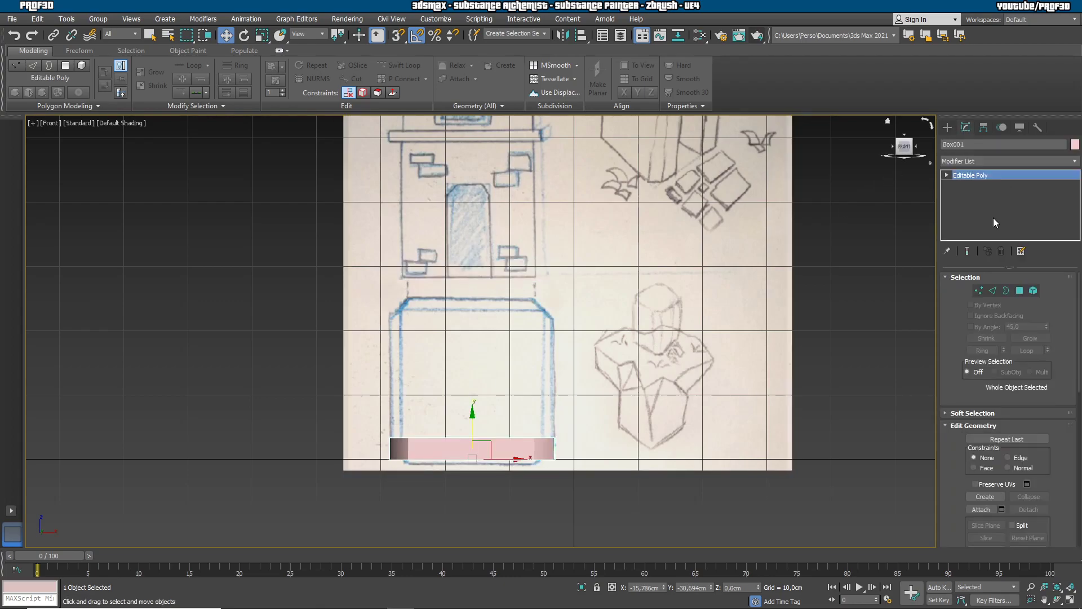
{"action": "left_click", "coordinate": [979, 291]}
{"action": "left_click_drag", "start_coordinate": [699, 530], "coordinate": [695, 528]}
{"action": "left_click_drag", "start_coordinate": [472, 405], "coordinate": [480, 222]}
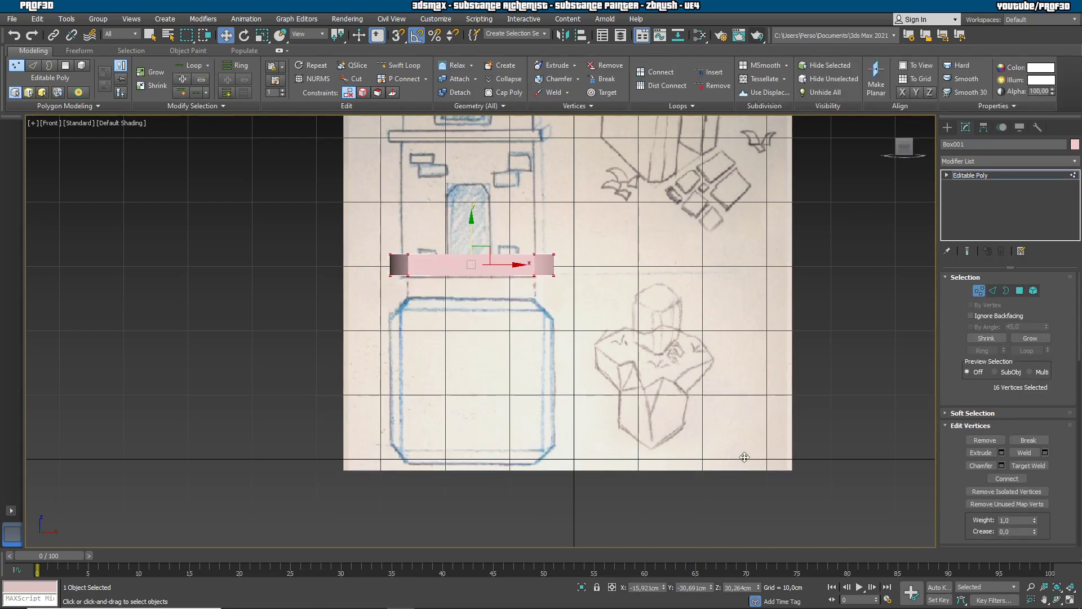
{"action": "left_click", "coordinate": [946, 127]}
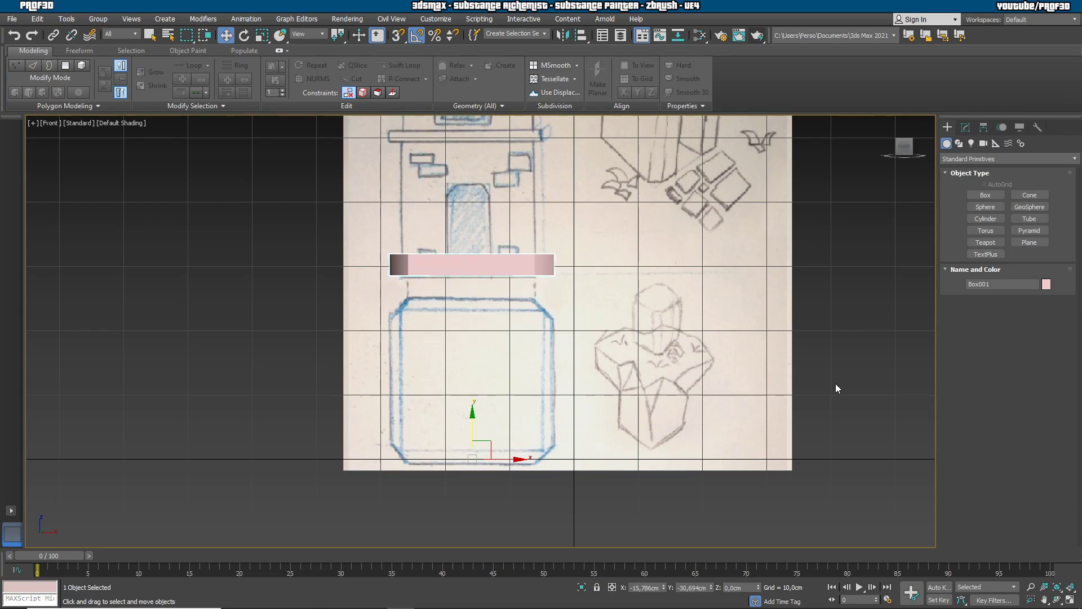
{"action": "middle_click_drag", "start_coordinate": [573, 430], "coordinate": [479, 451], "text": "alt"}
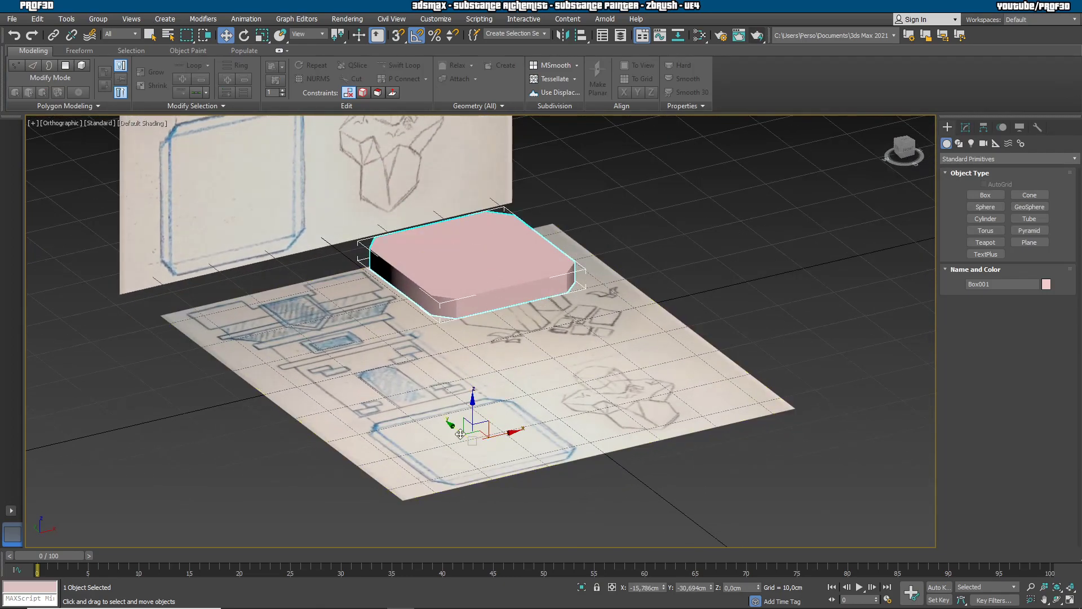
{"action": "scroll", "coordinate": [472, 440], "scroll_direction": "down", "scroll_amount": 3}
{"action": "middle_click_drag", "start_coordinate": [740, 499], "coordinate": [755, 480], "text": "alt"}
Raise the whole box in the Front view to the tower's ground line, at about Z 28.37 cm, and enter vertex editing.
{"action": "key", "text": "f"}
{"action": "key", "text": "z"}
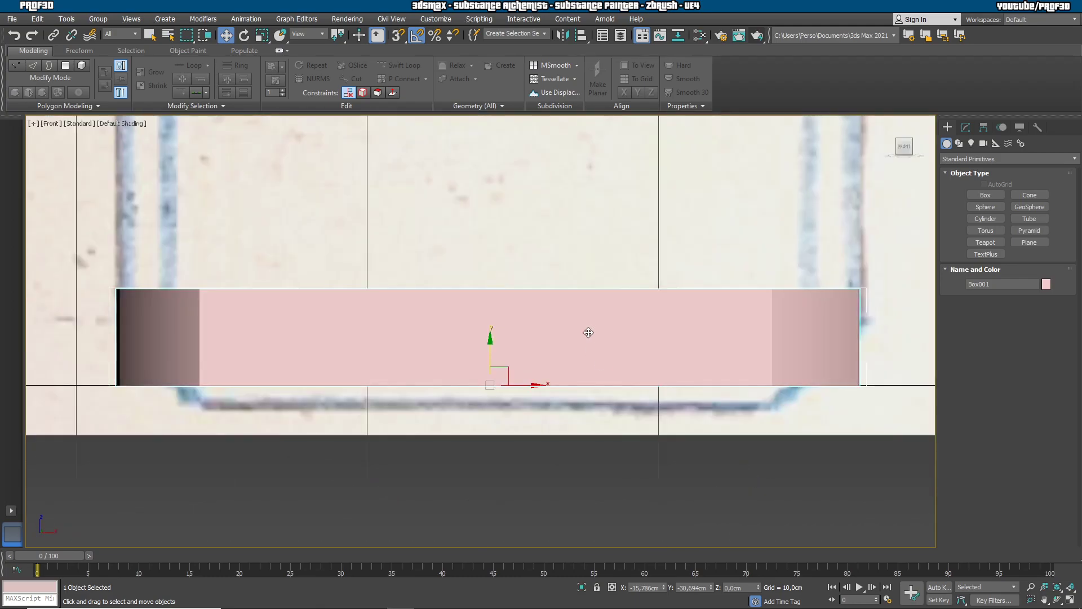
{"action": "scroll", "coordinate": [586, 330], "scroll_direction": "down", "scroll_amount": 5}
{"action": "middle_click_drag", "start_coordinate": [527, 304], "coordinate": [482, 423]}
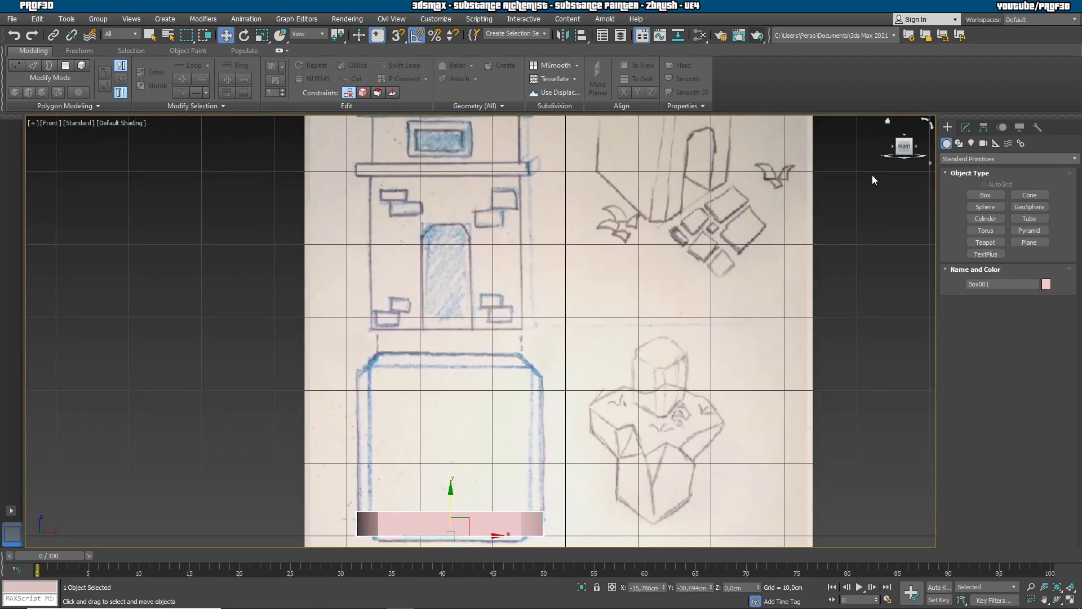
{"action": "mouse_move", "coordinate": [450, 509]}
{"action": "left_mouse_down"}
{"action": "mouse_move", "coordinate": [449, 289]}
{"action": "mouse_move", "coordinate": [448, 301]}
{"action": "left_mouse_up"}
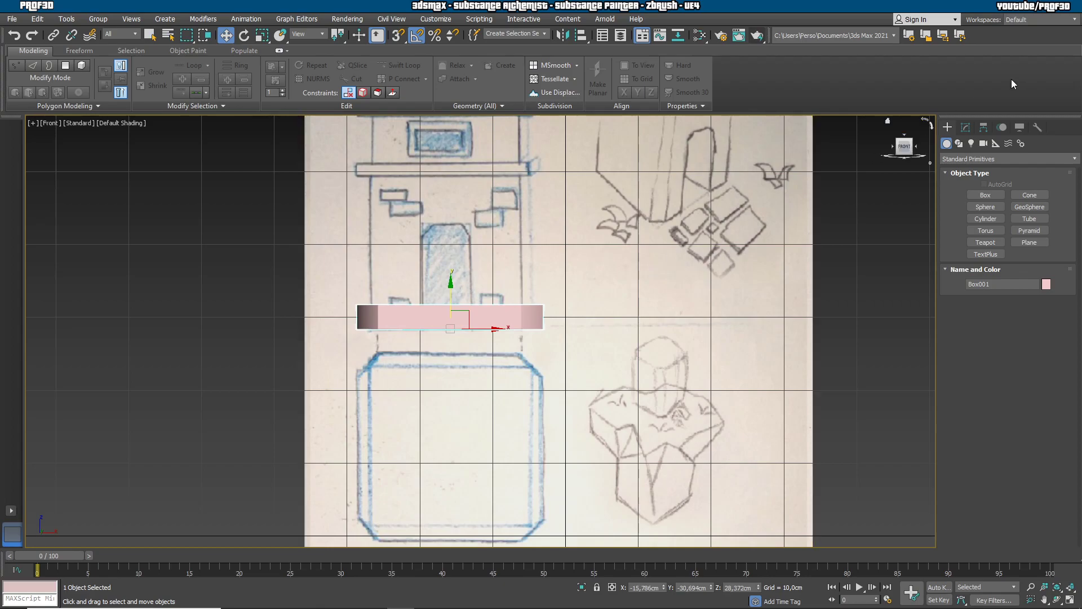
{"action": "left_click", "coordinate": [966, 126]}
{"action": "left_click", "coordinate": [978, 290]}
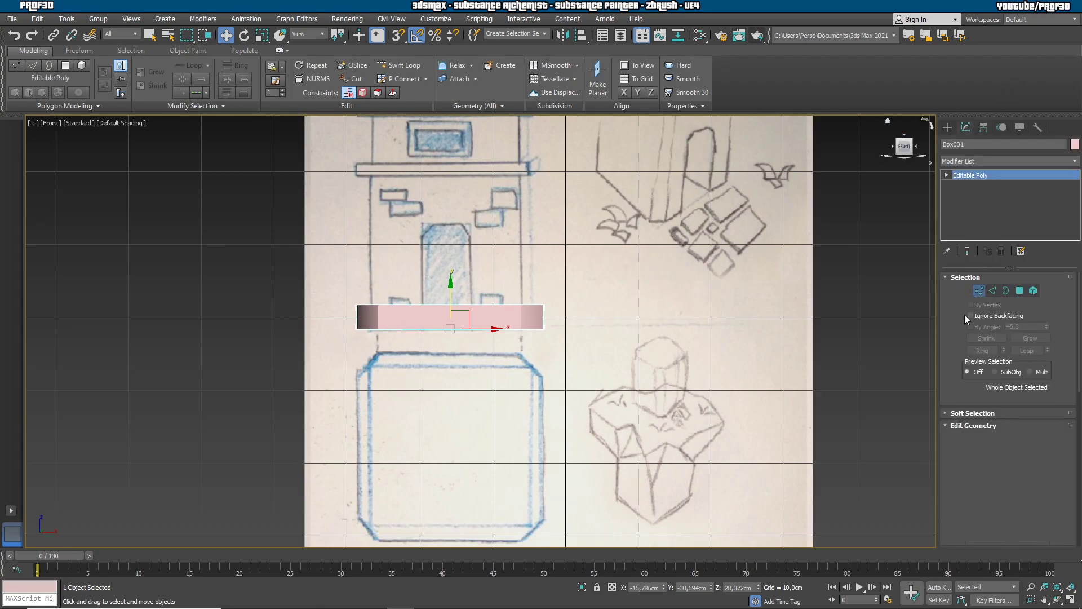
Raise the box's eight top vertices in the Front view to the underside of the first sketched ledge, at about Z 49.175 cm.
{"action": "left_click_drag", "start_coordinate": [575, 320], "coordinate": [600, 314]}
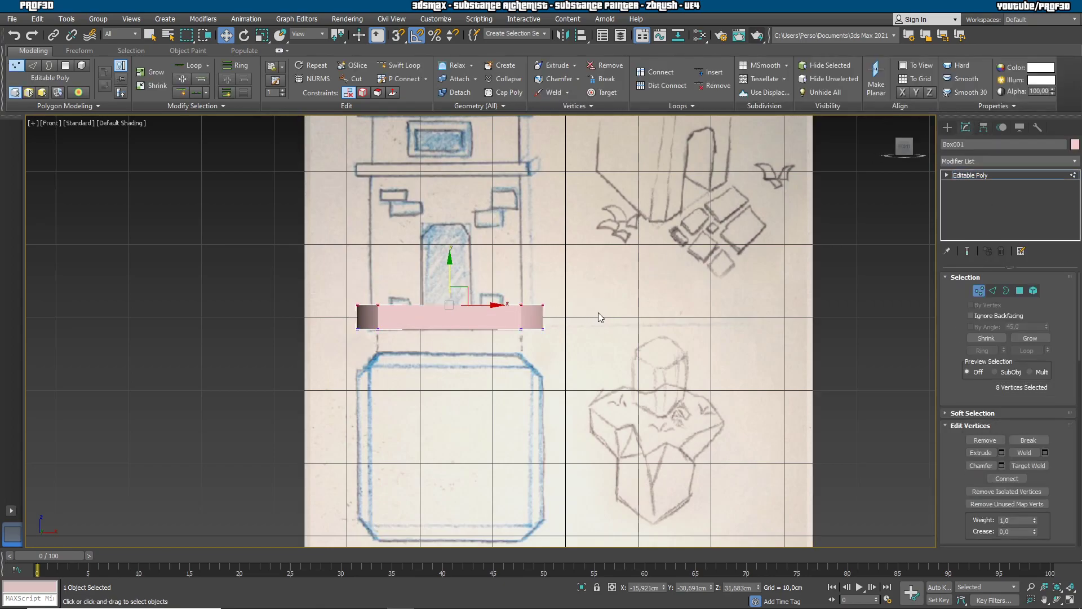
{"action": "left_click_drag", "start_coordinate": [449, 268], "coordinate": [456, 158]}
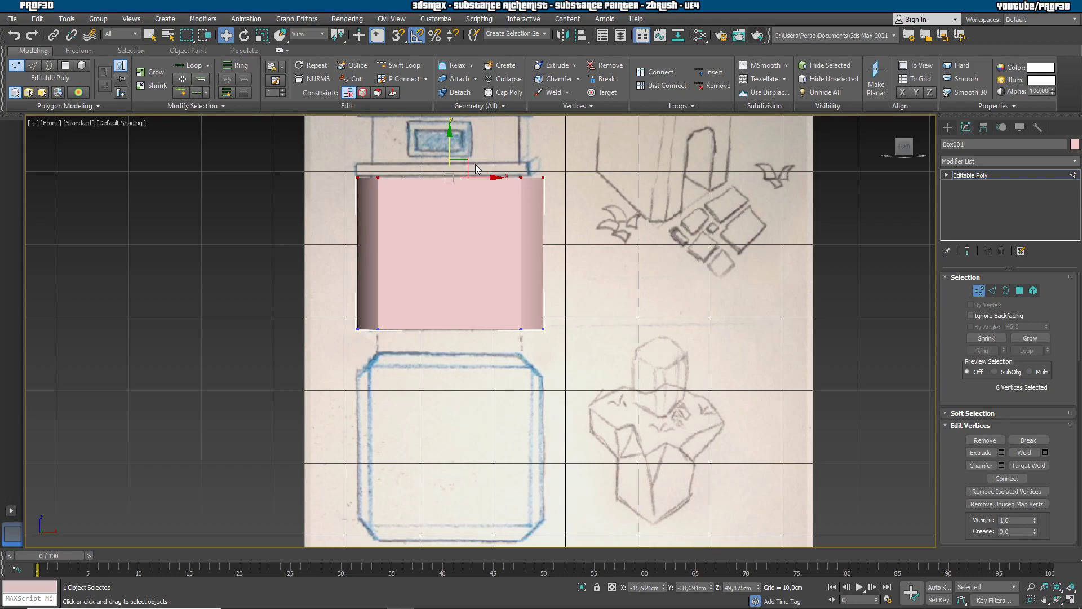
{"action": "scroll", "coordinate": [483, 290], "scroll_direction": "up", "scroll_amount": 3}
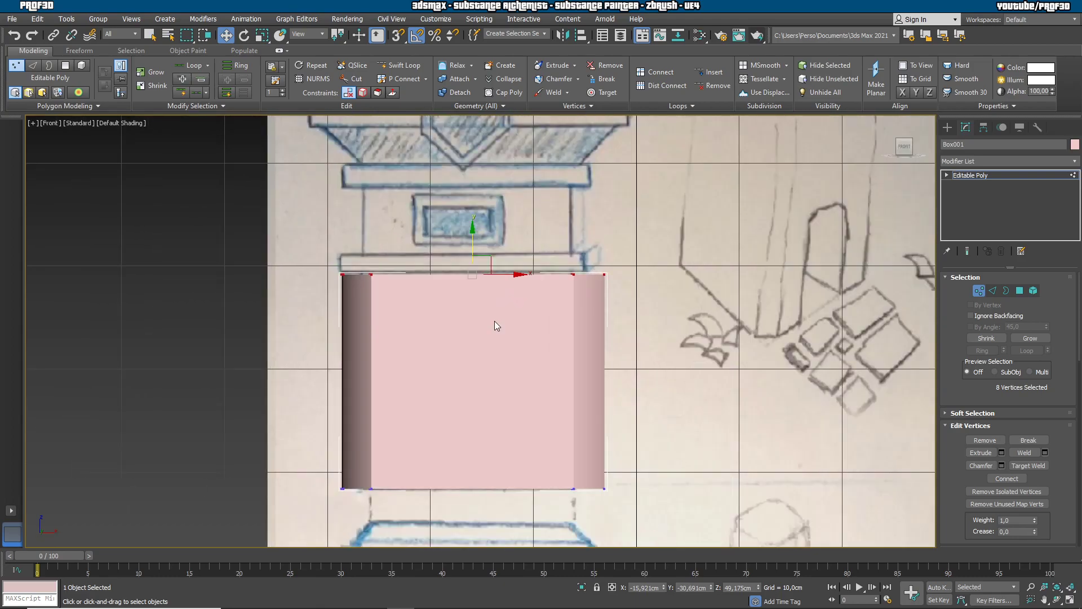
{"action": "middle_click_drag", "start_coordinate": [502, 325], "coordinate": [514, 301]}
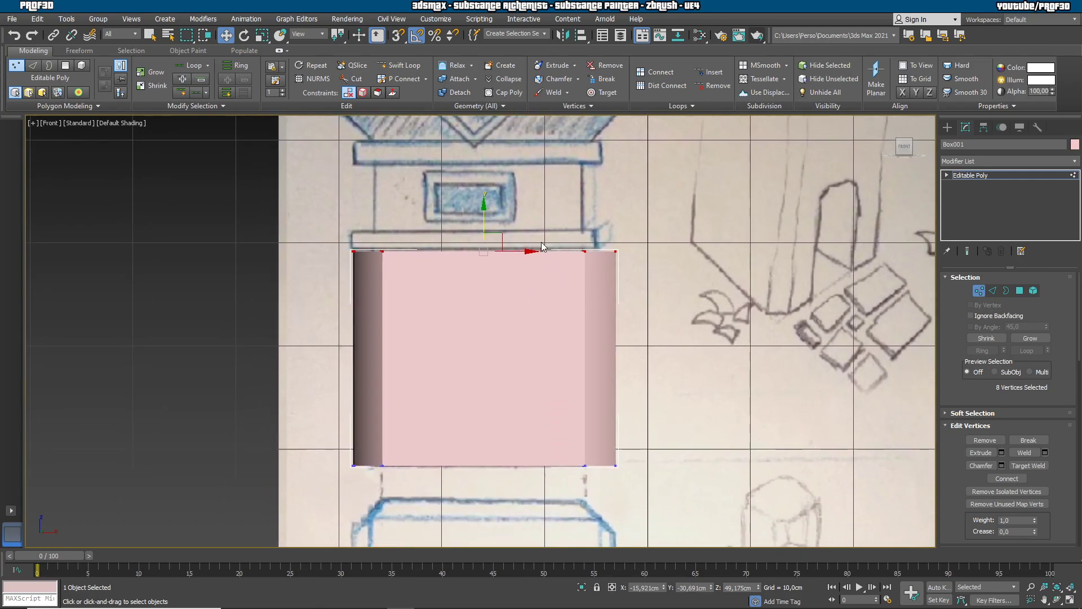
{"action": "middle_click_drag", "start_coordinate": [728, 273], "coordinate": [691, 289]}
Switch to polygon editing and select the three polygons that form the box's top face.
{"action": "left_click", "coordinate": [1020, 291]}
{"action": "middle_click_drag", "start_coordinate": [533, 237], "coordinate": [517, 307], "text": "alt"}
{"action": "left_click", "coordinate": [516, 306]}
{"action": "left_click", "coordinate": [553, 322], "text": "ctrl"}
{"action": "left_click", "coordinate": [418, 232], "text": "ctrl"}
{"action": "middle_click_drag", "start_coordinate": [643, 395], "coordinate": [684, 340], "text": "alt"}
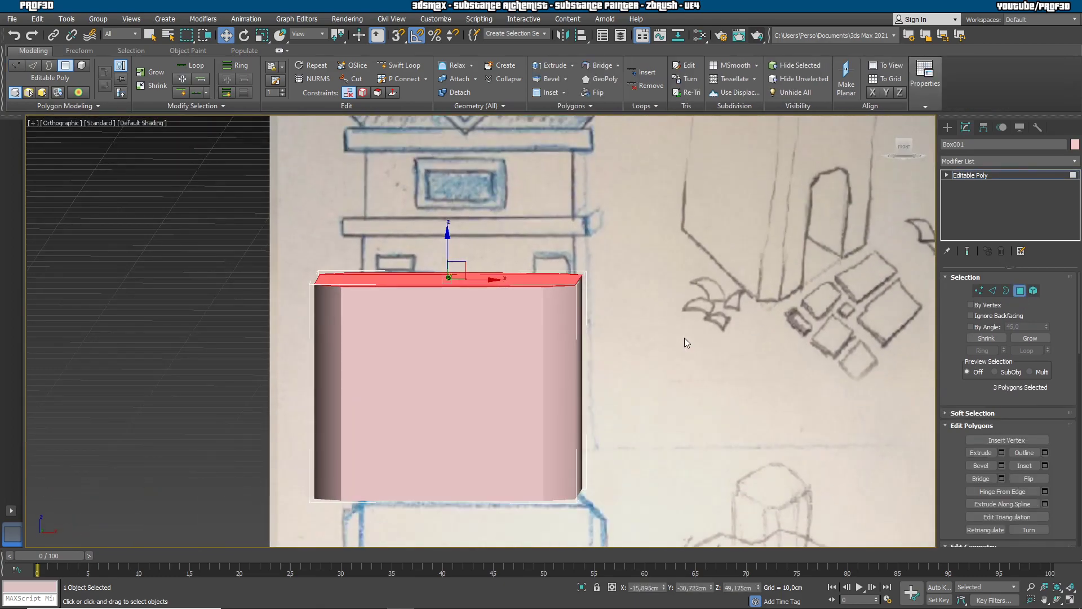
Fine-tune the selected top polygons' height in the Front view to about Z 49.395 cm, against the sketched ledge's lower line.
{"action": "key", "text": "f"}
{"action": "key", "text": "z"}
{"action": "scroll", "coordinate": [655, 297], "scroll_direction": "down", "scroll_amount": 2}
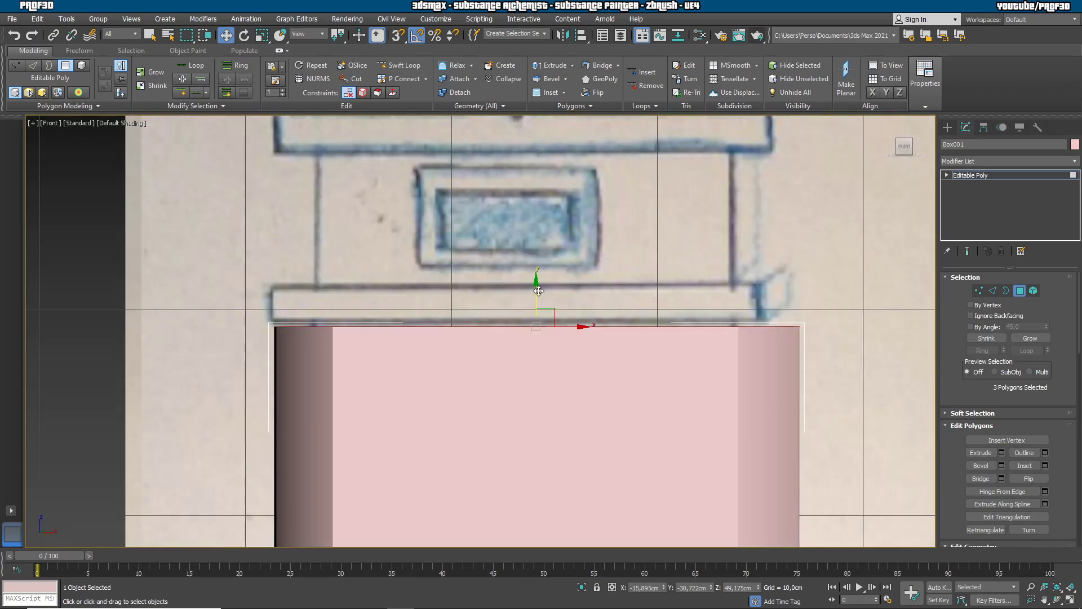
{"action": "middle_click_drag", "start_coordinate": [539, 291], "coordinate": [703, 378], "text": "alt"}
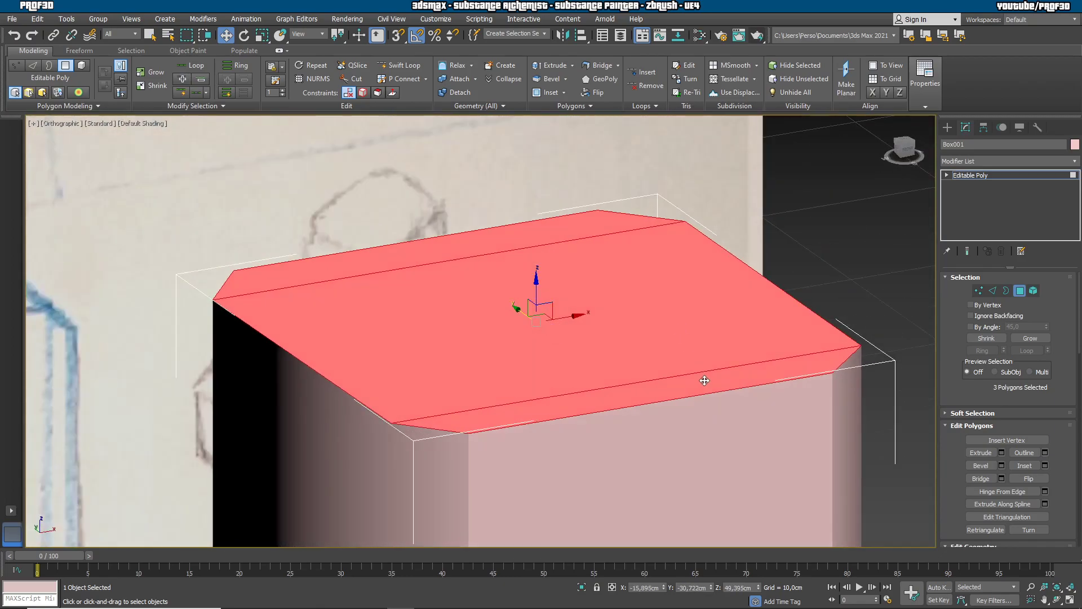
{"action": "middle_click_drag", "start_coordinate": [656, 338], "coordinate": [637, 332], "text": "alt"}
Extrude the top polygons up to the upper line of the first sketched ledge, at about Z 51.174 cm.
{"action": "key", "text": "f"}
{"action": "key", "text": "z"}
{"action": "scroll", "coordinate": [629, 325], "scroll_direction": "down", "scroll_amount": 2}
{"action": "middle_click_drag", "start_coordinate": [715, 312], "coordinate": [683, 306]}
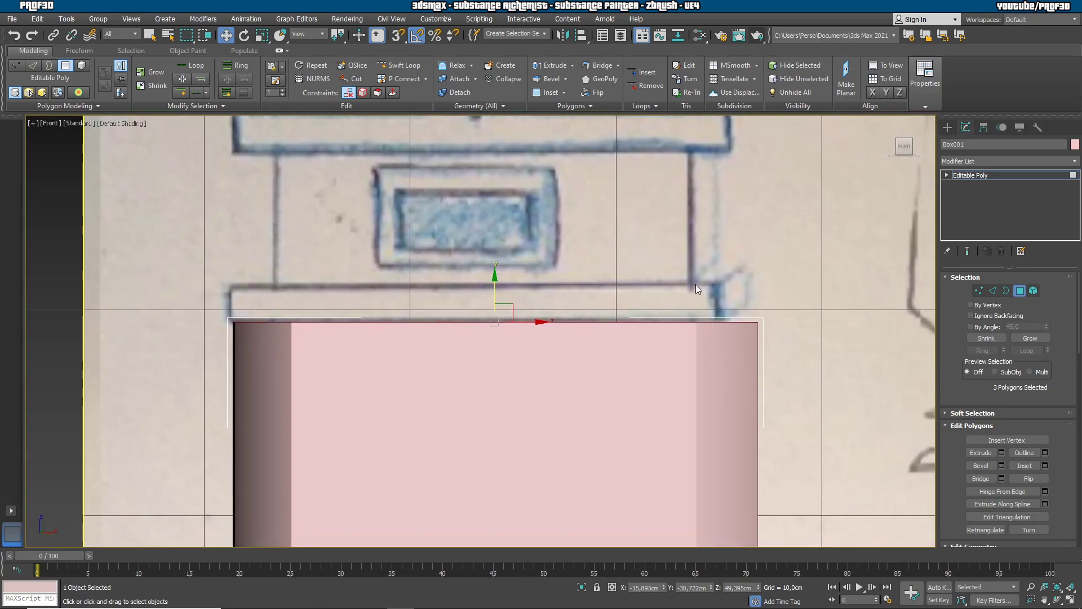
{"action": "left_click", "coordinate": [980, 452]}
{"action": "left_click_drag", "start_coordinate": [502, 322], "coordinate": [505, 283]}
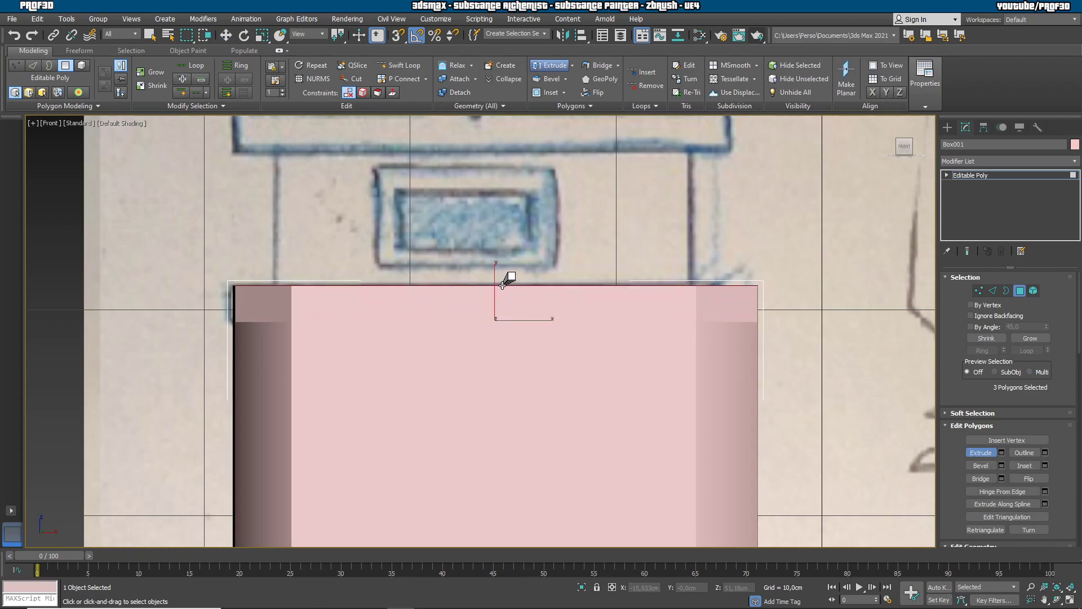
{"action": "middle_click_drag", "start_coordinate": [708, 348], "coordinate": [724, 367], "text": "alt"}
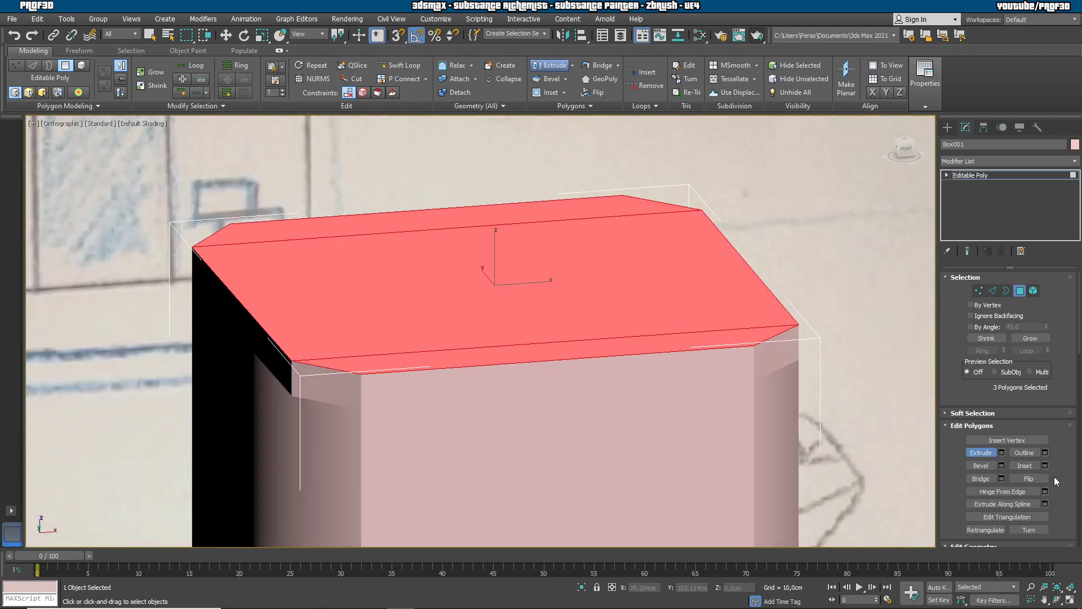
{"action": "key", "text": "f"}
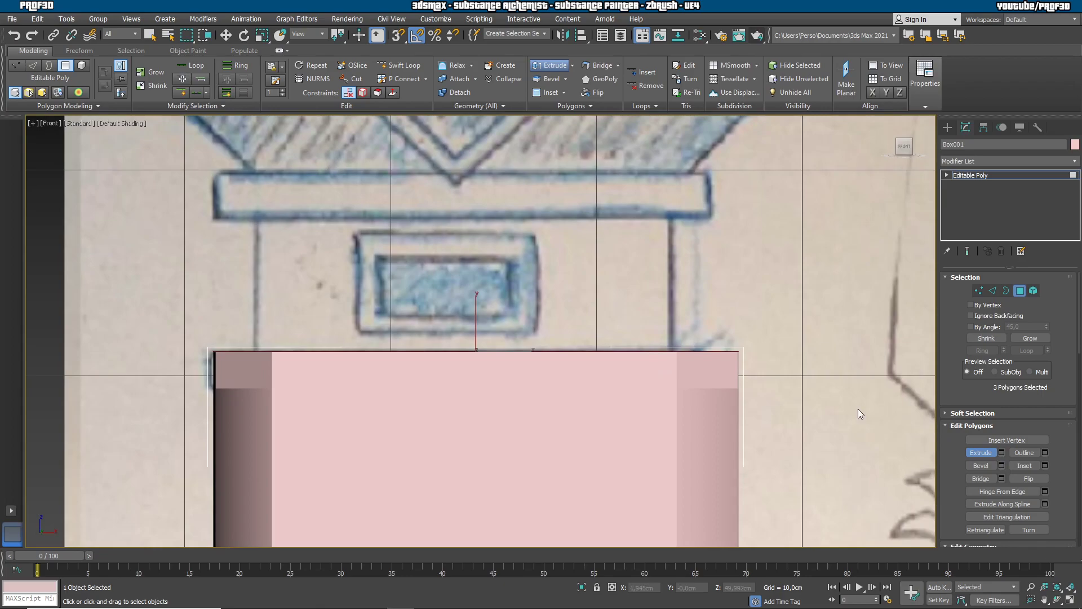
Extrude the top polygons 6.432 cm to the underside of the second sketched ledge and show edged faces.
{"action": "left_click", "coordinate": [1002, 452]}
{"action": "left_click_drag", "start_coordinate": [489, 356], "coordinate": [502, 259]}
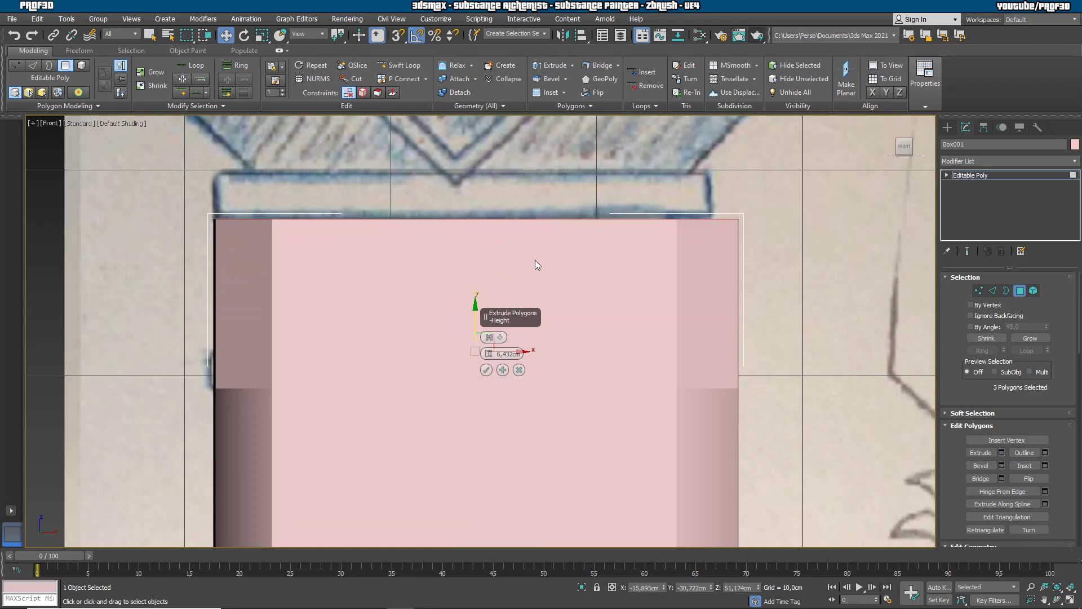
{"action": "key", "text": "F4"}
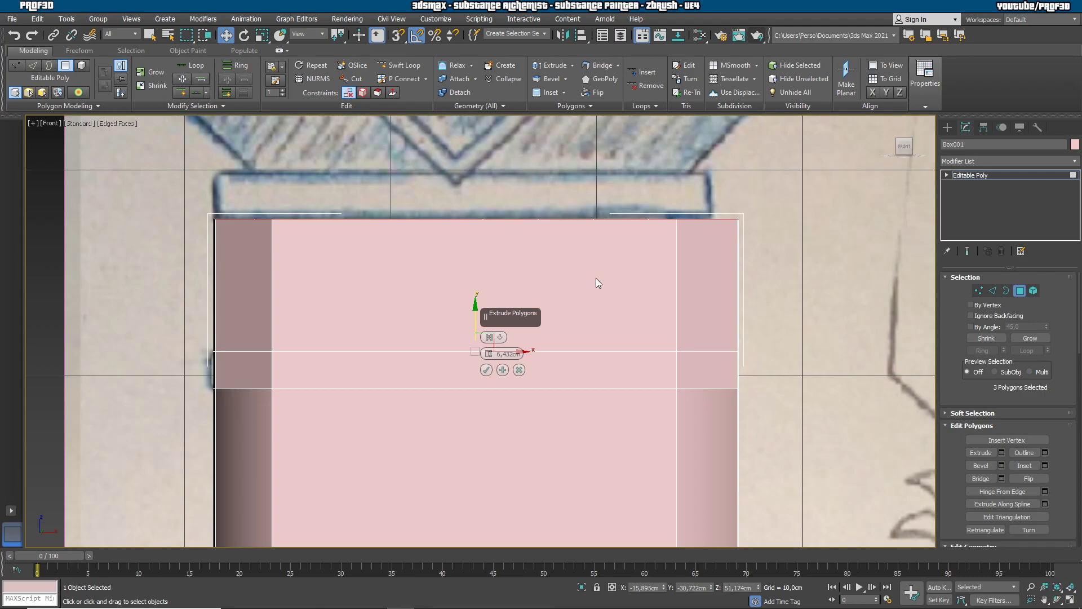
{"action": "left_click", "coordinate": [502, 370]}
Extrude the top polygons another 2.244 cm to form the second ledge's band below the flared section.
{"action": "mouse_move", "coordinate": [488, 353]}
{"action": "left_mouse_down"}
{"action": "mouse_move", "coordinate": [507, 491]}
{"action": "mouse_move", "coordinate": [520, 441]}
{"action": "left_mouse_up"}
{"action": "middle_click_drag", "start_coordinate": [694, 213], "coordinate": [688, 410]}
{"action": "scroll", "coordinate": [693, 414], "scroll_direction": "down", "scroll_amount": 3}
{"action": "middle_click_drag", "start_coordinate": [718, 360], "coordinate": [693, 321]}
{"action": "left_click", "coordinate": [485, 369]}
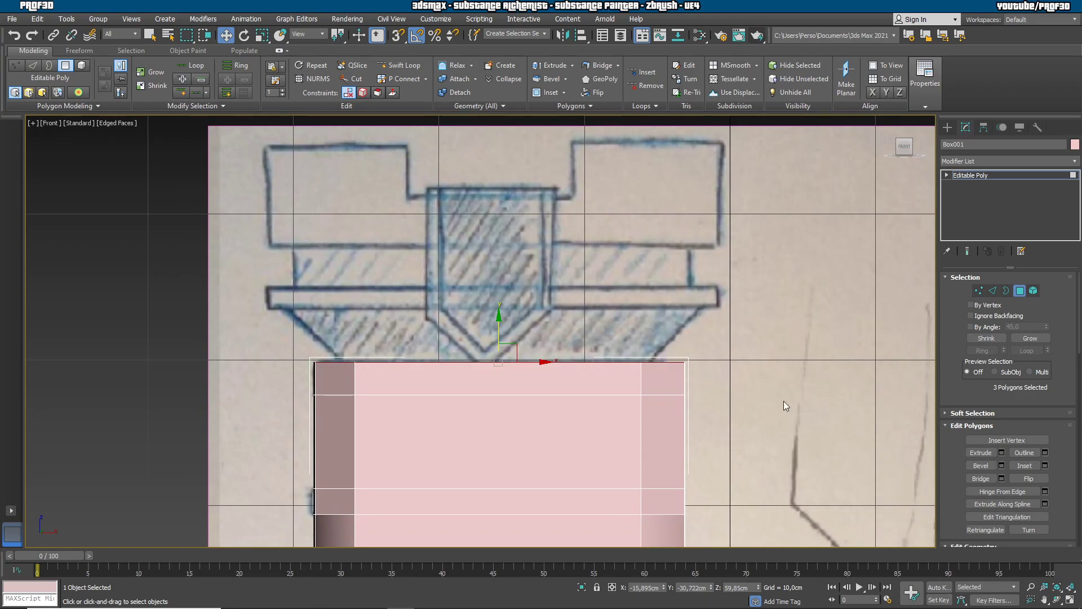
Start a bevel on the top polygons with a height of 3.575 cm, up to the underside of the sketched slab.
{"action": "middle_click_drag", "start_coordinate": [757, 388], "coordinate": [695, 373], "text": "alt"}
{"action": "key", "text": "f"}
{"action": "scroll", "coordinate": [715, 397], "scroll_direction": "up", "scroll_amount": 4}
{"action": "scroll", "coordinate": [706, 394], "scroll_direction": "down", "scroll_amount": 3}
{"action": "middle_click_drag", "start_coordinate": [799, 304], "coordinate": [730, 288]}
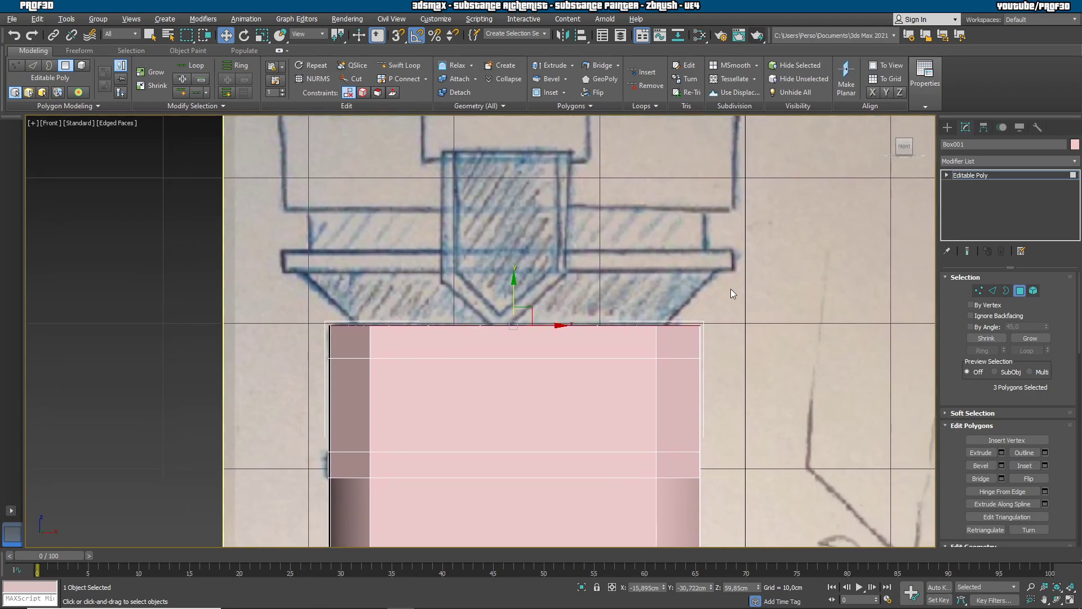
{"action": "left_click", "coordinate": [1002, 465]}
{"action": "left_click_drag", "start_coordinate": [488, 355], "coordinate": [501, 446]}
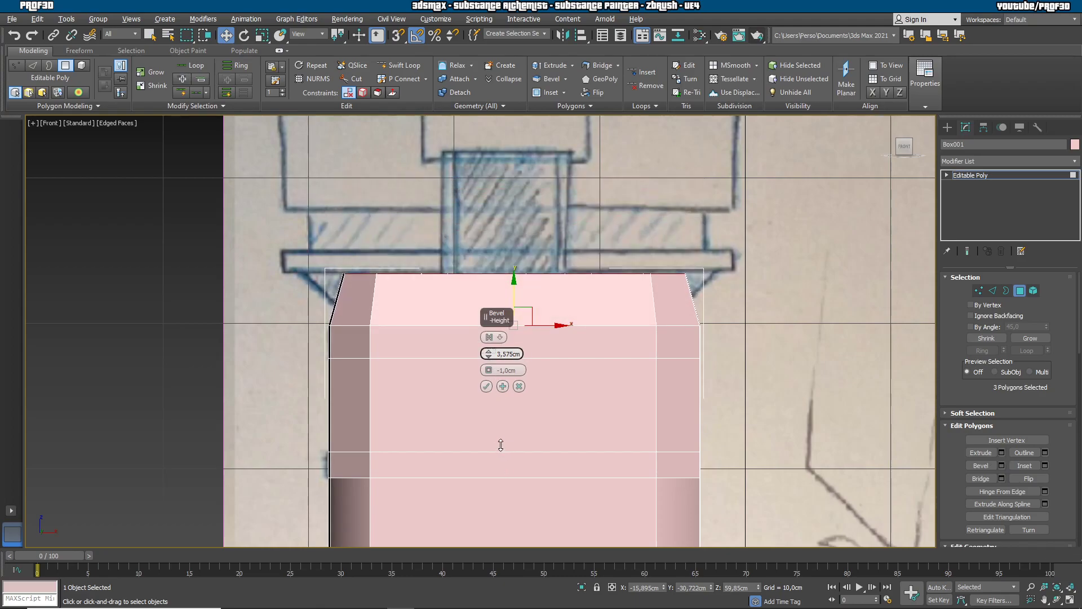
Make the tower see-through and finish the bevel with an outline of 3.915 cm, following the slope of the sketched flare.
{"action": "left_click_drag", "start_coordinate": [492, 376], "coordinate": [533, 331]}
{"action": "key", "text": "alt+x"}
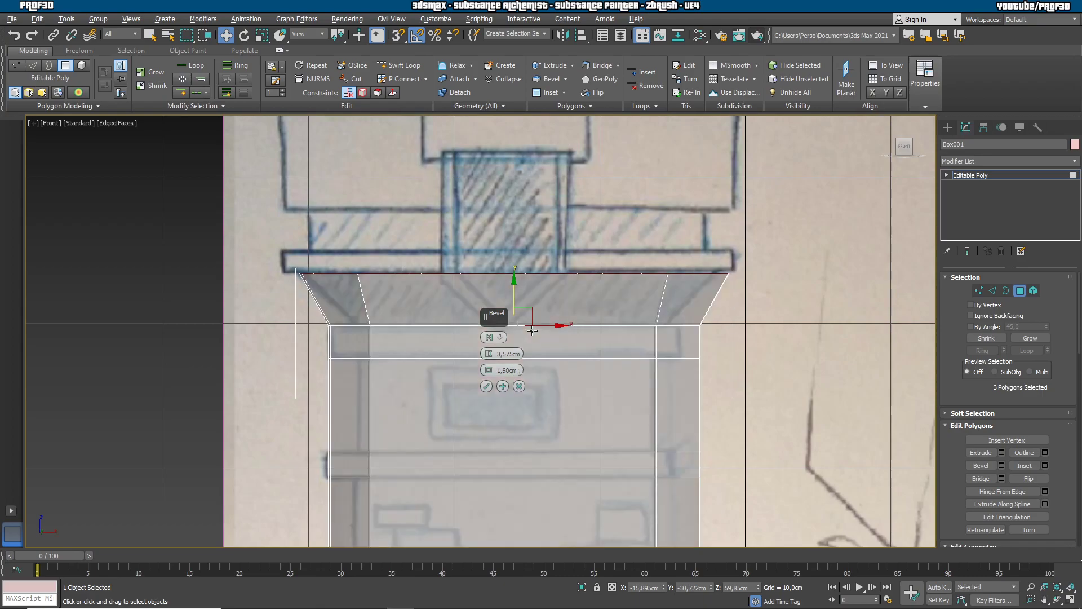
{"action": "left_click_drag", "start_coordinate": [490, 376], "coordinate": [489, 345]}
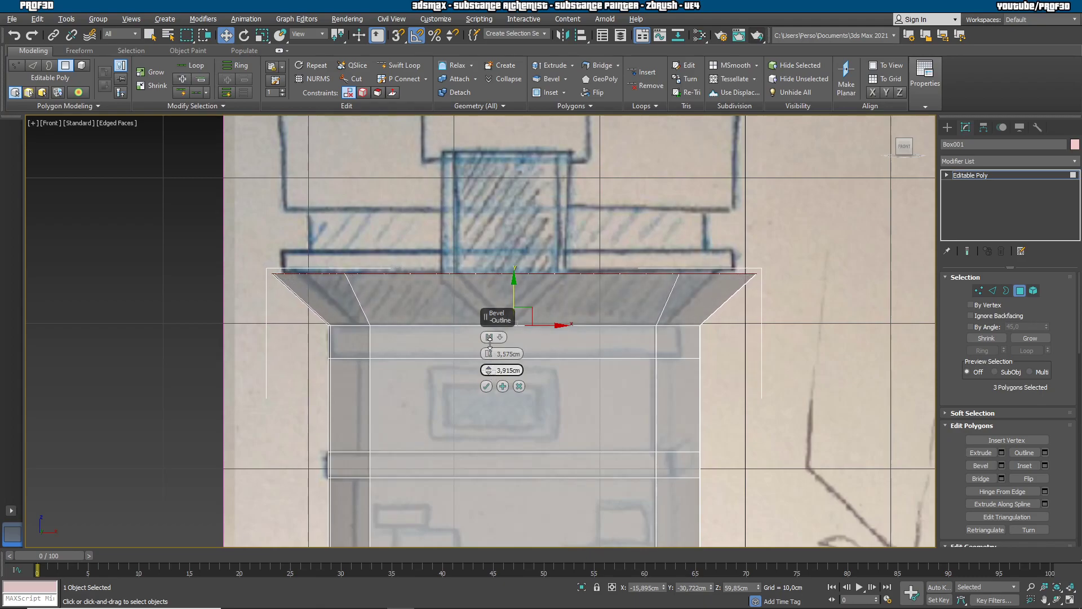
{"action": "middle_click_drag", "start_coordinate": [570, 381], "coordinate": [665, 411], "text": "alt"}
{"action": "key", "text": "f"}
{"action": "key", "text": "z"}
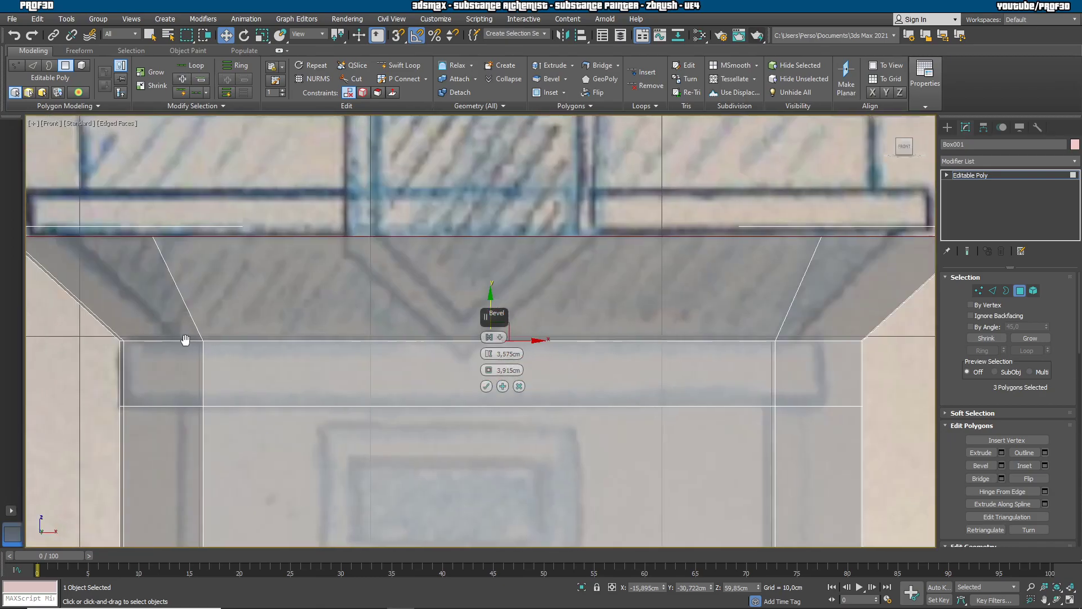
{"action": "middle_click_drag", "start_coordinate": [176, 338], "coordinate": [502, 400]}
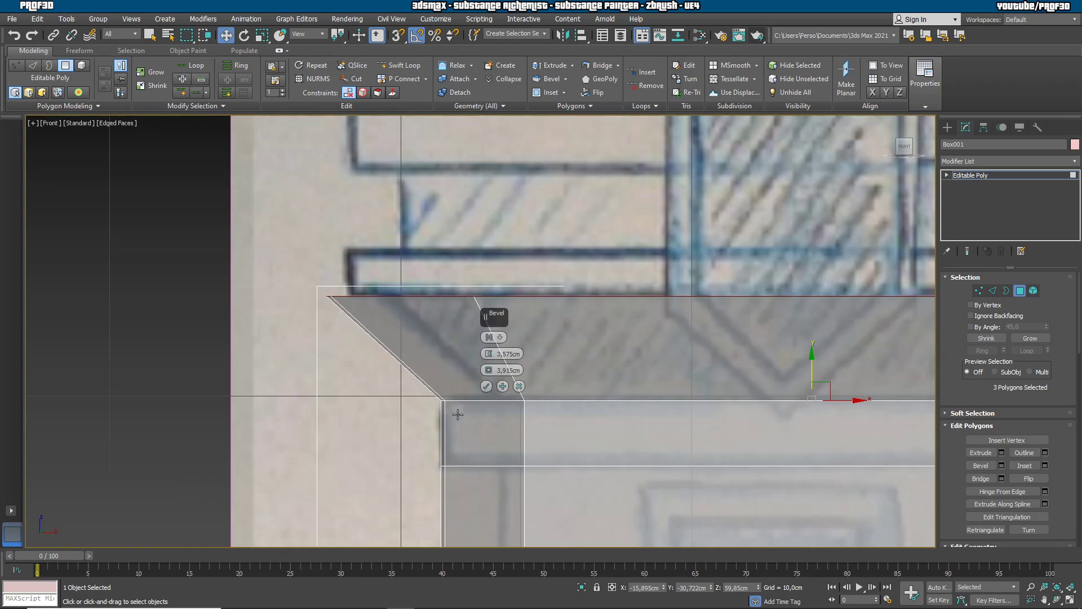
{"action": "left_click", "coordinate": [485, 386]}
Extrude the top polygons 1.56 cm to form the slab above the flared section.
{"action": "scroll", "coordinate": [695, 387], "scroll_direction": "down", "scroll_amount": 3}
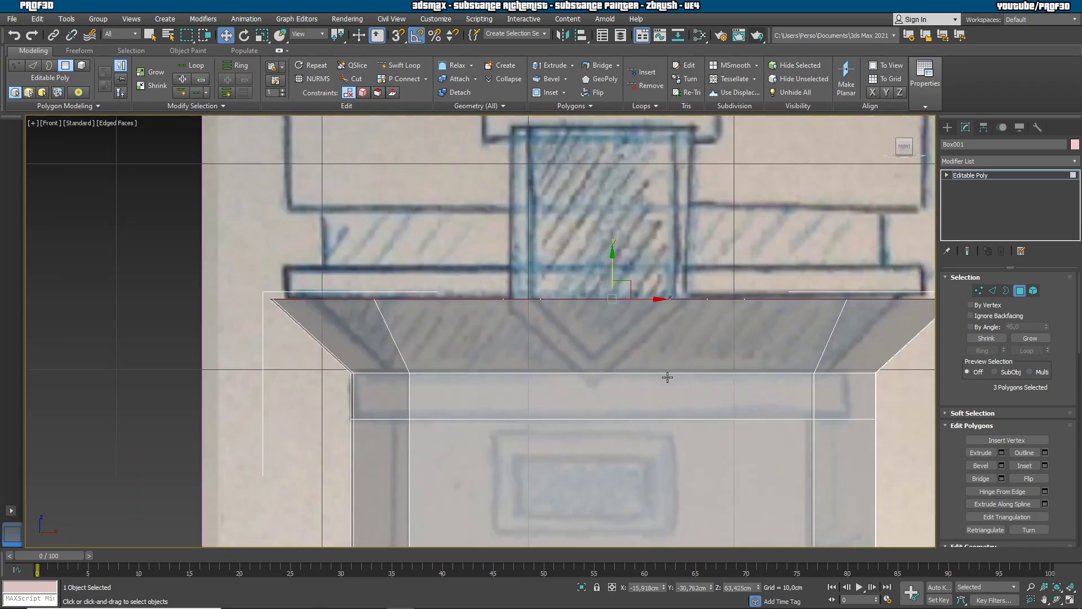
{"action": "left_click", "coordinate": [1002, 453]}
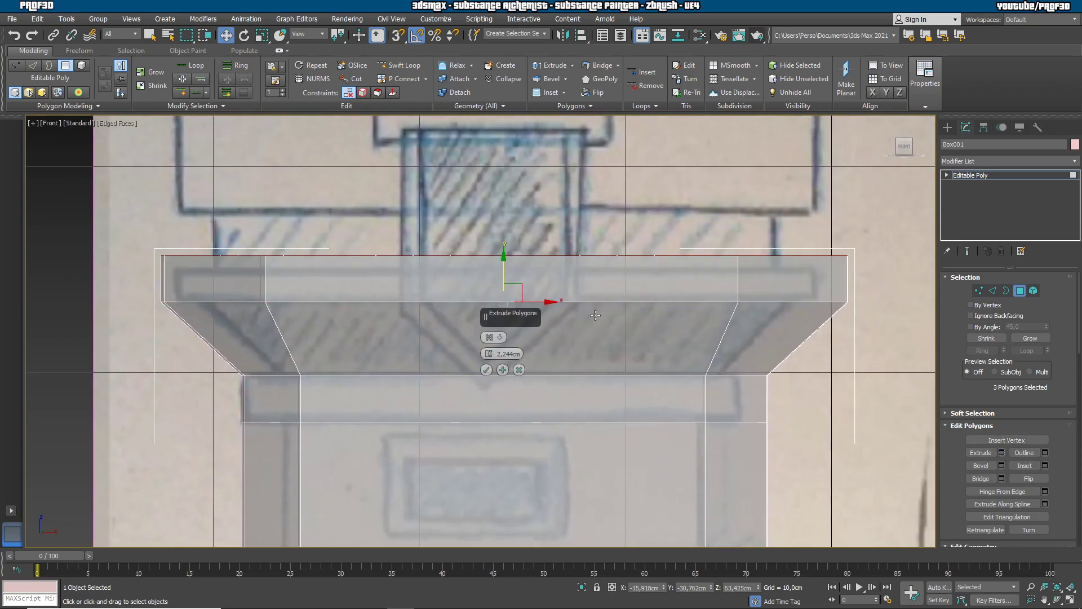
{"action": "left_click_drag", "start_coordinate": [490, 354], "coordinate": [503, 369]}
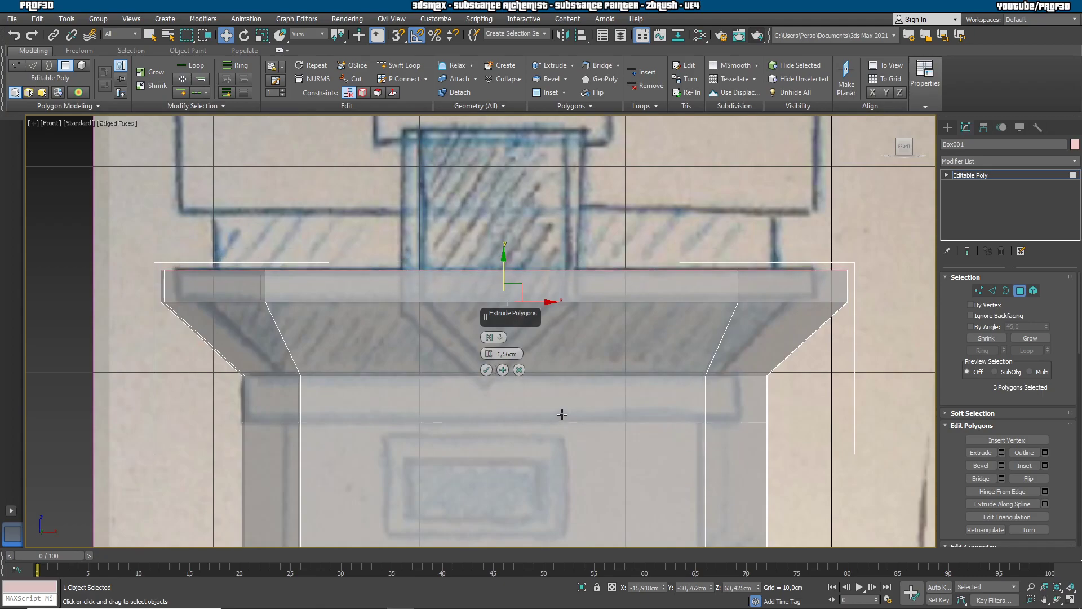
{"action": "left_click", "coordinate": [486, 369]}
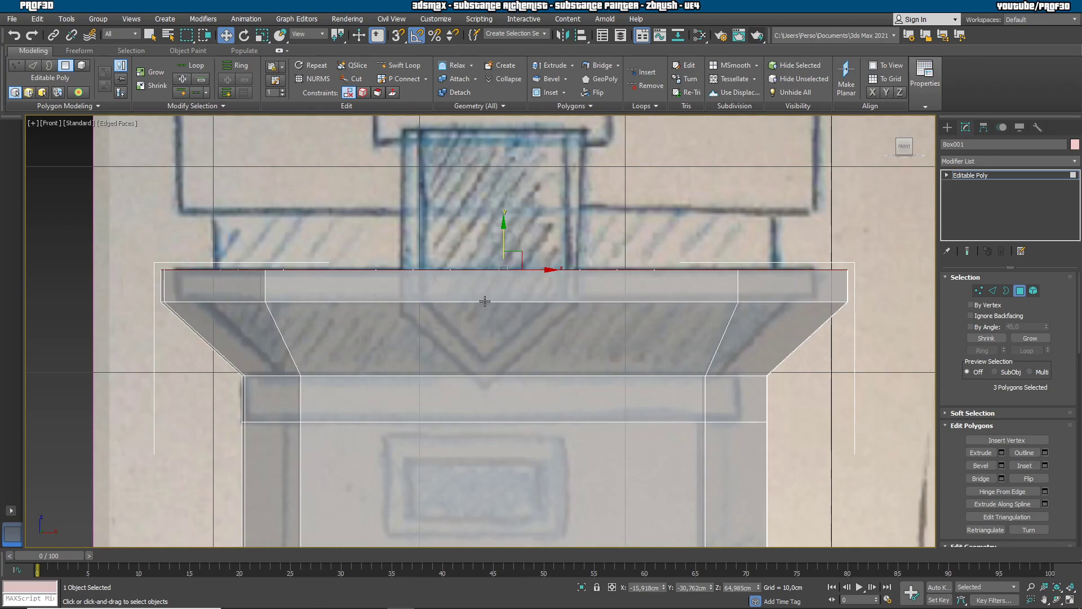
Try bevelling the slab's top polygons inward with a height of 0.0 cm and an outline of about -3.092 cm.
{"action": "middle_click_drag", "start_coordinate": [484, 300], "coordinate": [489, 326], "text": "alt"}
{"action": "left_click", "coordinate": [1001, 466]}
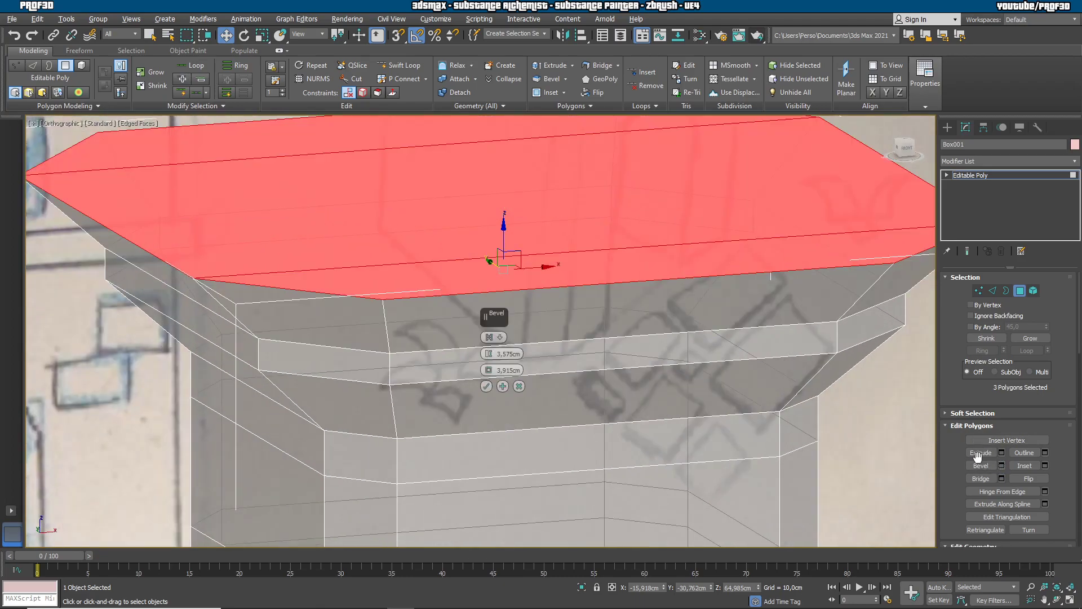
{"action": "left_click_drag", "start_coordinate": [488, 370], "coordinate": [504, 365]}
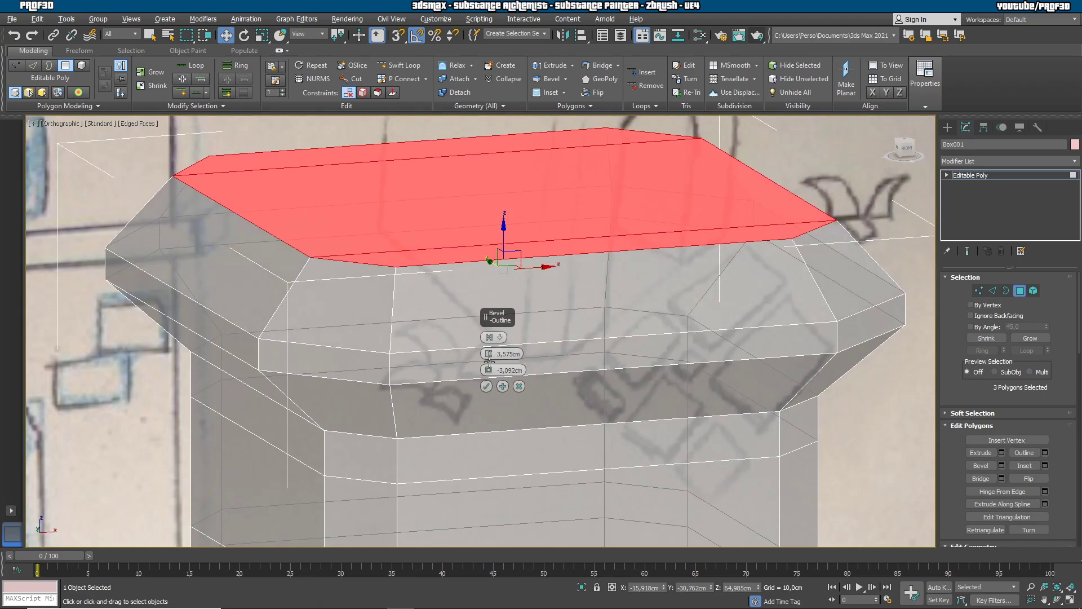
{"action": "right_click", "coordinate": [488, 353]}
{"action": "scroll", "coordinate": [625, 402], "scroll_direction": "up", "scroll_amount": 3}
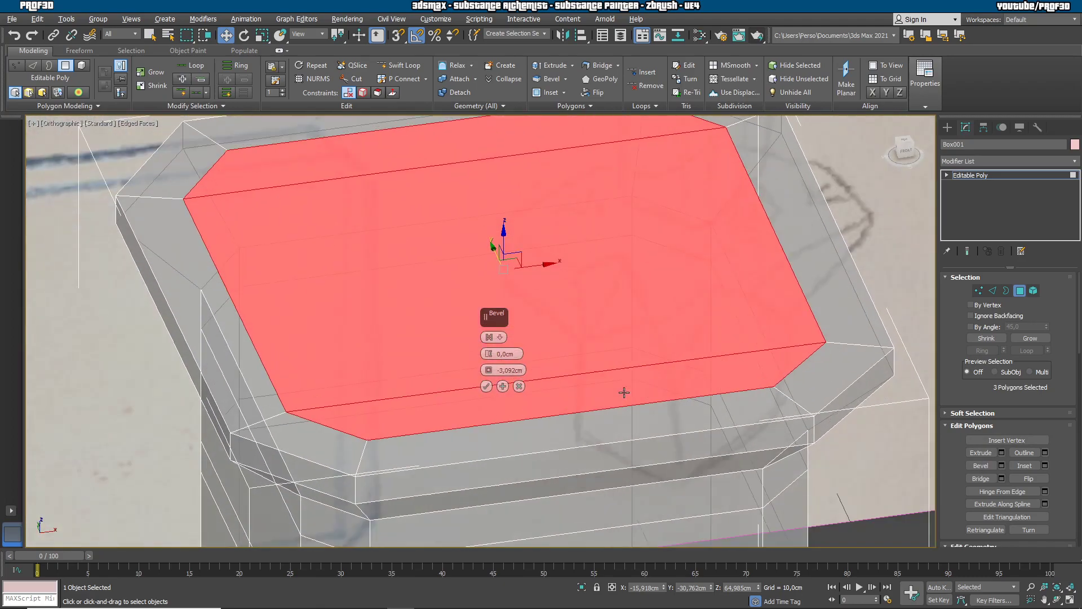
{"action": "mouse_move", "coordinate": [489, 353]}
{"action": "left_mouse_down"}
{"action": "mouse_move", "coordinate": [489, 338]}
{"action": "mouse_move", "coordinate": [501, 358]}
{"action": "left_mouse_up"}
{"action": "right_click", "coordinate": [501, 356]}
{"action": "middle_click_drag", "start_coordinate": [341, 360], "coordinate": [323, 338], "text": "alt"}
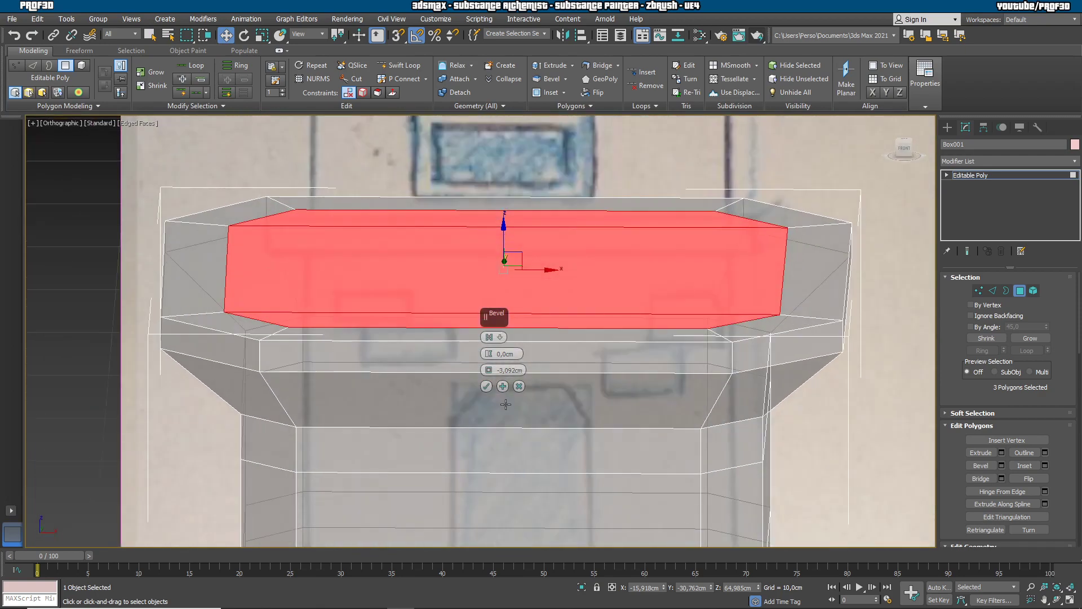
{"action": "left_click", "coordinate": [519, 386]}
Try insetting the slab's three top polygons, compare them with the sketch in the Front view, and undo the inset.
{"action": "middle_click_drag", "start_coordinate": [660, 333], "coordinate": [690, 325], "text": "alt"}
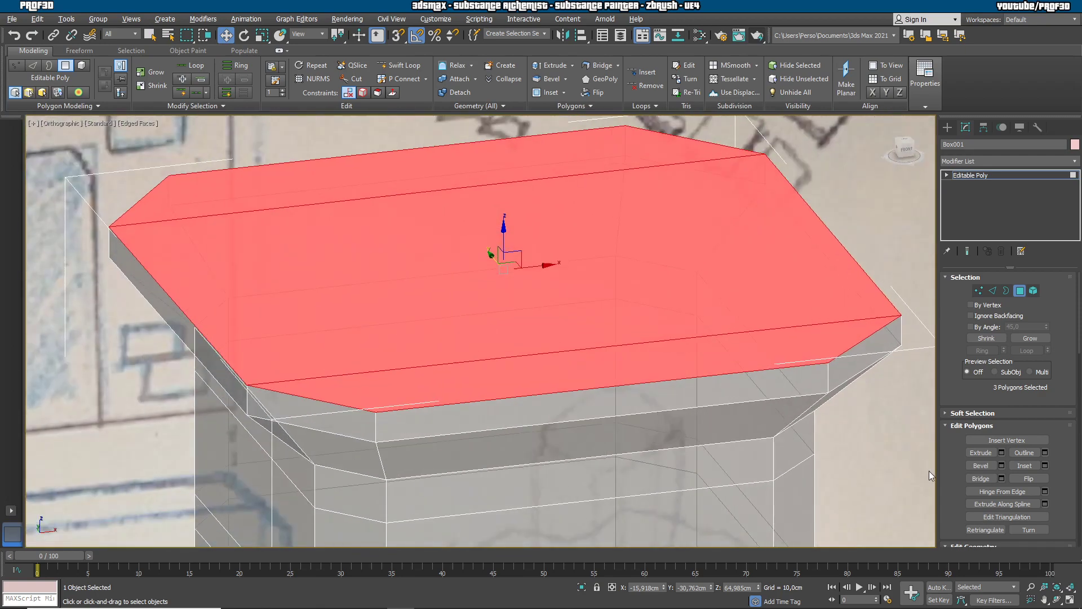
{"action": "left_click", "coordinate": [549, 92]}
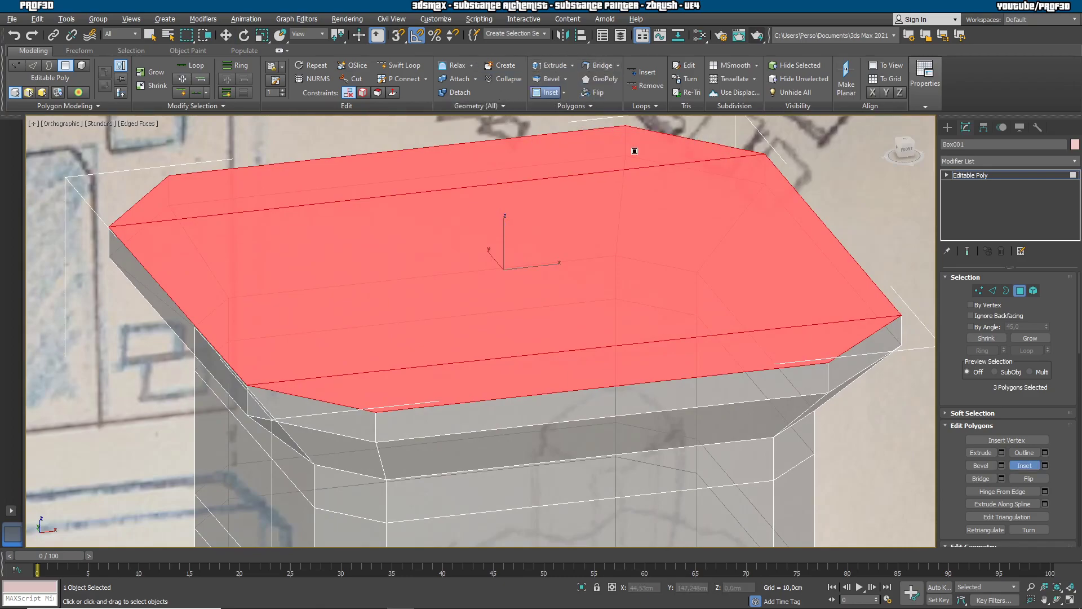
{"action": "left_click_drag", "start_coordinate": [547, 245], "coordinate": [551, 319]}
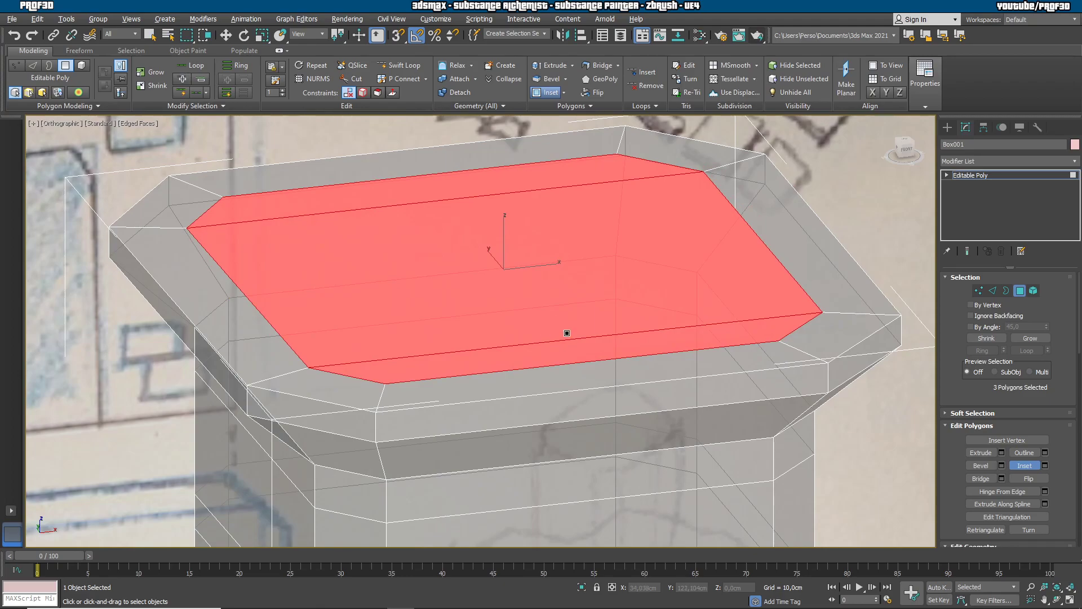
{"action": "key", "text": "f"}
{"action": "scroll", "coordinate": [503, 352], "scroll_direction": "up", "scroll_amount": 3}
{"action": "scroll", "coordinate": [503, 271], "scroll_direction": "up", "scroll_amount": 5}
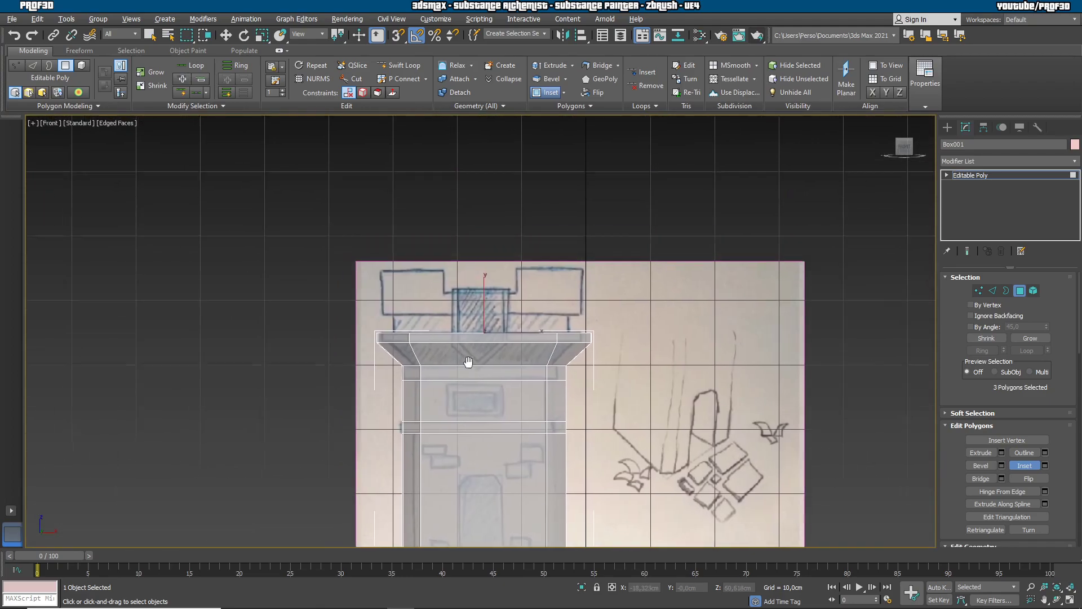
{"action": "middle_click_drag", "start_coordinate": [503, 271], "coordinate": [495, 282], "text": "alt"}
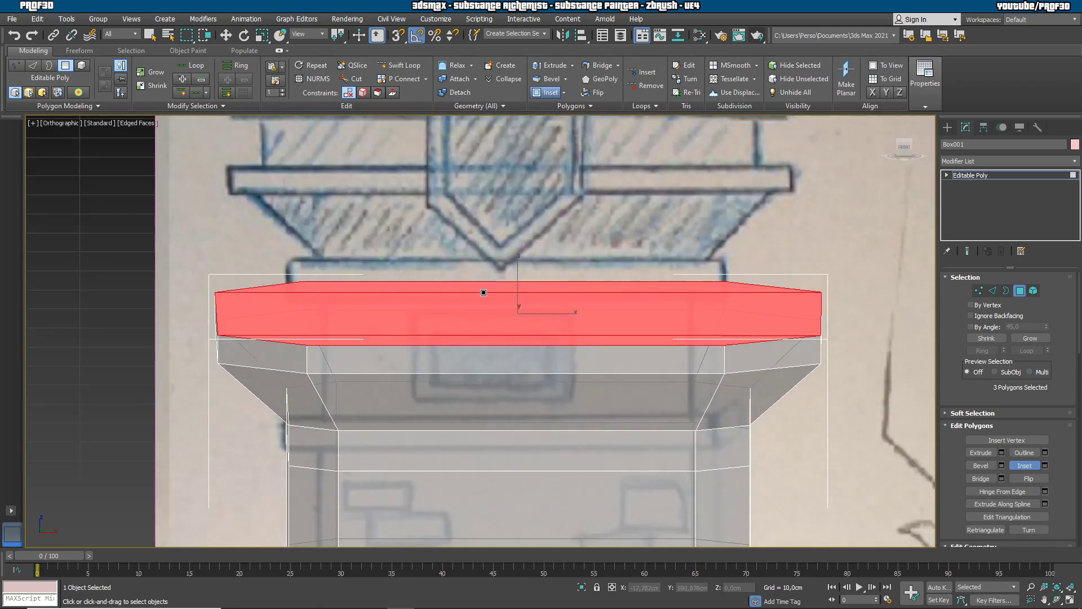
{"action": "key", "text": "f"}
{"action": "key", "text": "z"}
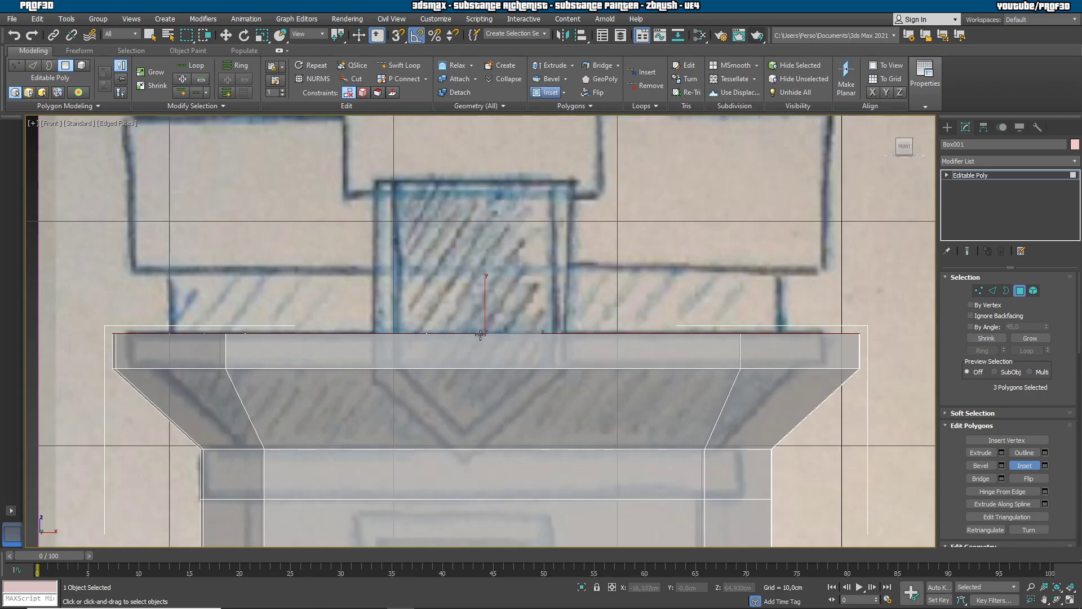
{"action": "key", "text": "F3"}
{"action": "key", "text": "F3"}
{"action": "middle_click_drag", "start_coordinate": [496, 301], "coordinate": [495, 303], "text": "alt"}
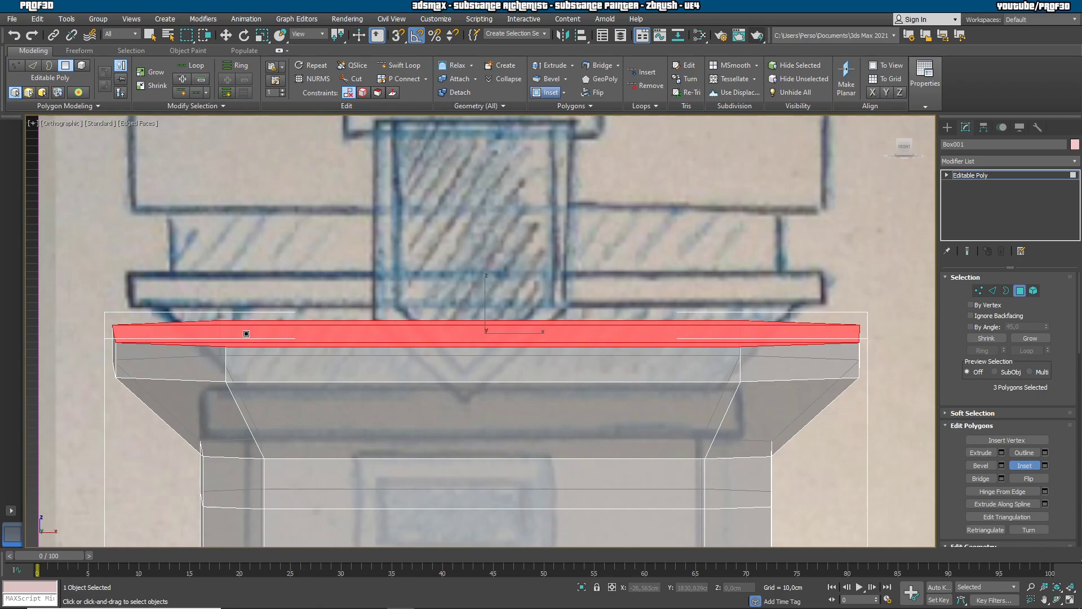
Inset the slab's three top polygons to the recessed band's width and extrude them about 2.78 cm up to the sketched parapet.
{"action": "left_click_drag", "start_coordinate": [246, 333], "coordinate": [277, 382]}
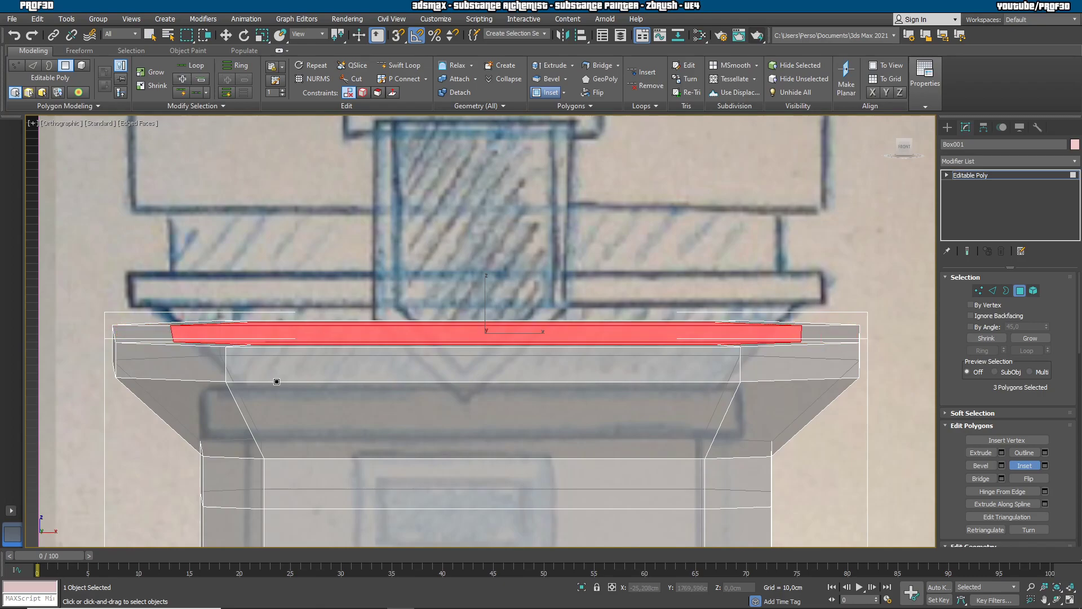
{"action": "key", "text": "f"}
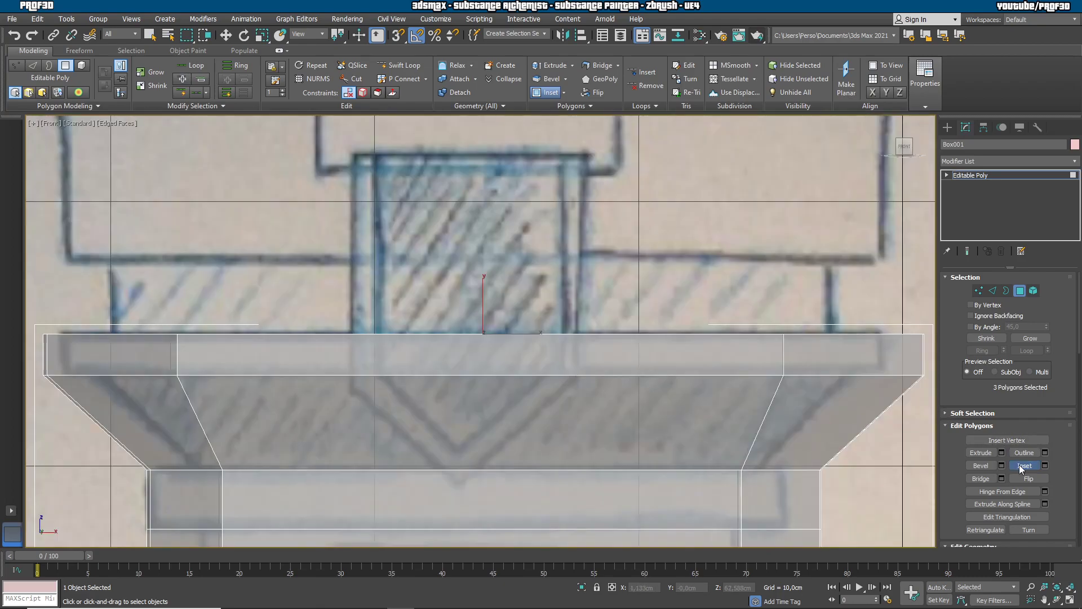
{"action": "left_click", "coordinate": [1001, 453]}
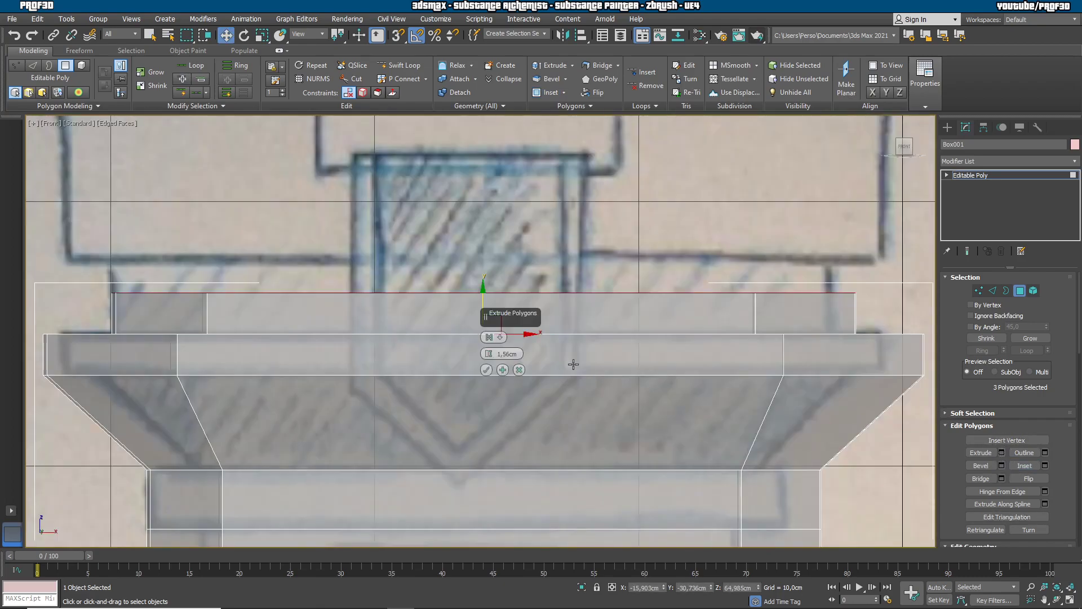
{"action": "left_click_drag", "start_coordinate": [491, 337], "coordinate": [490, 318]}
{"action": "left_click", "coordinate": [486, 369]}
Try insetting the recessed band's top polygons and widening them with Outline, and undo the outline change.
{"action": "mouse_move", "coordinate": [609, 289]}
{"action": "middle_mouse_down", "text": "alt"}
{"action": "mouse_move", "coordinate": [625, 306]}
{"action": "mouse_move", "coordinate": [606, 295]}
{"action": "mouse_move", "coordinate": [618, 297]}
{"action": "middle_mouse_up", "text": "alt"}
{"action": "scroll", "coordinate": [619, 296], "scroll_direction": "down", "scroll_amount": 3}
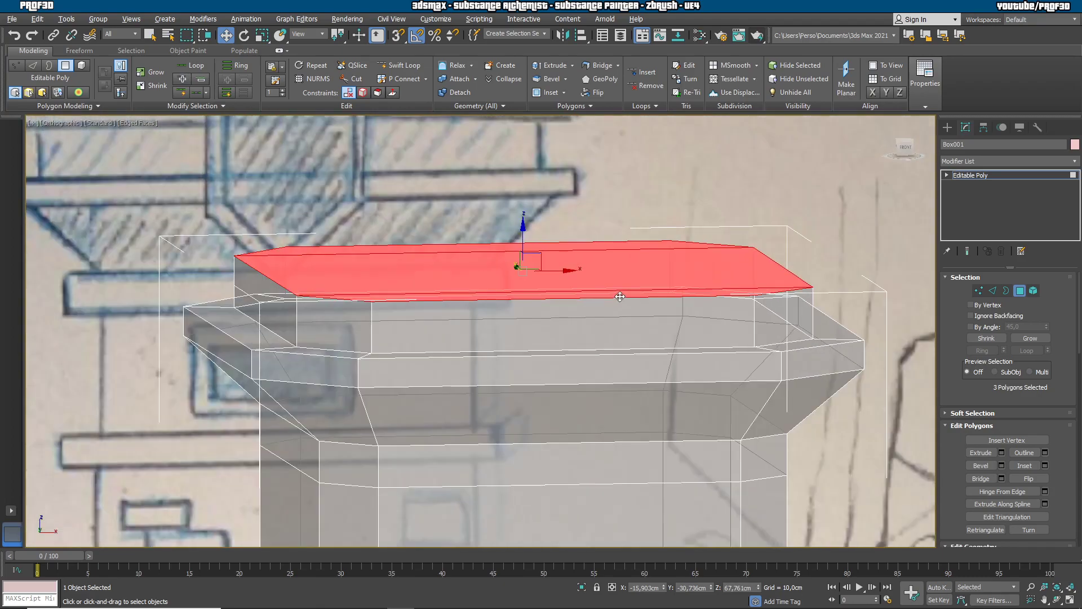
{"action": "middle_click_drag", "start_coordinate": [626, 250], "coordinate": [633, 313]}
{"action": "scroll", "coordinate": [613, 315], "scroll_direction": "up", "scroll_amount": 2}
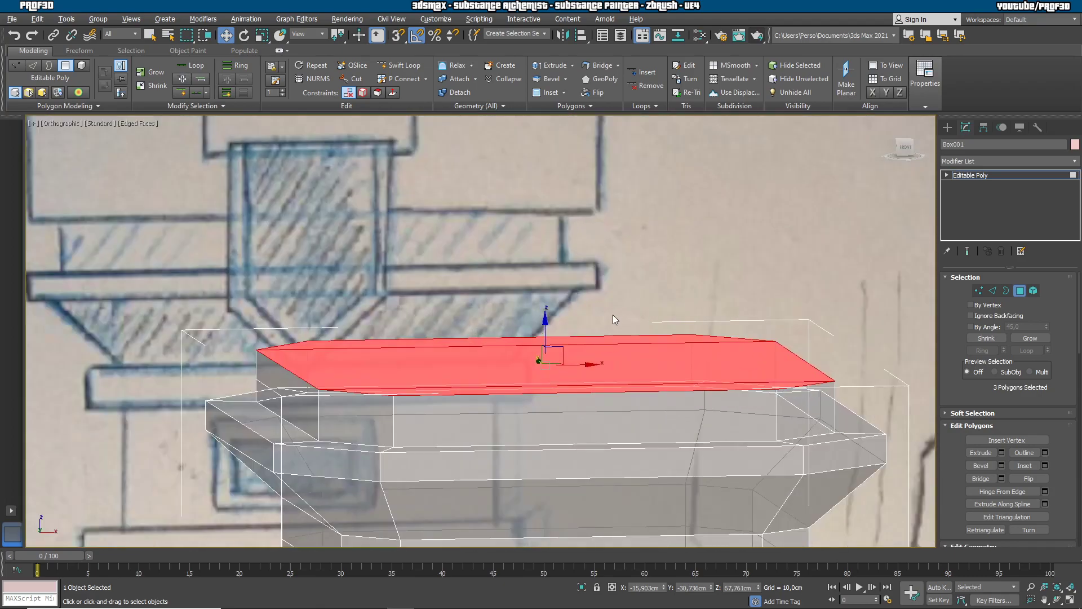
{"action": "left_click", "coordinate": [1031, 466]}
{"action": "mouse_move", "coordinate": [628, 357]}
{"action": "left_mouse_down"}
{"action": "mouse_move", "coordinate": [658, 441]}
{"action": "mouse_move", "coordinate": [633, 398]}
{"action": "mouse_move", "coordinate": [642, 458]}
{"action": "mouse_move", "coordinate": [609, 283]}
{"action": "mouse_move", "coordinate": [637, 392]}
{"action": "mouse_move", "coordinate": [630, 378]}
{"action": "left_mouse_up"}
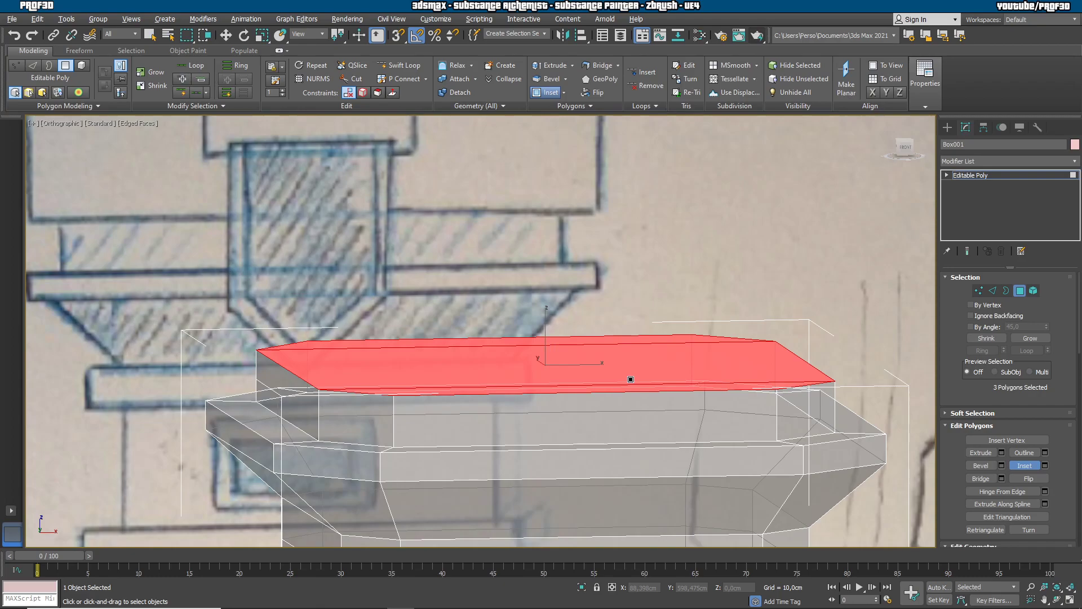
{"action": "left_click", "coordinate": [1024, 453]}
{"action": "left_click_drag", "start_coordinate": [565, 370], "coordinate": [572, 346]}
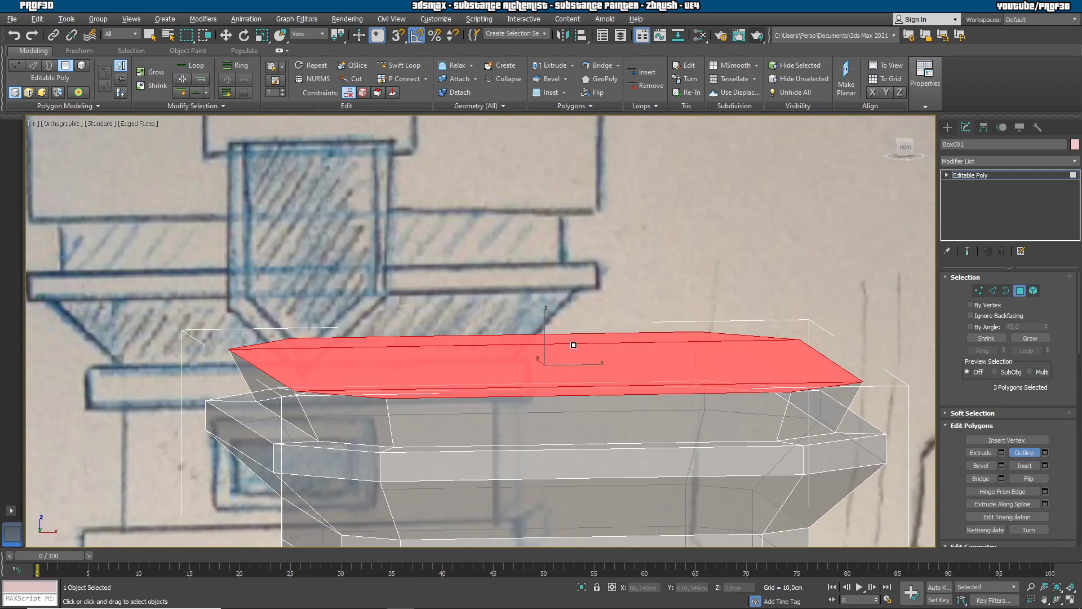
{"action": "key", "text": "ctrl+z"}
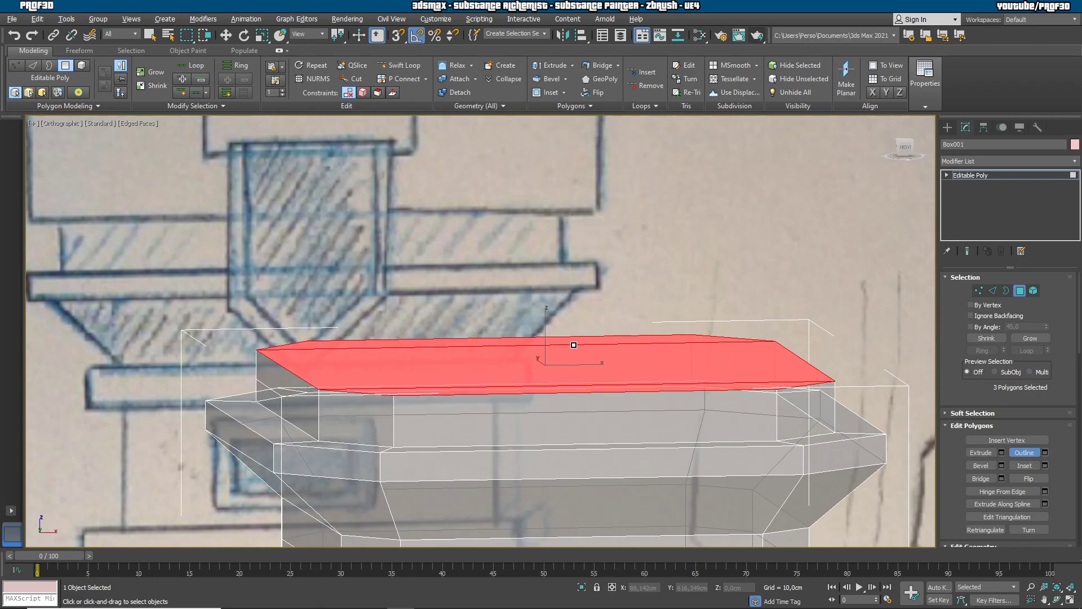
Bevel the recessed band's top polygons outward with a height of 0.0 cm and an outline of 2.25 cm, and compare with the sketch.
{"action": "left_click", "coordinate": [1002, 465]}
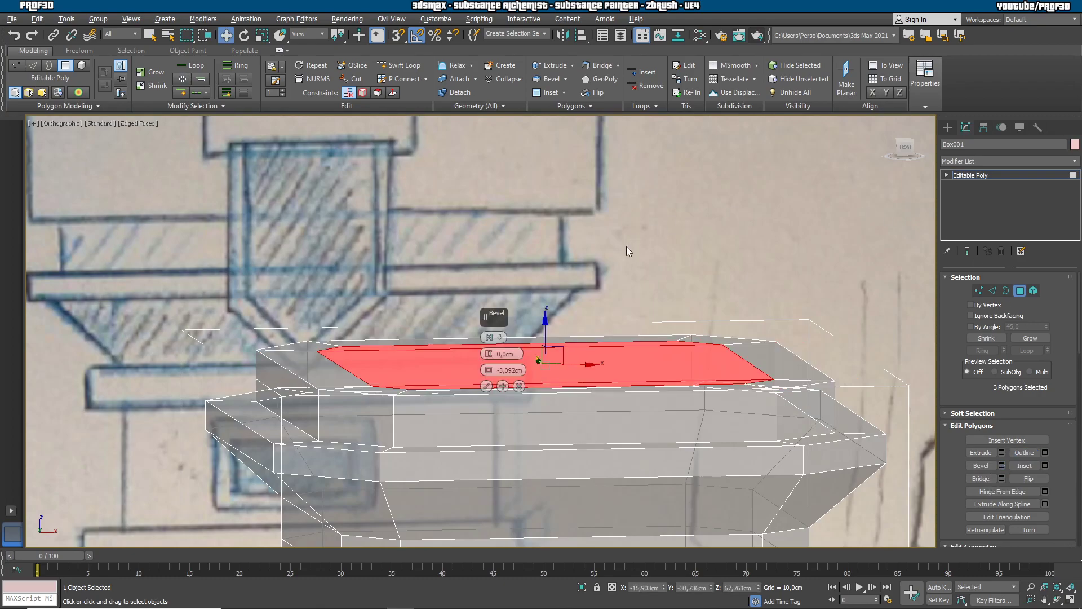
{"action": "left_click_drag", "start_coordinate": [489, 354], "coordinate": [499, 299]}
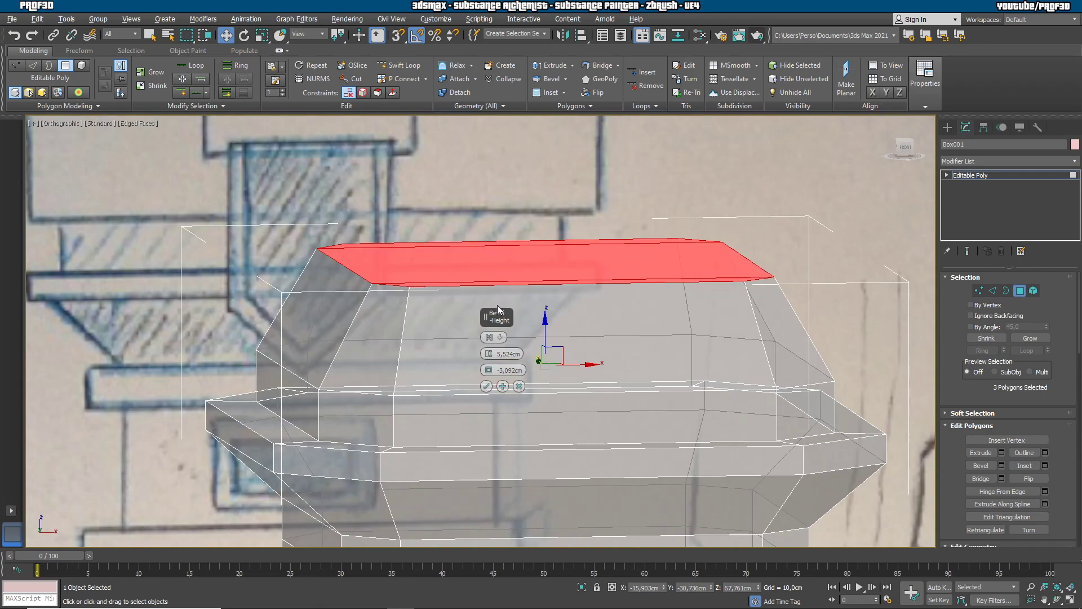
{"action": "right_click", "coordinate": [488, 354]}
{"action": "left_click_drag", "start_coordinate": [490, 376], "coordinate": [500, 271]}
{"action": "middle_click_drag", "start_coordinate": [763, 346], "coordinate": [751, 347], "text": "alt"}
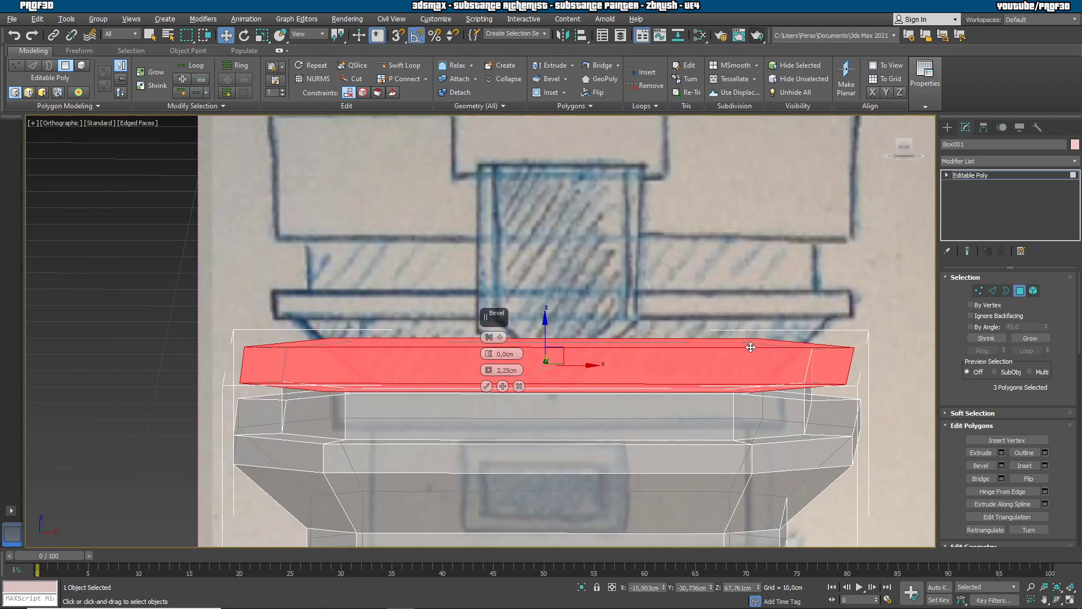
{"action": "key", "text": "f"}
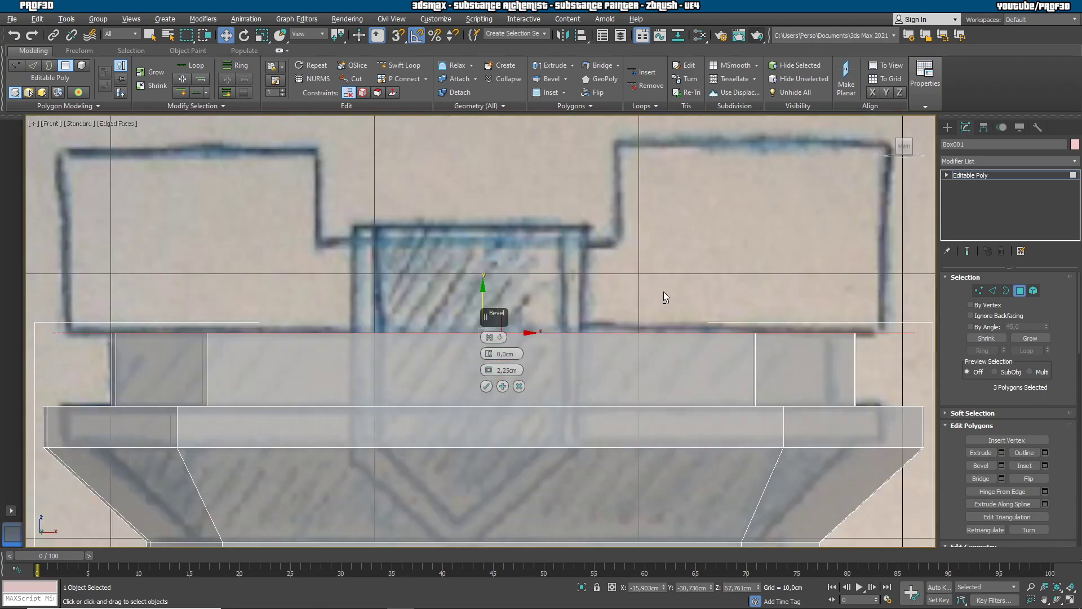
{"action": "middle_click_drag", "start_coordinate": [637, 268], "coordinate": [637, 270], "text": "alt"}
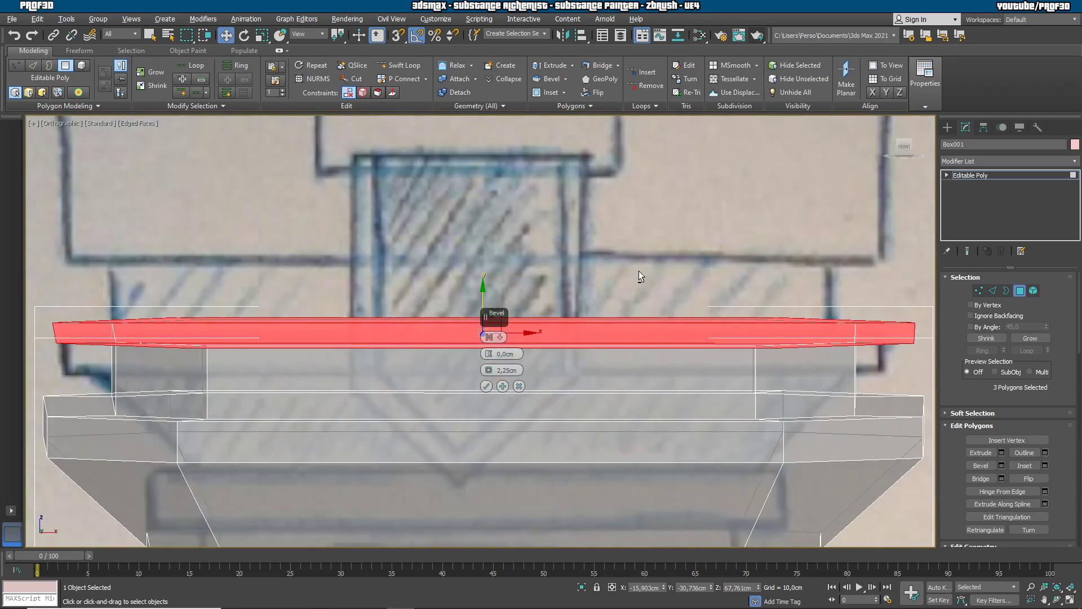
Adjust the bevel's outline against the sketched parapet in the Front view and apply it at 2.399 cm.
{"action": "left_click_drag", "start_coordinate": [490, 370], "coordinate": [489, 386]}
{"action": "middle_click_drag", "start_coordinate": [645, 328], "coordinate": [643, 317], "text": "alt"}
{"action": "key", "text": "f"}
{"action": "key", "text": "z"}
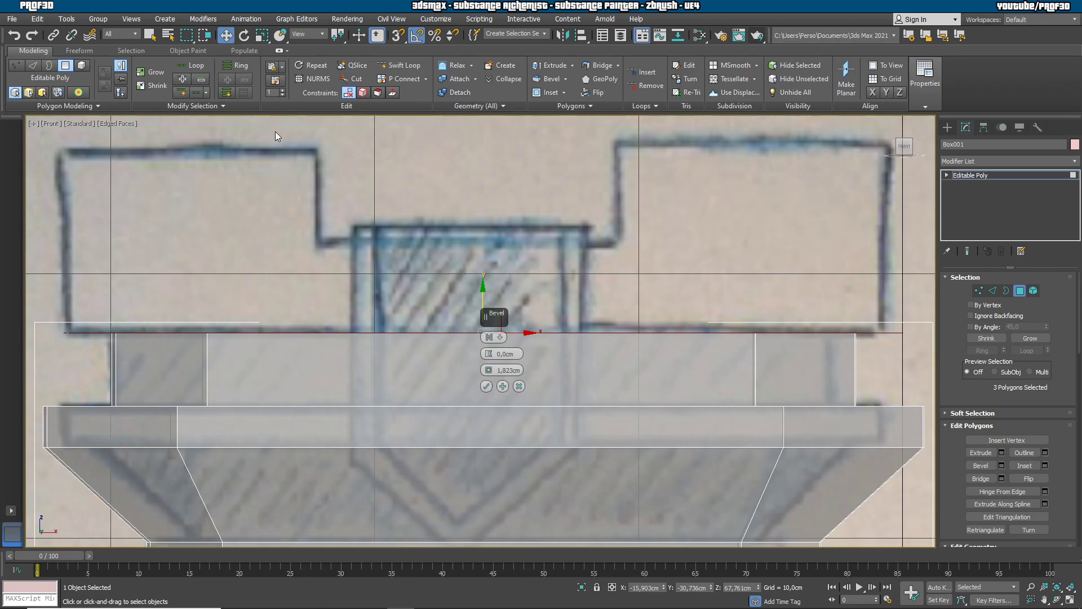
{"action": "left_click_drag", "start_coordinate": [488, 370], "coordinate": [482, 352]}
{"action": "middle_click_drag", "start_coordinate": [135, 479], "coordinate": [131, 468]}
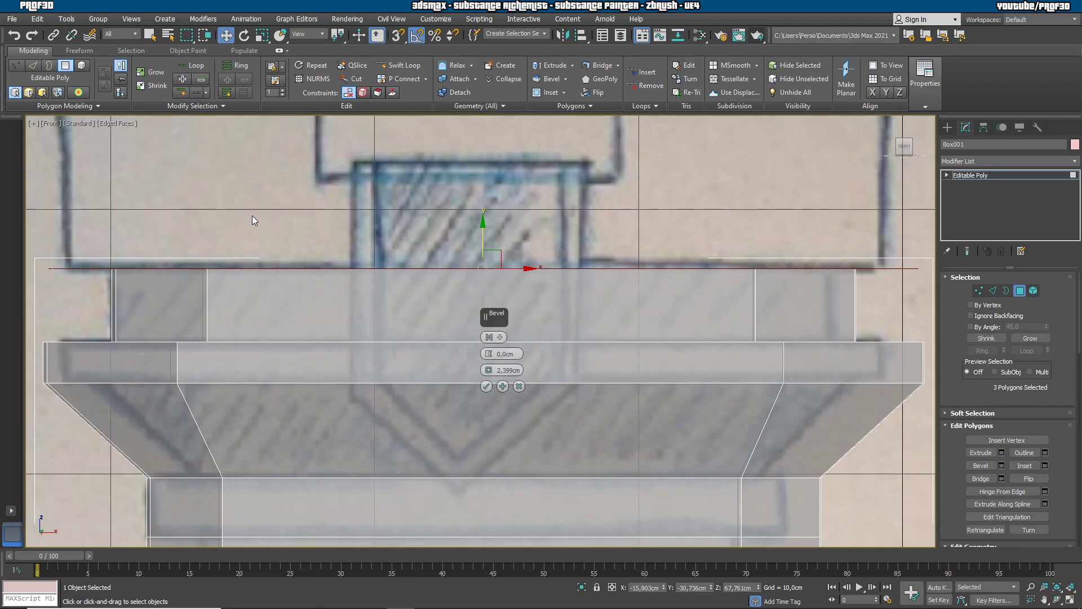
{"action": "left_click", "coordinate": [485, 386]}
Inspect the widened top from several angles and extrude its three polygons 3.456 cm up to the base of the sketched battlements.
{"action": "middle_click_drag", "start_coordinate": [464, 279], "coordinate": [472, 253], "text": "alt"}
{"action": "middle_click_drag", "start_coordinate": [603, 187], "coordinate": [393, 266], "text": "alt"}
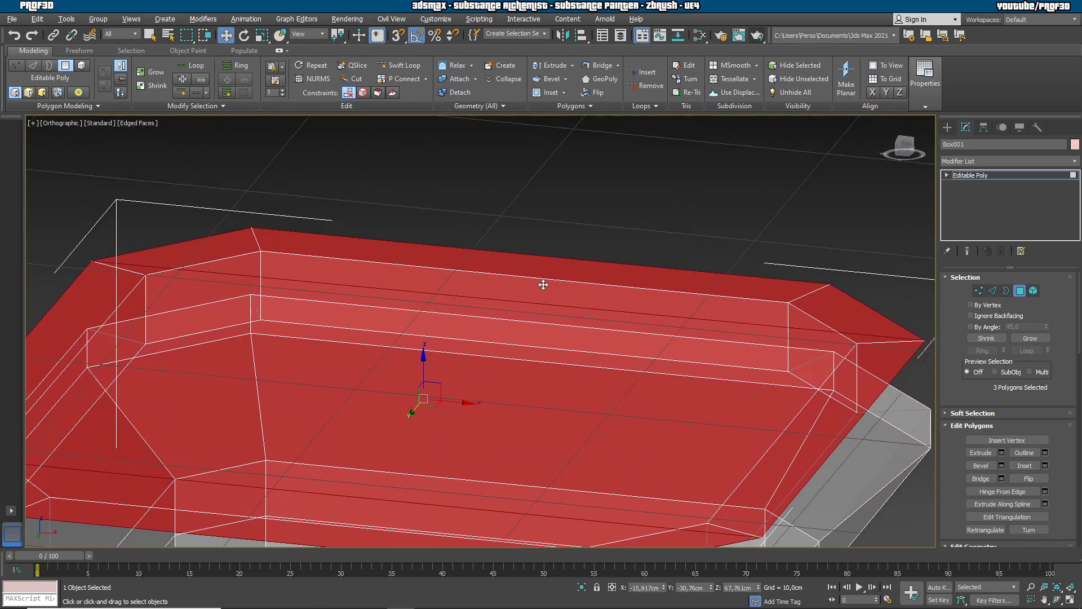
{"action": "middle_click_drag", "start_coordinate": [641, 172], "coordinate": [630, 222], "text": "alt"}
{"action": "scroll", "coordinate": [630, 222], "scroll_direction": "down", "scroll_amount": 4}
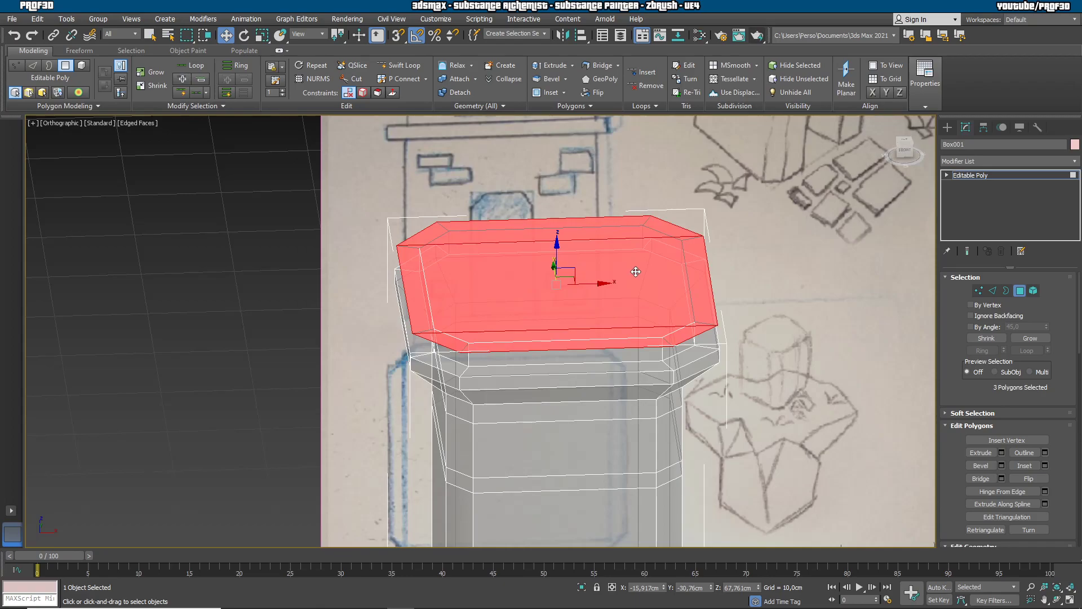
{"action": "middle_click_drag", "start_coordinate": [657, 321], "coordinate": [687, 340], "text": "alt"}
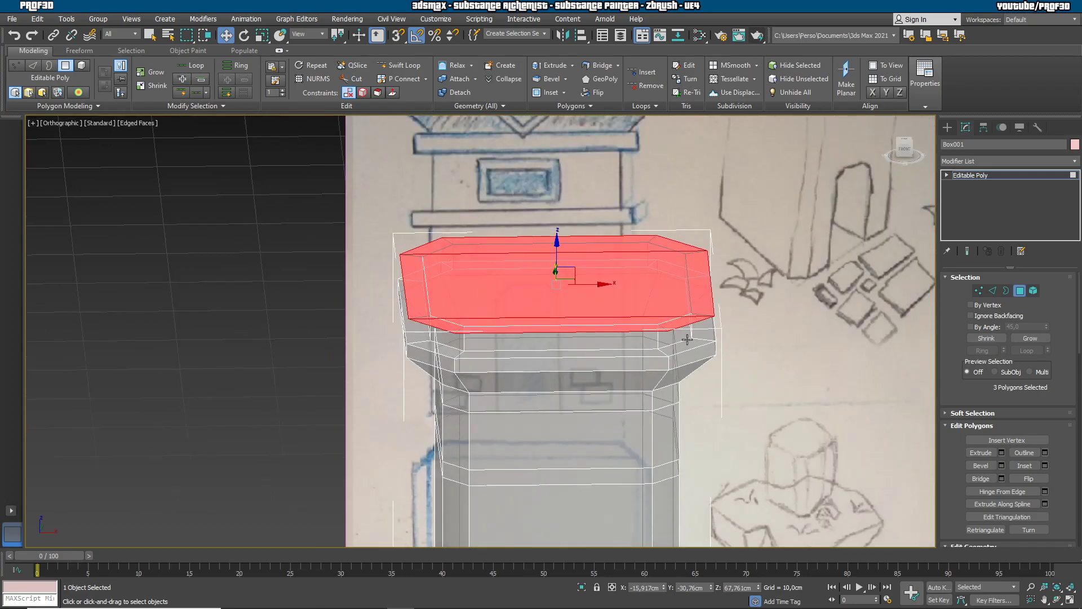
{"action": "key", "text": "f"}
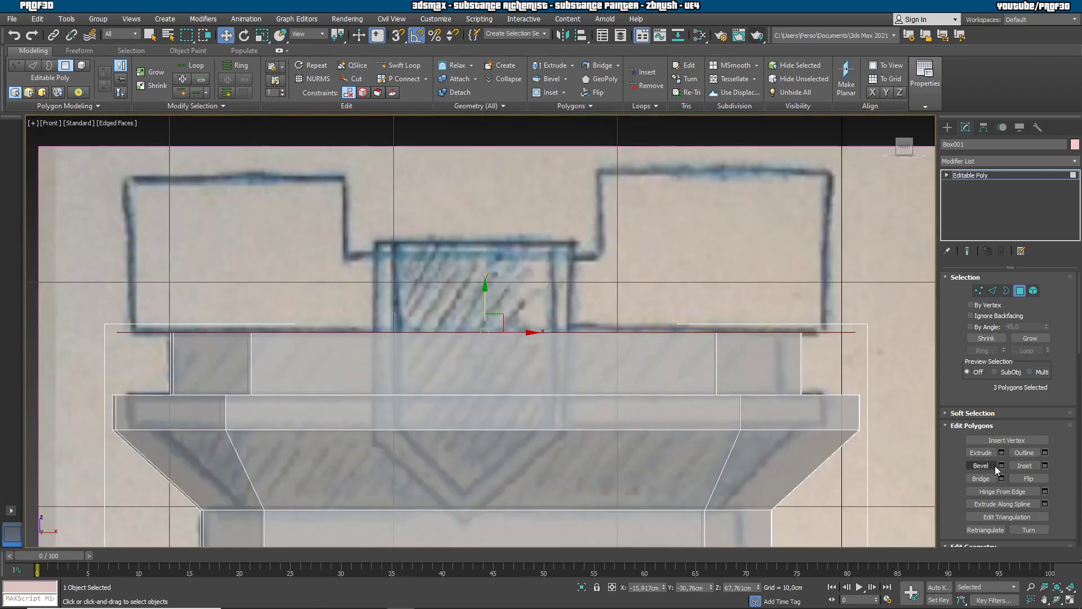
{"action": "left_click", "coordinate": [1001, 452]}
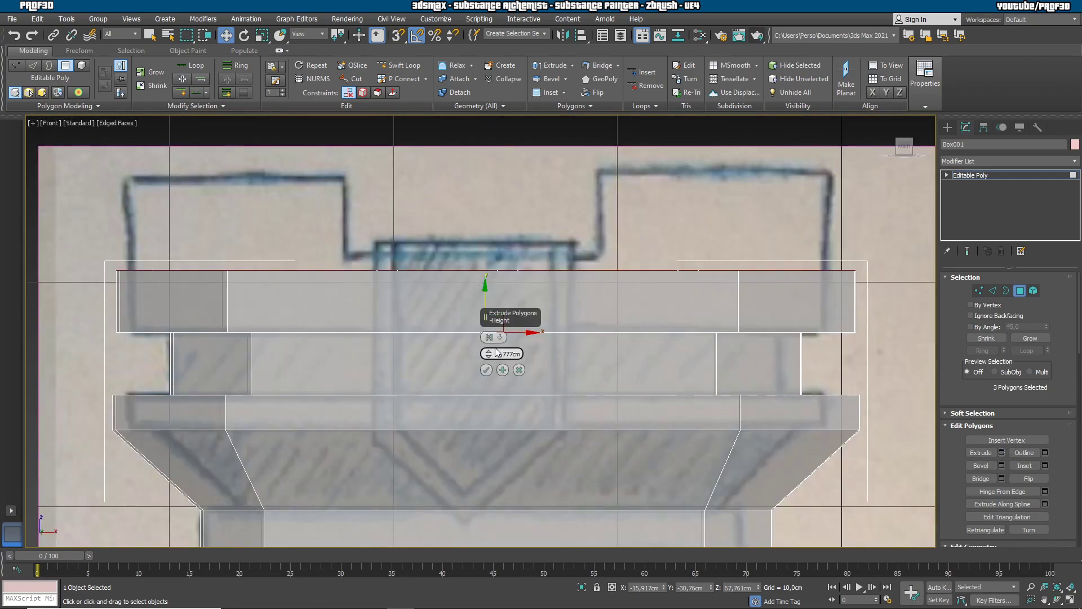
{"action": "left_click_drag", "start_coordinate": [495, 346], "coordinate": [517, 336]}
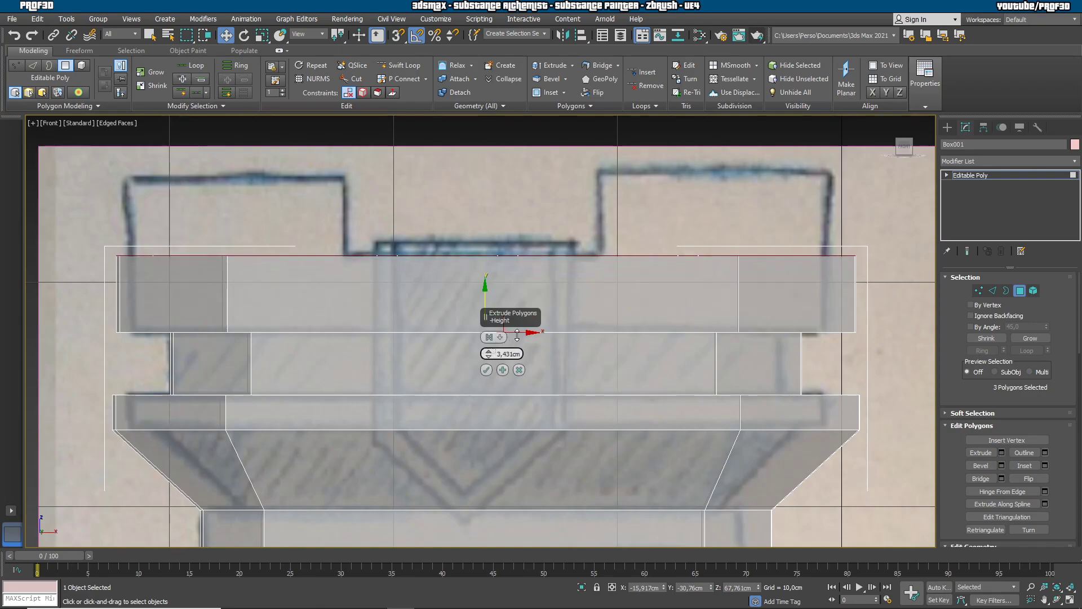
{"action": "left_click", "coordinate": [485, 370]}
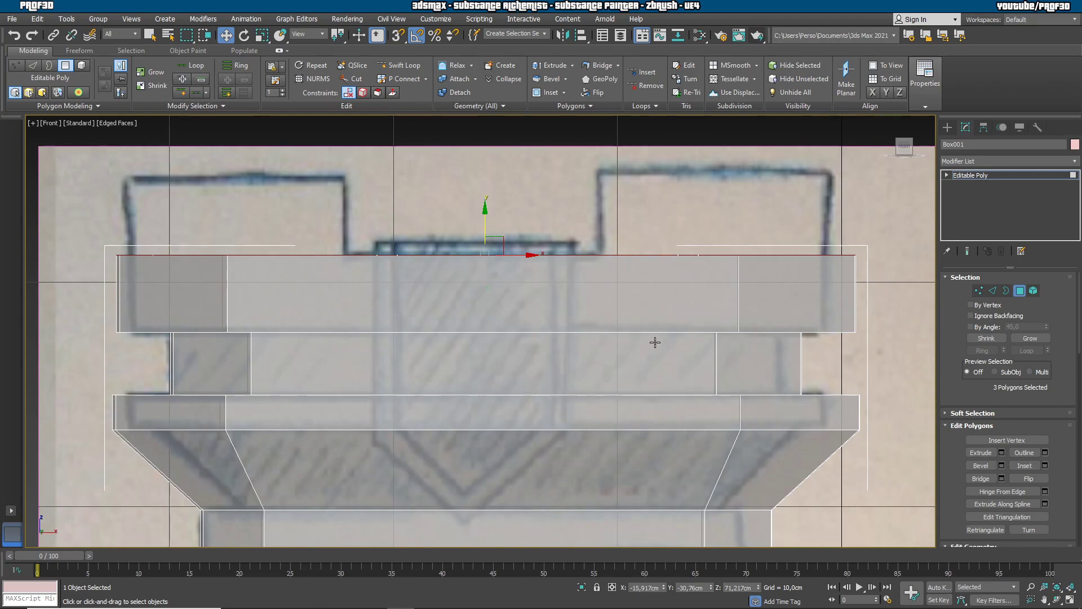
Compare the tower's tiers and horizontal bands with the sketch in the Front view.
{"action": "scroll", "coordinate": [614, 270], "scroll_direction": "down", "scroll_amount": 4}
{"action": "middle_click_drag", "start_coordinate": [666, 378], "coordinate": [644, 340]}
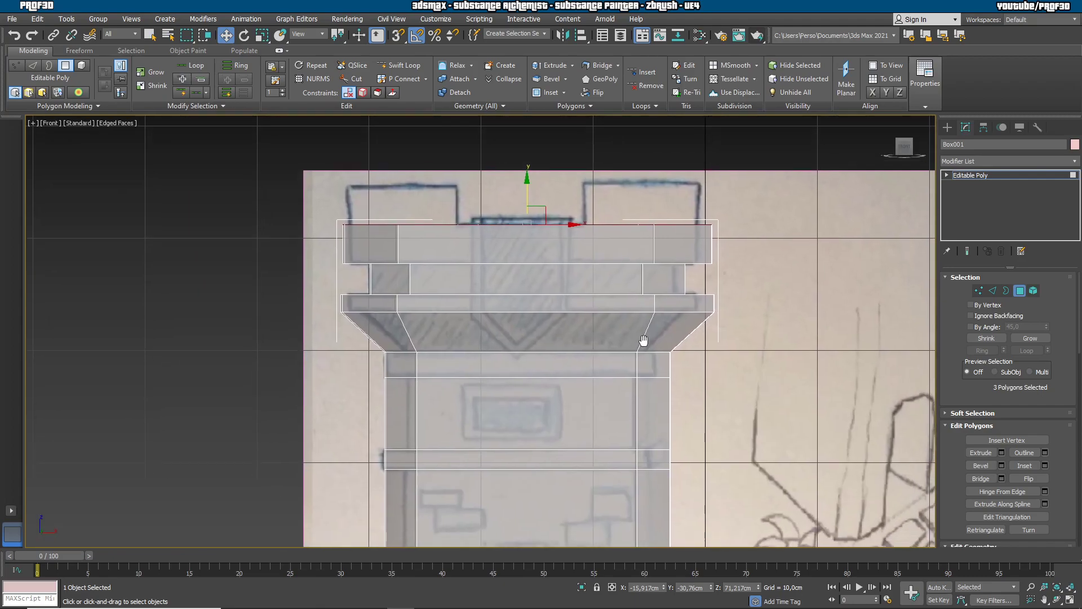
{"action": "scroll", "coordinate": [427, 311], "scroll_direction": "up", "scroll_amount": 2}
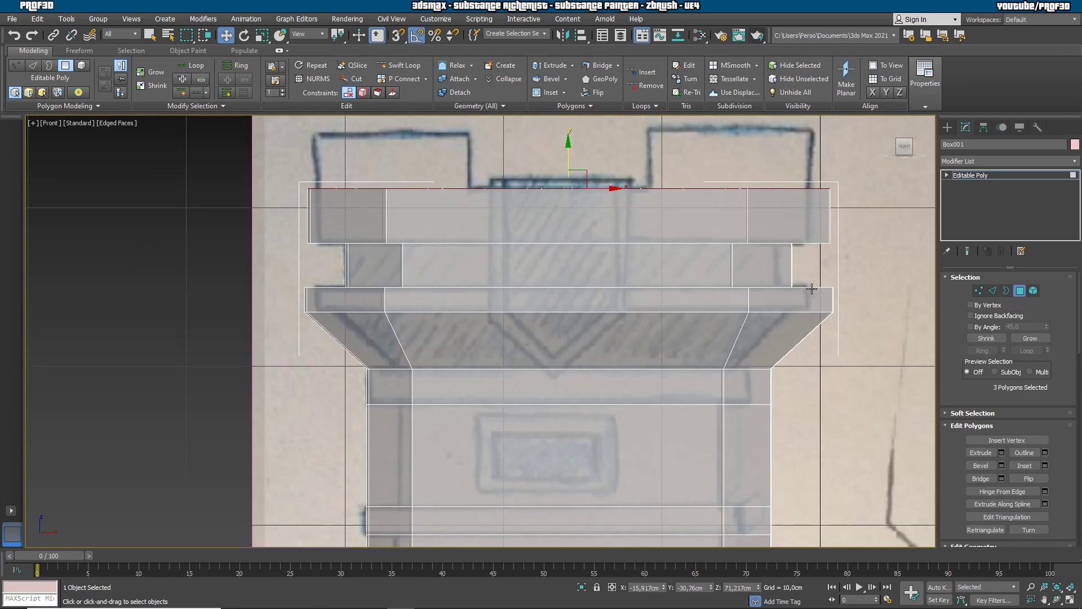
{"action": "scroll", "coordinate": [812, 288], "scroll_direction": "down", "scroll_amount": 2}
{"action": "middle_click_drag", "start_coordinate": [749, 293], "coordinate": [714, 362]}
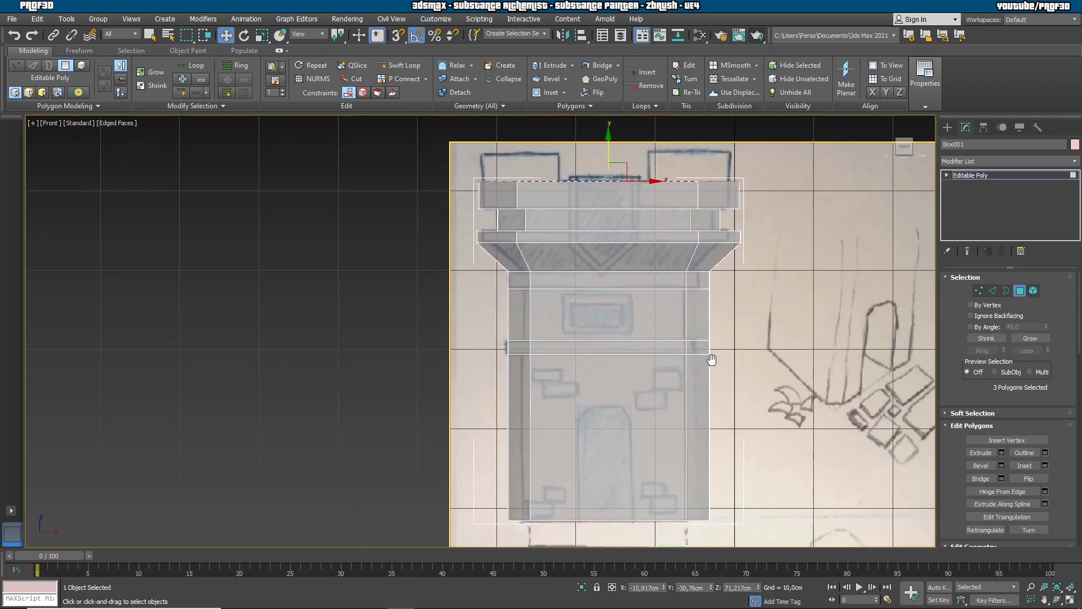
{"action": "scroll", "coordinate": [715, 362], "scroll_direction": "up", "scroll_amount": 5}
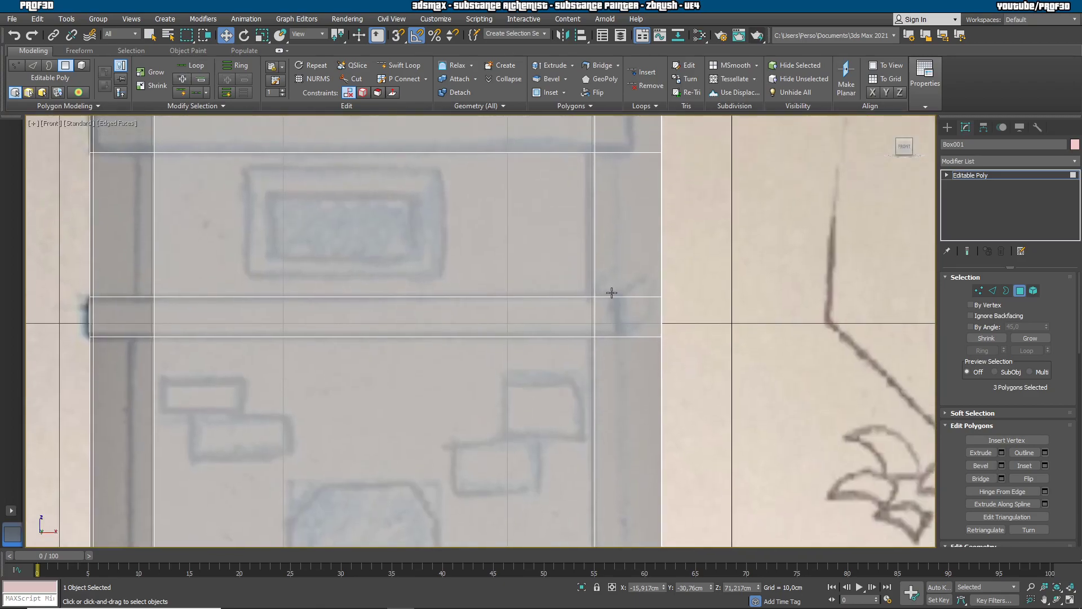
{"action": "middle_click_drag", "start_coordinate": [651, 227], "coordinate": [623, 324]}
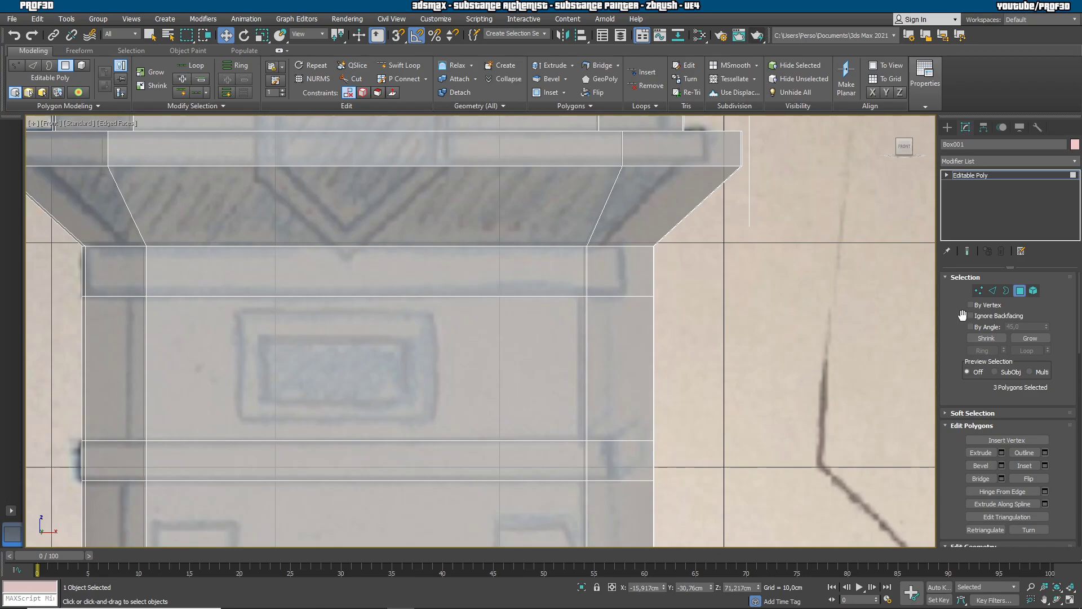
Select the ring of eight polygons around the tower that forms the band directly below the flared section.
{"action": "right_click", "coordinate": [813, 312]}
{"action": "left_click_drag", "start_coordinate": [661, 279], "coordinate": [707, 278]}
{"action": "middle_click_drag", "start_coordinate": [737, 425], "coordinate": [375, 427], "text": "alt"}
{"action": "key", "text": "f"}
{"action": "key", "text": "z"}
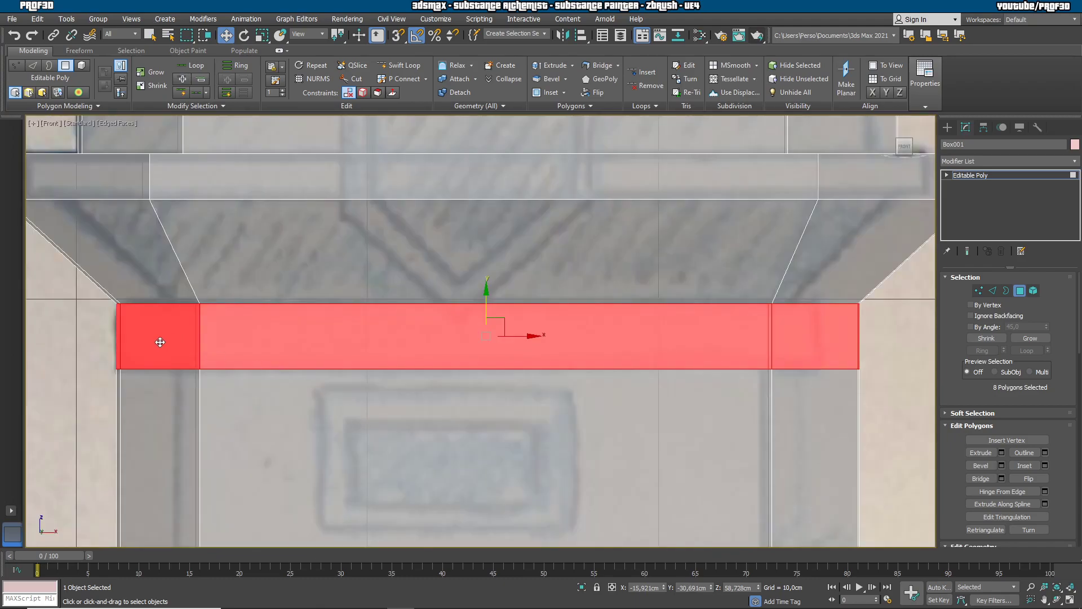
{"action": "left_click", "coordinate": [71, 361]}
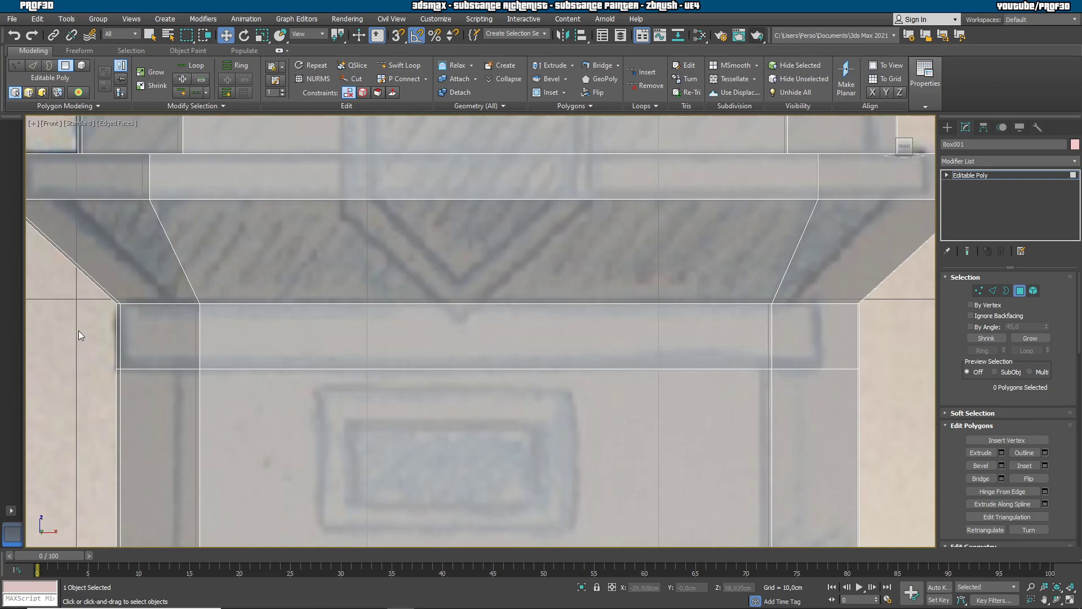
{"action": "left_click_drag", "start_coordinate": [79, 331], "coordinate": [336, 346]}
{"action": "left_click_drag", "start_coordinate": [884, 340], "coordinate": [885, 340]}
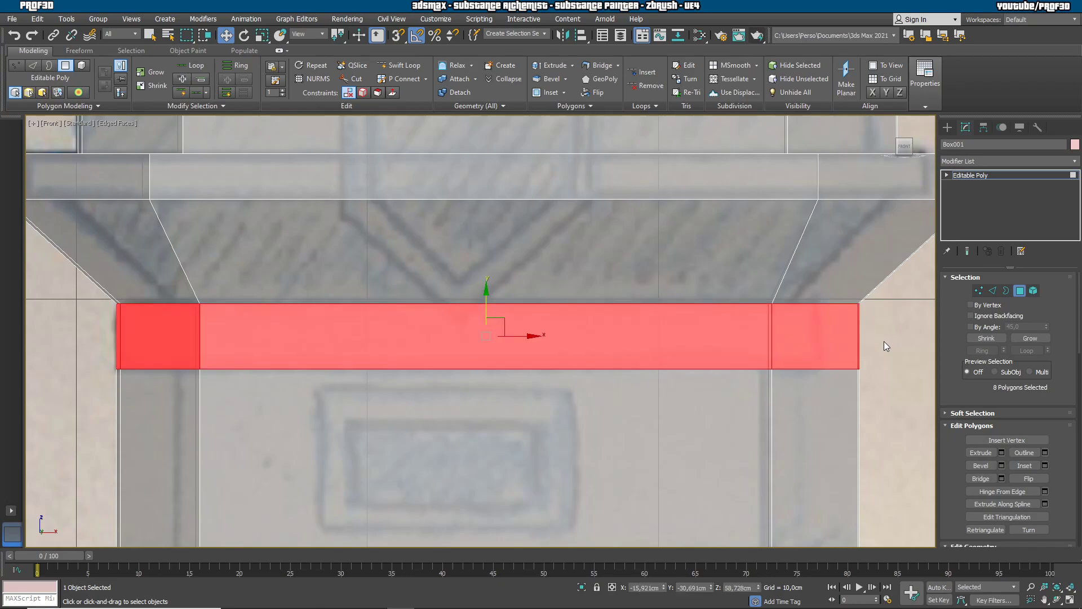
Start extruding the selected ring as a group, try a height of 10.172 cm, and undo that height change.
{"action": "left_click", "coordinate": [1002, 453]}
{"action": "middle_click_drag", "start_coordinate": [692, 378], "coordinate": [705, 388], "text": "alt"}
{"action": "left_click_drag", "start_coordinate": [488, 354], "coordinate": [487, 150]}
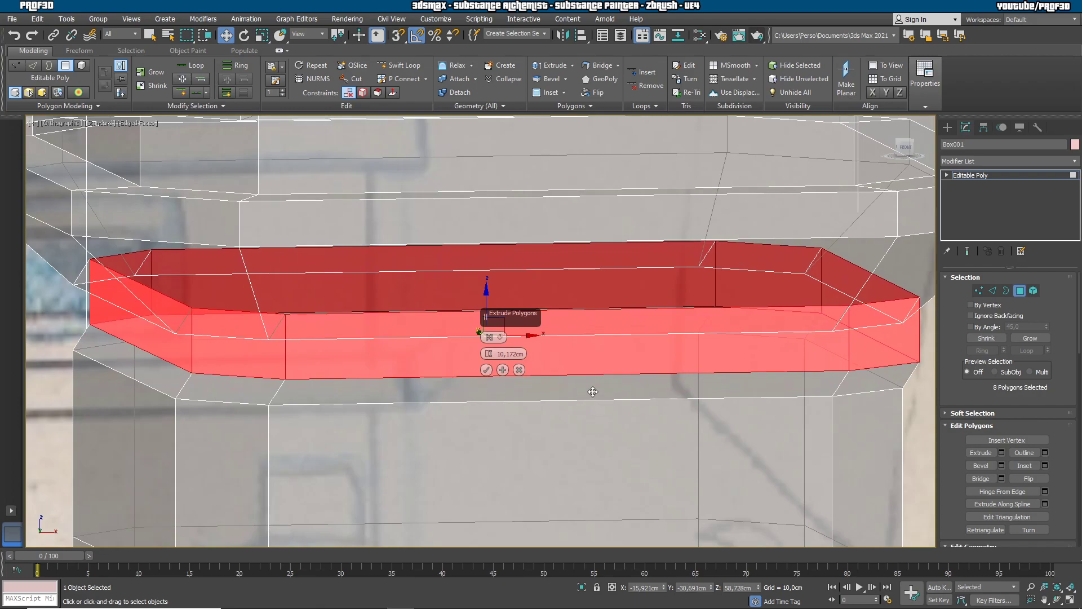
{"action": "key", "text": "ctrl+z"}
{"action": "middle_click_drag", "start_coordinate": [579, 395], "coordinate": [576, 402], "text": "alt"}
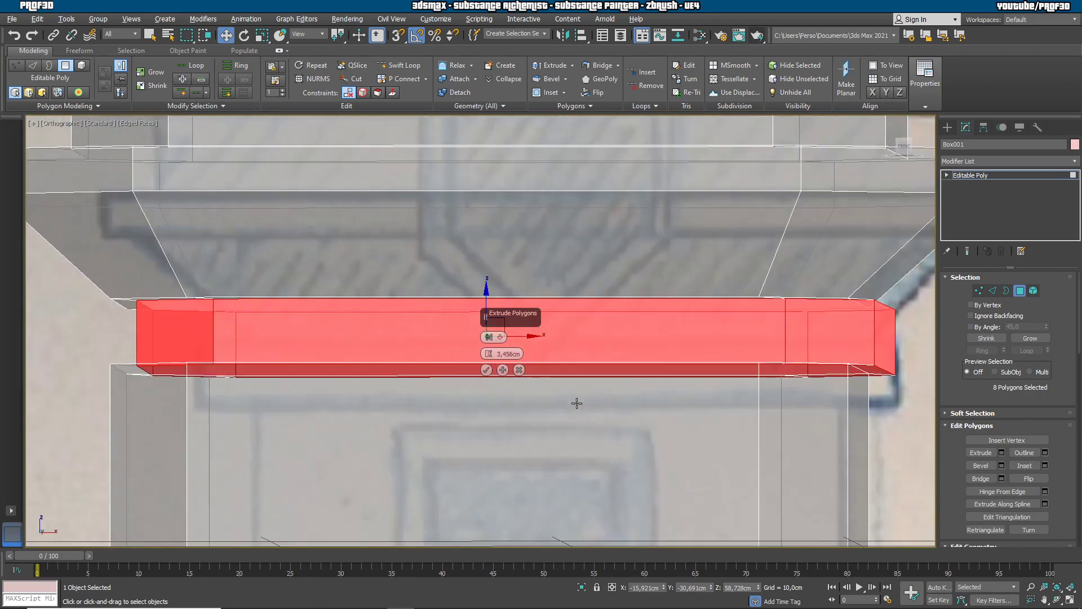
Switch the band's extrusion type to Local Normal and inspect the result from several angles and in the Front view.
{"action": "left_click", "coordinate": [500, 336]}
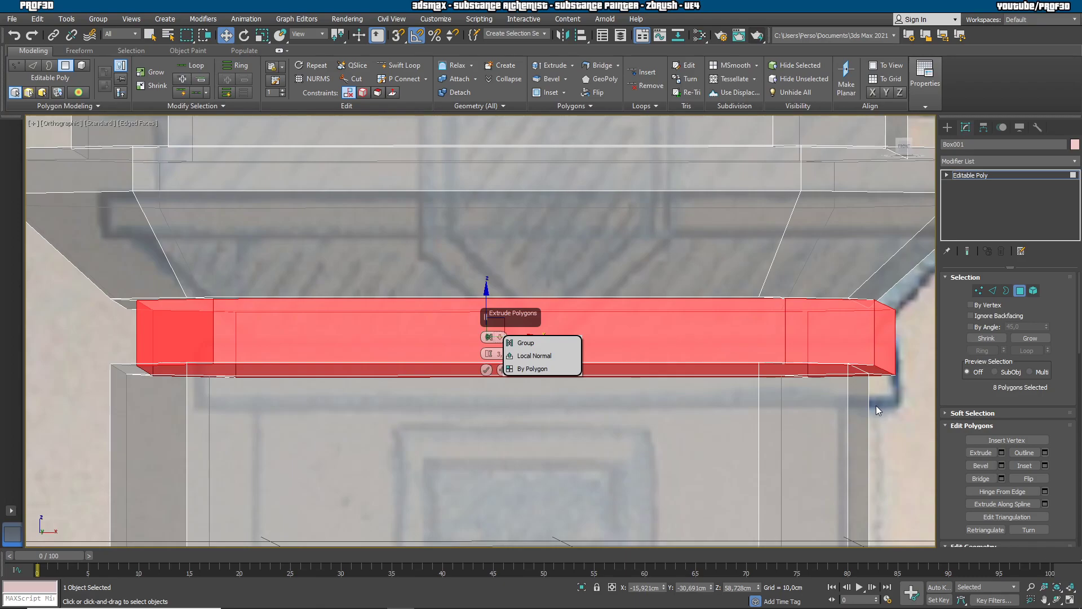
{"action": "left_click", "coordinate": [545, 356]}
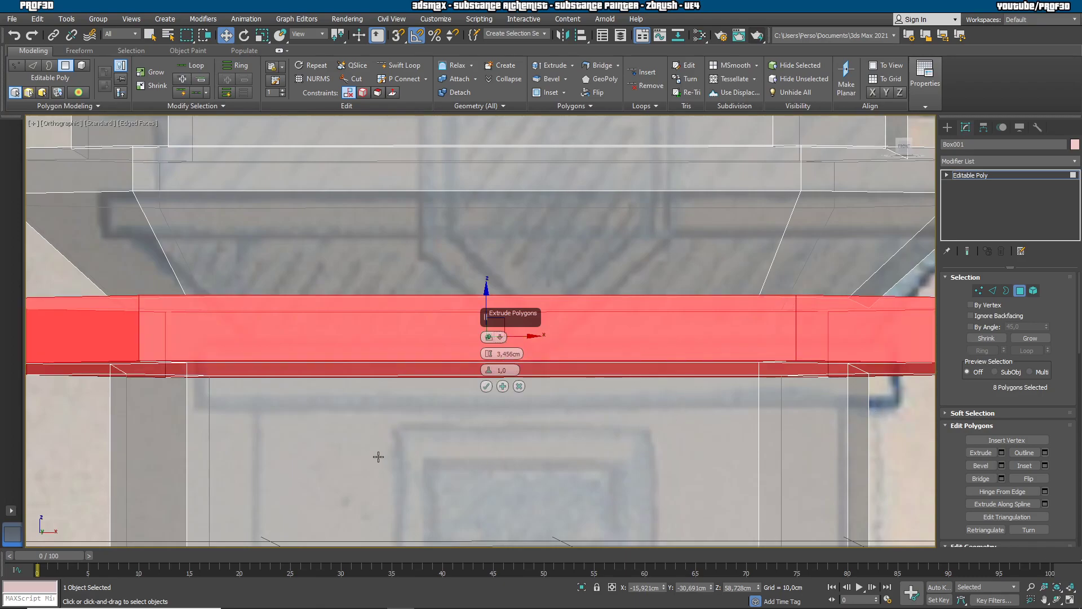
{"action": "mouse_move", "coordinate": [382, 451]}
{"action": "middle_mouse_down", "text": "alt"}
{"action": "mouse_move", "coordinate": [381, 428]}
{"action": "mouse_move", "coordinate": [459, 355]}
{"action": "mouse_move", "coordinate": [504, 426]}
{"action": "mouse_move", "coordinate": [597, 424]}
{"action": "mouse_move", "coordinate": [476, 442]}
{"action": "mouse_move", "coordinate": [480, 470]}
{"action": "middle_mouse_up", "text": "alt"}
{"action": "middle_click_drag", "start_coordinate": [459, 430], "coordinate": [462, 215], "text": "alt"}
{"action": "middle_click_drag", "start_coordinate": [413, 310], "coordinate": [405, 325], "text": "alt"}
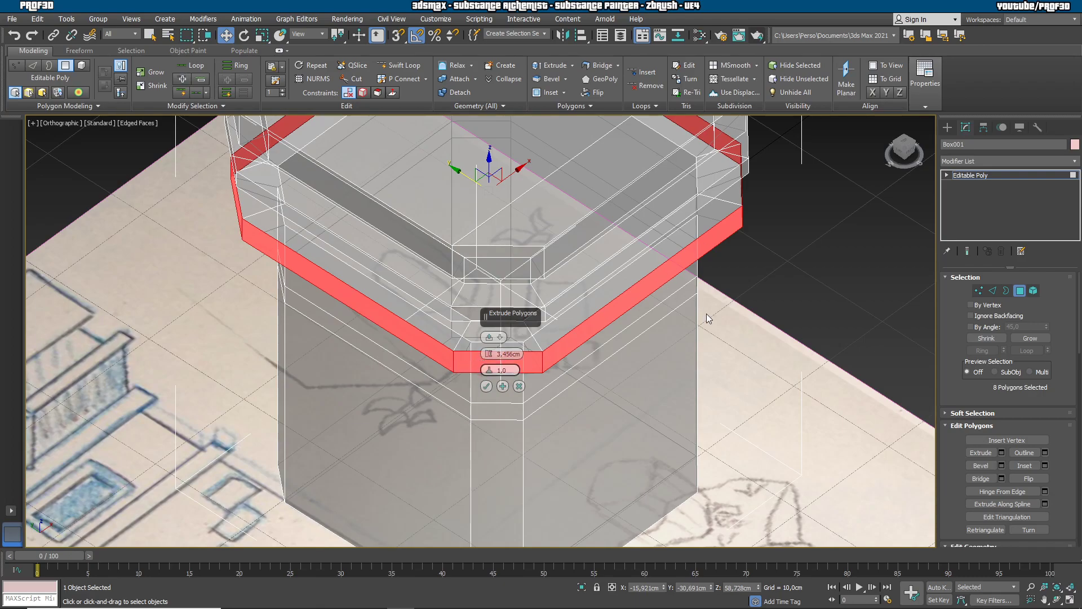
{"action": "middle_click_drag", "start_coordinate": [638, 448], "coordinate": [675, 432], "text": "alt"}
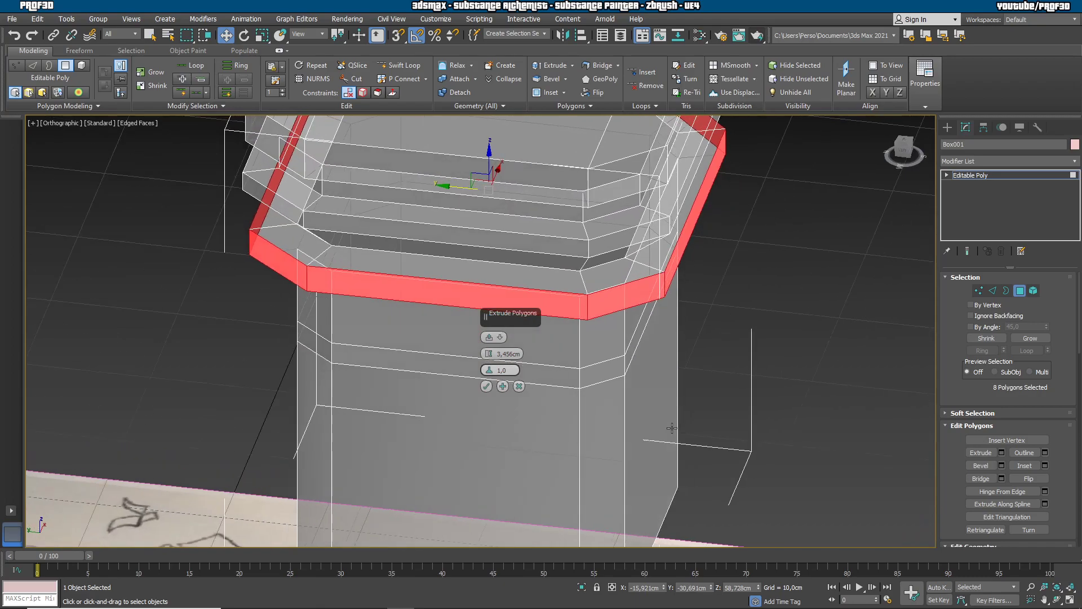
{"action": "key", "text": "f"}
{"action": "scroll", "coordinate": [580, 370], "scroll_direction": "down", "scroll_amount": 2}
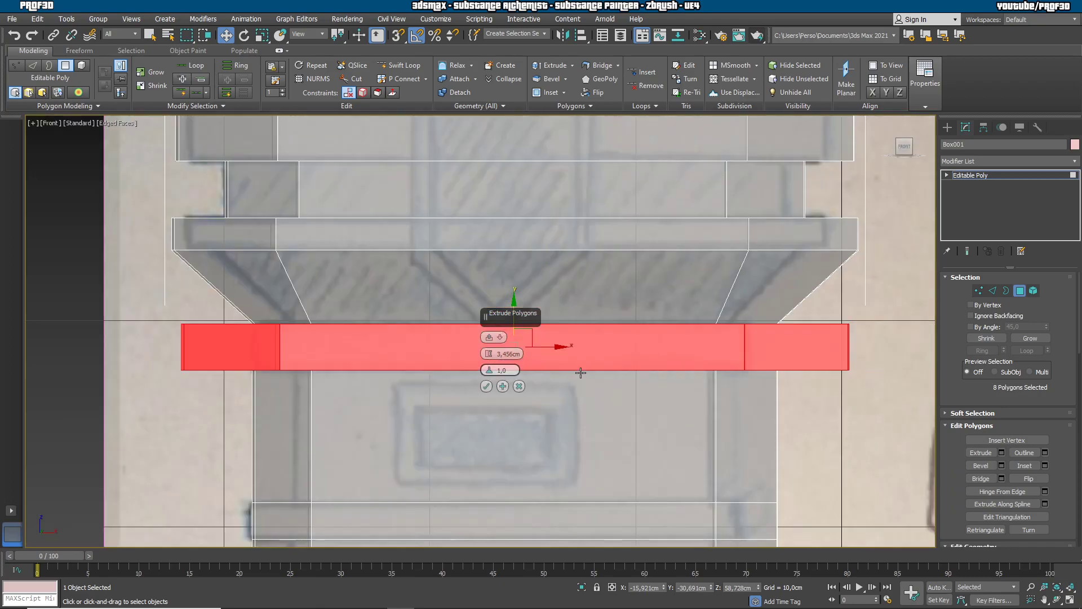
Try the By Polygon extrusion type on the band and return it to Local Normal.
{"action": "left_click", "coordinate": [500, 338]}
{"action": "left_click", "coordinate": [516, 369]}
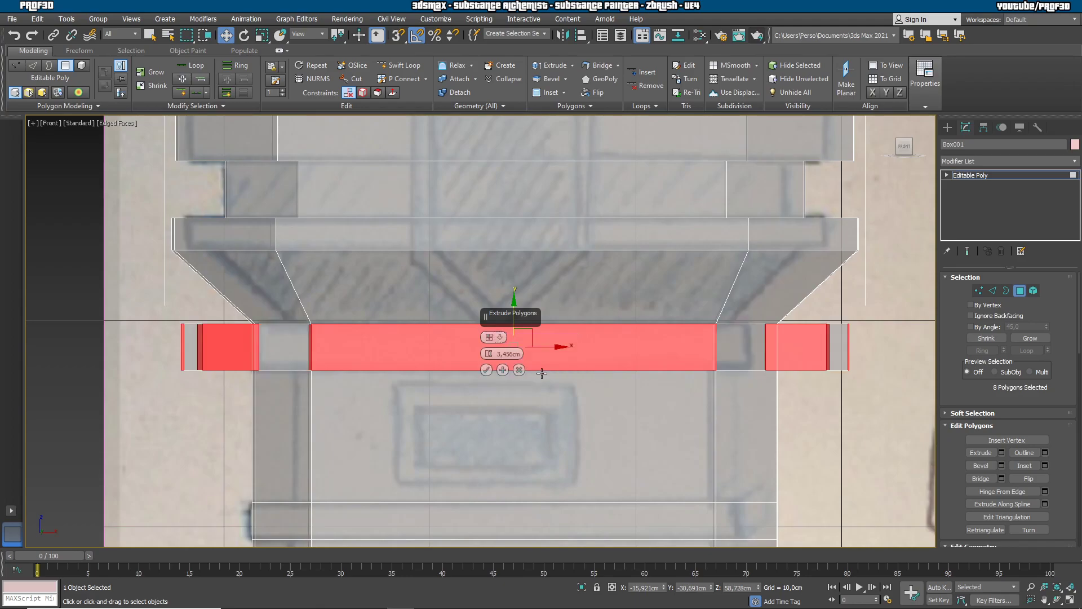
{"action": "key", "text": "shift+z"}
{"action": "key", "text": "shift+z"}
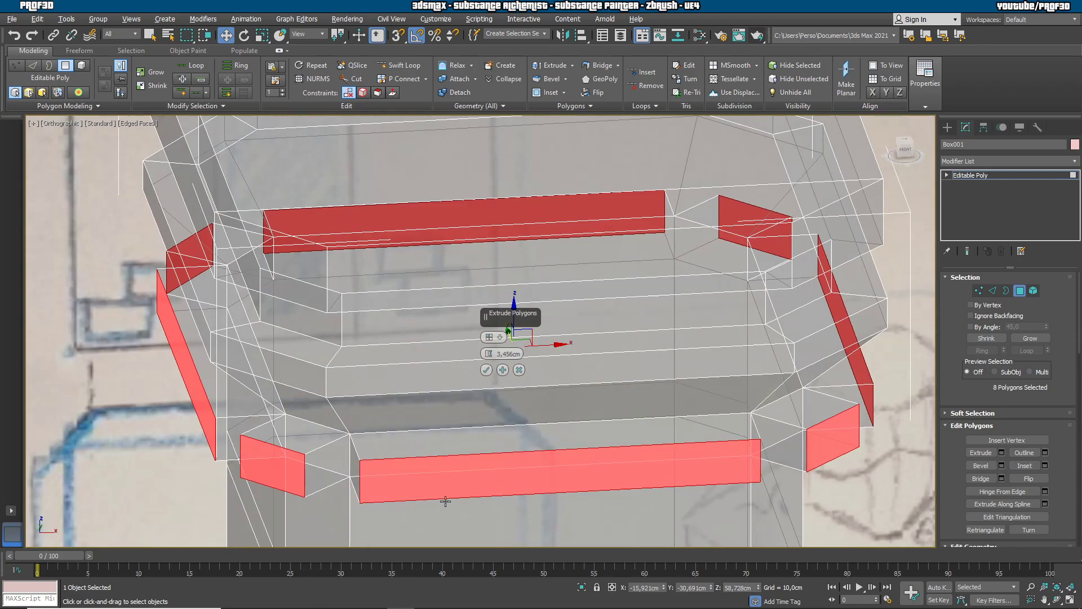
{"action": "left_click", "coordinate": [500, 337]}
{"action": "left_click", "coordinate": [519, 357]}
Set the extrusion height of the band below the flared section to 0.785 cm and apply it.
{"action": "middle_click_drag", "start_coordinate": [598, 430], "coordinate": [569, 406]}
{"action": "key", "text": "f"}
{"action": "key", "text": "z"}
{"action": "scroll", "coordinate": [543, 338], "scroll_direction": "down", "scroll_amount": 3}
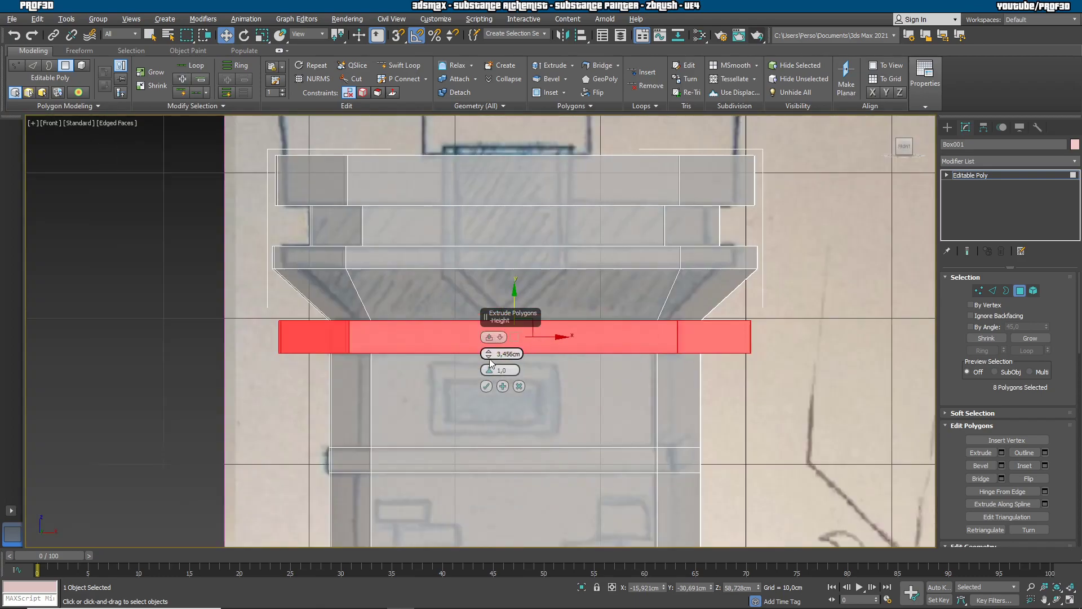
{"action": "left_click_drag", "start_coordinate": [488, 360], "coordinate": [513, 394]}
{"action": "middle_click_drag", "start_coordinate": [688, 374], "coordinate": [704, 315], "text": "alt"}
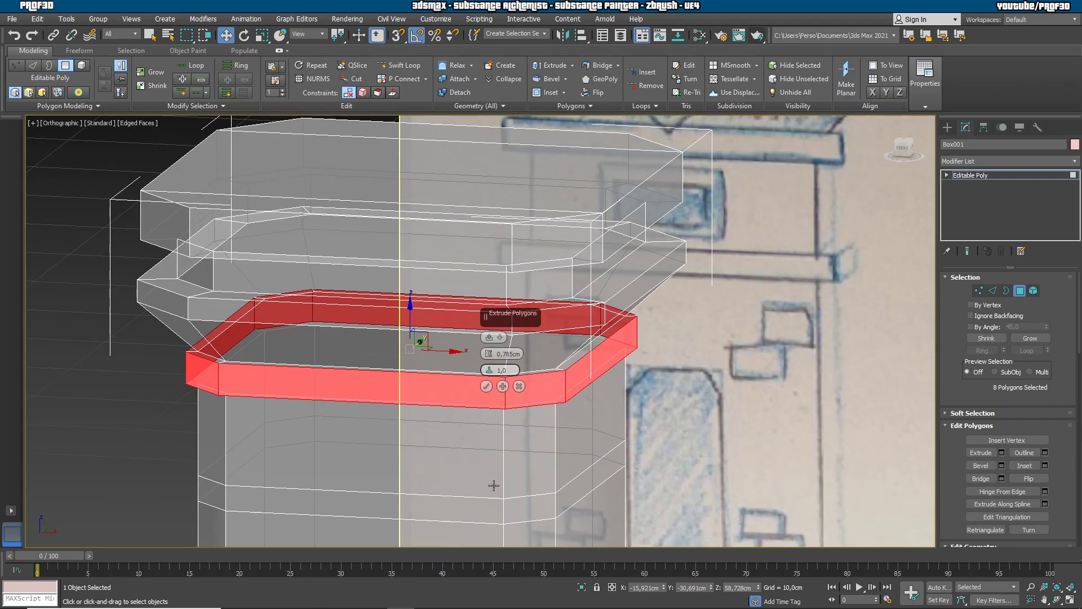
{"action": "left_click", "coordinate": [487, 386]}
Select the eight-polygon ring of the lower band beneath the sketched window and extrude it 0.785 cm by Local Normal.
{"action": "key", "text": "f"}
{"action": "key", "text": "z"}
{"action": "scroll", "coordinate": [609, 416], "scroll_direction": "down", "scroll_amount": 3}
{"action": "middle_click_drag", "start_coordinate": [596, 463], "coordinate": [574, 360]}
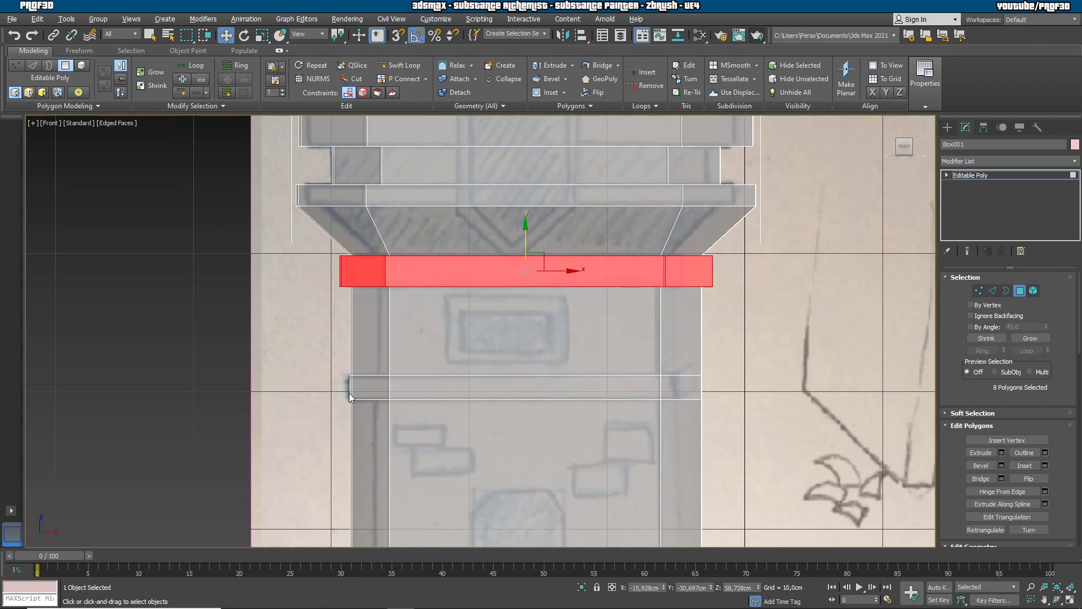
{"action": "left_click_drag", "start_coordinate": [722, 391], "coordinate": [725, 392]}
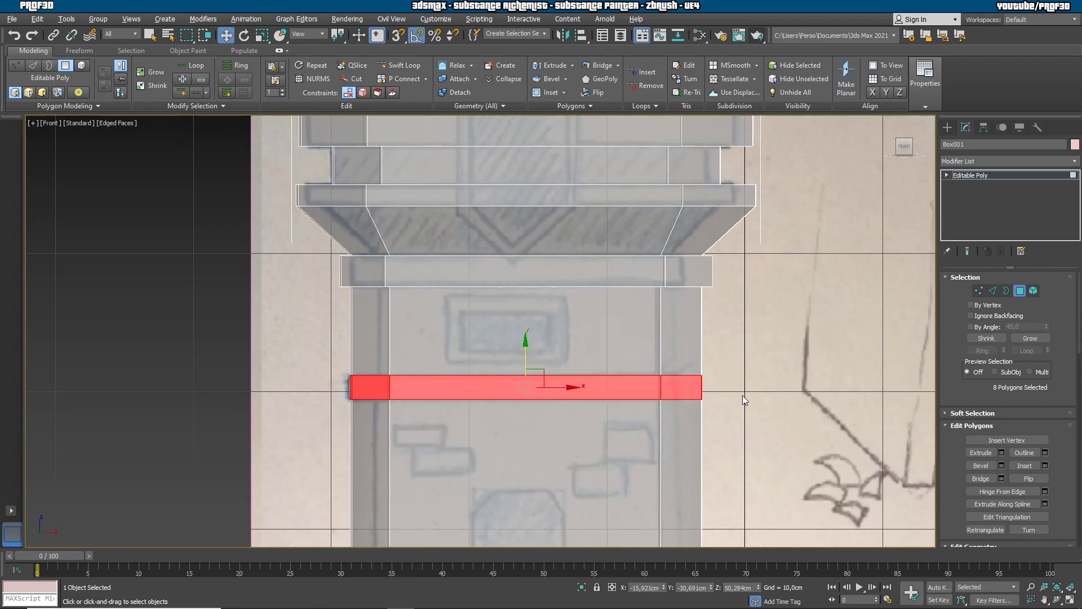
{"action": "left_click", "coordinate": [1001, 453]}
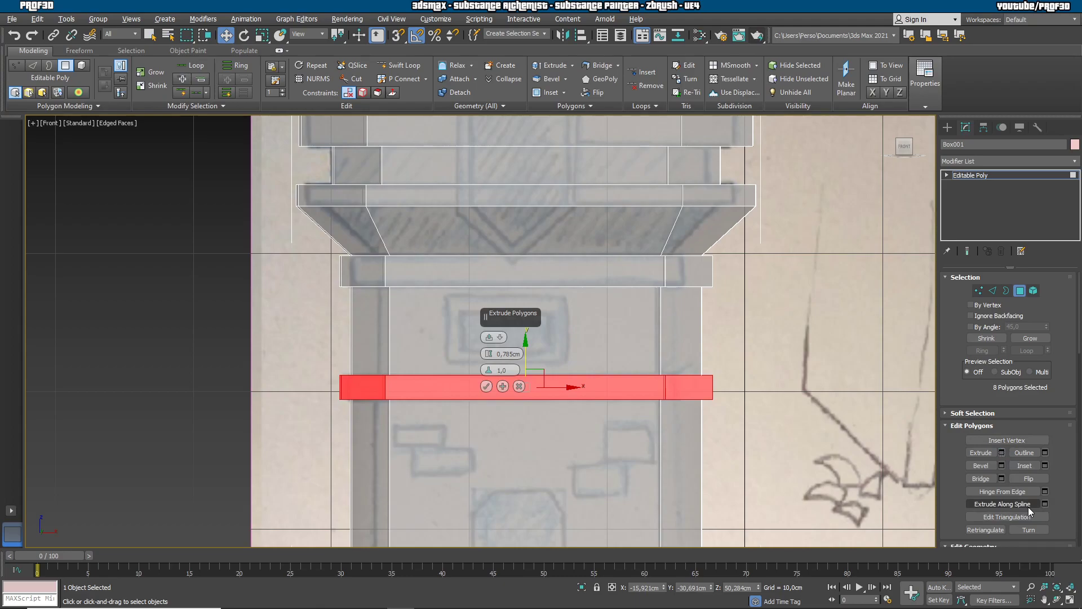
{"action": "middle_click_drag", "start_coordinate": [632, 440], "coordinate": [649, 415], "text": "alt"}
{"action": "left_click", "coordinate": [487, 386]}
Extrude the eight-polygon ring directly above the flared section 0.785 cm by Local Normal and clear the selection.
{"action": "key", "text": "f"}
{"action": "scroll", "coordinate": [648, 415], "scroll_direction": "up", "scroll_amount": 5}
{"action": "scroll", "coordinate": [586, 332], "scroll_direction": "down", "scroll_amount": 3}
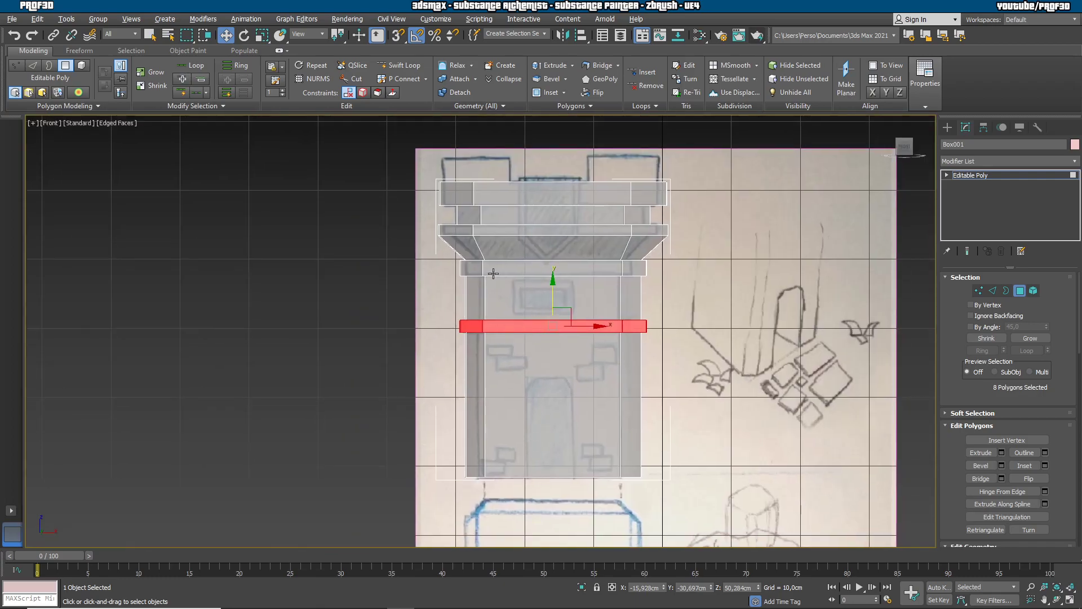
{"action": "scroll", "coordinate": [581, 279], "scroll_direction": "up", "scroll_amount": 3}
{"action": "middle_click_drag", "start_coordinate": [625, 311], "coordinate": [625, 367]}
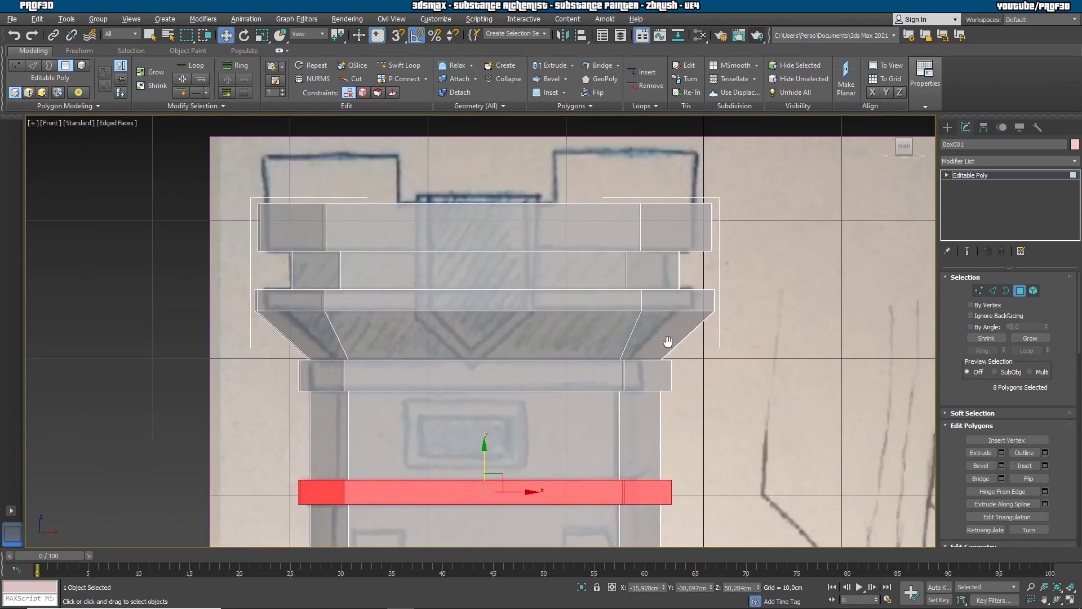
{"action": "scroll", "coordinate": [732, 276], "scroll_direction": "up", "scroll_amount": 3}
{"action": "left_click_drag", "start_coordinate": [742, 276], "coordinate": [586, 283]}
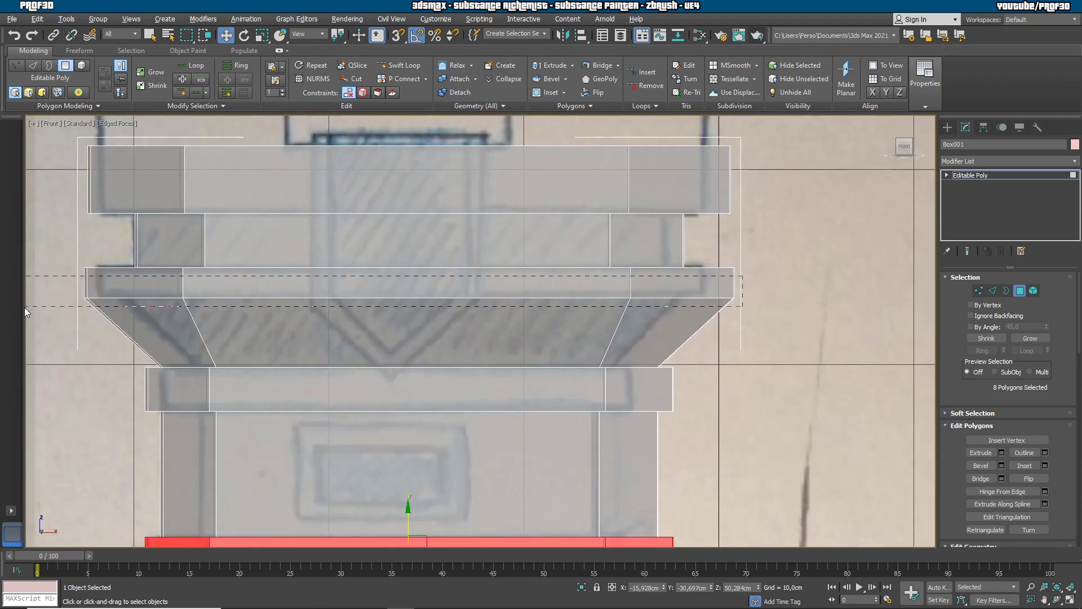
{"action": "left_click_drag", "start_coordinate": [46, 286], "coordinate": [48, 287]}
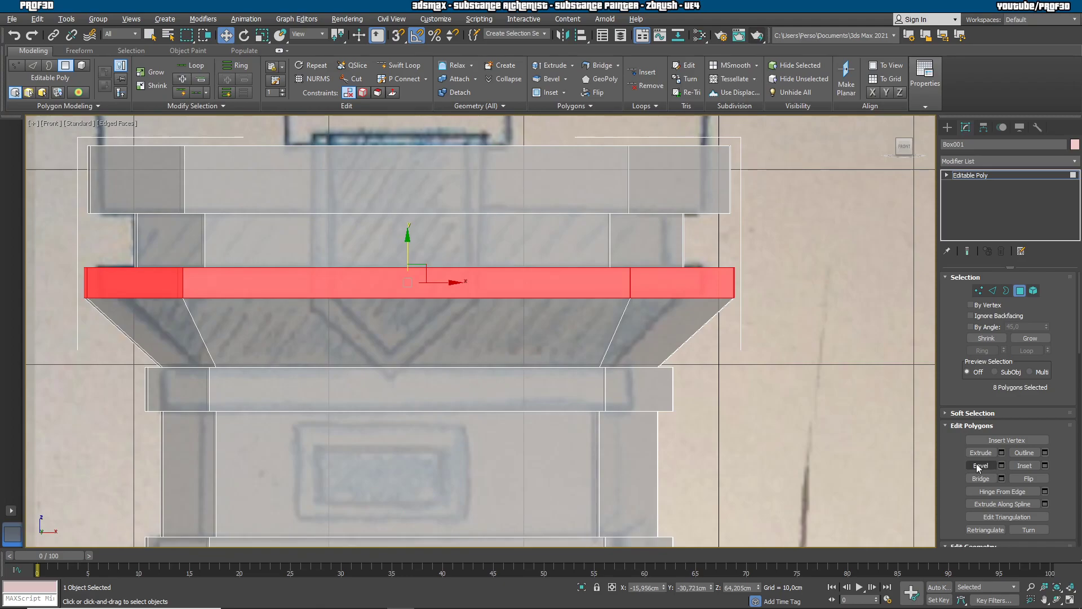
{"action": "left_click", "coordinate": [1002, 452]}
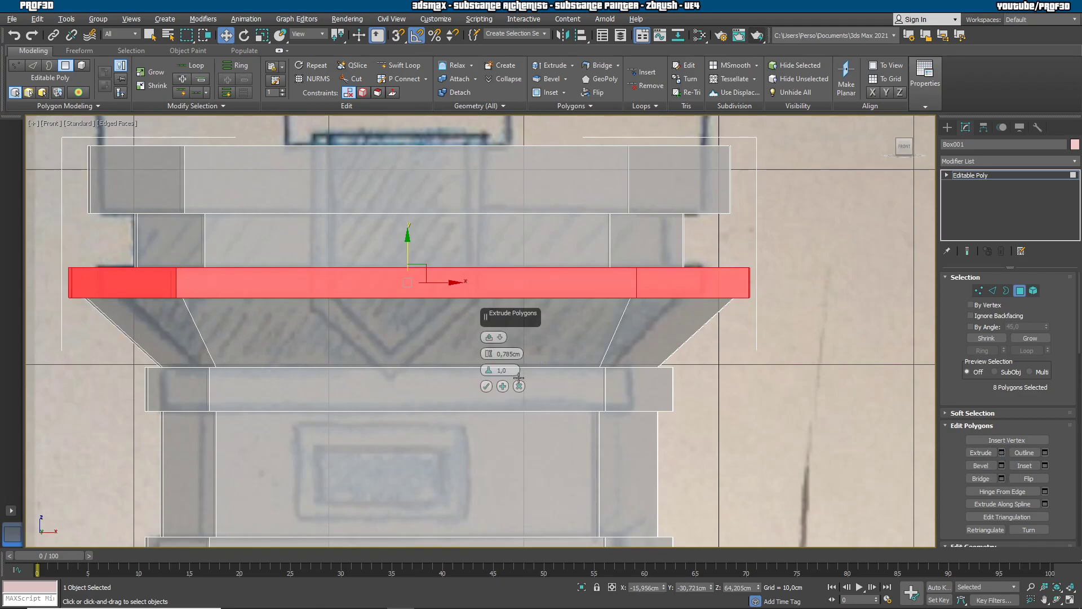
{"action": "left_click", "coordinate": [487, 386]}
{"action": "left_click", "coordinate": [759, 228]}
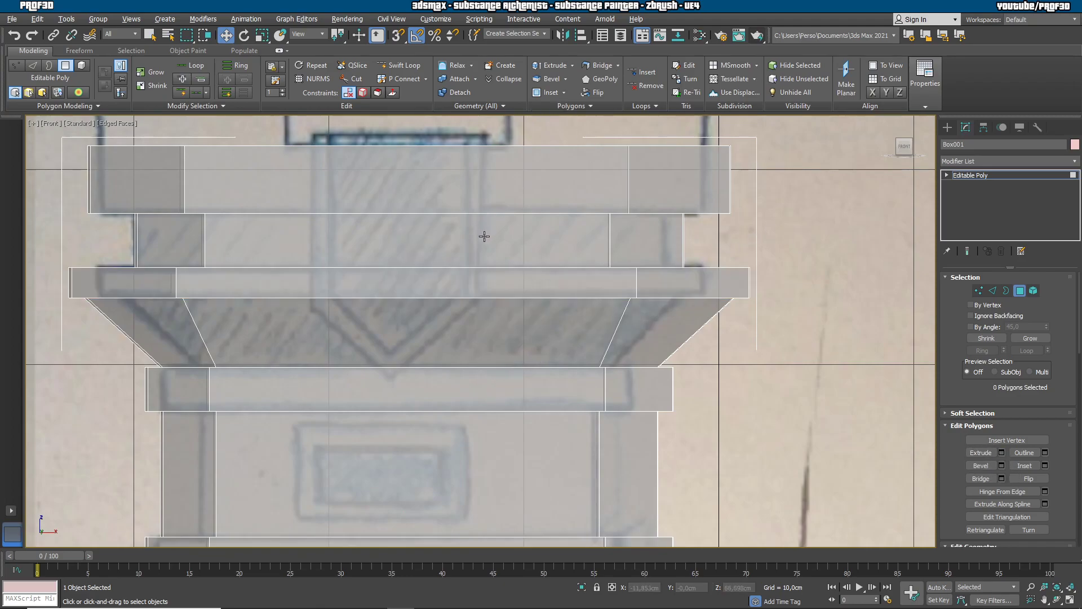
Examine the tower's extruded bands from an angle and compare its silhouette with the front-view sketch.
{"action": "scroll", "coordinate": [483, 234], "scroll_direction": "down", "scroll_amount": 4}
{"action": "mouse_move", "coordinate": [490, 286]}
{"action": "middle_mouse_down", "text": "alt"}
{"action": "mouse_move", "coordinate": [514, 299]}
{"action": "mouse_move", "coordinate": [542, 354]}
{"action": "mouse_move", "coordinate": [523, 275]}
{"action": "mouse_move", "coordinate": [654, 350]}
{"action": "mouse_move", "coordinate": [608, 389]}
{"action": "mouse_move", "coordinate": [565, 365]}
{"action": "mouse_move", "coordinate": [554, 333]}
{"action": "mouse_move", "coordinate": [563, 283]}
{"action": "mouse_move", "coordinate": [679, 327]}
{"action": "mouse_move", "coordinate": [672, 404]}
{"action": "mouse_move", "coordinate": [630, 359]}
{"action": "mouse_move", "coordinate": [597, 361]}
{"action": "mouse_move", "coordinate": [572, 340]}
{"action": "middle_mouse_up", "text": "alt"}
{"action": "key", "text": "f"}
{"action": "scroll", "coordinate": [631, 299], "scroll_direction": "up", "scroll_amount": 5}
{"action": "scroll", "coordinate": [626, 287], "scroll_direction": "down", "scroll_amount": 1}
{"action": "scroll", "coordinate": [628, 242], "scroll_direction": "up", "scroll_amount": 4}
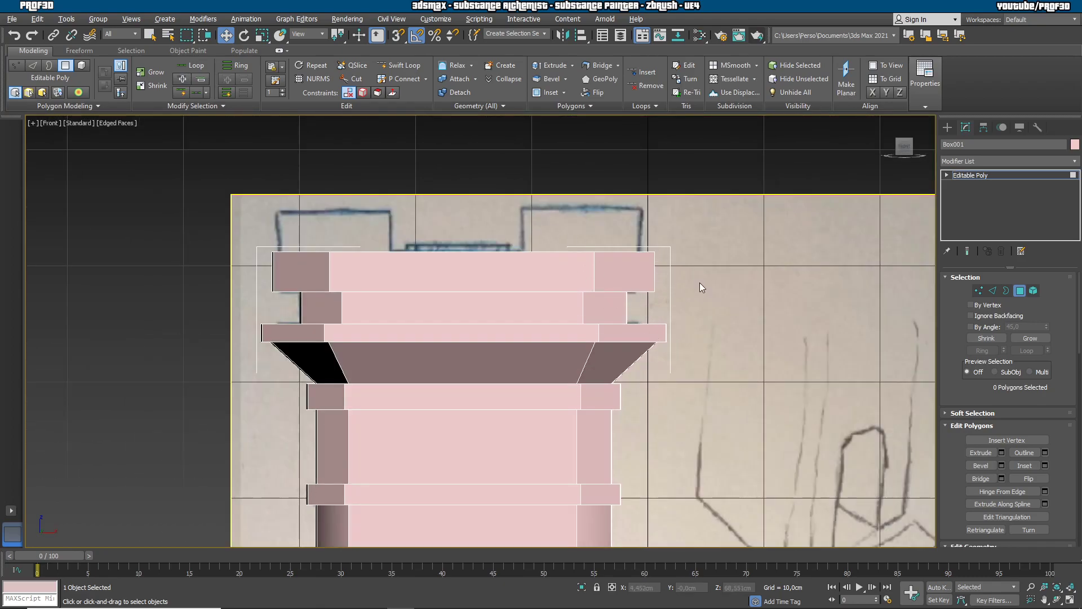
{"action": "middle_click_drag", "start_coordinate": [633, 289], "coordinate": [668, 365], "text": "alt"}
{"action": "scroll", "coordinate": [668, 365], "scroll_direction": "down", "scroll_amount": 3}
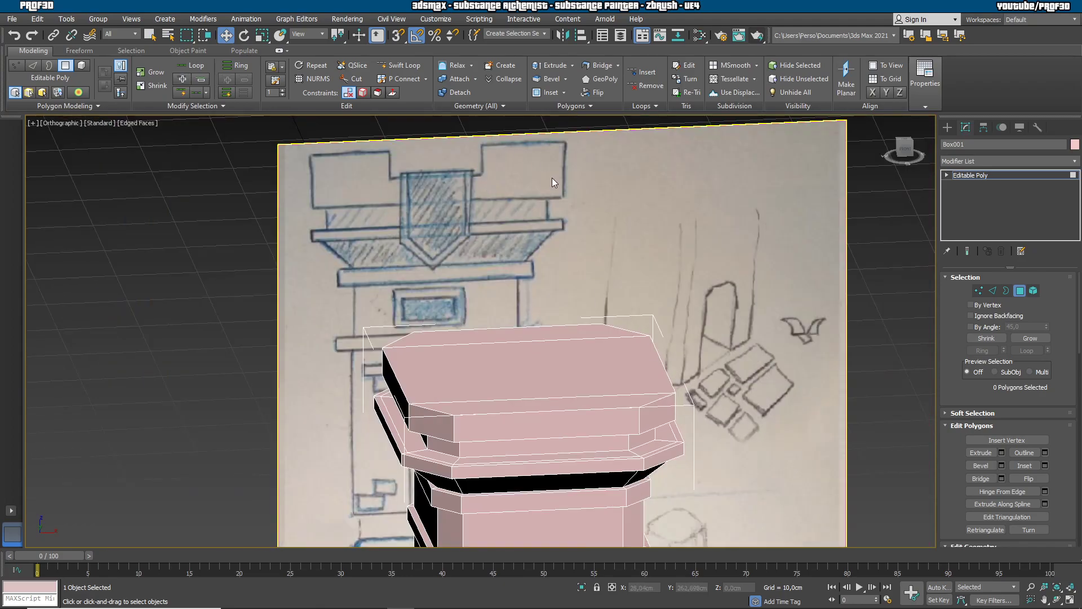
Add two vertical edge loops with Swift Loop in the Front view, aligned with the inner edges of the sketched battlements.
{"action": "key", "text": "f"}
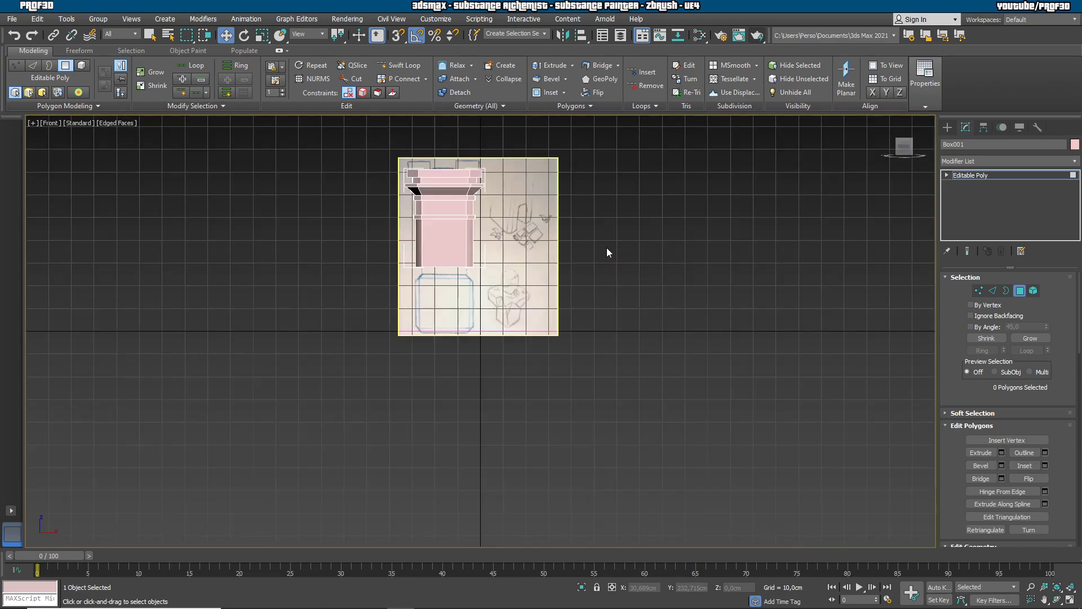
{"action": "key", "text": "z"}
{"action": "scroll", "coordinate": [530, 217], "scroll_direction": "down", "scroll_amount": 3}
{"action": "middle_click_drag", "start_coordinate": [529, 218], "coordinate": [572, 331]}
{"action": "scroll", "coordinate": [572, 331], "scroll_direction": "up", "scroll_amount": 6}
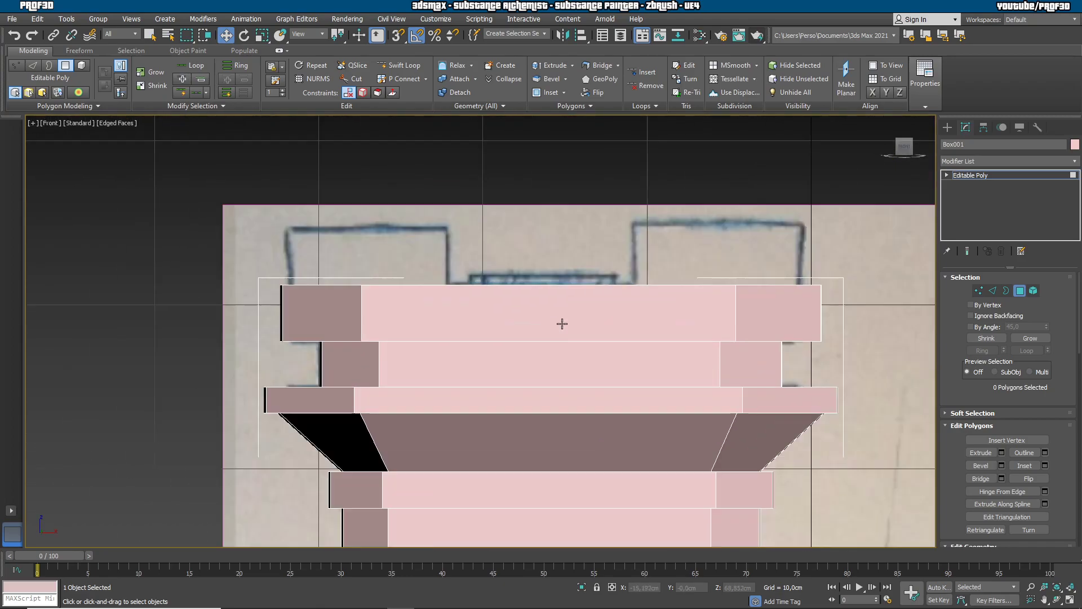
{"action": "scroll", "coordinate": [443, 299], "scroll_direction": "up", "scroll_amount": 1}
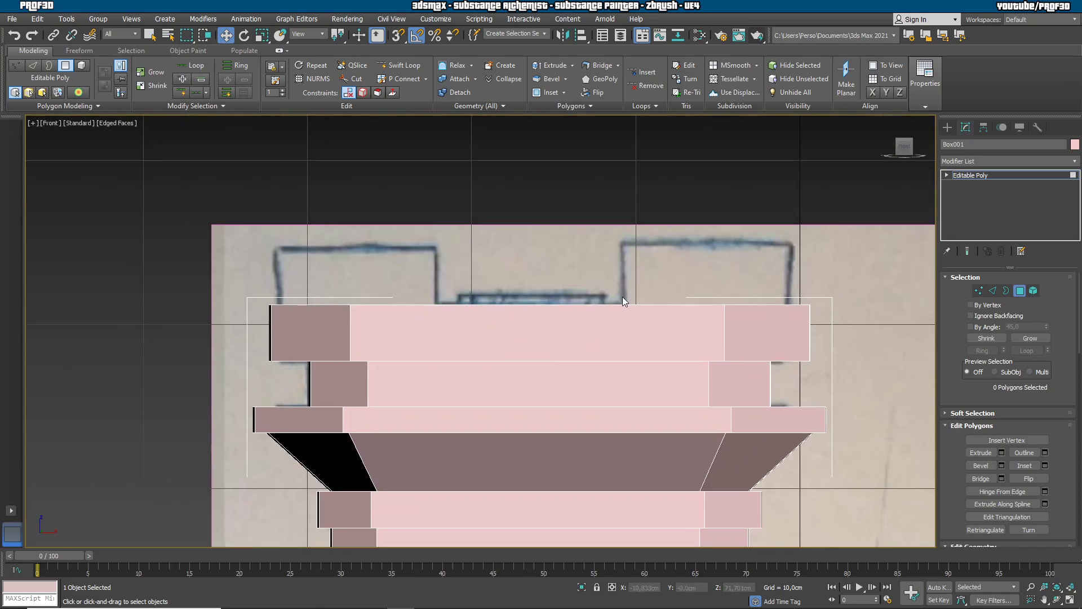
{"action": "left_click", "coordinate": [401, 65]}
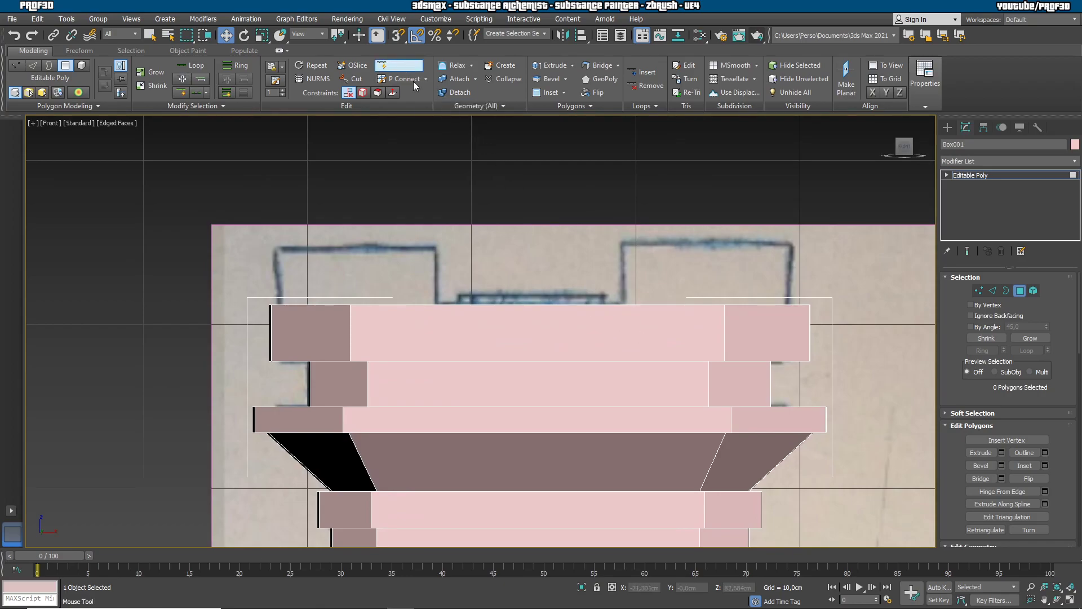
{"action": "left_click", "coordinate": [436, 314]}
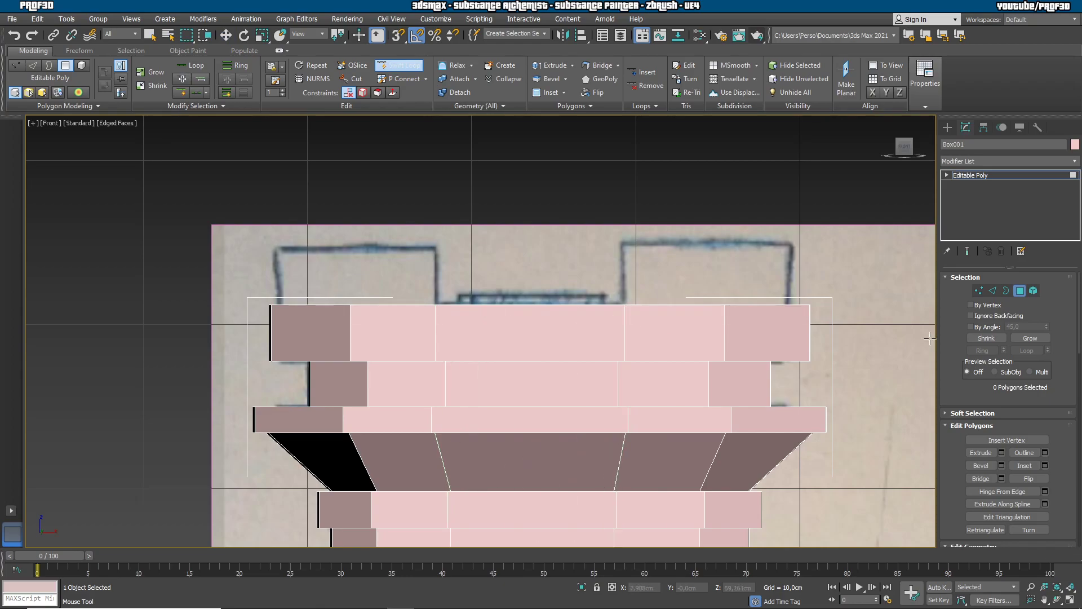
Add two edge loops in the Top view, crossing the first pair near both ends of the tower's straight sides.
{"action": "mouse_move", "coordinate": [800, 338]}
{"action": "middle_mouse_down", "text": "alt"}
{"action": "mouse_move", "coordinate": [796, 351]}
{"action": "mouse_move", "coordinate": [496, 375]}
{"action": "mouse_move", "coordinate": [570, 391]}
{"action": "mouse_move", "coordinate": [585, 416]}
{"action": "mouse_move", "coordinate": [627, 421]}
{"action": "mouse_move", "coordinate": [603, 244]}
{"action": "mouse_move", "coordinate": [608, 258]}
{"action": "middle_mouse_up", "text": "alt"}
{"action": "scroll", "coordinate": [585, 416], "scroll_direction": "down", "scroll_amount": 4}
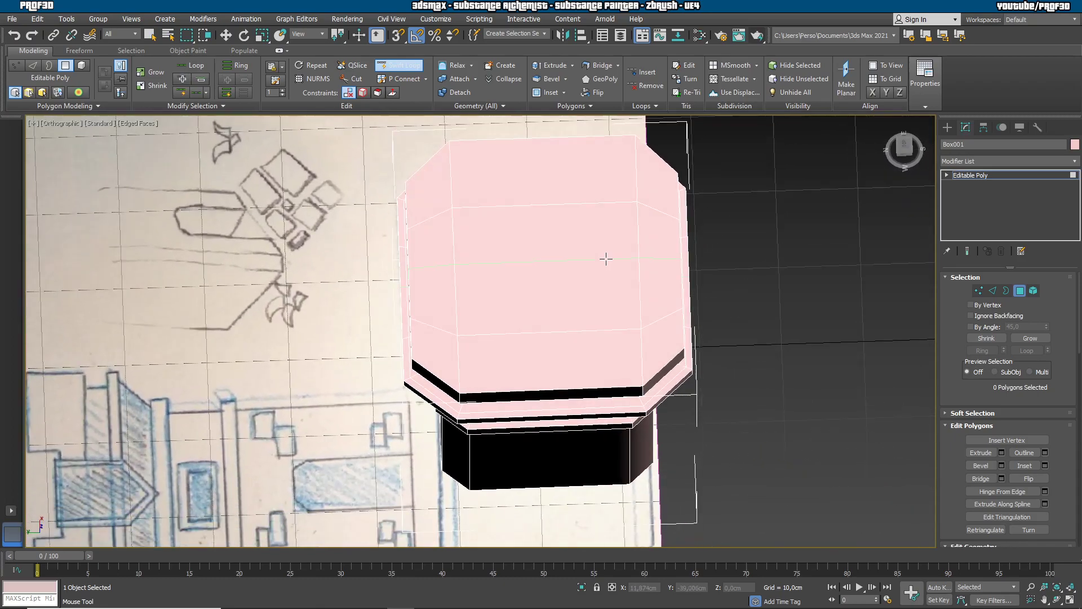
{"action": "key", "text": "t"}
{"action": "scroll", "coordinate": [598, 254], "scroll_direction": "up", "scroll_amount": 5}
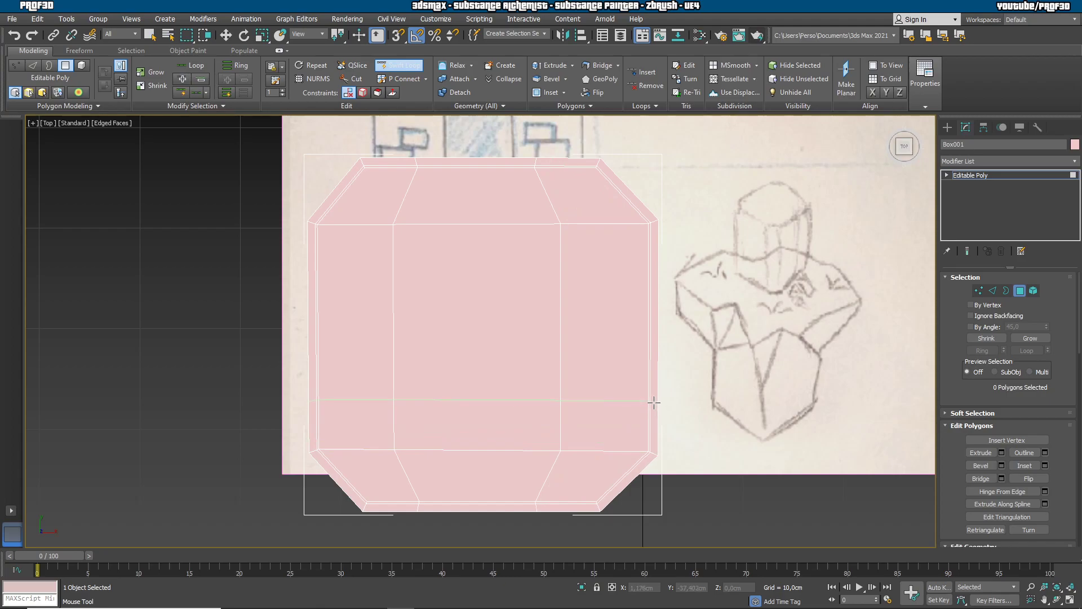
{"action": "left_click", "coordinate": [653, 395]}
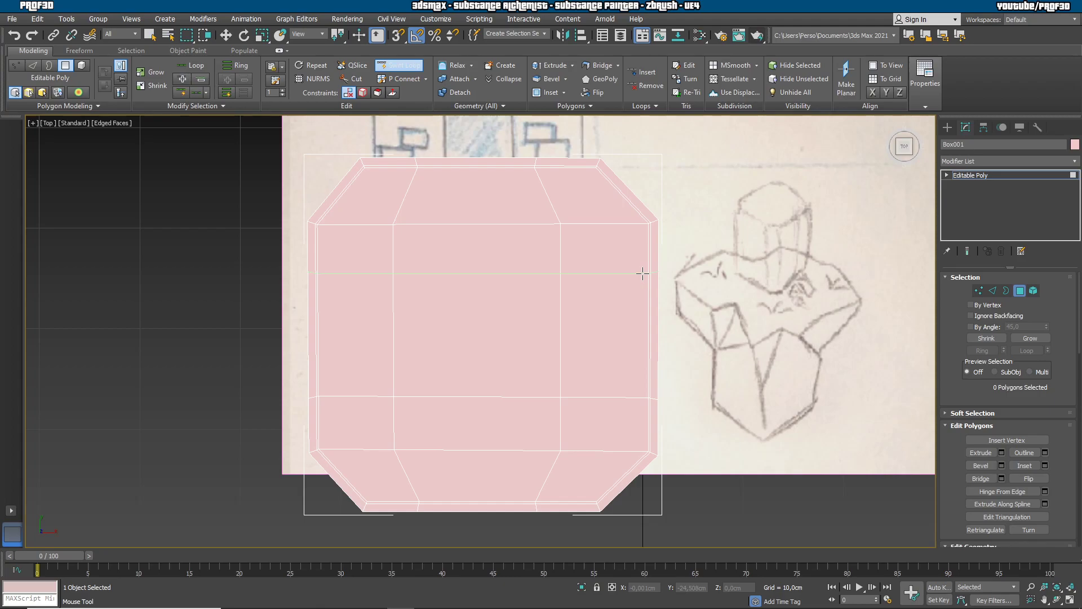
{"action": "key", "text": "w"}
Select all 15 polygons of the tower's top face.
{"action": "mouse_move", "coordinate": [688, 289]}
{"action": "middle_mouse_down", "text": "alt"}
{"action": "mouse_move", "coordinate": [698, 357]}
{"action": "mouse_move", "coordinate": [678, 306]}
{"action": "mouse_move", "coordinate": [681, 278]}
{"action": "mouse_move", "coordinate": [682, 376]}
{"action": "middle_mouse_up", "text": "alt"}
{"action": "scroll", "coordinate": [682, 377], "scroll_direction": "down", "scroll_amount": 4}
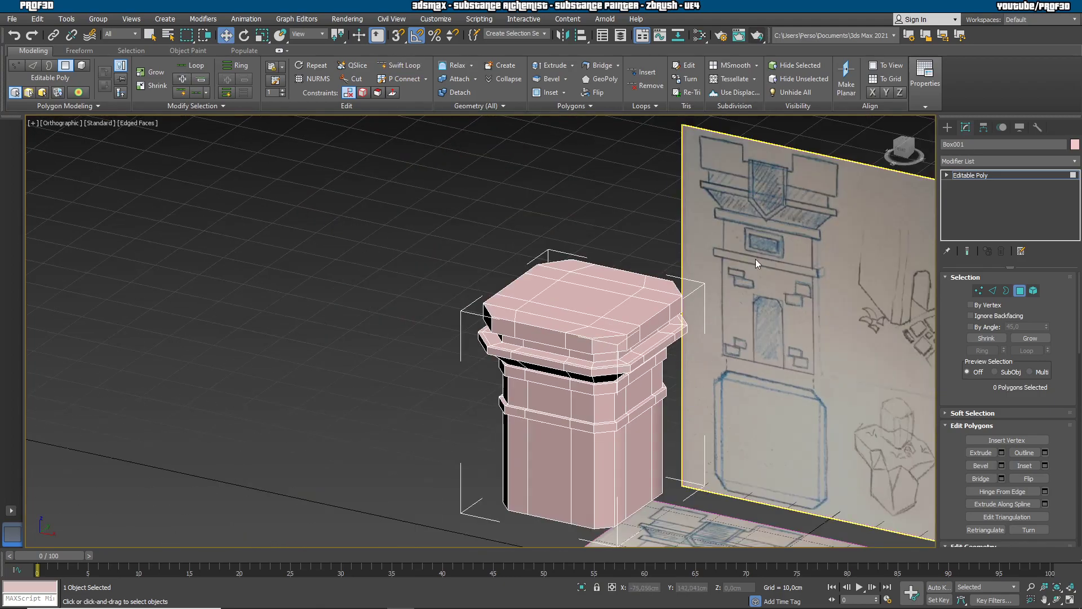
{"action": "middle_click_drag", "start_coordinate": [757, 200], "coordinate": [733, 229]}
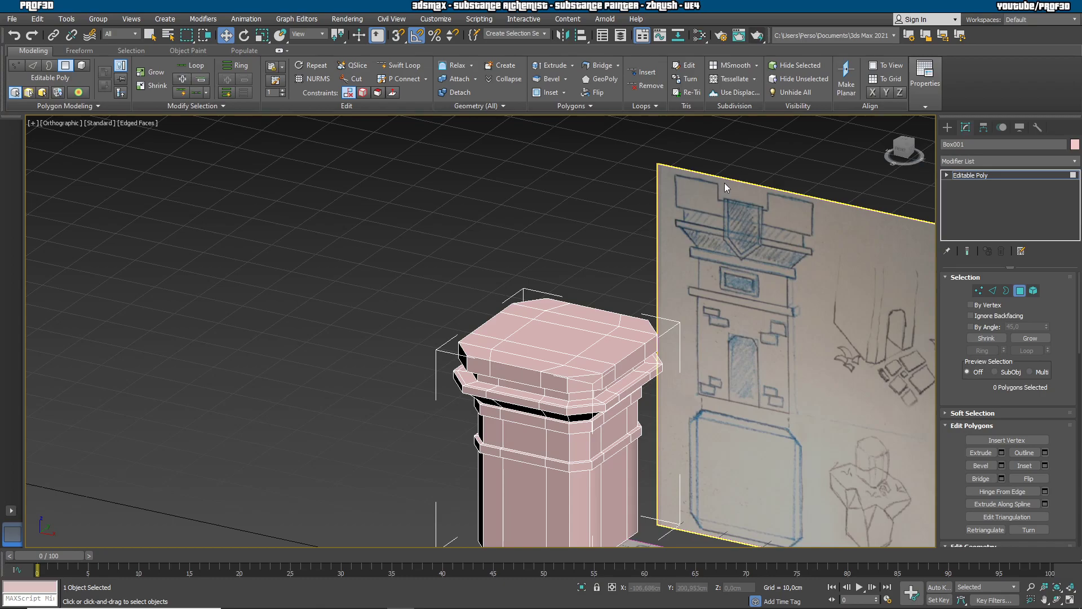
{"action": "middle_click_drag", "start_coordinate": [657, 259], "coordinate": [607, 379], "text": "alt"}
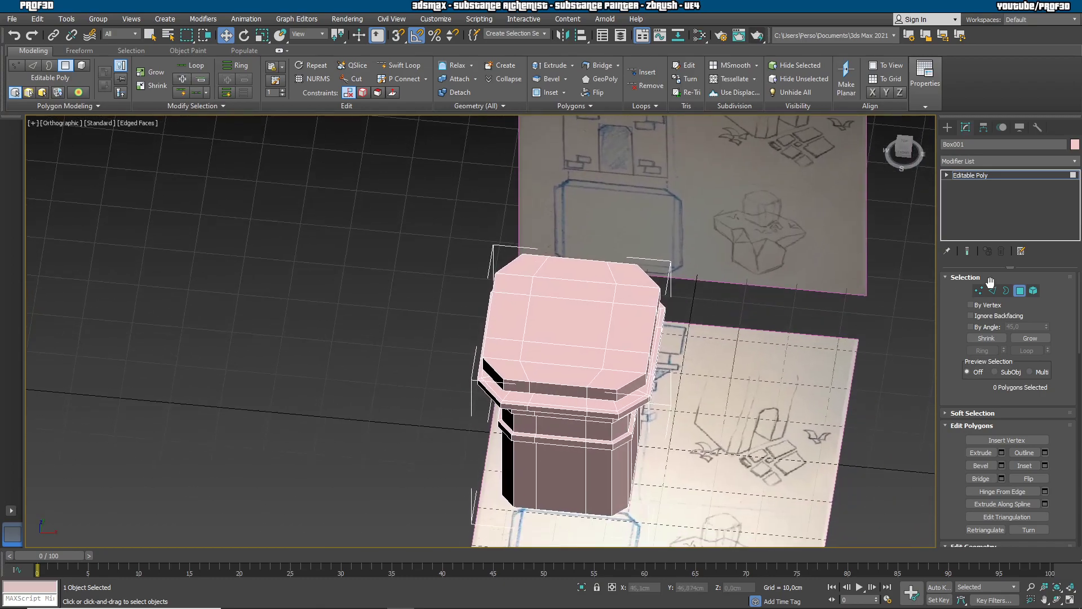
{"action": "left_click", "coordinate": [615, 377]}
{"action": "left_click", "coordinate": [628, 355], "text": "ctrl"}
{"action": "left_click", "coordinate": [630, 327], "text": "ctrl"}
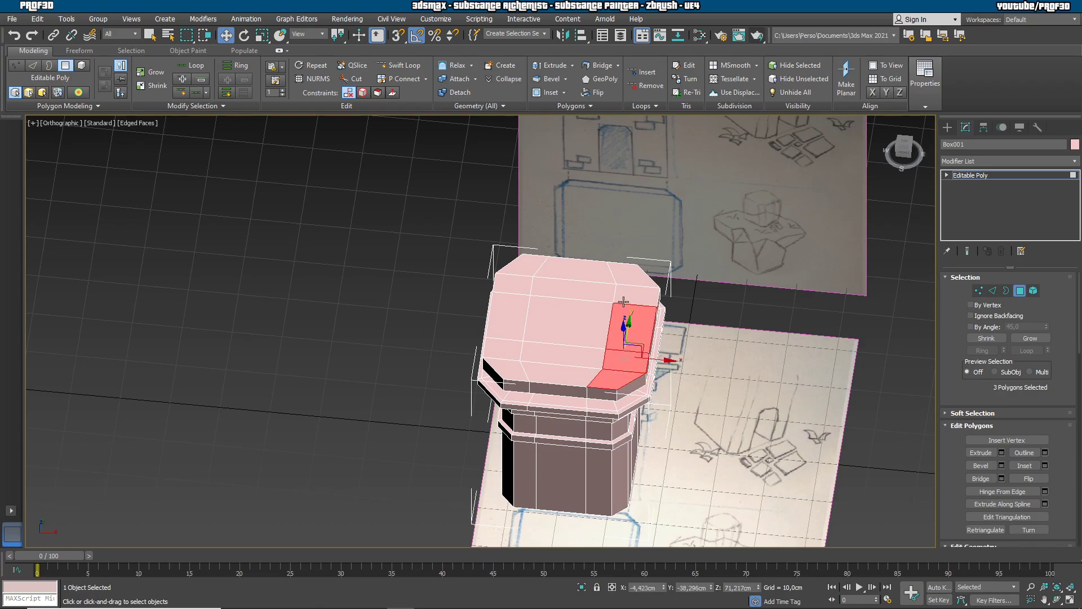
{"action": "left_click", "coordinate": [626, 307], "text": "ctrl"}
{"action": "left_click", "coordinate": [636, 282], "text": "ctrl"}
{"action": "left_click", "coordinate": [580, 271], "text": "ctrl"}
{"action": "left_click", "coordinate": [586, 299], "text": "ctrl"}
{"action": "left_click", "coordinate": [564, 332], "text": "ctrl"}
{"action": "left_click", "coordinate": [561, 353], "text": "ctrl"}
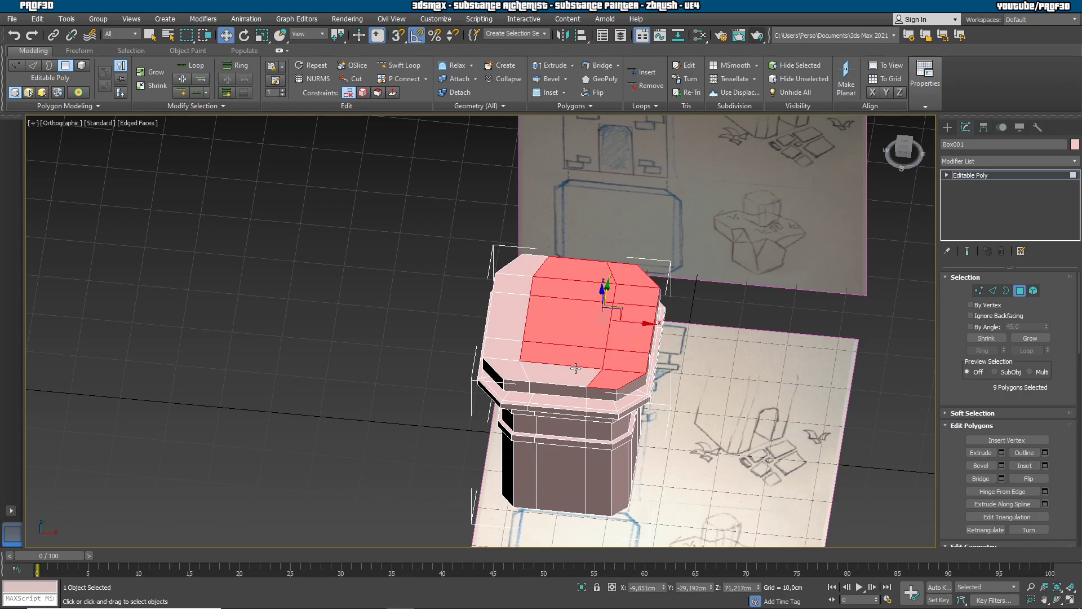
{"action": "left_click", "coordinate": [561, 374], "text": "ctrl"}
{"action": "left_click", "coordinate": [506, 365], "text": "ctrl"}
{"action": "left_click", "coordinate": [504, 349], "text": "ctrl"}
{"action": "left_click", "coordinate": [507, 316], "text": "ctrl"}
{"action": "left_click", "coordinate": [510, 285], "text": "ctrl"}
{"action": "left_click", "coordinate": [519, 268], "text": "ctrl"}
Inset the selected top polygons to leave a rim around the tower's top for the battlements.
{"action": "middle_click_drag", "start_coordinate": [519, 268], "coordinate": [770, 401], "text": "alt"}
{"action": "scroll", "coordinate": [623, 335], "scroll_direction": "up", "scroll_amount": 5}
{"action": "left_click", "coordinate": [1036, 465]}
{"action": "left_click_drag", "start_coordinate": [497, 293], "coordinate": [522, 313]}
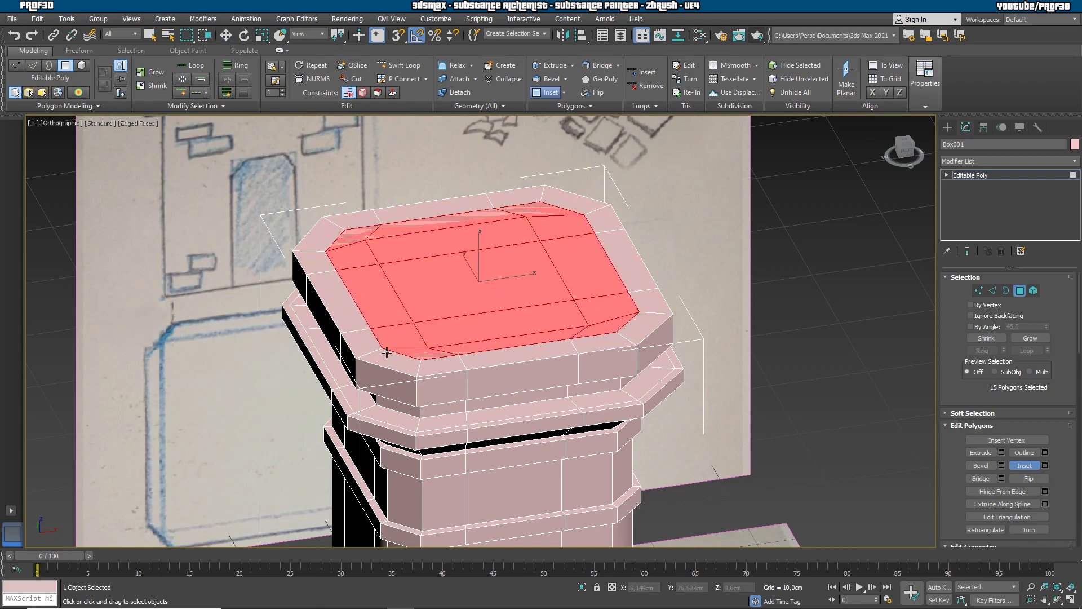
{"action": "left_click_drag", "start_coordinate": [604, 334], "coordinate": [606, 341]}
{"action": "right_click", "coordinate": [606, 341]}
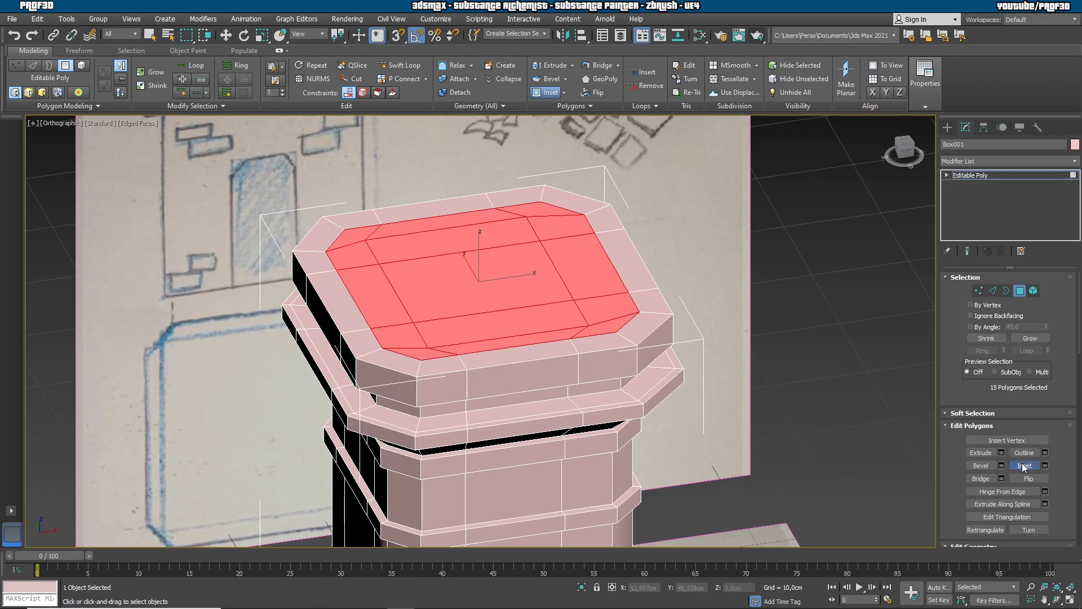
Select the 12 rim polygons around the four chamfered corners of the tower's top, leaving the middle rim segments unselected.
{"action": "key", "text": "w"}
{"action": "left_click", "coordinate": [602, 344]}
{"action": "left_click", "coordinate": [644, 328], "text": "ctrl"}
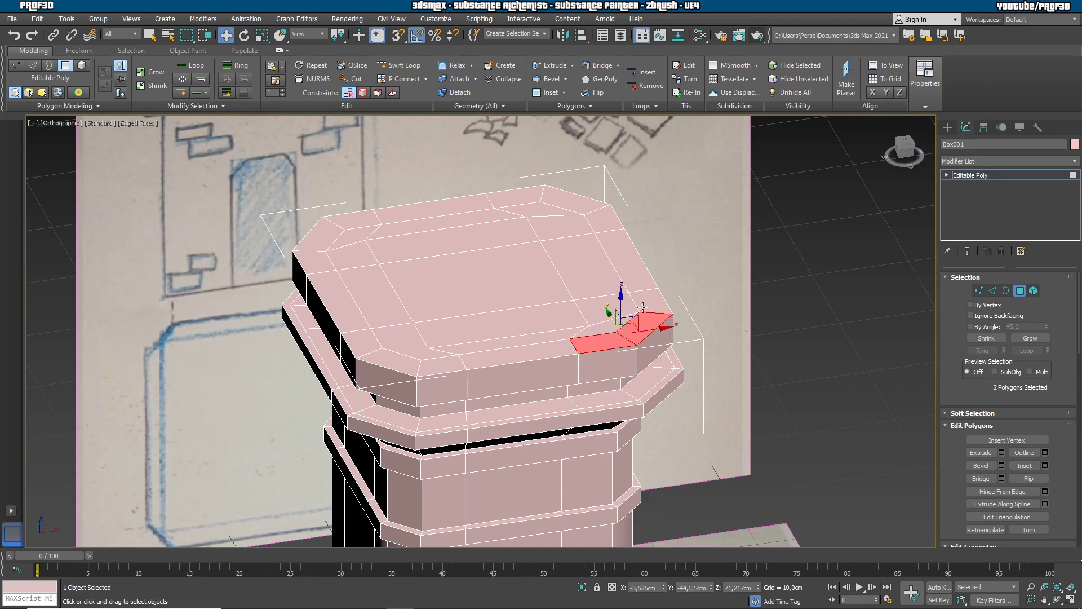
{"action": "left_click", "coordinate": [644, 305], "text": "ctrl"}
{"action": "left_click", "coordinate": [578, 200], "text": "ctrl"}
{"action": "left_click", "coordinate": [604, 220], "text": "ctrl"}
{"action": "left_click", "coordinate": [512, 198], "text": "ctrl"}
{"action": "left_click", "coordinate": [358, 220], "text": "ctrl"}
{"action": "left_click", "coordinate": [318, 241], "text": "ctrl"}
{"action": "left_click", "coordinate": [315, 260], "text": "ctrl"}
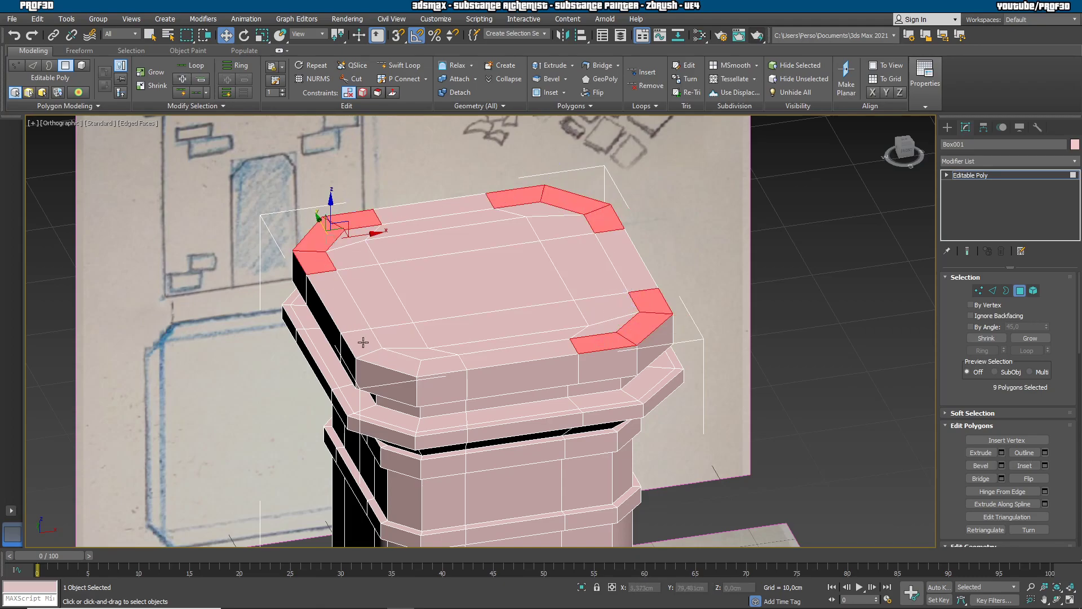
{"action": "left_click", "coordinate": [362, 341], "text": "ctrl"}
{"action": "left_click", "coordinate": [389, 361], "text": "ctrl"}
{"action": "left_click", "coordinate": [441, 365], "text": "ctrl"}
Extrude the 12 selected corner rim polygons upward to the height of the sketched battlements, checking against the Front view.
{"action": "middle_click_drag", "start_coordinate": [696, 391], "coordinate": [660, 370], "text": "alt"}
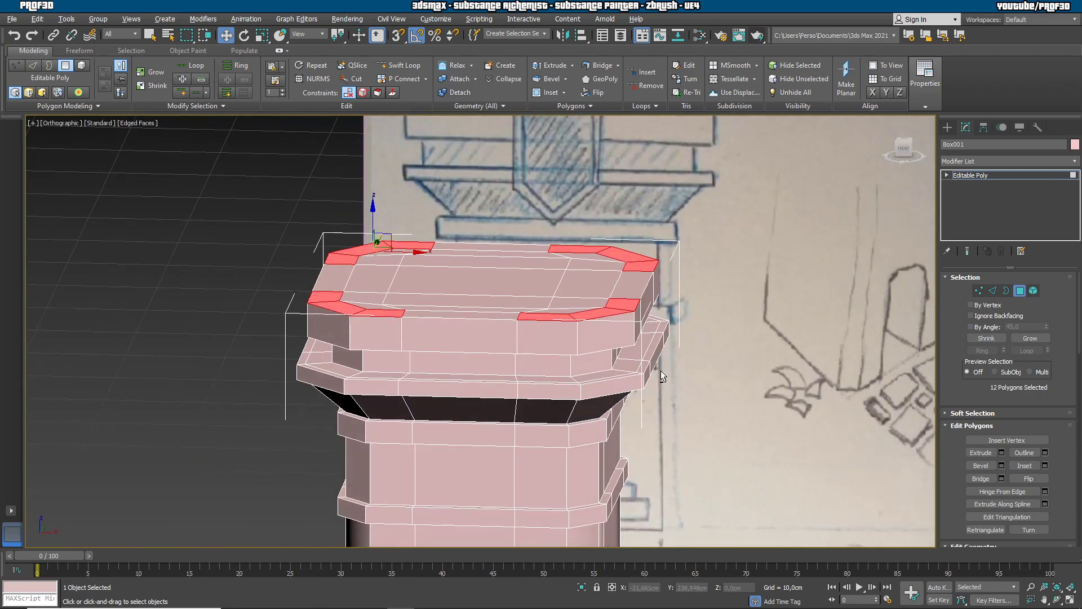
{"action": "key", "text": "f"}
{"action": "scroll", "coordinate": [623, 338], "scroll_direction": "up", "scroll_amount": 8}
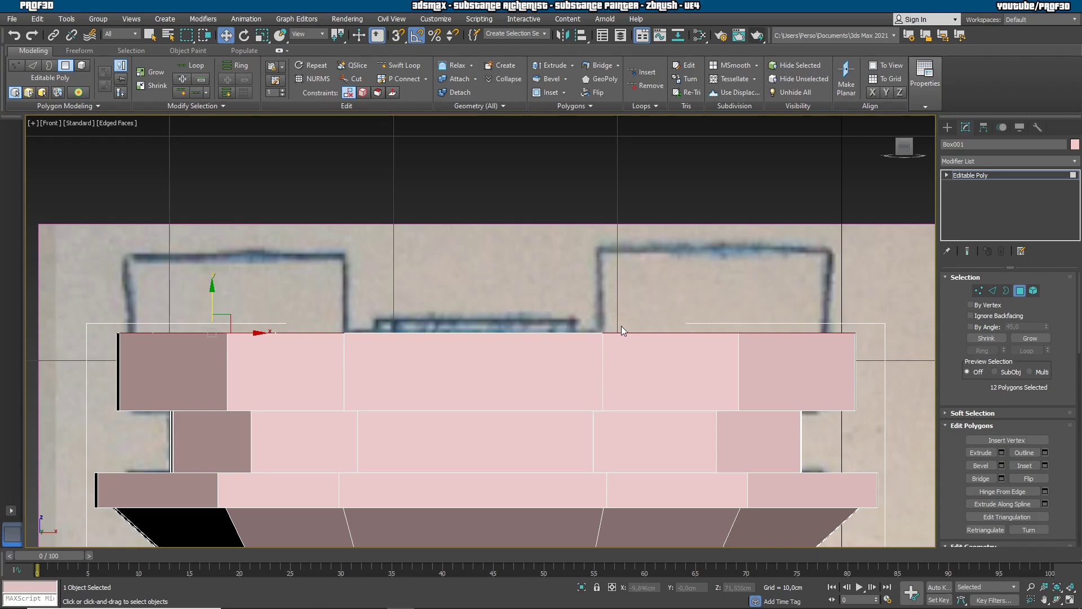
{"action": "scroll", "coordinate": [622, 325], "scroll_direction": "up", "scroll_amount": 1}
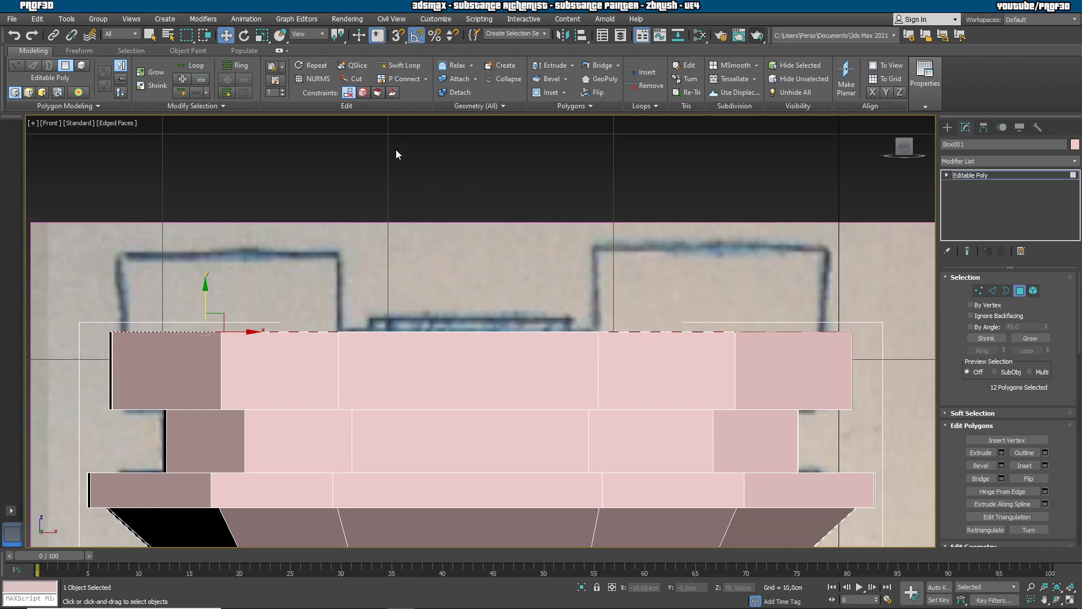
{"action": "left_click", "coordinate": [572, 65]}
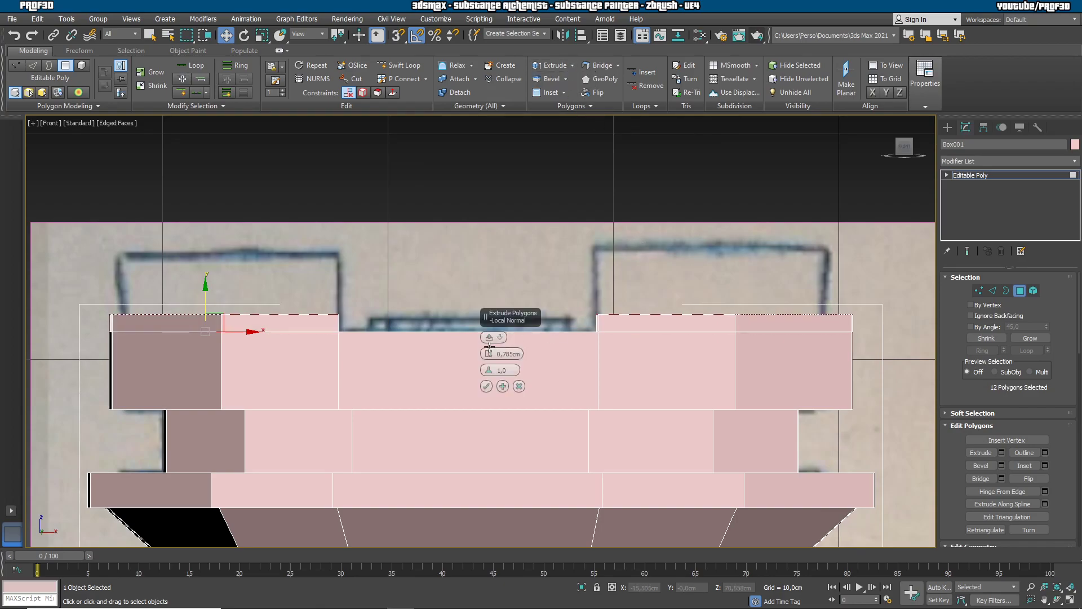
{"action": "left_click_drag", "start_coordinate": [488, 354], "coordinate": [483, 288]}
{"action": "left_click", "coordinate": [485, 386]}
Select all 15 polygons of the tower's top floor enclosed by the battlements.
{"action": "middle_click_drag", "start_coordinate": [487, 330], "coordinate": [499, 343], "text": "alt"}
{"action": "scroll", "coordinate": [646, 359], "scroll_direction": "up", "scroll_amount": 5}
{"action": "scroll", "coordinate": [647, 359], "scroll_direction": "down", "scroll_amount": 3}
{"action": "mouse_move", "coordinate": [717, 376]}
{"action": "middle_mouse_down"}
{"action": "mouse_move", "coordinate": [633, 313]}
{"action": "mouse_move", "coordinate": [592, 342]}
{"action": "mouse_move", "coordinate": [510, 346]}
{"action": "mouse_move", "coordinate": [475, 316]}
{"action": "mouse_move", "coordinate": [529, 293]}
{"action": "mouse_move", "coordinate": [623, 314]}
{"action": "mouse_move", "coordinate": [637, 338]}
{"action": "mouse_move", "coordinate": [756, 338]}
{"action": "mouse_move", "coordinate": [695, 346]}
{"action": "mouse_move", "coordinate": [715, 339]}
{"action": "mouse_move", "coordinate": [660, 322]}
{"action": "mouse_move", "coordinate": [676, 339]}
{"action": "mouse_move", "coordinate": [660, 351]}
{"action": "mouse_move", "coordinate": [693, 343]}
{"action": "mouse_move", "coordinate": [698, 313]}
{"action": "mouse_move", "coordinate": [620, 327]}
{"action": "mouse_move", "coordinate": [596, 315]}
{"action": "mouse_move", "coordinate": [648, 316]}
{"action": "middle_mouse_up"}
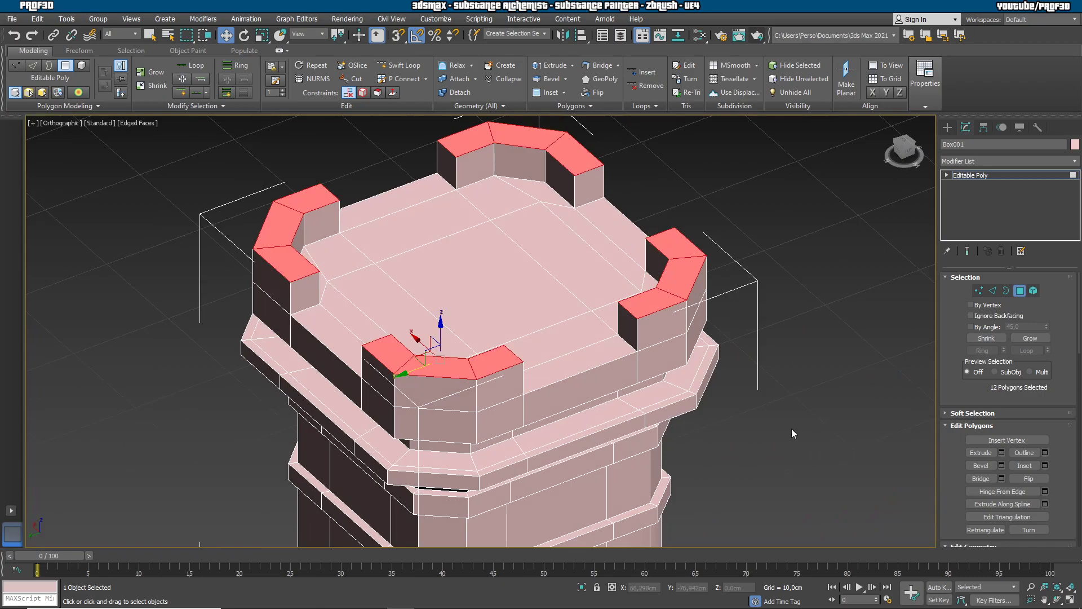
{"action": "left_click", "coordinate": [660, 272]}
{"action": "middle_click_drag", "start_coordinate": [660, 272], "coordinate": [643, 340], "text": "alt"}
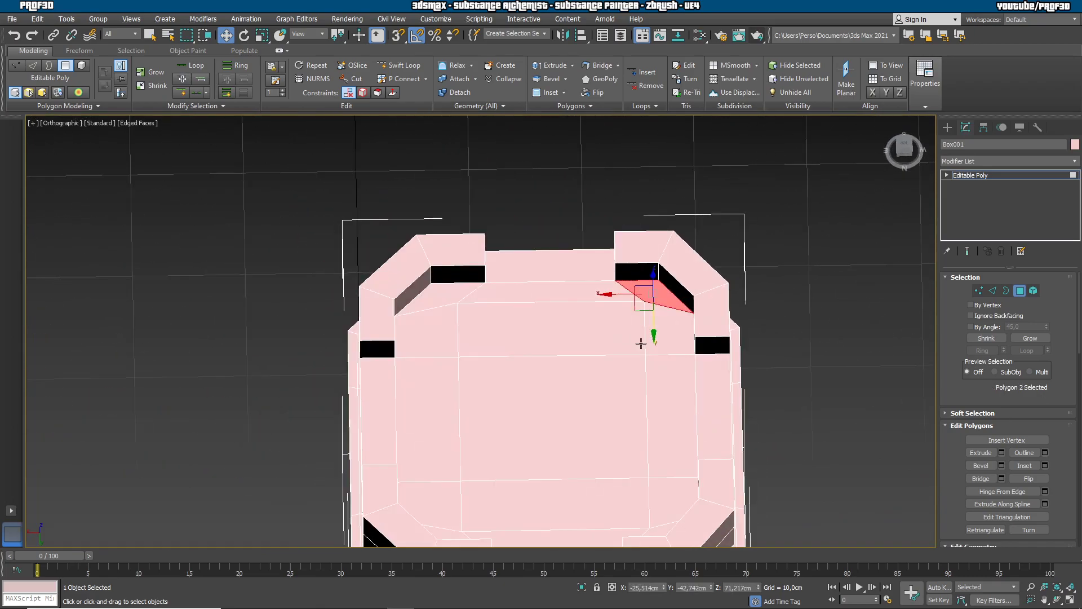
{"action": "left_click", "coordinate": [558, 330], "text": "ctrl"}
{"action": "left_click", "coordinate": [539, 292], "text": "ctrl"}
{"action": "left_click", "coordinate": [654, 293], "text": "ctrl"}
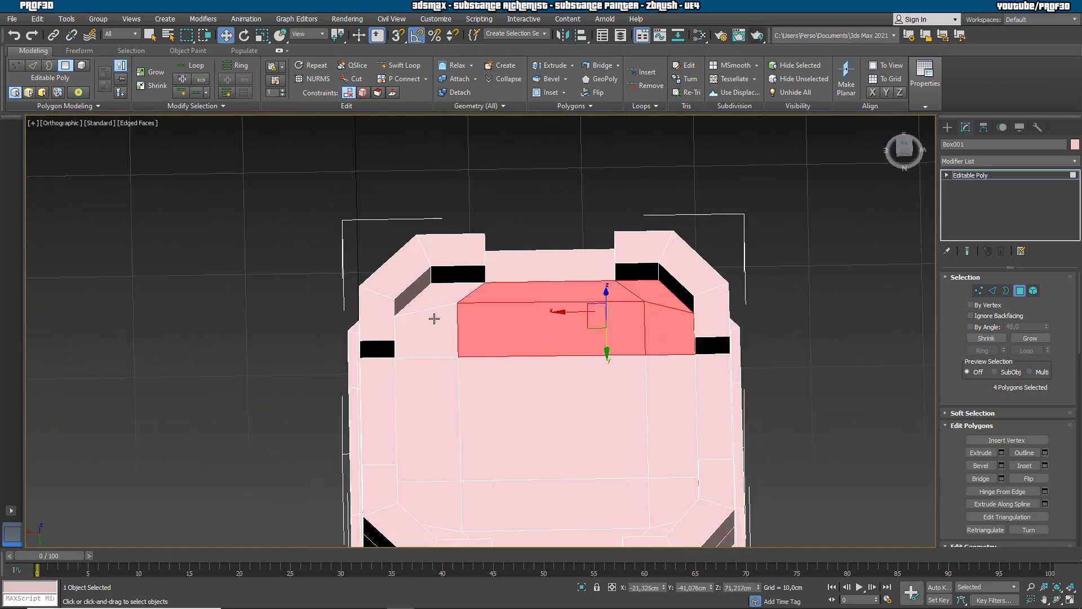
{"action": "left_click", "coordinate": [444, 299], "text": "ctrl"}
{"action": "left_click", "coordinate": [440, 435], "text": "ctrl"}
{"action": "left_click", "coordinate": [509, 430], "text": "ctrl"}
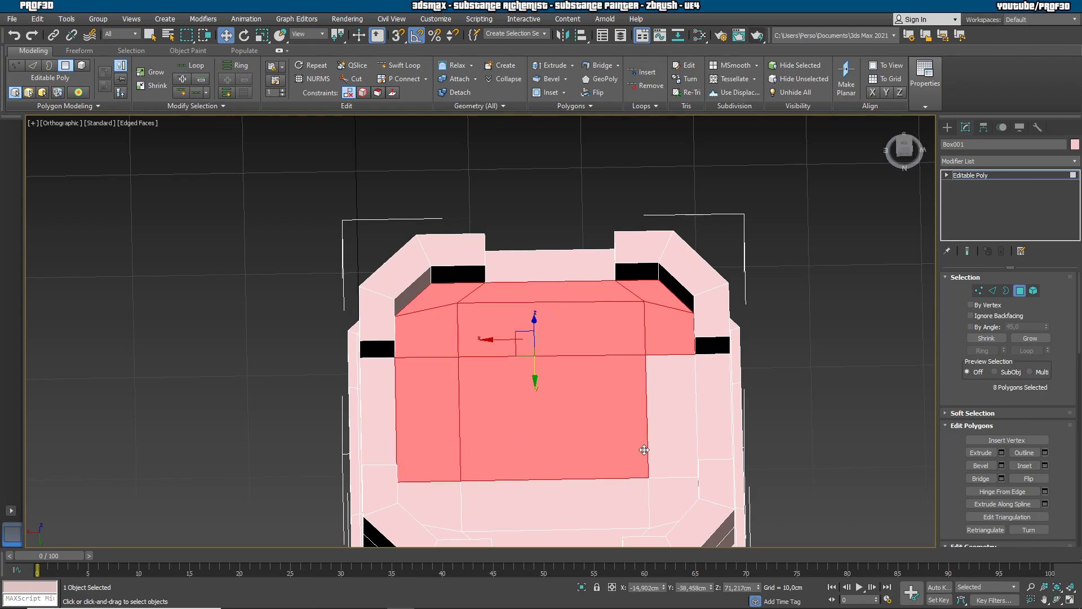
{"action": "left_click", "coordinate": [648, 449], "text": "ctrl"}
{"action": "left_click", "coordinate": [660, 508], "text": "ctrl"}
{"action": "left_click", "coordinate": [585, 506], "text": "ctrl"}
{"action": "left_click", "coordinate": [450, 500], "text": "ctrl"}
{"action": "middle_click_drag", "start_coordinate": [667, 470], "coordinate": [486, 457], "text": "alt"}
{"action": "left_click", "coordinate": [360, 342], "text": "ctrl"}
{"action": "left_click", "coordinate": [434, 274], "text": "ctrl"}
{"action": "left_click", "coordinate": [518, 203], "text": "ctrl"}
Extrude the 15 selected floor polygons by -2.914 cm to sink the floor below the battlements, and clear the selection.
{"action": "middle_click_drag", "start_coordinate": [615, 367], "coordinate": [545, 323], "text": "alt"}
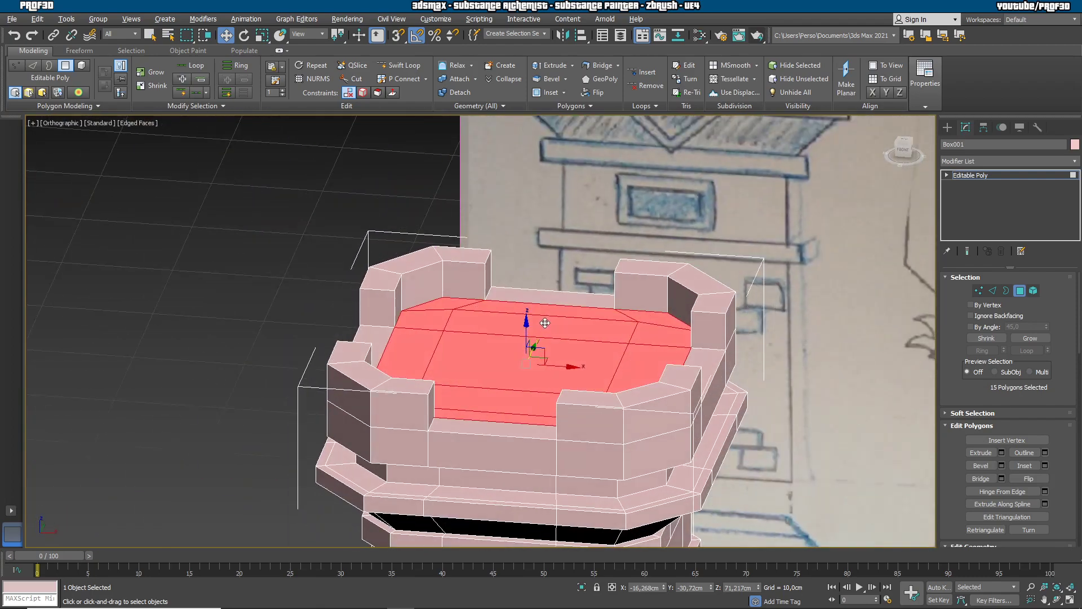
{"action": "left_click", "coordinate": [1001, 452]}
{"action": "left_click_drag", "start_coordinate": [488, 353], "coordinate": [518, 432]}
{"action": "middle_click_drag", "start_coordinate": [704, 366], "coordinate": [603, 403], "text": "alt"}
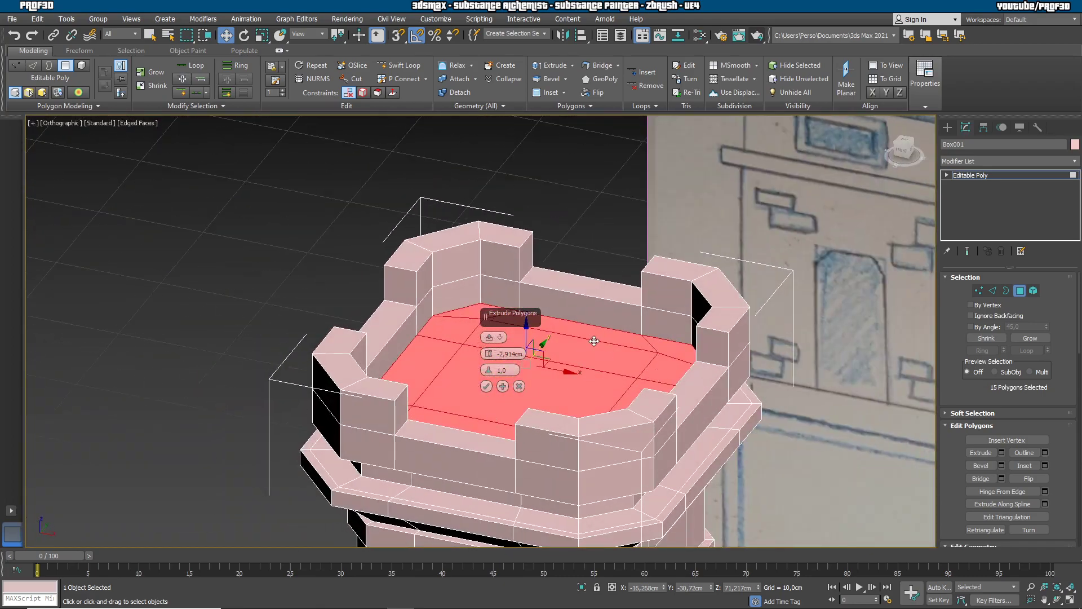
{"action": "left_click", "coordinate": [487, 387]}
{"action": "middle_click_drag", "start_coordinate": [638, 386], "coordinate": [645, 375], "text": "alt"}
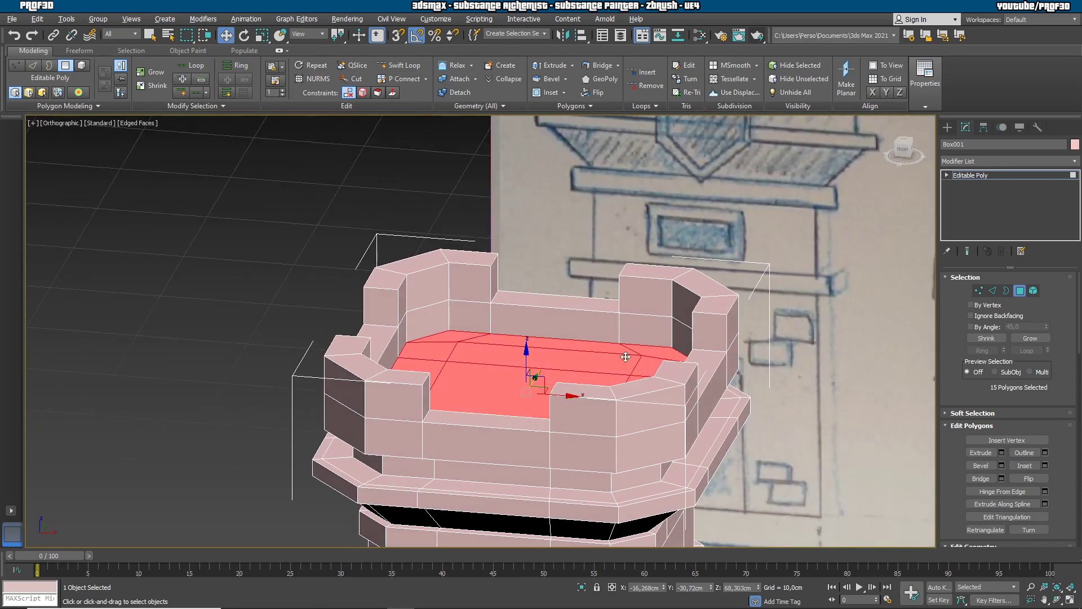
{"action": "key", "text": "ctrl+d"}
Make the tower see-through in the Front view to reveal the sketched window between the two upper bands.
{"action": "scroll", "coordinate": [588, 346], "scroll_direction": "down", "scroll_amount": 2}
{"action": "middle_click_drag", "start_coordinate": [742, 427], "coordinate": [772, 329], "text": "alt"}
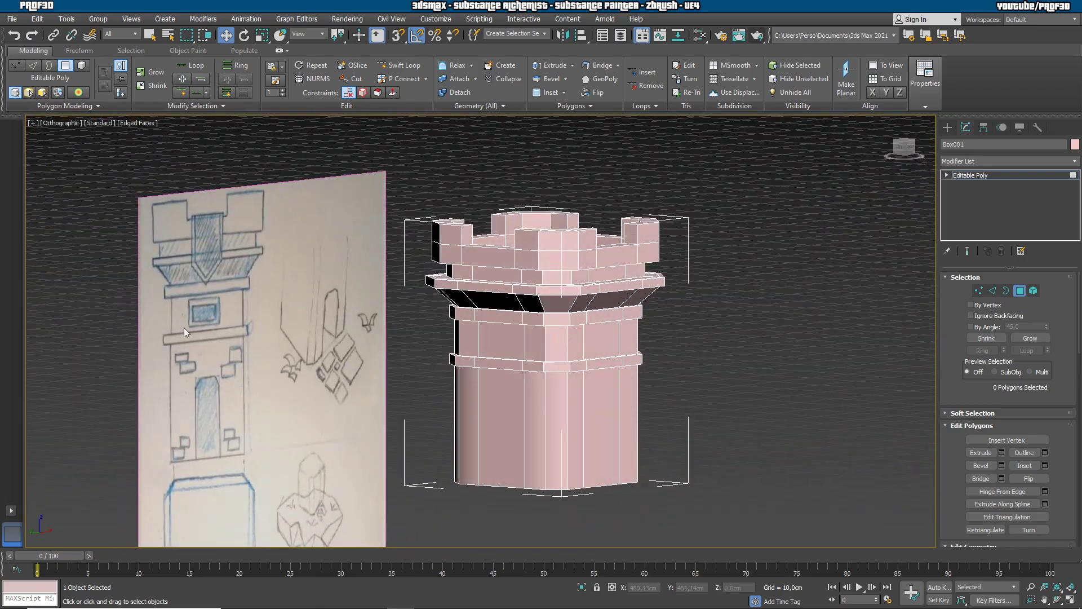
{"action": "key", "text": "f"}
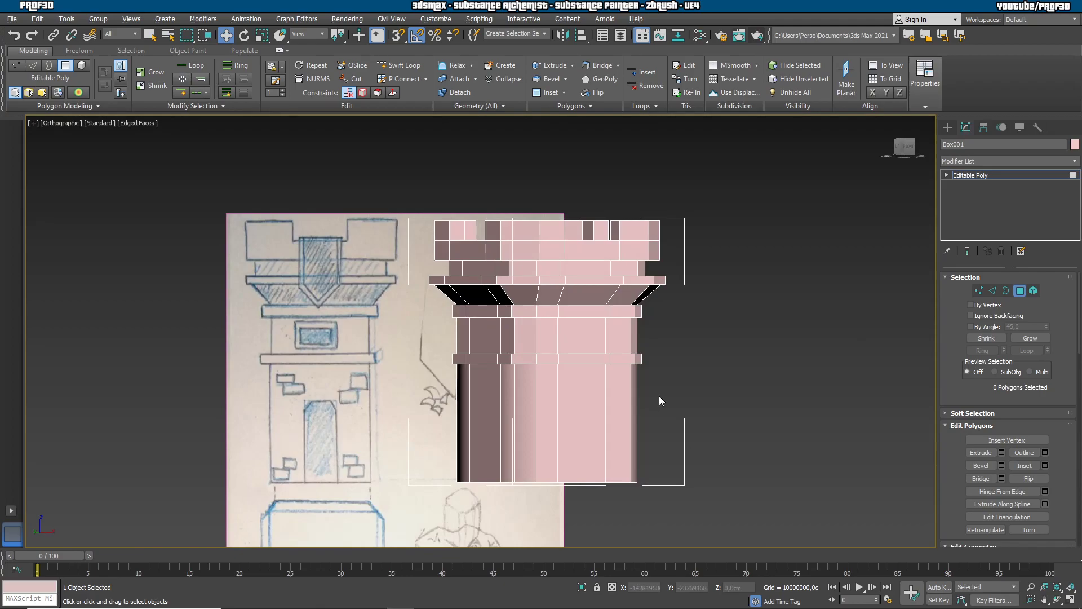
{"action": "scroll", "coordinate": [658, 395], "scroll_direction": "up", "scroll_amount": 2}
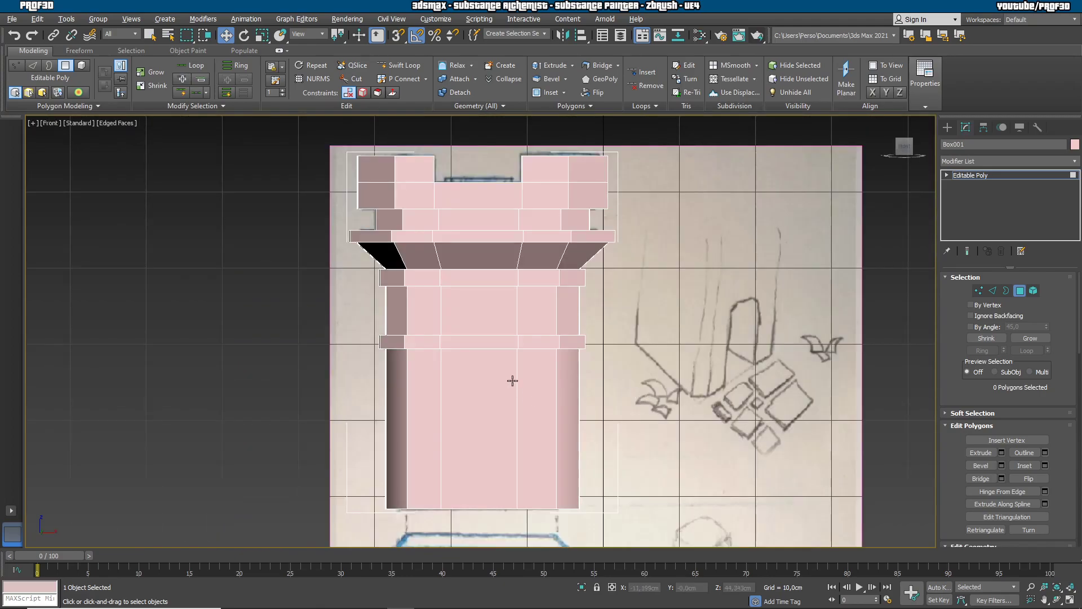
{"action": "middle_click_drag", "start_coordinate": [518, 388], "coordinate": [626, 474], "text": "alt"}
{"action": "key", "text": "f"}
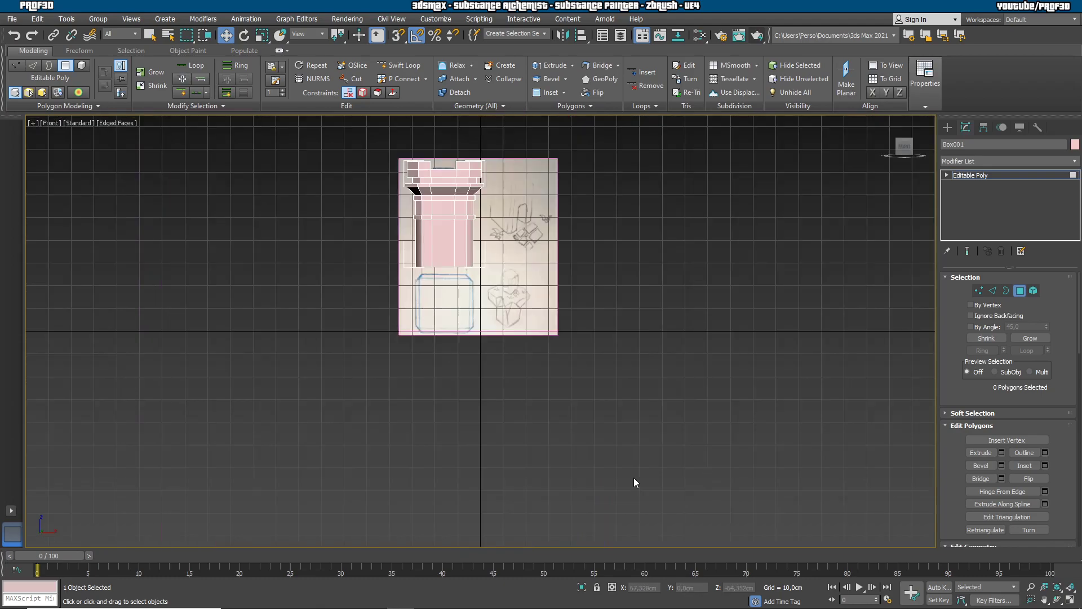
{"action": "scroll", "coordinate": [641, 478], "scroll_direction": "up", "scroll_amount": 5}
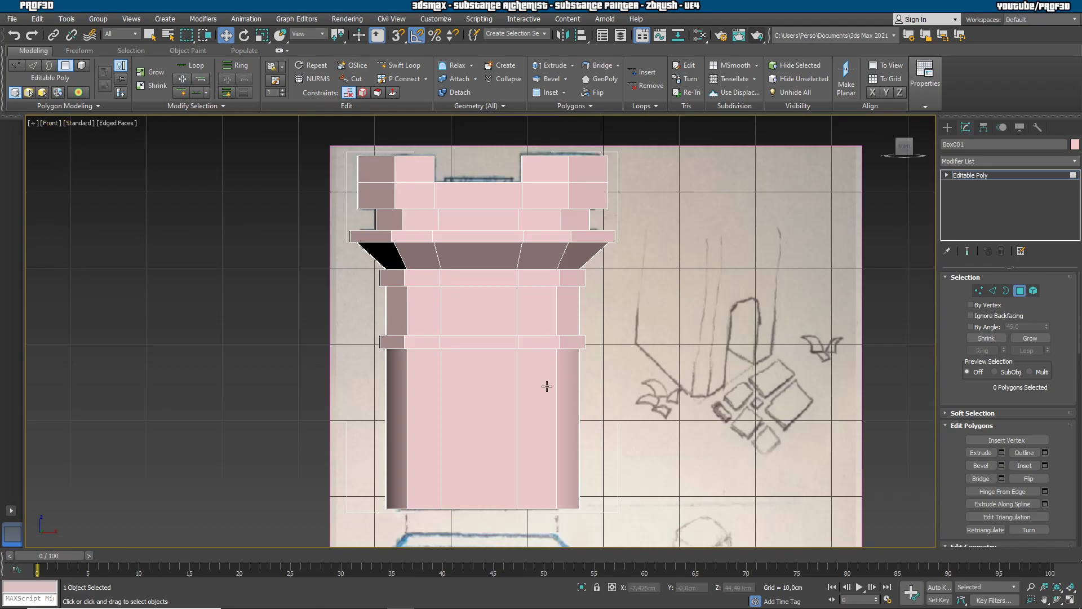
{"action": "key", "text": "alt+x"}
{"action": "scroll", "coordinate": [502, 344], "scroll_direction": "up", "scroll_amount": 4}
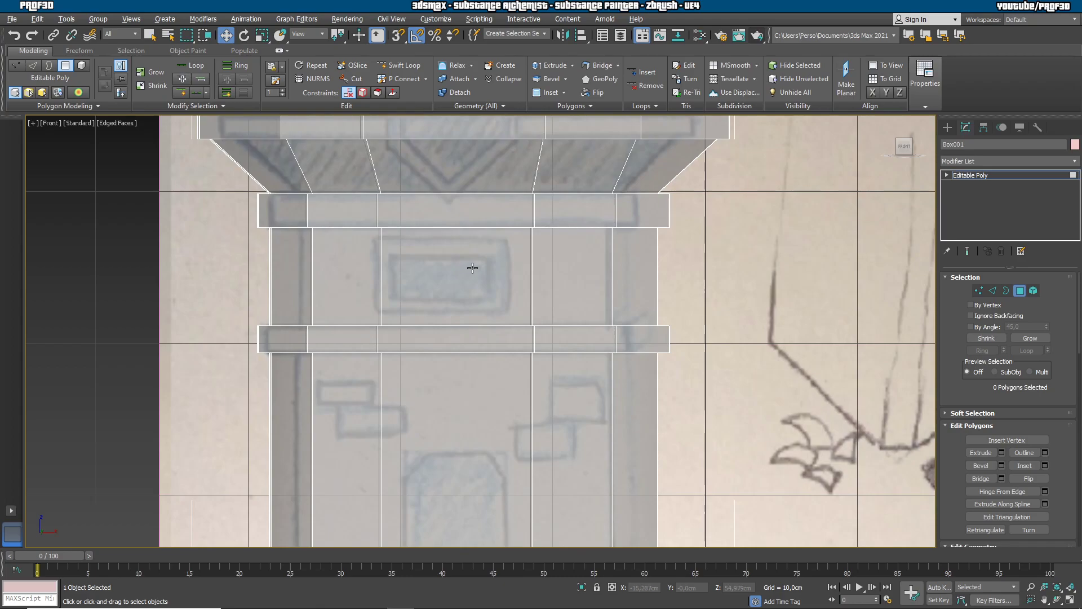
{"action": "middle_click_drag", "start_coordinate": [472, 269], "coordinate": [459, 359]}
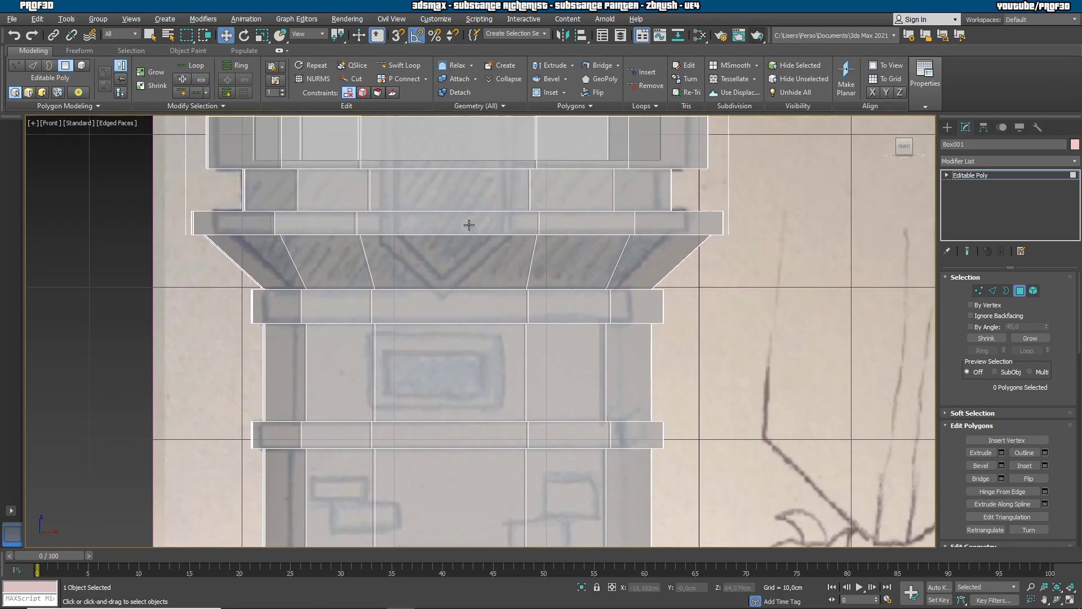
Inset the central front polygon between the two bands twice, matching the outer and inner outlines of the sketched window frame.
{"action": "left_click", "coordinate": [453, 368]}
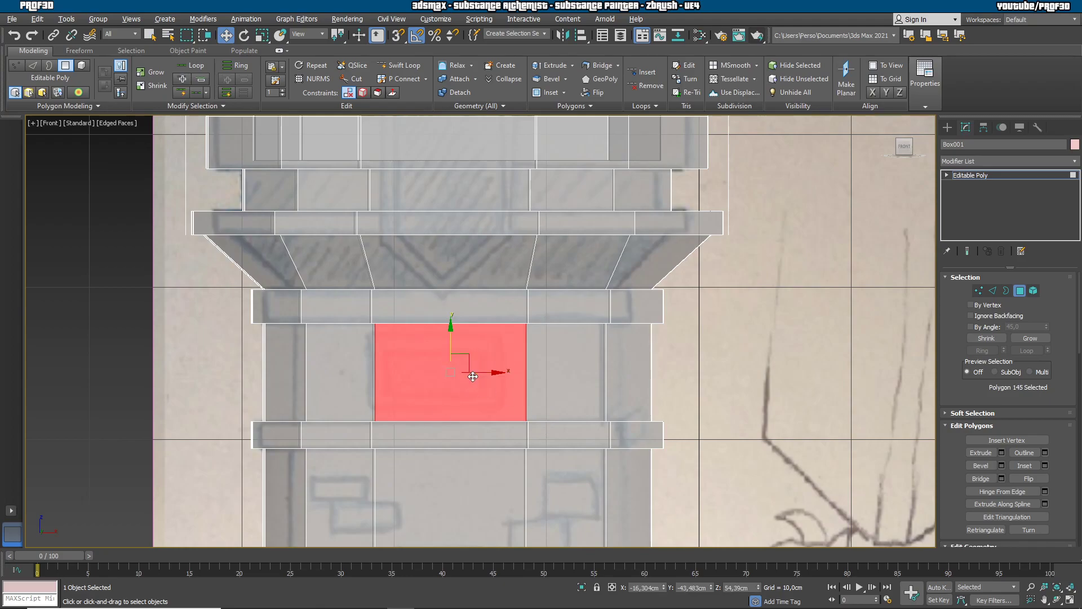
{"action": "left_click", "coordinate": [1022, 466]}
{"action": "left_click_drag", "start_coordinate": [465, 379], "coordinate": [469, 389]}
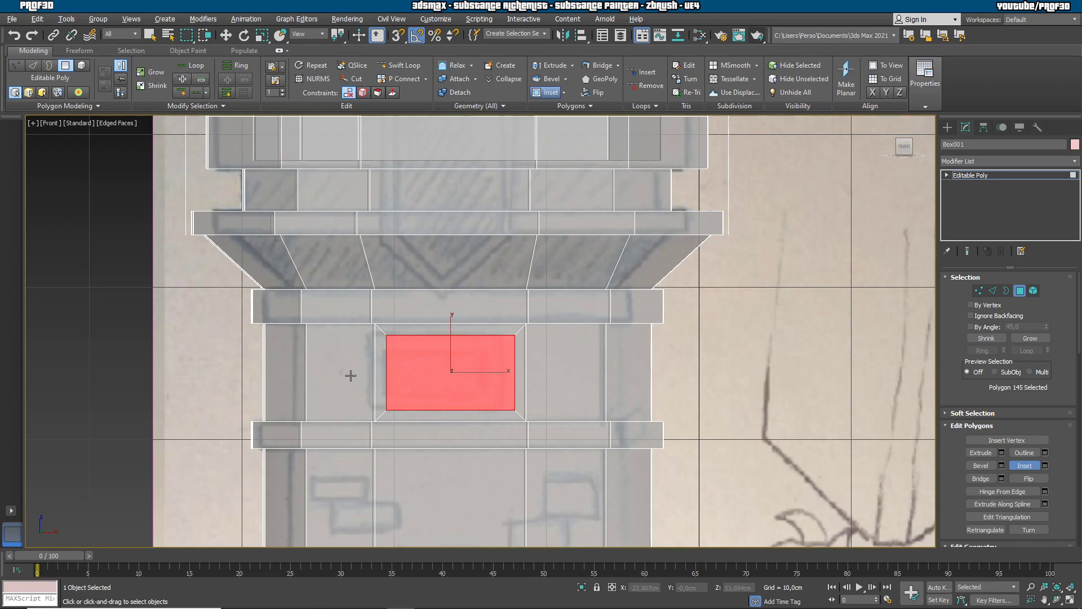
{"action": "left_click_drag", "start_coordinate": [420, 365], "coordinate": [430, 374]}
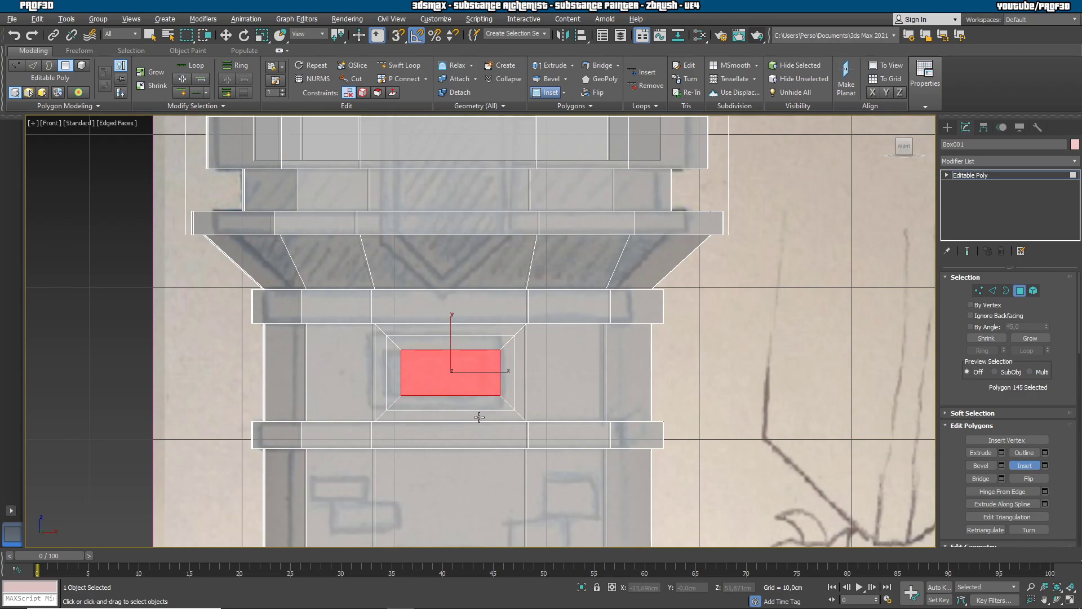
Select the four polygons that form the window frame ring between the two inset outlines.
{"action": "mouse_move", "coordinate": [560, 379]}
{"action": "middle_mouse_down", "text": "alt"}
{"action": "mouse_move", "coordinate": [610, 396]}
{"action": "mouse_move", "coordinate": [569, 379]}
{"action": "middle_mouse_up", "text": "alt"}
{"action": "key", "text": "w"}
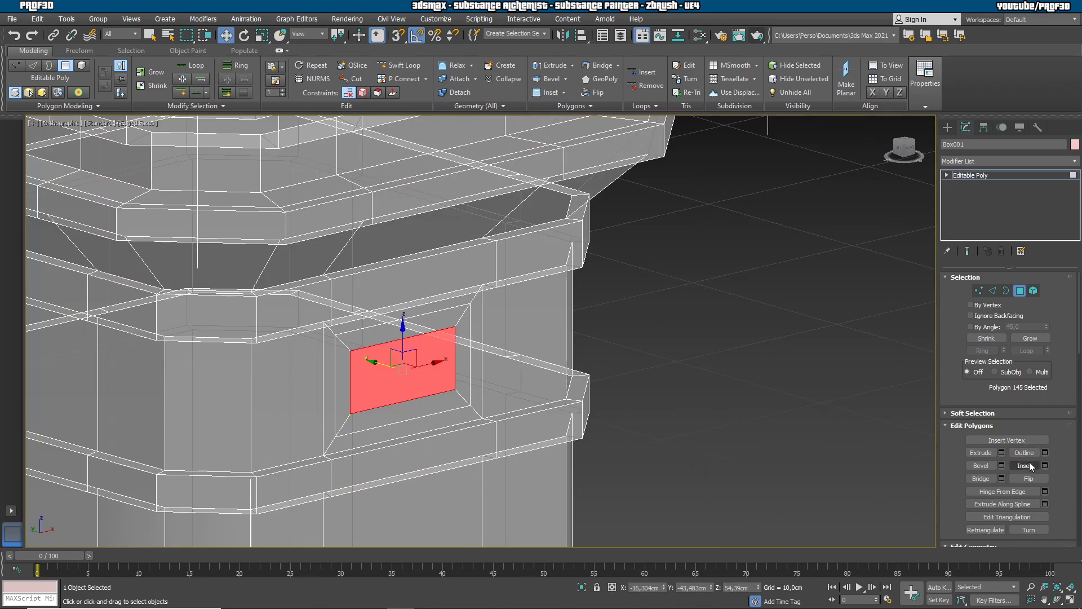
{"action": "left_click", "coordinate": [453, 319]}
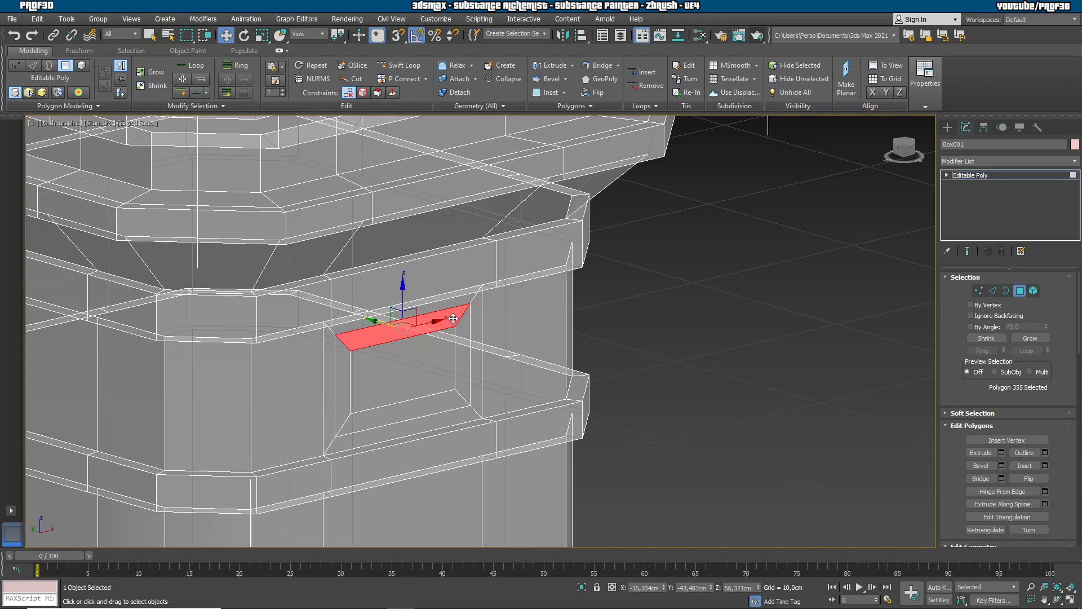
{"action": "left_click", "coordinate": [467, 329], "text": "ctrl"}
{"action": "left_click", "coordinate": [438, 399], "text": "ctrl"}
{"action": "left_click", "coordinate": [340, 389], "text": "ctrl"}
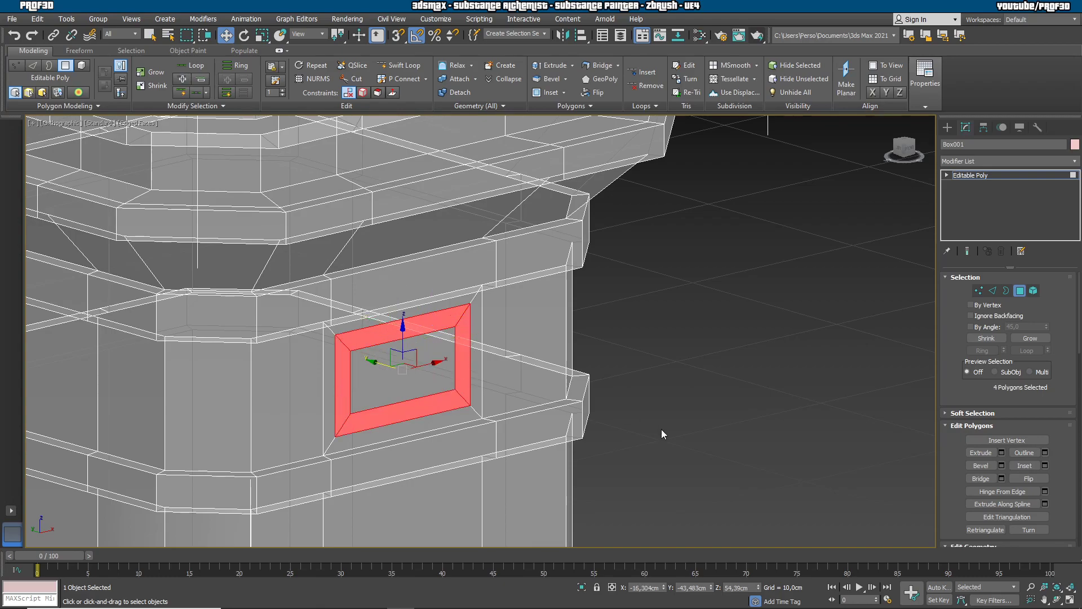
Extrude the four window frame polygons 0.774 cm outward, clear the selection and turn off the see-through display.
{"action": "left_click", "coordinate": [1001, 452]}
{"action": "left_click_drag", "start_coordinate": [488, 353], "coordinate": [483, 268]}
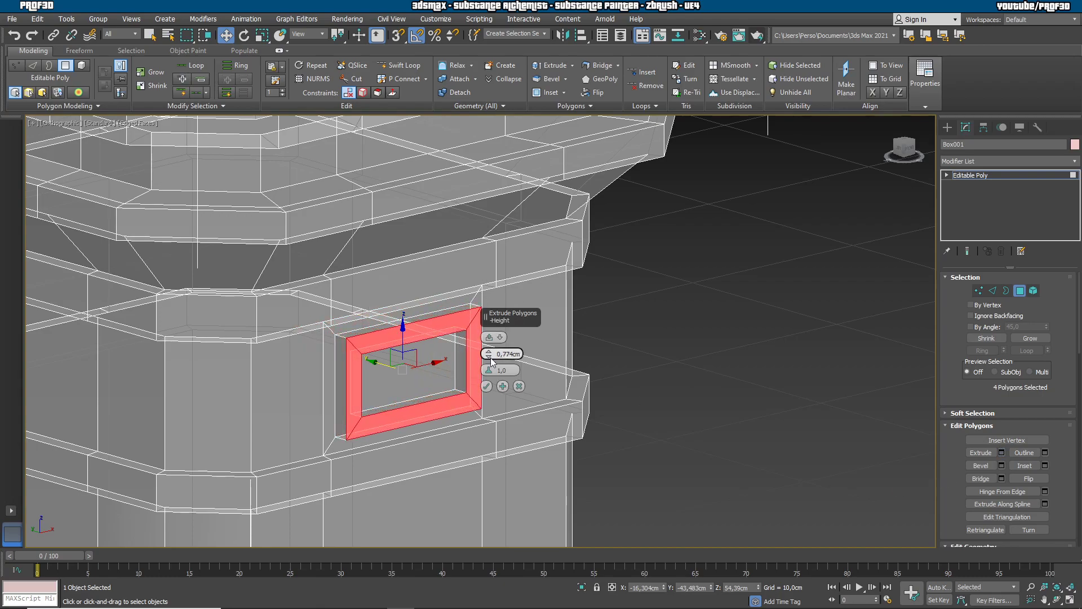
{"action": "left_click", "coordinate": [486, 386]}
{"action": "left_click", "coordinate": [740, 432]}
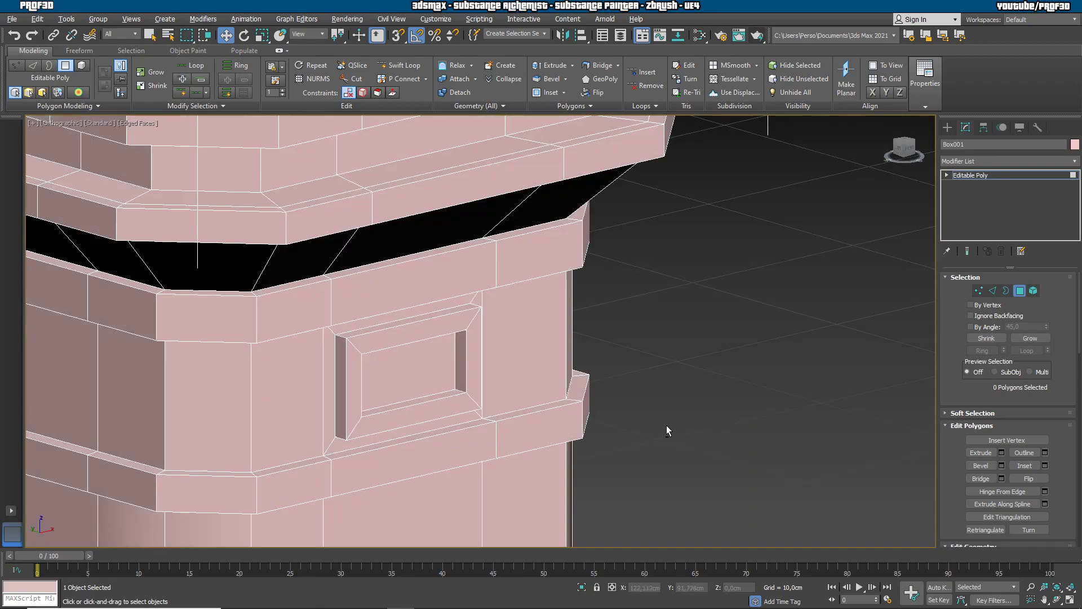
Inspect the framed window and the tower body from several angles, picking the recessed centre polygon of the window.
{"action": "scroll", "coordinate": [580, 418], "scroll_direction": "down", "scroll_amount": 6}
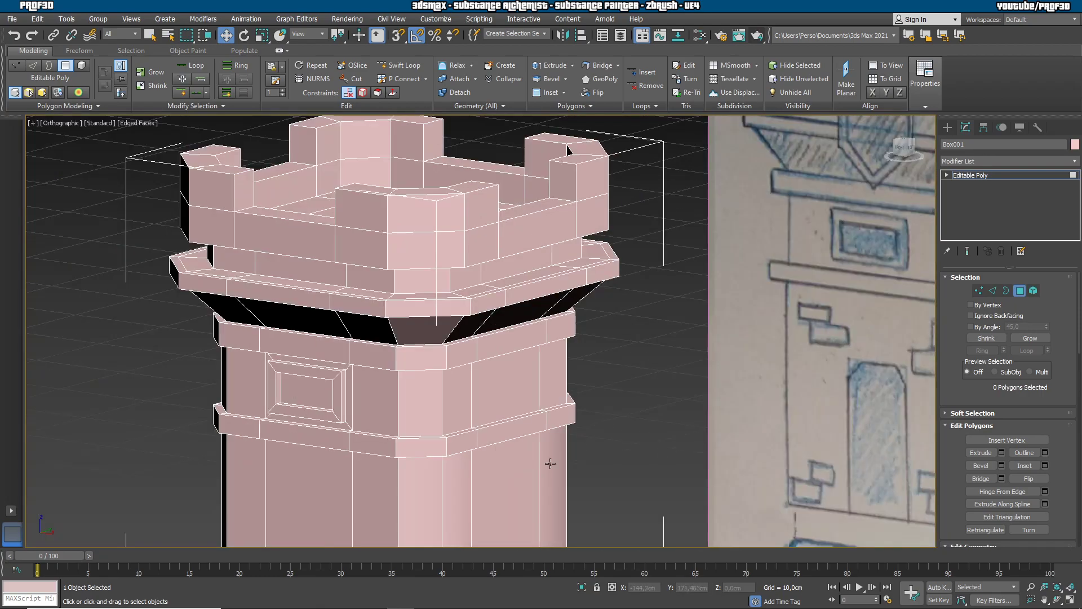
{"action": "middle_click_drag", "start_coordinate": [586, 428], "coordinate": [628, 358]}
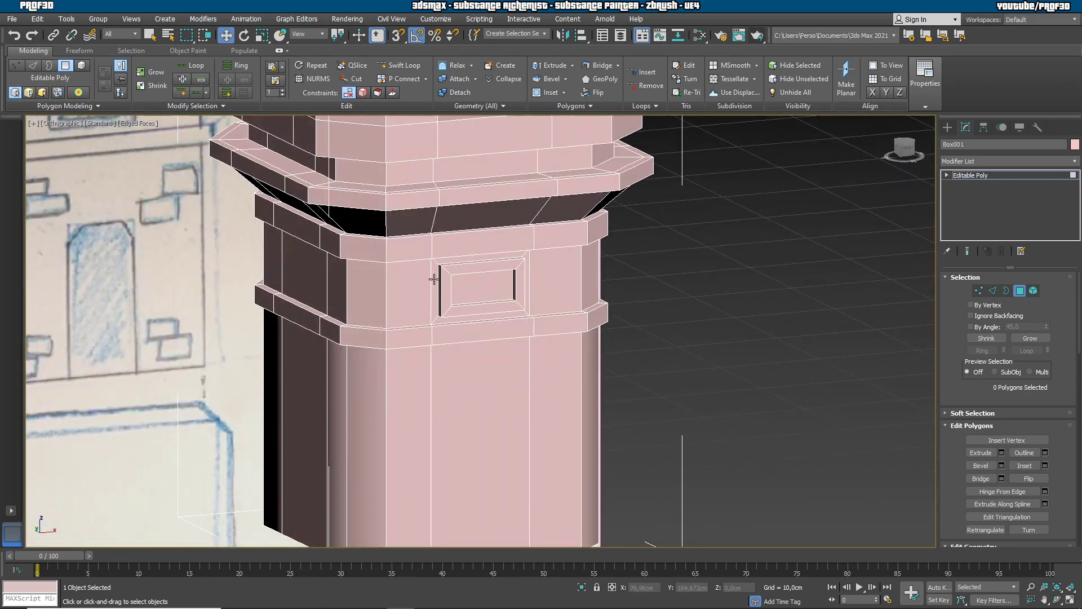
{"action": "middle_click_drag", "start_coordinate": [527, 332], "coordinate": [542, 396]}
{"action": "left_click", "coordinate": [483, 340]}
{"action": "middle_click_drag", "start_coordinate": [593, 467], "coordinate": [788, 444], "text": "alt"}
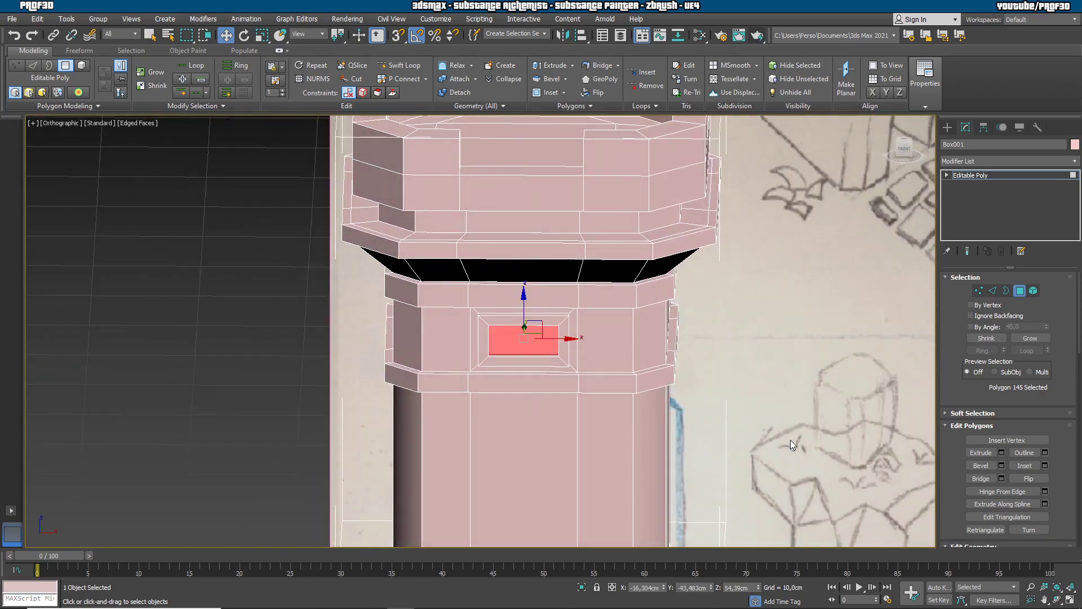
{"action": "middle_click_drag", "start_coordinate": [180, 362], "coordinate": [376, 442], "text": "alt"}
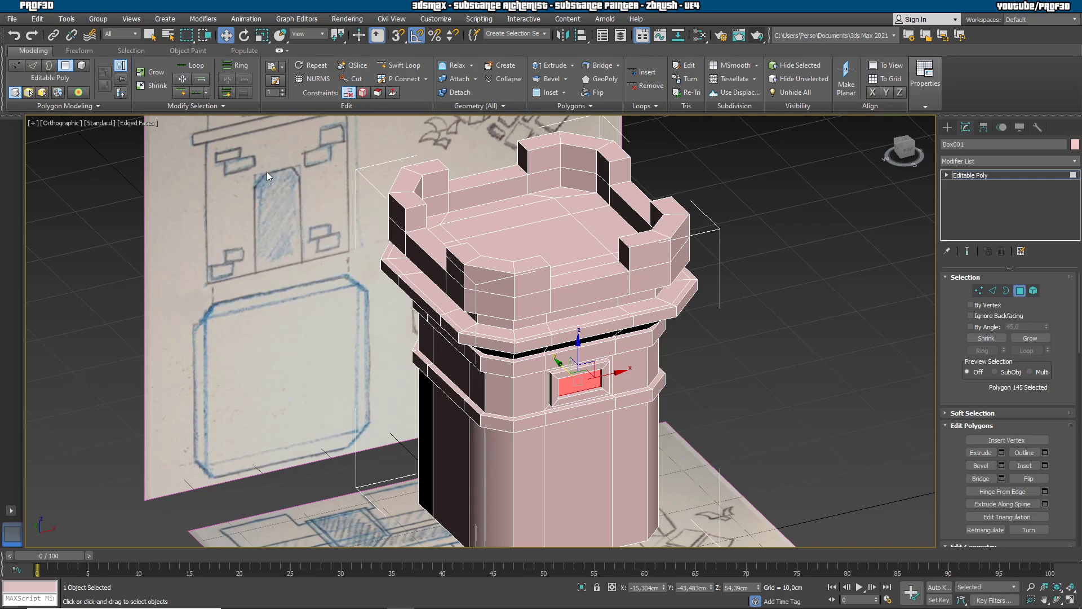
{"action": "middle_click_drag", "start_coordinate": [611, 477], "coordinate": [593, 404]}
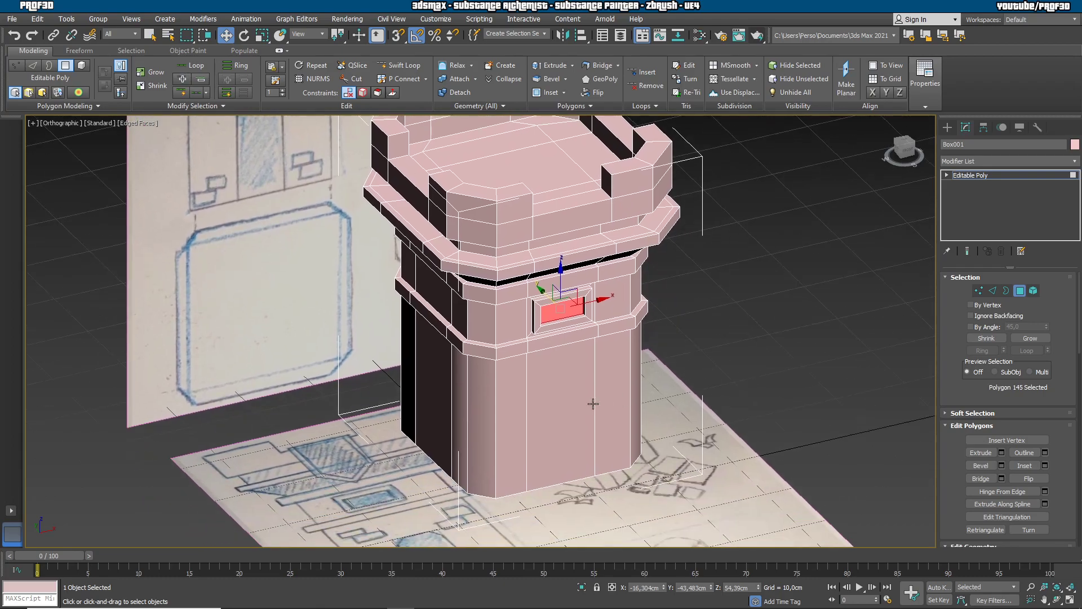
Inset the central front wall polygon below the lower band slightly, with the tower see-through in the Front view.
{"action": "left_click", "coordinate": [591, 404]}
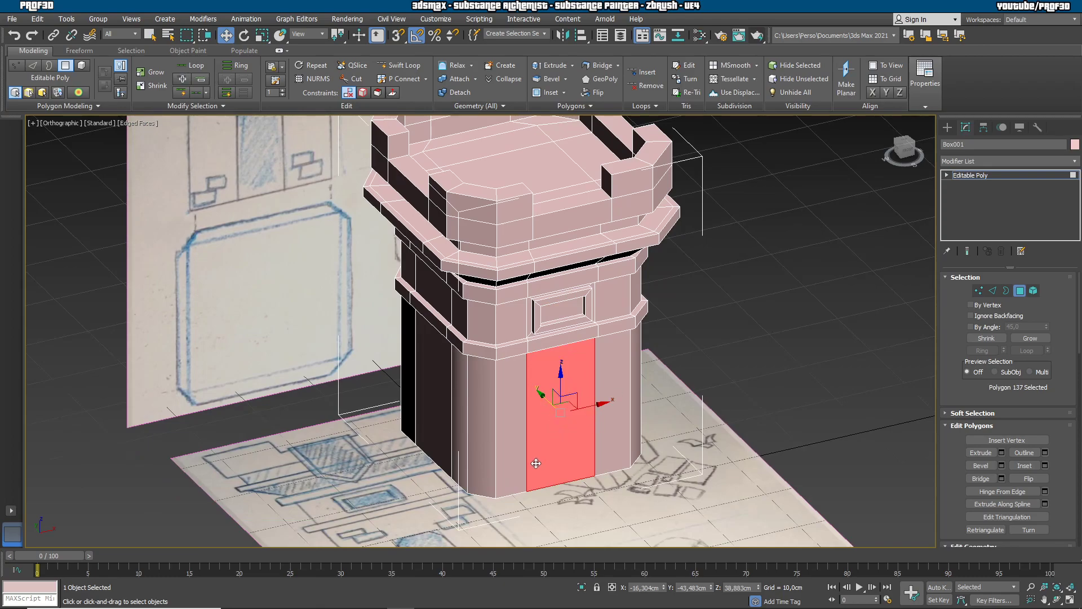
{"action": "key", "text": "f"}
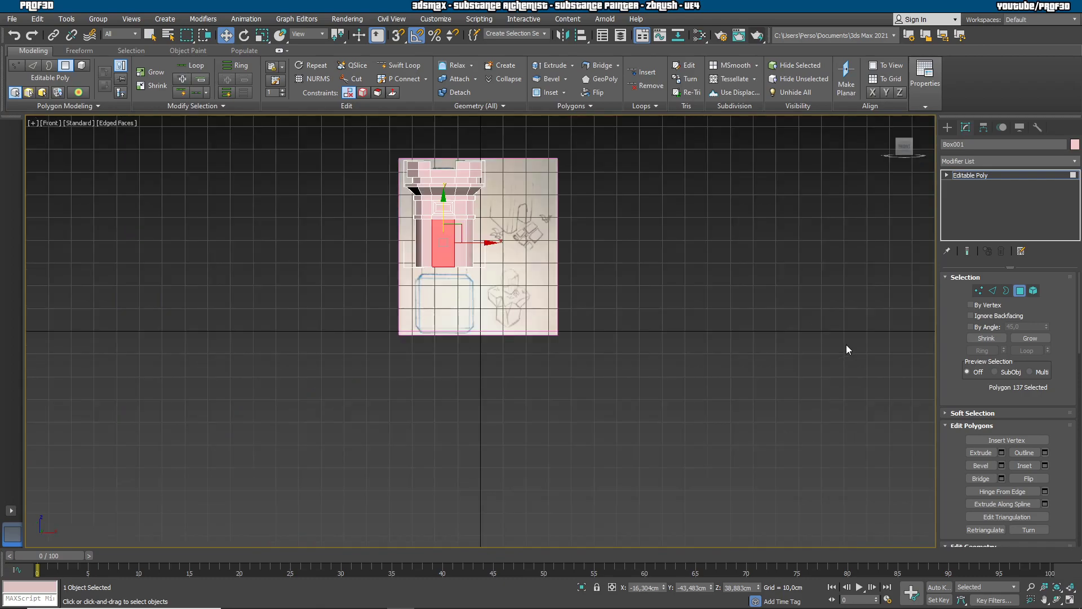
{"action": "key", "text": "z"}
{"action": "key", "text": "alt+x"}
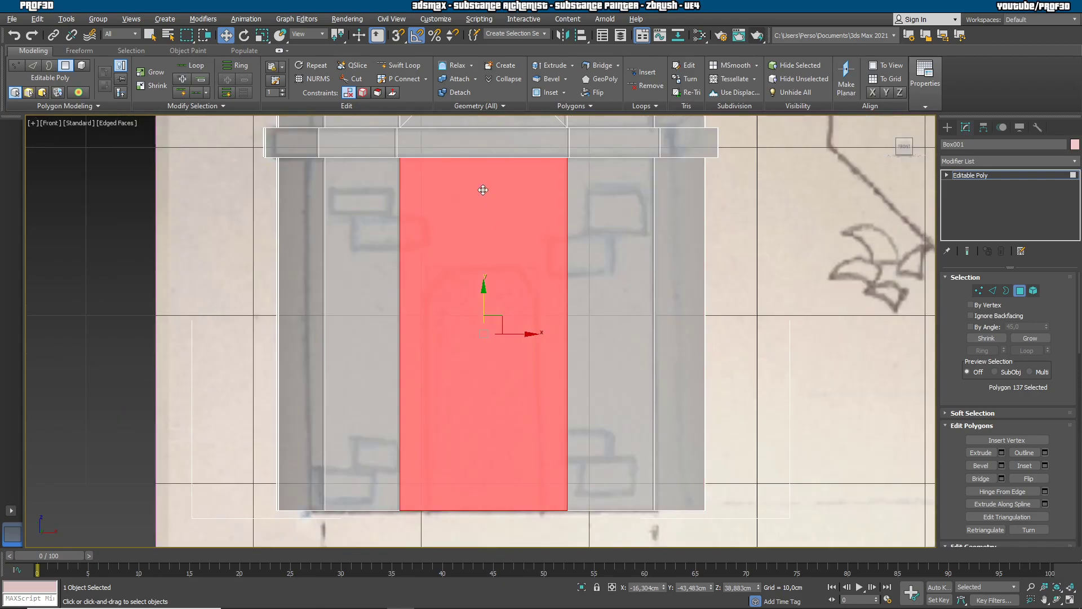
{"action": "left_click", "coordinate": [1025, 466]}
{"action": "left_click_drag", "start_coordinate": [488, 351], "coordinate": [485, 359]}
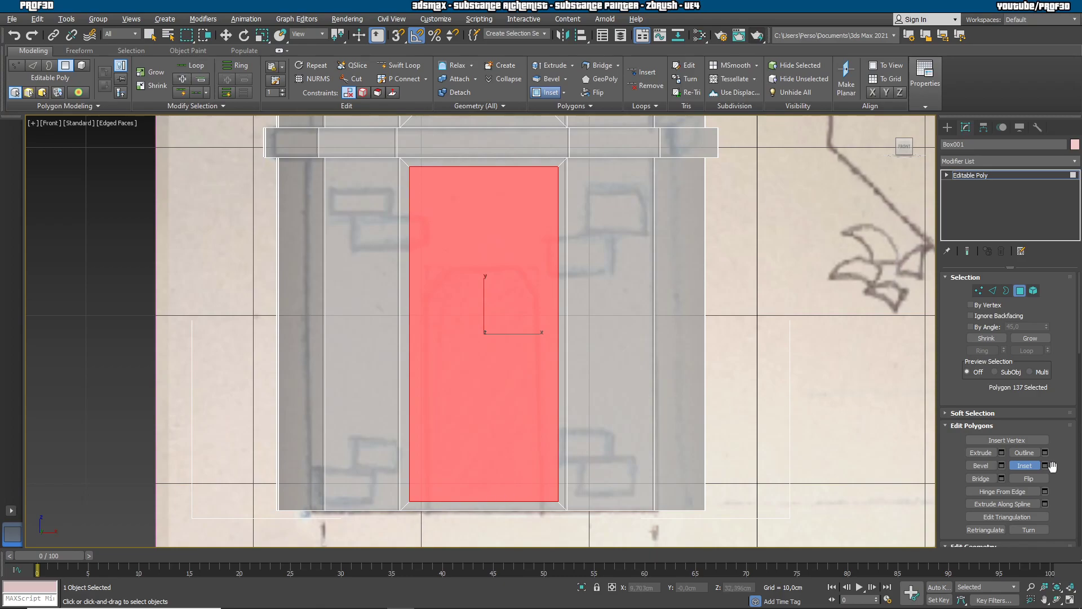
{"action": "key", "text": "w"}
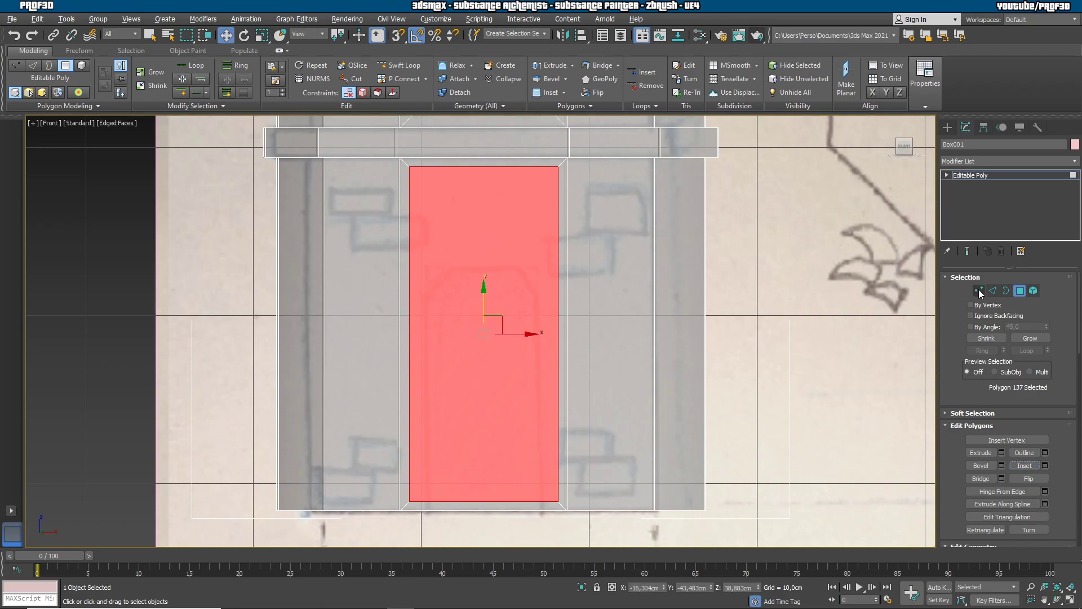
Move the vertices of the inset polygon to match the side edges and the top edge of the sketched door.
{"action": "left_click", "coordinate": [979, 290]}
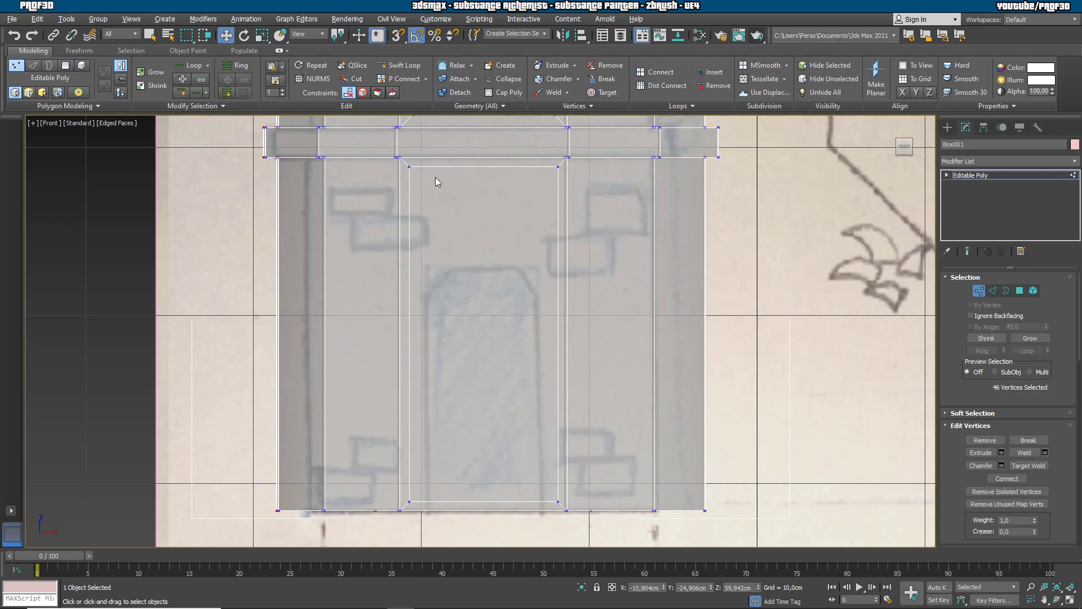
{"action": "left_click", "coordinate": [409, 166]}
{"action": "left_click_drag", "start_coordinate": [435, 336], "coordinate": [452, 336]}
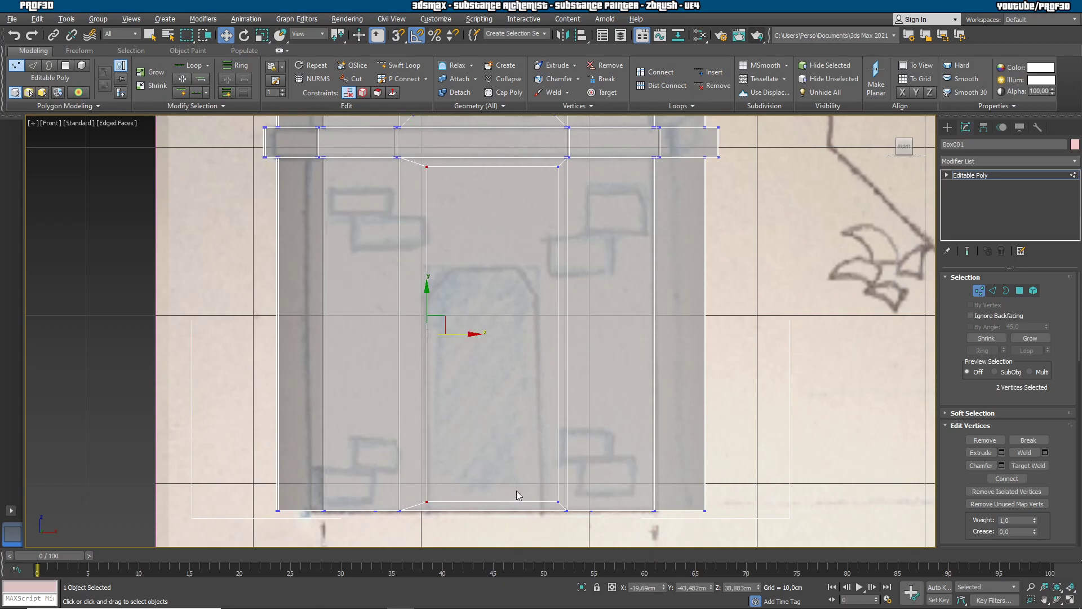
{"action": "left_click", "coordinate": [558, 500]}
{"action": "left_click", "coordinate": [558, 168], "text": "ctrl"}
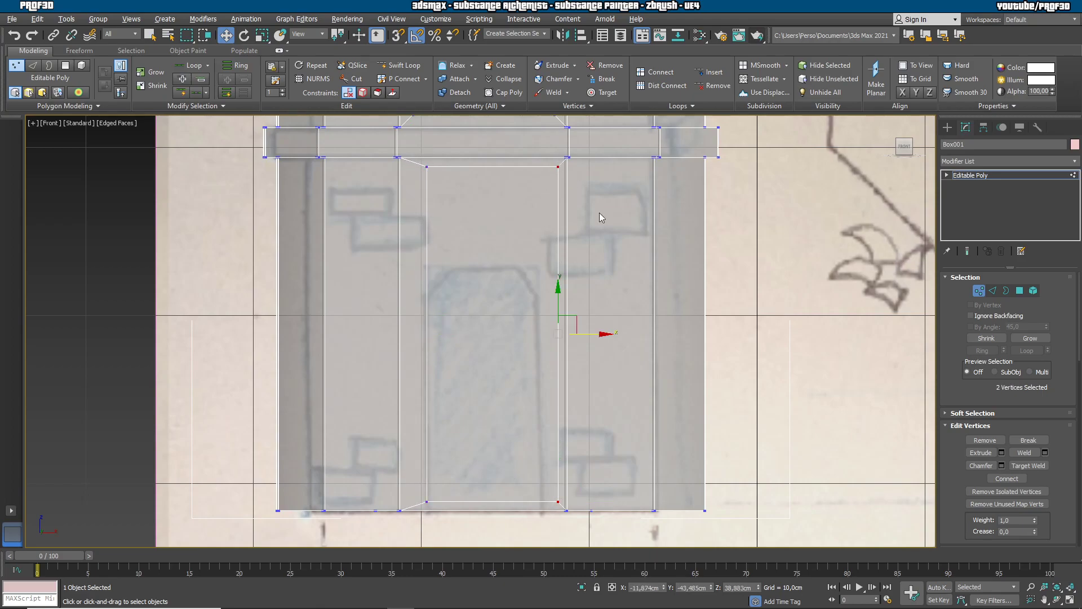
{"action": "left_click_drag", "start_coordinate": [580, 334], "coordinate": [562, 334]}
{"action": "left_click", "coordinate": [426, 167]}
{"action": "left_click", "coordinate": [541, 167], "text": "ctrl"}
{"action": "left_click_drag", "start_coordinate": [483, 136], "coordinate": [500, 237]}
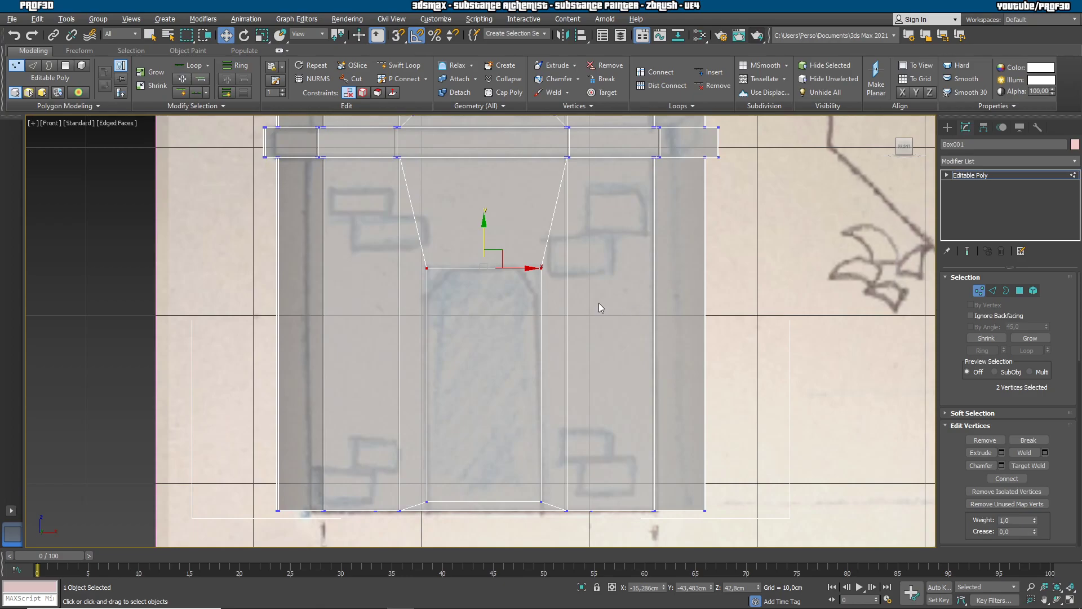
Add an edge loop just below the door's top edge and move the two top corner vertices inward to form the sketched bevelled corners.
{"action": "left_click", "coordinate": [399, 65]}
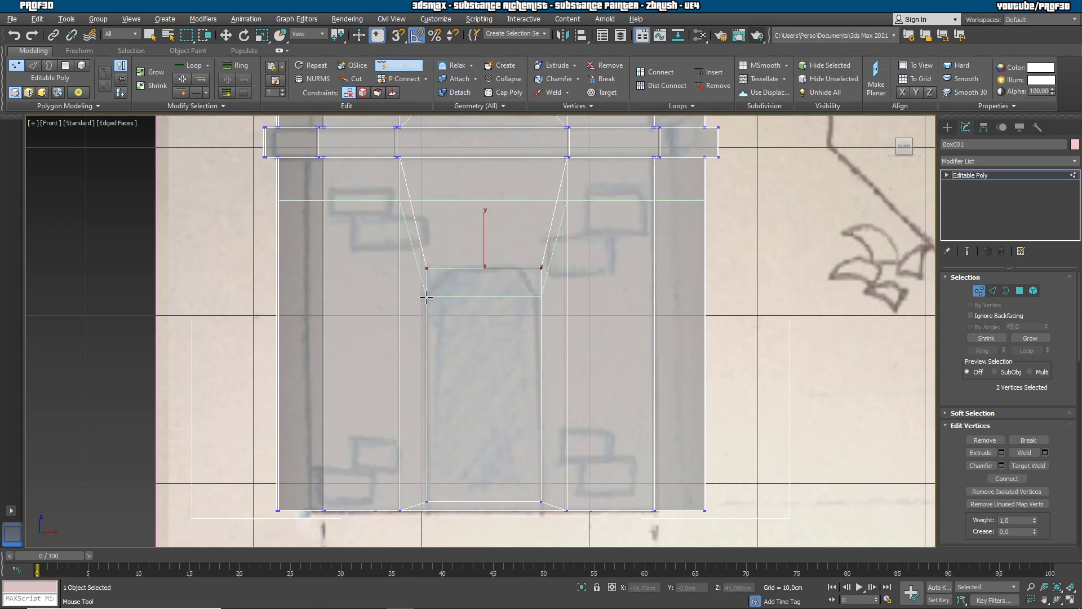
{"action": "left_click", "coordinate": [426, 297]}
{"action": "right_click", "coordinate": [457, 355]}
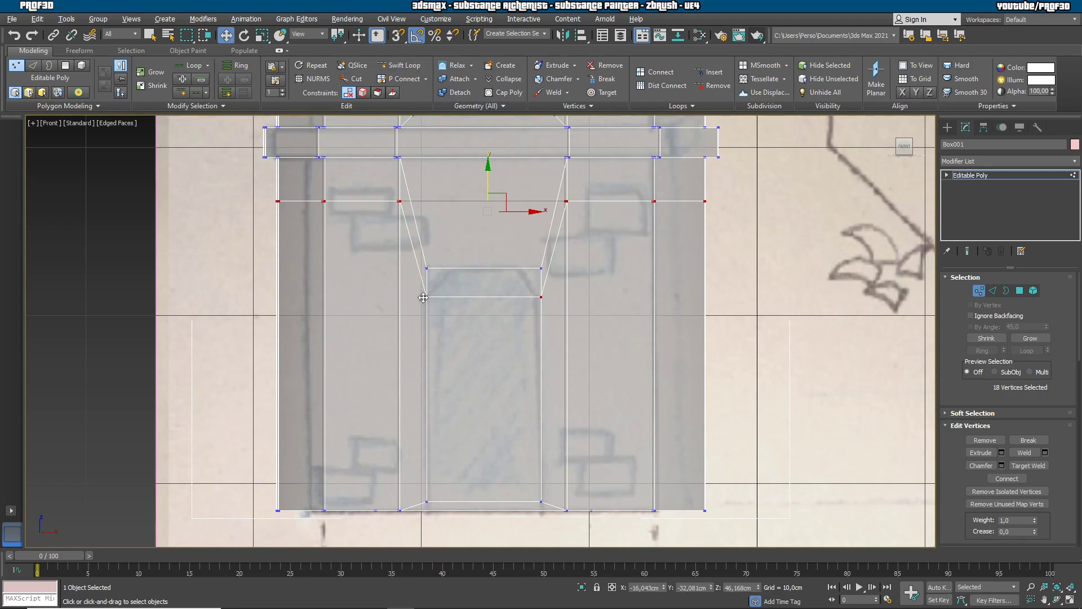
{"action": "left_click", "coordinate": [428, 269]}
{"action": "left_click_drag", "start_coordinate": [464, 270], "coordinate": [489, 269]}
{"action": "left_click", "coordinate": [543, 268]}
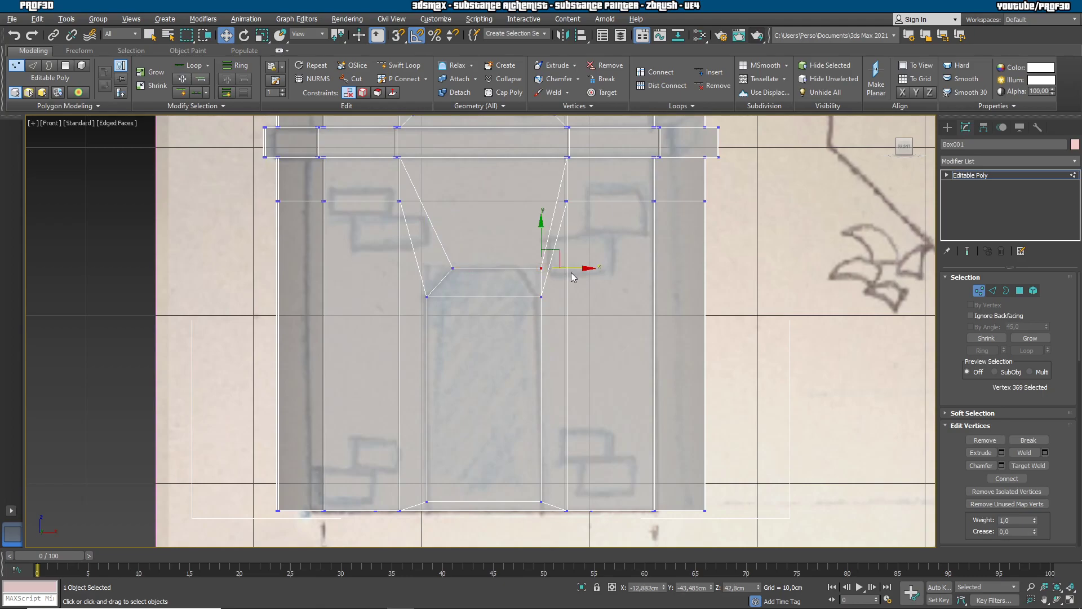
{"action": "left_click_drag", "start_coordinate": [563, 266], "coordinate": [540, 266]}
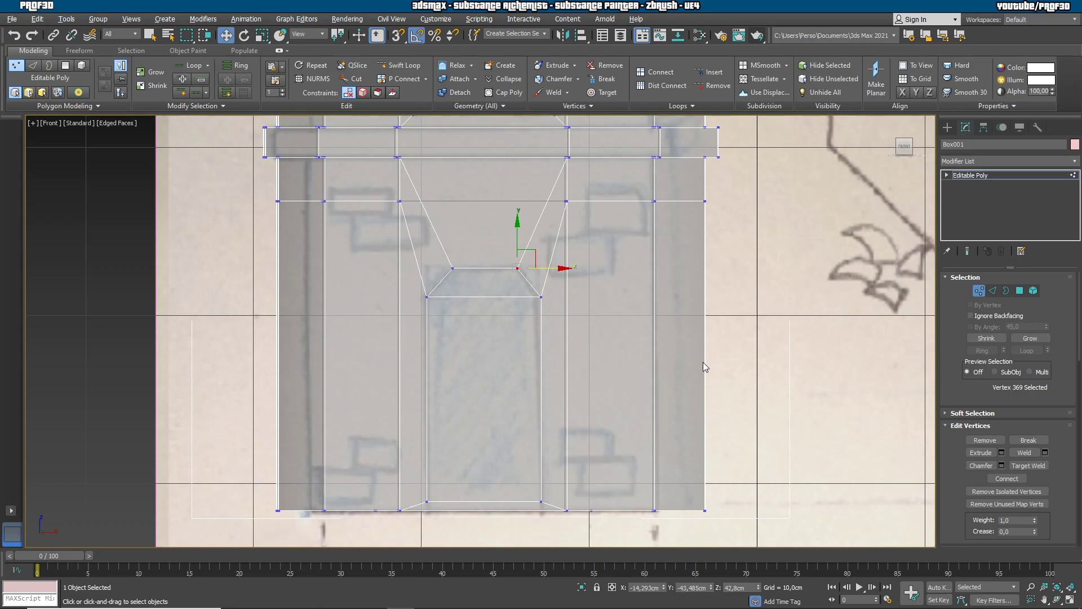
Check the door outline in different display modes and from an angle, and return to the see-through Front view.
{"action": "key", "text": "F4"}
{"action": "key", "text": "F4"}
{"action": "key", "text": "F3"}
{"action": "key", "text": "F3"}
{"action": "key", "text": "alt+x"}
{"action": "middle_click_drag", "start_coordinate": [581, 330], "coordinate": [608, 341], "text": "alt"}
{"action": "key", "text": "f"}
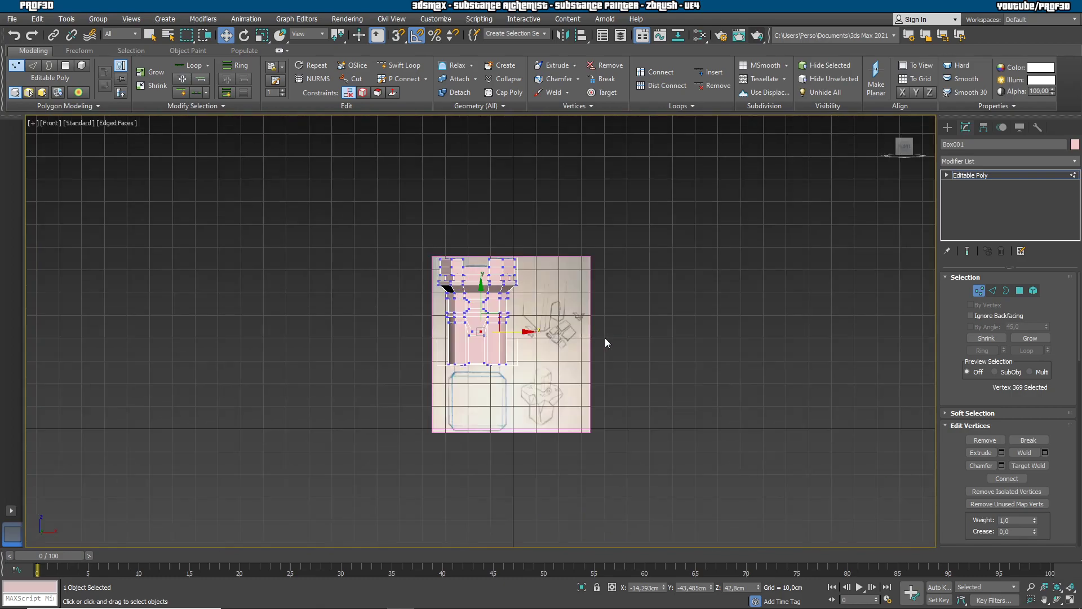
{"action": "scroll", "coordinate": [448, 349], "scroll_direction": "up", "scroll_amount": 4}
{"action": "scroll", "coordinate": [448, 353], "scroll_direction": "up", "scroll_amount": 5}
{"action": "scroll", "coordinate": [627, 386], "scroll_direction": "down", "scroll_amount": 1}
{"action": "key", "text": "alt+x"}
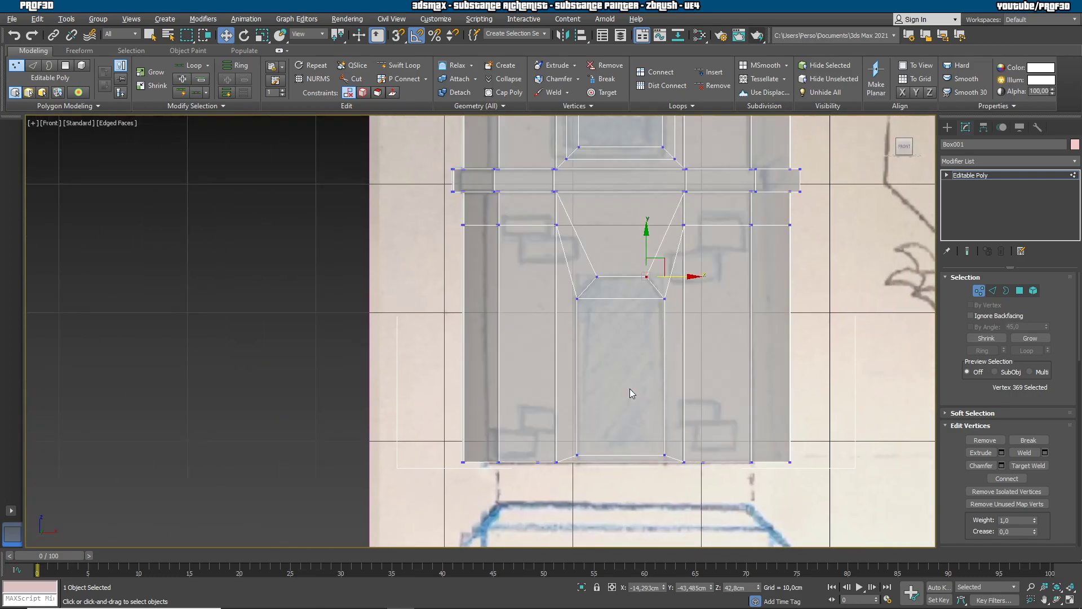
{"action": "scroll", "coordinate": [628, 391], "scroll_direction": "up", "scroll_amount": 2}
{"action": "middle_click_drag", "start_coordinate": [685, 351], "coordinate": [665, 346]}
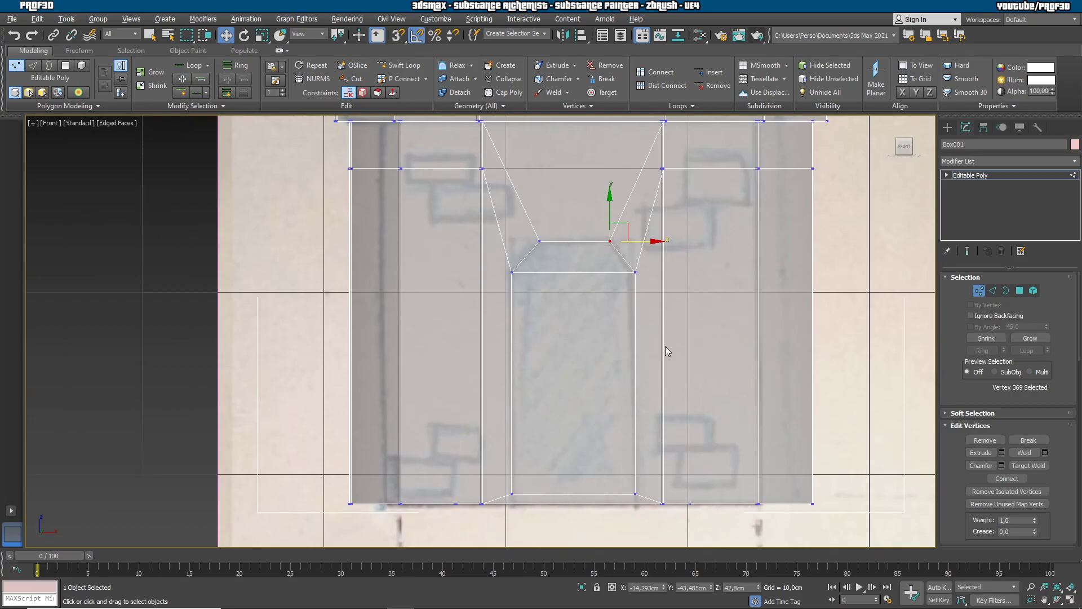
Extrude the two door polygons deep into the tower to form the doorway and clear the selection.
{"action": "left_click", "coordinate": [1019, 290]}
{"action": "middle_click_drag", "start_coordinate": [640, 393], "coordinate": [752, 412], "text": "alt"}
{"action": "left_click", "coordinate": [986, 455]}
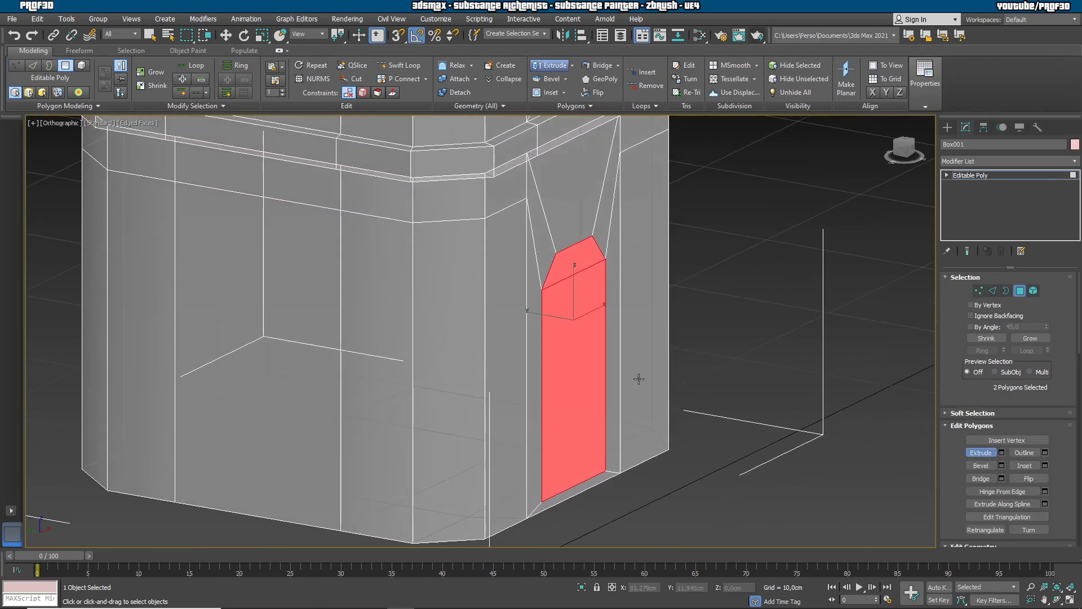
{"action": "left_click_drag", "start_coordinate": [580, 362], "coordinate": [583, 254]}
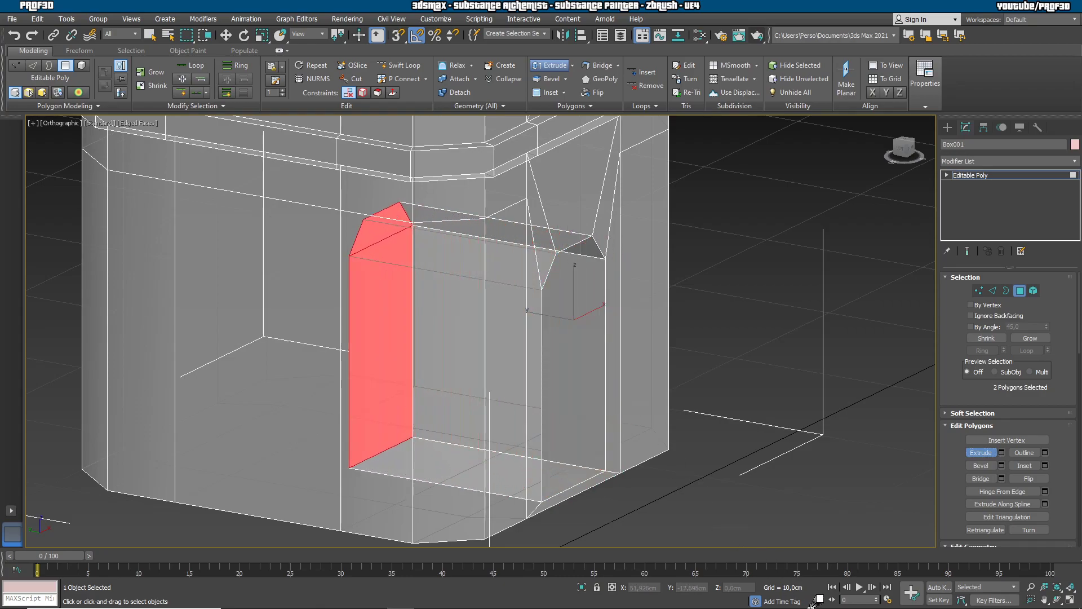
{"action": "right_click", "coordinate": [845, 507]}
{"action": "left_click", "coordinate": [839, 496]}
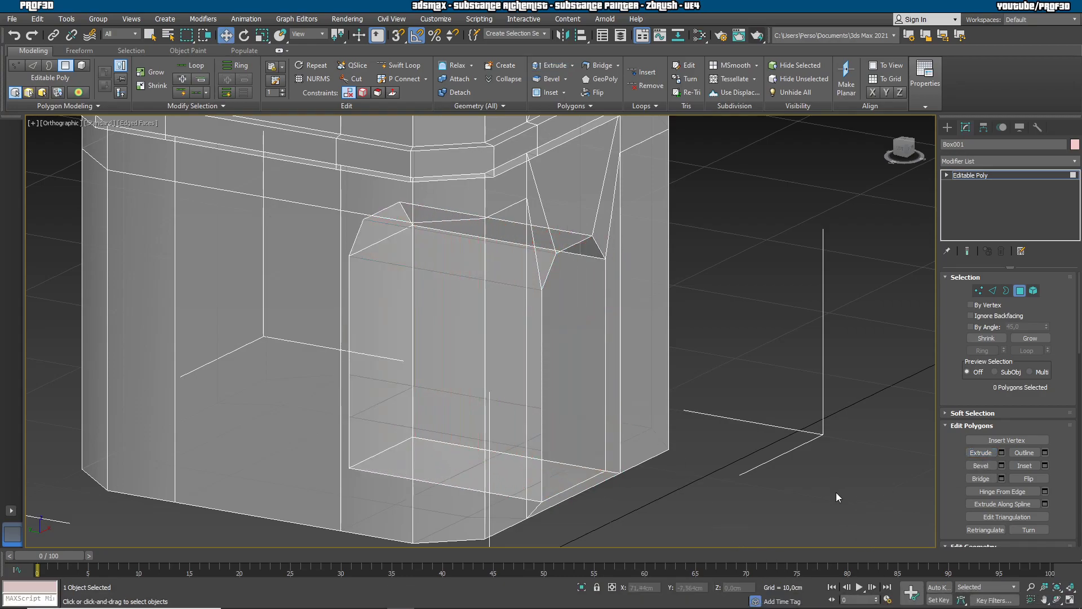
Examine the doorway and the whole tower from several sides, shaded and see-through, ending in a Front close-up of the sketched bricks.
{"action": "middle_click_drag", "start_coordinate": [839, 499], "coordinate": [810, 498], "text": "alt"}
{"action": "key", "text": "shift+z"}
{"action": "key", "text": "shift+z"}
{"action": "key", "text": "shift+z"}
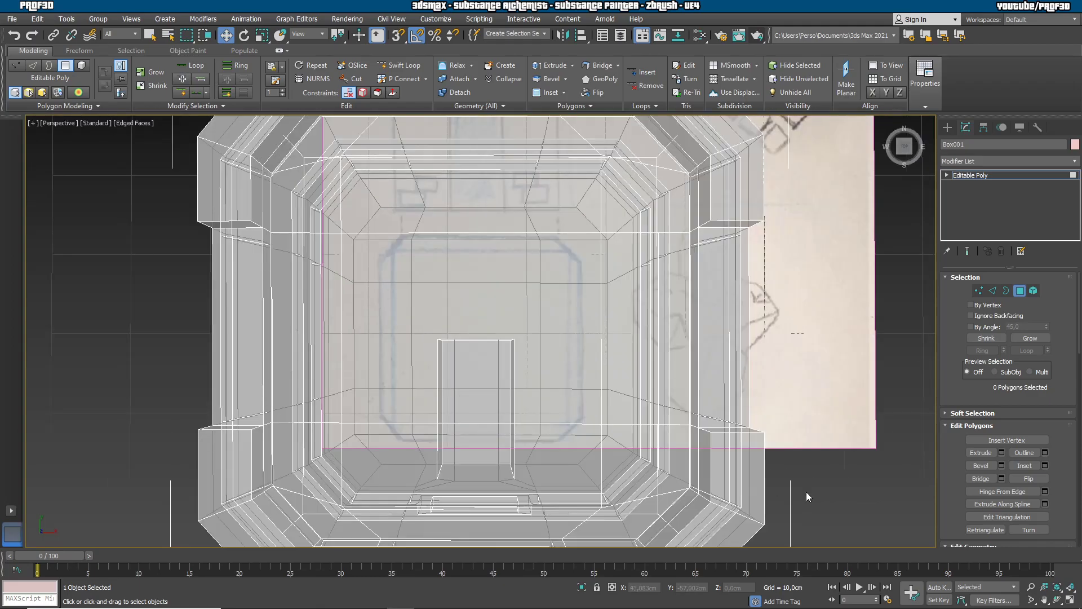
{"action": "key", "text": "shift+z"}
{"action": "key", "text": "shift+z"}
{"action": "key", "text": "shift+z"}
{"action": "key", "text": "shift+z"}
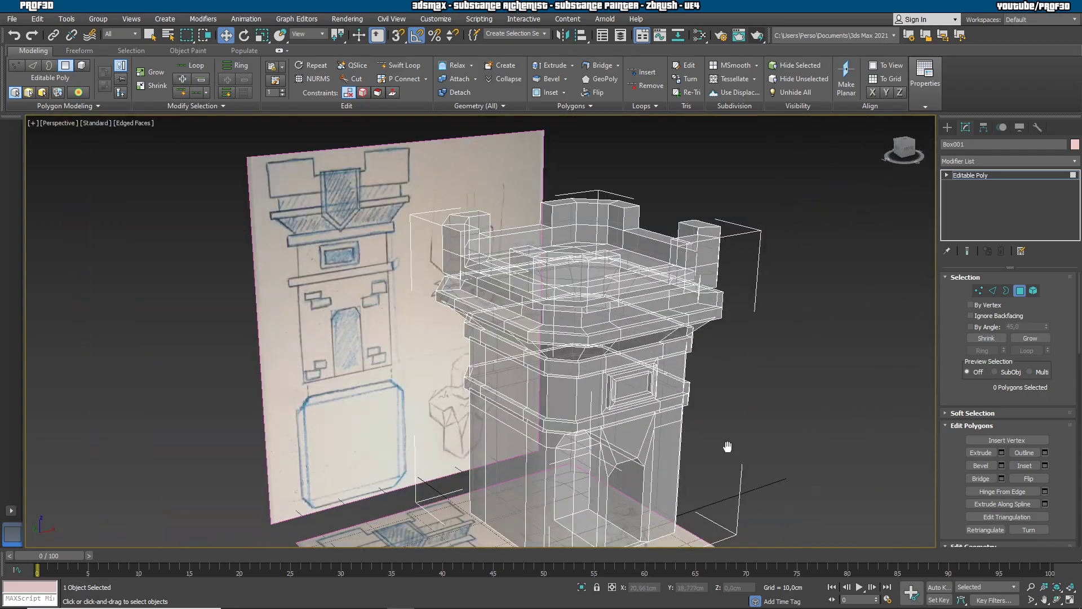
{"action": "key", "text": "shift+z"}
{"action": "key", "text": "shift+z"}
{"action": "key", "text": "shift+z"}
{"action": "key", "text": "shift+z"}
{"action": "key", "text": "shift+z"}
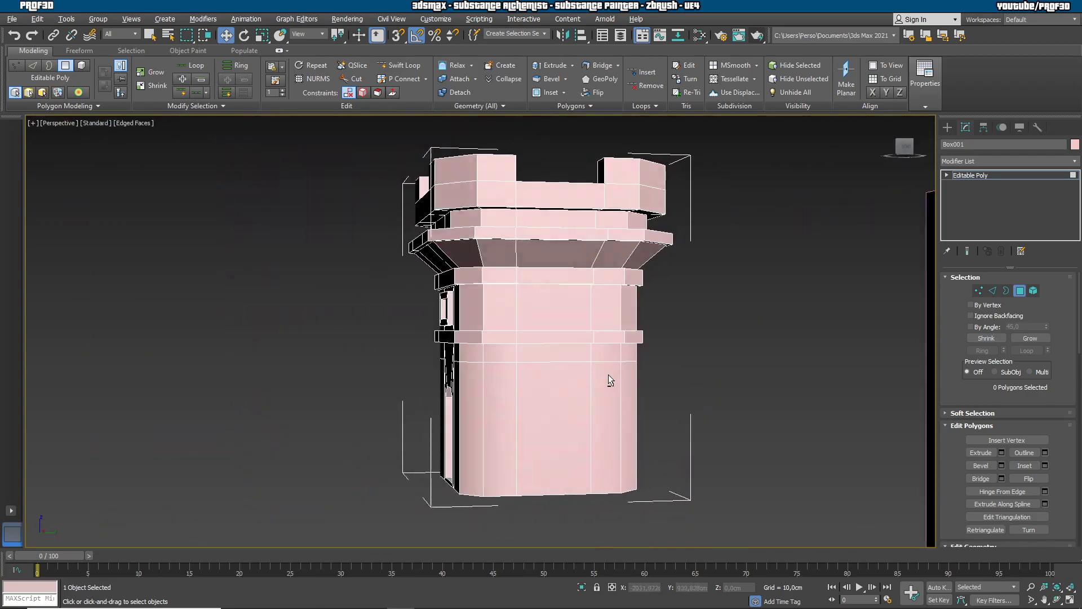
{"action": "key", "text": "shift+z"}
{"action": "key", "text": "shift+z"}
{"action": "key", "text": "shift+z"}
{"action": "key", "text": "shift+z"}
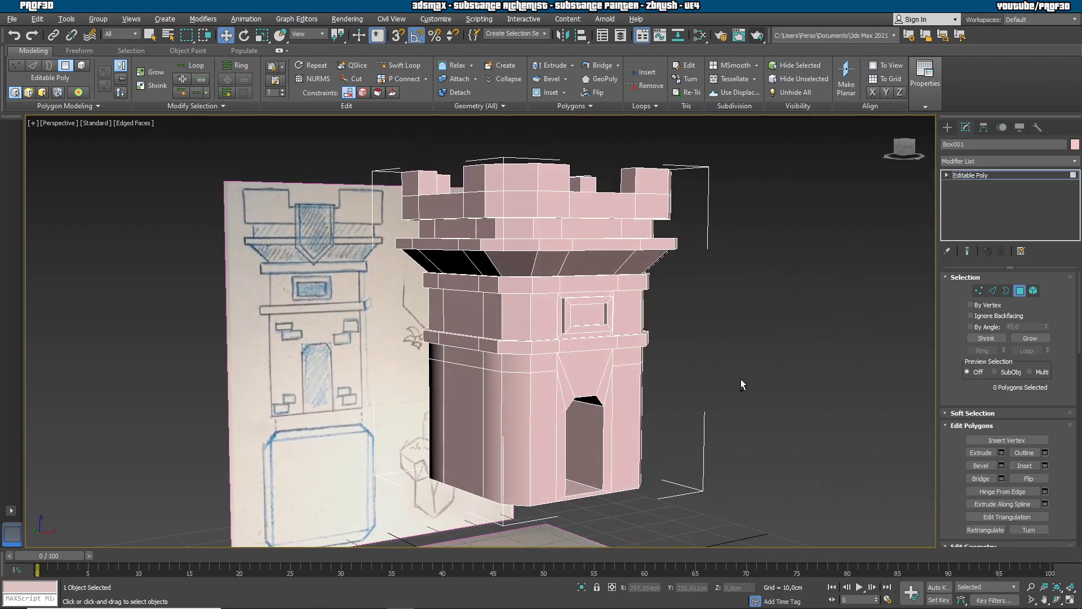
{"action": "key", "text": "shift+z"}
{"action": "key", "text": "shift+z"}
{"action": "key", "text": "shift+z"}
{"action": "key", "text": "shift+z"}
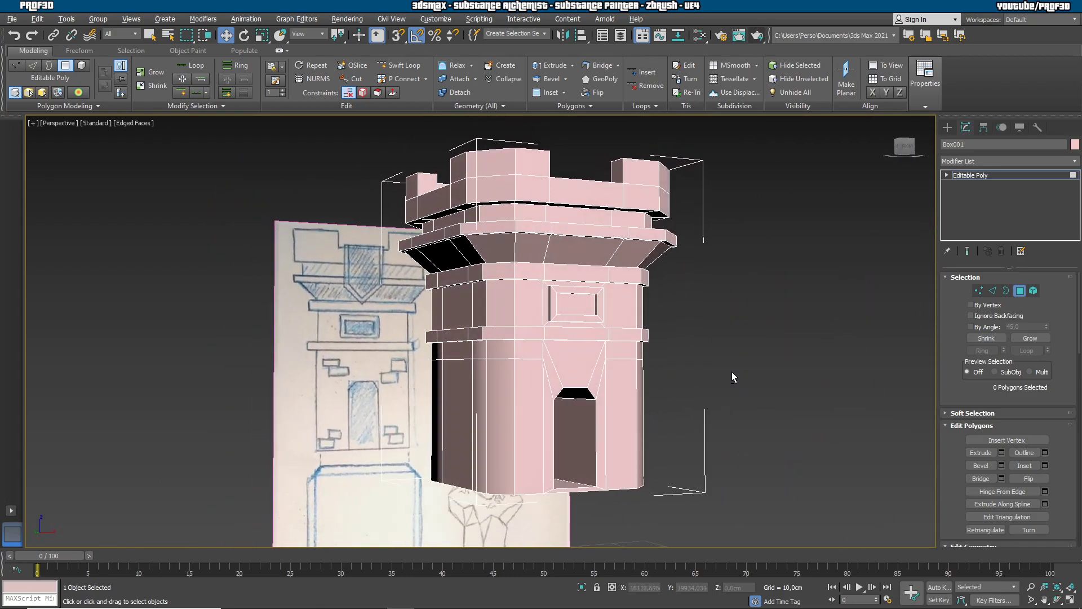
{"action": "key", "text": "shift+z"}
{"action": "key", "text": "shift+z"}
{"action": "key", "text": "shift+z"}
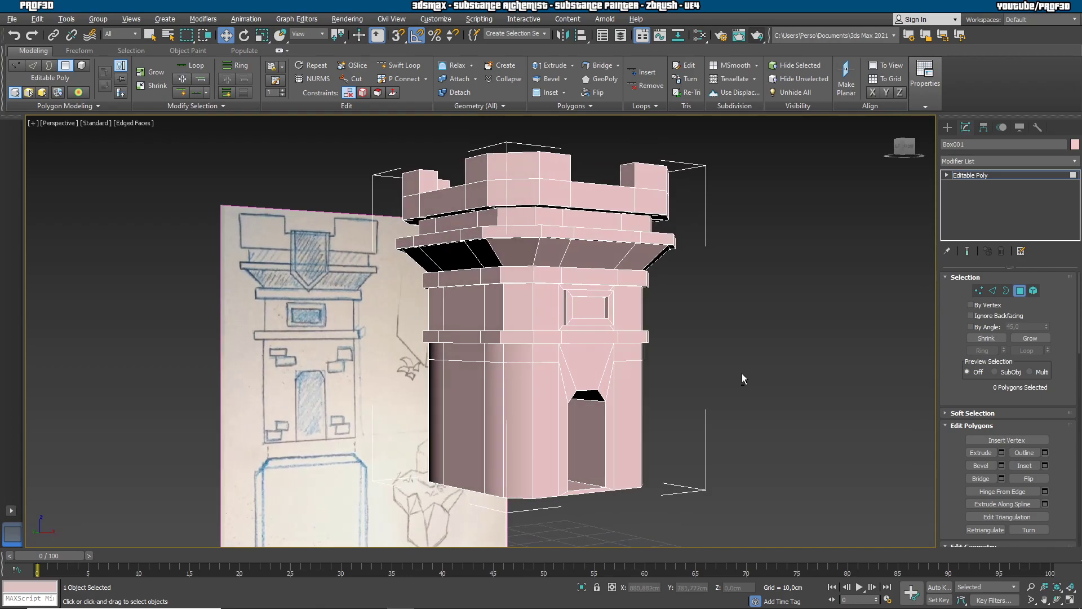
{"action": "key", "text": "shift+z"}
{"action": "key", "text": "shift+z"}
{"action": "key", "text": "shift+z"}
{"action": "key", "text": "shift+z"}
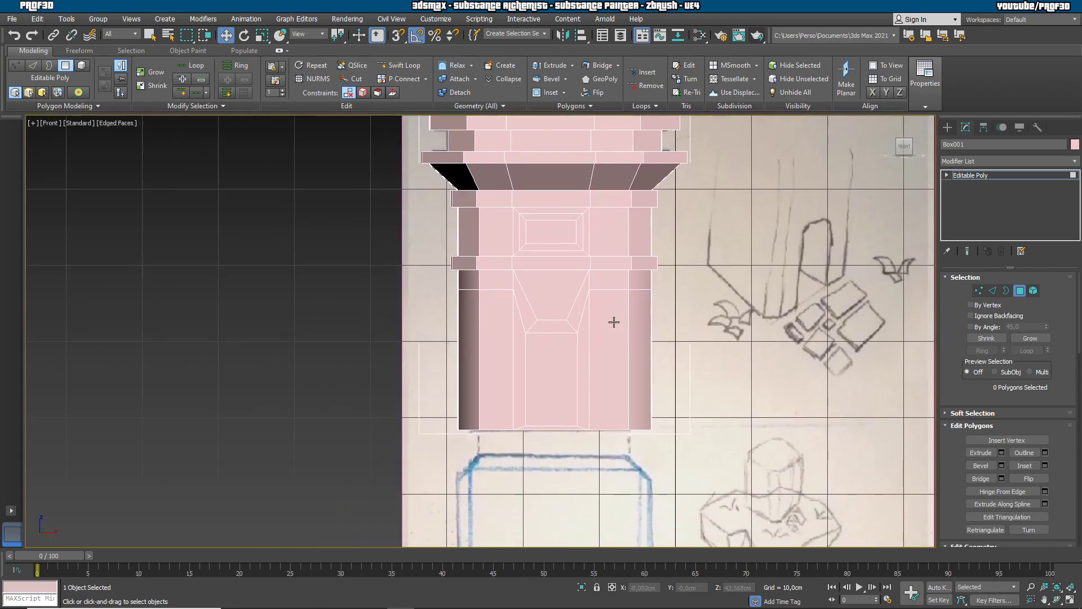
{"action": "key", "text": "shift+z"}
{"action": "key", "text": "shift+z"}
{"action": "key", "text": "shift+z"}
{"action": "key", "text": "shift+z"}
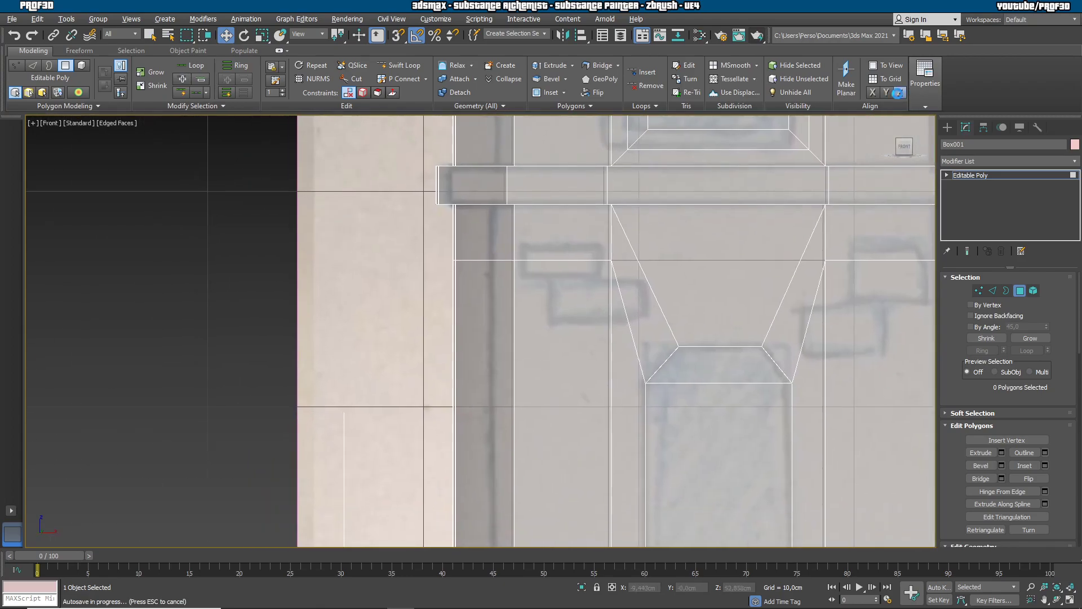
Try to create a box over the upper sketched brick left of the door in the Front view, and delete it.
{"action": "left_click", "coordinate": [948, 128]}
{"action": "left_click", "coordinate": [983, 195]}
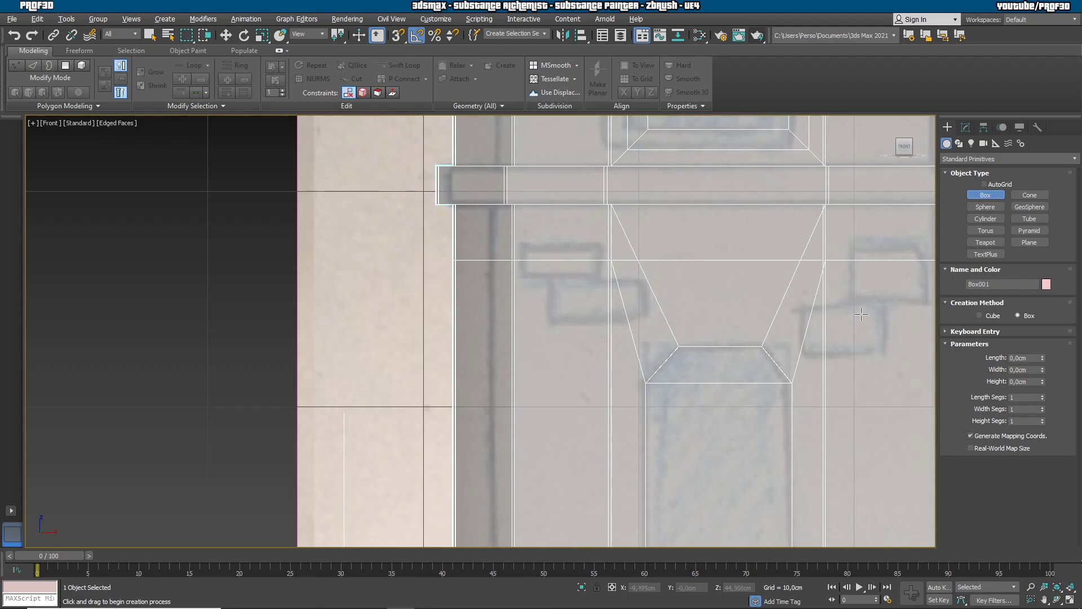
{"action": "middle_click_drag", "start_coordinate": [860, 318], "coordinate": [765, 307]}
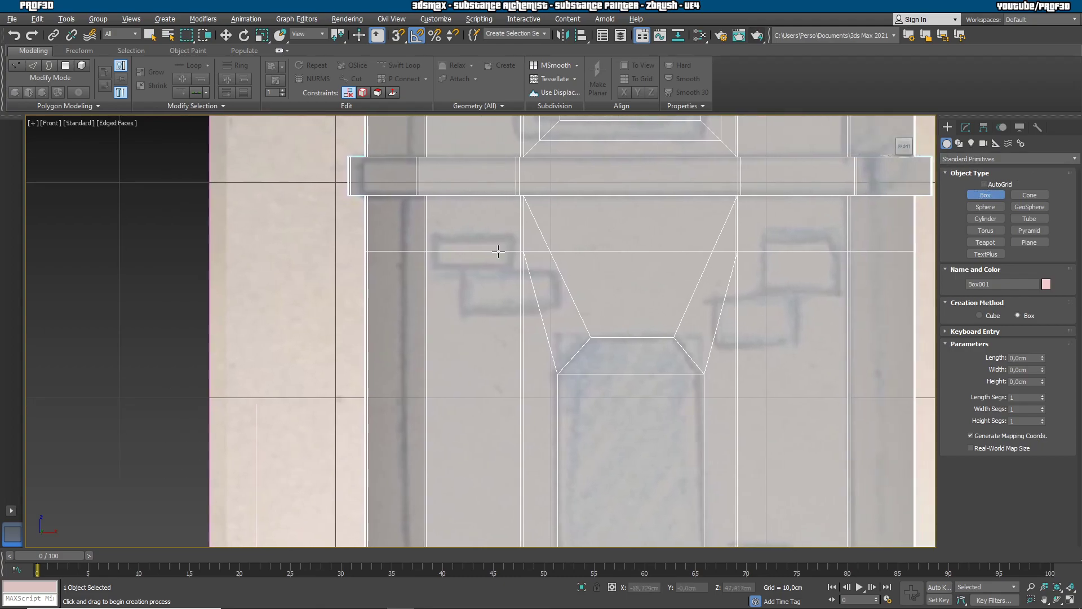
{"action": "scroll", "coordinate": [454, 253], "scroll_direction": "up", "scroll_amount": 3}
{"action": "left_click_drag", "start_coordinate": [423, 219], "coordinate": [575, 283]}
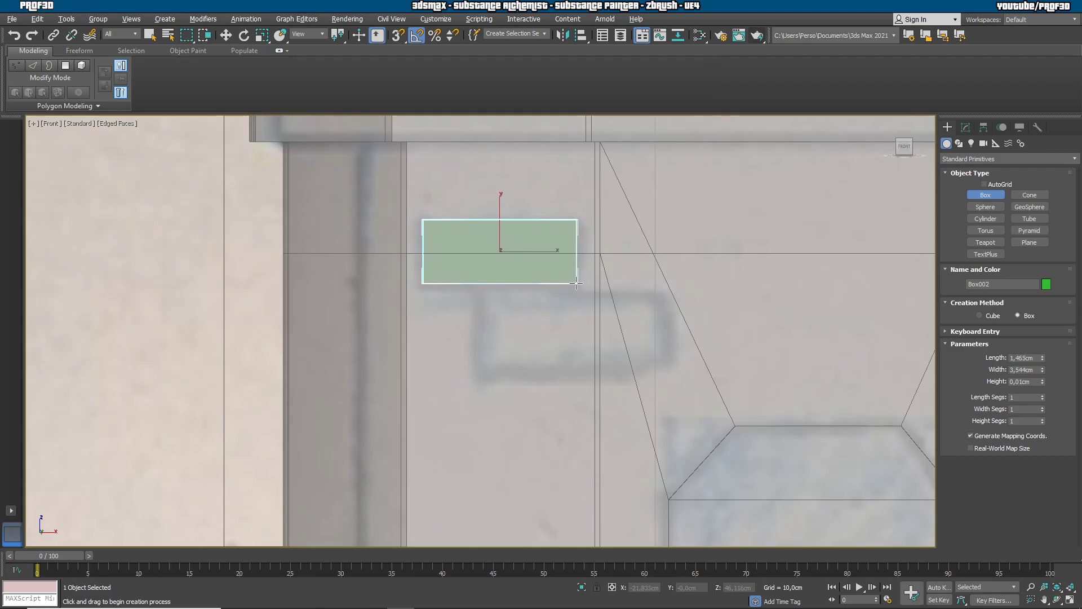
{"action": "middle_click_drag", "start_coordinate": [562, 338], "coordinate": [526, 367], "text": "alt"}
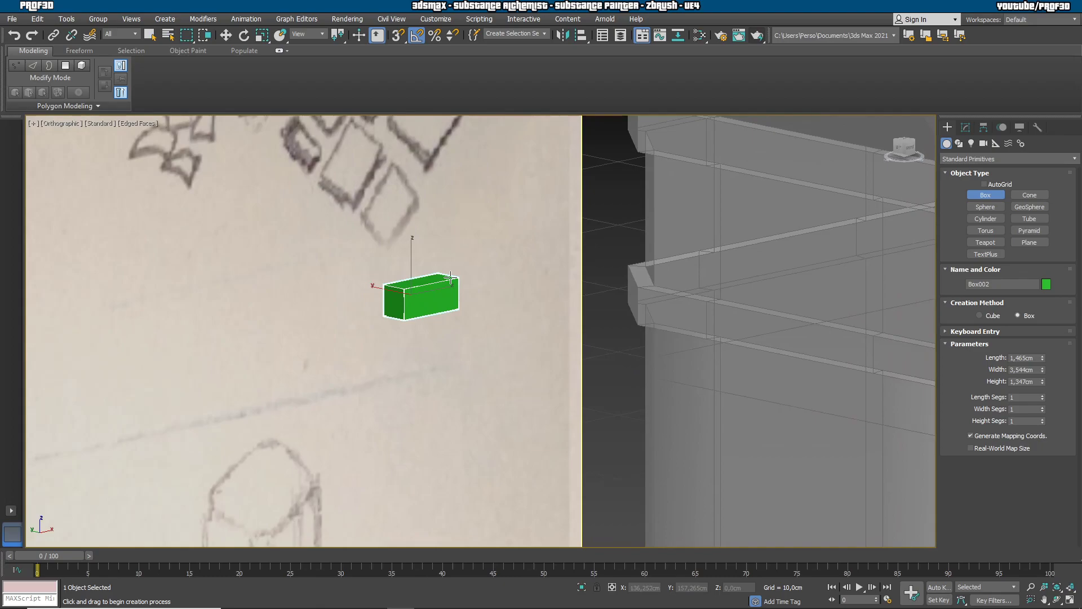
{"action": "key", "text": "Delete"}
With AutoGrid enabled, create a box on the tower wall over the upper-left sketched brick, about 3.5 cm wide, 1.5 cm long and 0.33 cm high.
{"action": "left_click", "coordinate": [1000, 187]}
{"action": "middle_click_drag", "start_coordinate": [754, 367], "coordinate": [314, 297]}
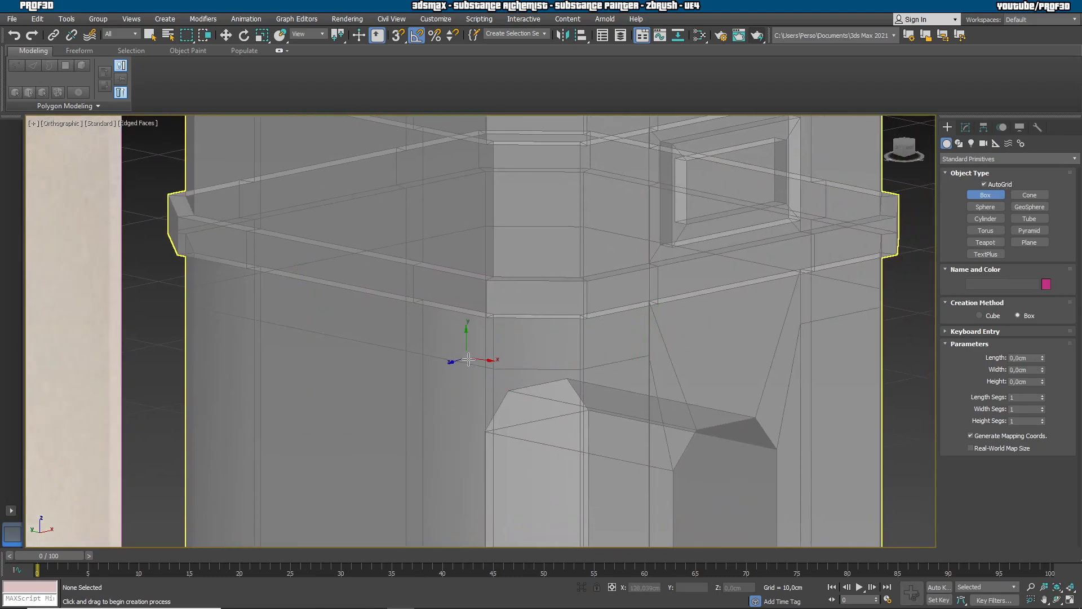
{"action": "key", "text": "f"}
{"action": "middle_click_drag", "start_coordinate": [386, 315], "coordinate": [392, 322]}
{"action": "scroll", "coordinate": [392, 322], "scroll_direction": "up", "scroll_amount": 10}
{"action": "mouse_move", "coordinate": [392, 234]}
{"action": "left_mouse_down"}
{"action": "mouse_move", "coordinate": [515, 298]}
{"action": "mouse_move", "coordinate": [579, 314]}
{"action": "left_mouse_up"}
{"action": "left_click", "coordinate": [570, 291]}
{"action": "middle_click_drag", "start_coordinate": [569, 291], "coordinate": [640, 391], "text": "alt"}
{"action": "left_click_drag", "start_coordinate": [1042, 381], "coordinate": [1037, 383]}
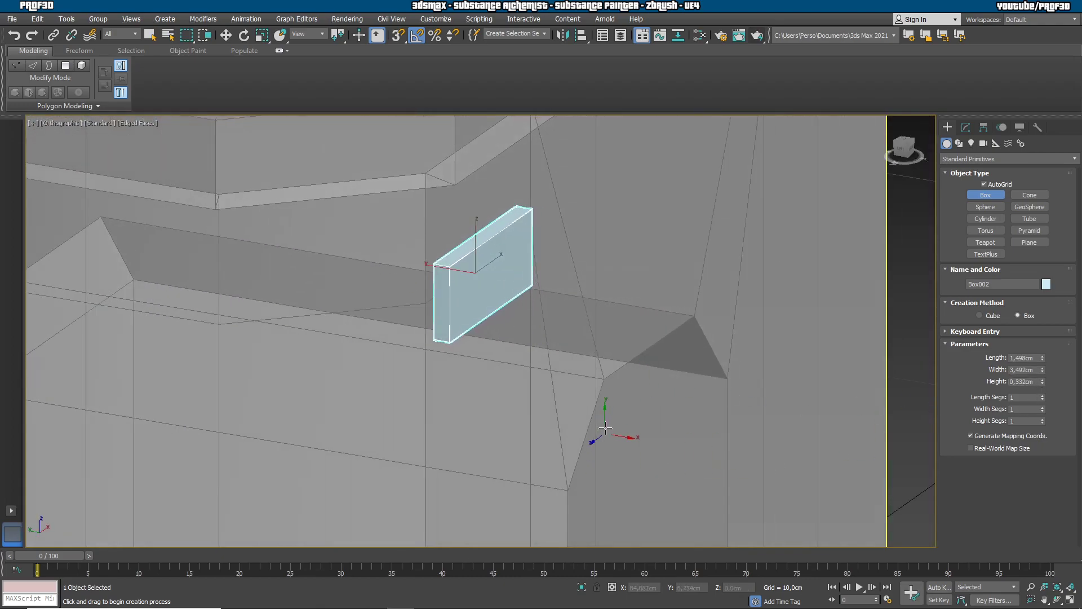
Return to the Front view close to the new brick and convert it to an Editable Poly.
{"action": "key", "text": "f"}
{"action": "scroll", "coordinate": [495, 415], "scroll_direction": "down", "scroll_amount": 4}
{"action": "middle_click_drag", "start_coordinate": [589, 420], "coordinate": [542, 309]}
{"action": "scroll", "coordinate": [548, 315], "scroll_direction": "up", "scroll_amount": 1}
{"action": "left_click", "coordinate": [965, 127]}
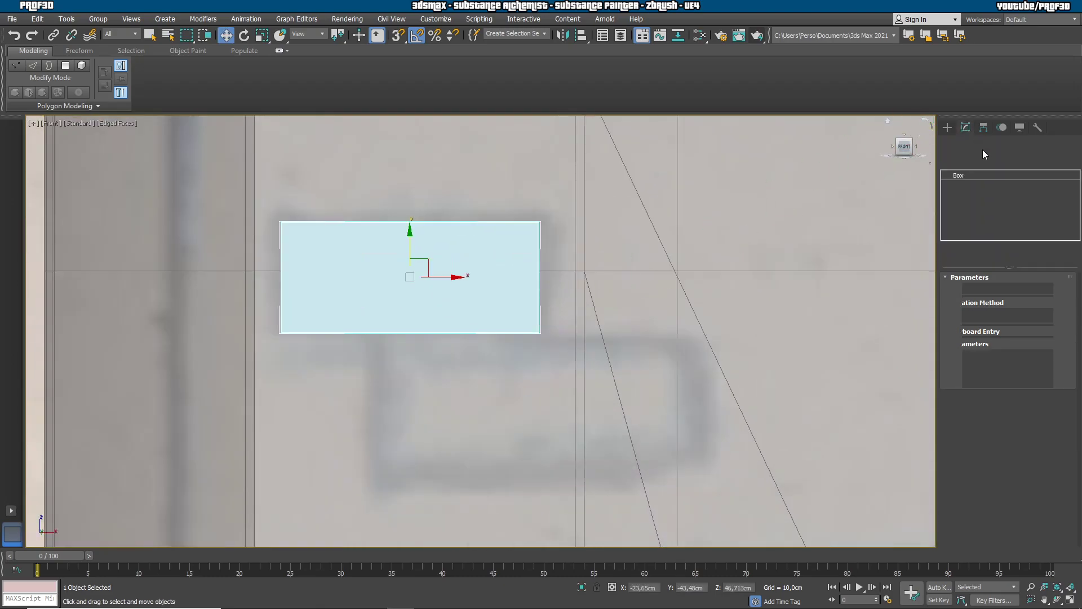
{"action": "right_click", "coordinate": [964, 175]}
{"action": "left_click", "coordinate": [1031, 258]}
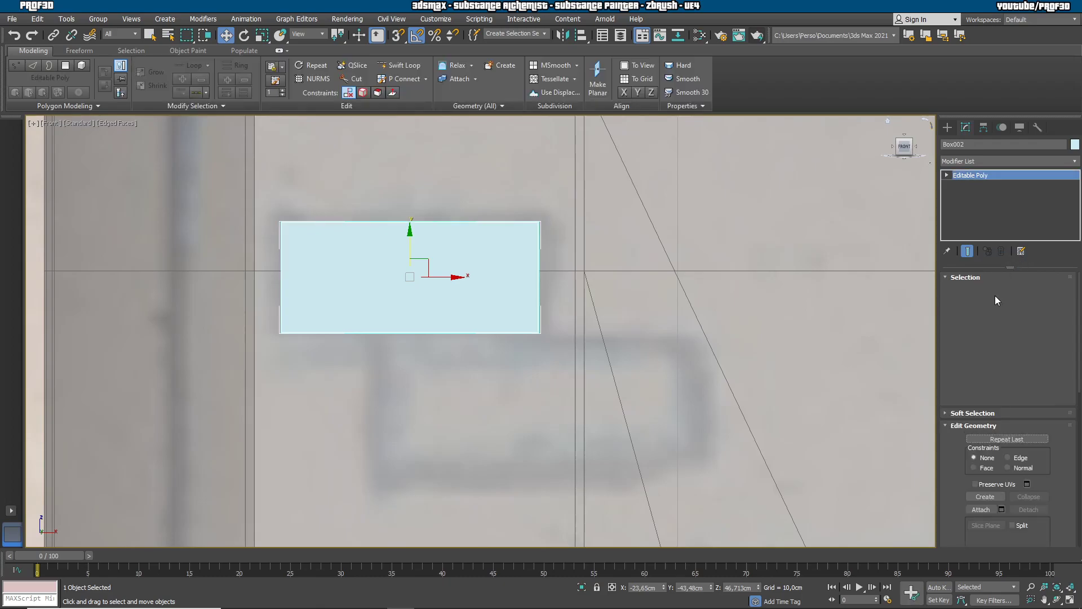
Move the brick's corner vertices slightly outward and unevenly to follow the sketched brick outline.
{"action": "left_click", "coordinate": [978, 290]}
{"action": "left_click_drag", "start_coordinate": [515, 194], "coordinate": [565, 202]}
{"action": "left_click_drag", "start_coordinate": [569, 360], "coordinate": [565, 326]}
{"action": "left_click_drag", "start_coordinate": [252, 198], "coordinate": [320, 243]}
{"action": "left_click_drag", "start_coordinate": [290, 209], "coordinate": [285, 204]}
{"action": "left_click_drag", "start_coordinate": [306, 341], "coordinate": [291, 312]}
Add one vertical and one horizontal edge loop through the middle of the brick with Swift Loop.
{"action": "left_click", "coordinate": [398, 65]}
{"action": "left_click", "coordinate": [410, 239]}
{"action": "left_click", "coordinate": [506, 273]}
{"action": "right_click", "coordinate": [519, 304]}
Shift the middle vertices along the brick's outer edges to give it an irregular, slightly bulging outline.
{"action": "left_click_drag", "start_coordinate": [424, 206], "coordinate": [415, 185]}
{"action": "left_click_drag", "start_coordinate": [529, 270], "coordinate": [581, 274]}
{"action": "left_click_drag", "start_coordinate": [402, 339], "coordinate": [400, 297]}
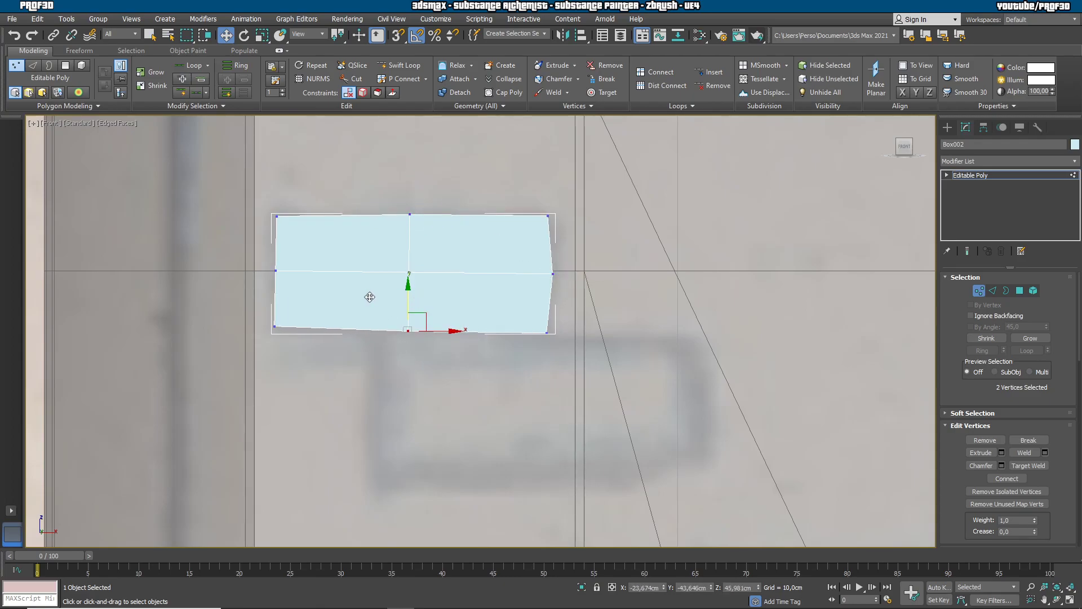
{"action": "left_click_drag", "start_coordinate": [297, 280], "coordinate": [294, 271]}
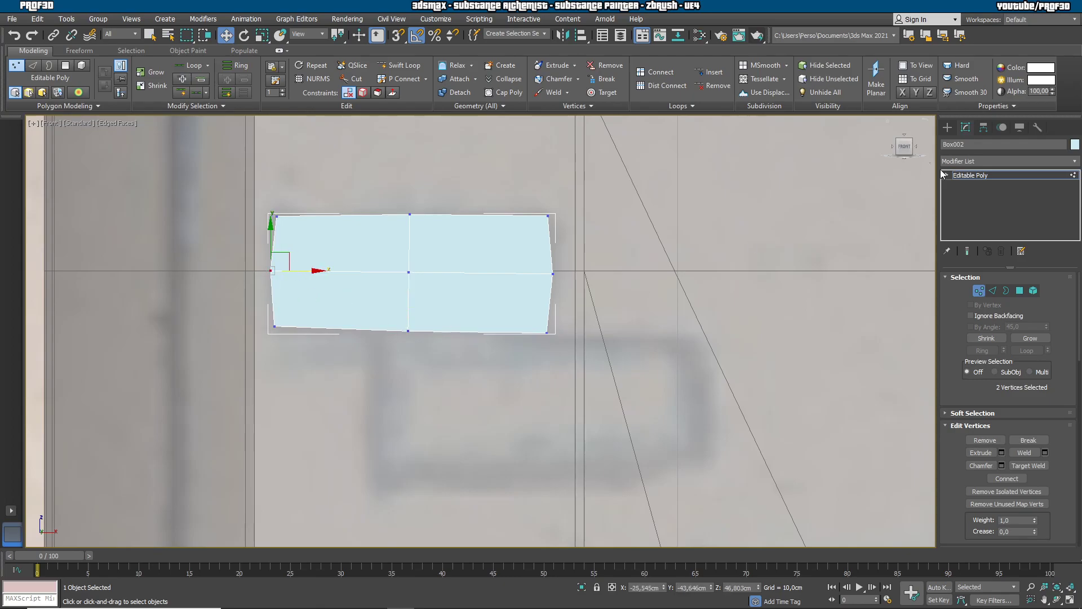
Copy the upper-left brick down and across onto the second sketched brick beneath it.
{"action": "left_click", "coordinate": [947, 128]}
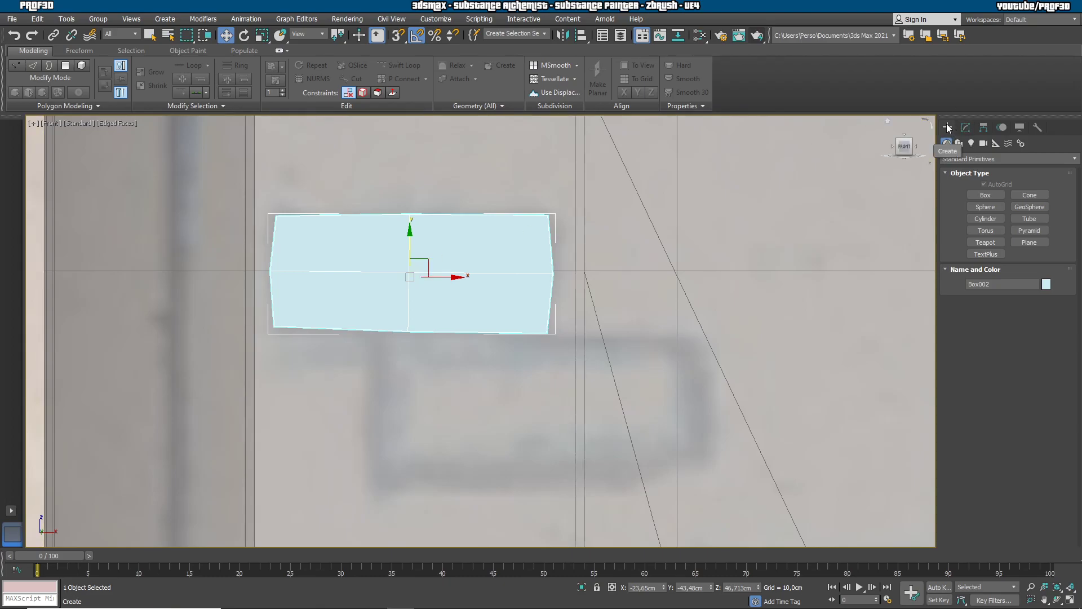
{"action": "mouse_move", "coordinate": [426, 264]}
{"action": "left_mouse_down", "text": "shift"}
{"action": "mouse_move", "coordinate": [543, 402]}
{"action": "mouse_move", "coordinate": [547, 392]}
{"action": "left_mouse_up", "text": "shift"}
{"action": "left_click", "coordinate": [545, 355]}
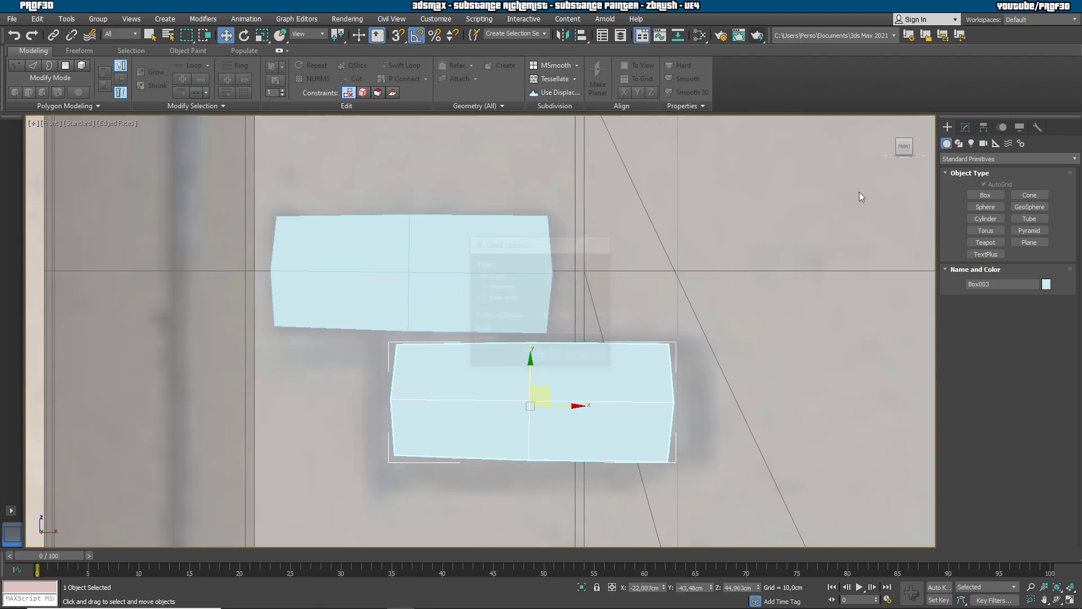
Move the copied brick's outer vertices to match the outline of the sketched brick.
{"action": "left_click", "coordinate": [966, 129]}
{"action": "left_click", "coordinate": [978, 290]}
{"action": "left_click_drag", "start_coordinate": [358, 338], "coordinate": [403, 324]}
{"action": "left_click_drag", "start_coordinate": [386, 395], "coordinate": [399, 401]}
{"action": "left_click_drag", "start_coordinate": [375, 453], "coordinate": [429, 480]}
{"action": "left_click_drag", "start_coordinate": [410, 440], "coordinate": [393, 472]}
{"action": "mouse_move", "coordinate": [518, 333]}
{"action": "left_mouse_down"}
{"action": "mouse_move", "coordinate": [548, 358]}
{"action": "mouse_move", "coordinate": [532, 321]}
{"action": "left_mouse_up"}
{"action": "left_click_drag", "start_coordinate": [657, 333], "coordinate": [711, 324]}
{"action": "left_click_drag", "start_coordinate": [686, 397], "coordinate": [720, 377]}
{"action": "left_click_drag", "start_coordinate": [690, 454], "coordinate": [714, 453]}
{"action": "left_click_drag", "start_coordinate": [510, 445], "coordinate": [608, 473]}
Copy the reshaped brick across the tower front onto the upper sketched brick right of the doorway.
{"action": "scroll", "coordinate": [552, 377], "scroll_direction": "down", "scroll_amount": 5}
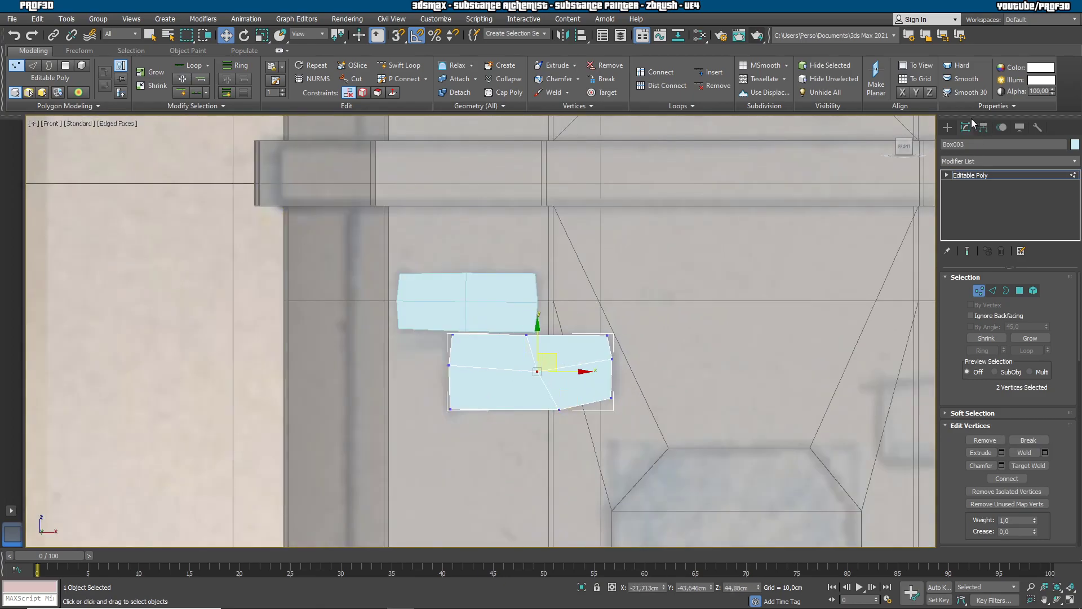
{"action": "left_click", "coordinate": [948, 127]}
{"action": "middle_click_drag", "start_coordinate": [777, 306], "coordinate": [564, 257]}
{"action": "scroll", "coordinate": [564, 257], "scroll_direction": "down", "scroll_amount": 2}
{"action": "mouse_move", "coordinate": [406, 290]}
{"action": "left_mouse_down", "text": "shift"}
{"action": "mouse_move", "coordinate": [811, 218]}
{"action": "mouse_move", "coordinate": [752, 250]}
{"action": "left_mouse_up", "text": "shift"}
{"action": "left_click", "coordinate": [541, 358]}
Move the outer vertices of the brick upper right of the doorway to form the taller, nearly square sketched outline.
{"action": "key", "text": "z"}
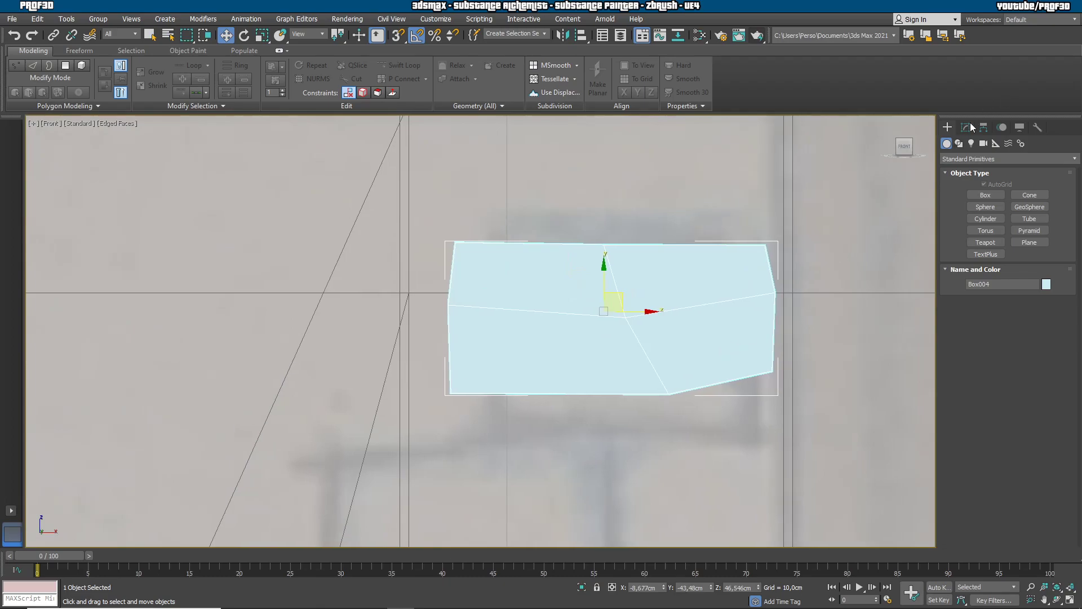
{"action": "left_click", "coordinate": [970, 127]}
{"action": "left_click", "coordinate": [979, 290]}
{"action": "left_click_drag", "start_coordinate": [440, 229], "coordinate": [536, 204]}
{"action": "left_click_drag", "start_coordinate": [422, 271], "coordinate": [517, 289]}
{"action": "left_click_drag", "start_coordinate": [416, 379], "coordinate": [514, 418]}
{"action": "left_click_drag", "start_coordinate": [629, 387], "coordinate": [676, 415]}
{"action": "left_click_drag", "start_coordinate": [685, 377], "coordinate": [659, 413]}
{"action": "left_click_drag", "start_coordinate": [727, 358], "coordinate": [769, 428]}
{"action": "mouse_move", "coordinate": [760, 307]}
{"action": "left_mouse_down"}
{"action": "mouse_move", "coordinate": [792, 281]}
{"action": "mouse_move", "coordinate": [769, 314]}
{"action": "left_mouse_up"}
{"action": "left_click_drag", "start_coordinate": [749, 259], "coordinate": [774, 192]}
{"action": "left_click_drag", "start_coordinate": [565, 213], "coordinate": [633, 264]}
{"action": "left_click_drag", "start_coordinate": [618, 228], "coordinate": [635, 194]}
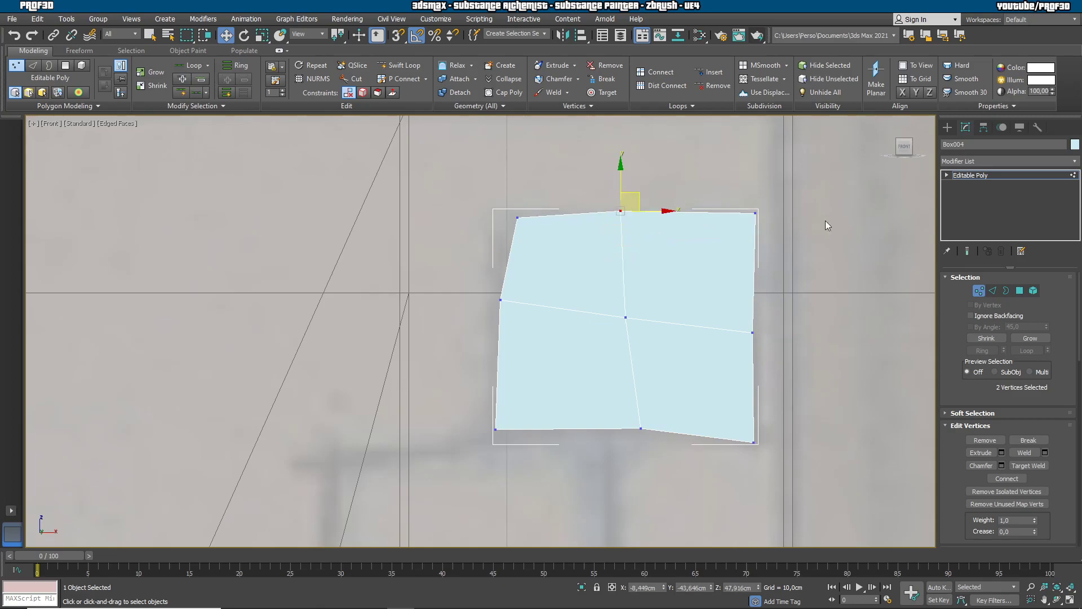
Copy the nearly square brick down and to the left onto the sketched brick below it.
{"action": "left_click", "coordinate": [946, 128]}
{"action": "scroll", "coordinate": [796, 236], "scroll_direction": "down", "scroll_amount": 3}
{"action": "left_click_drag", "start_coordinate": [717, 257], "coordinate": [637, 376], "text": "shift"}
{"action": "key", "text": "Return"}
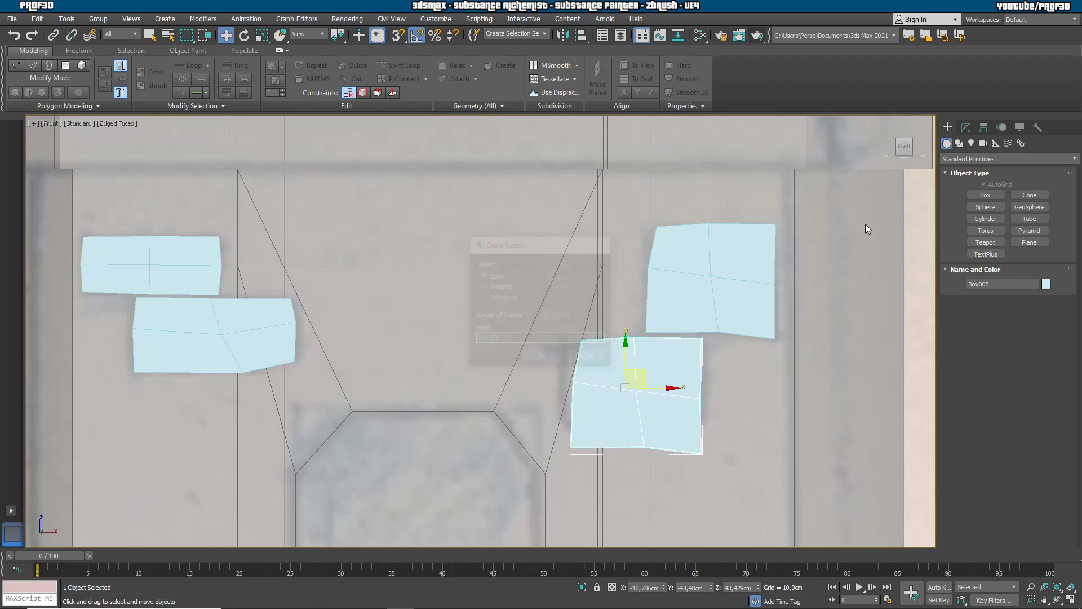
Fit the new copy's left-side and bottom-middle vertices to the sketched brick outline.
{"action": "left_click", "coordinate": [966, 128]}
{"action": "left_click", "coordinate": [975, 290]}
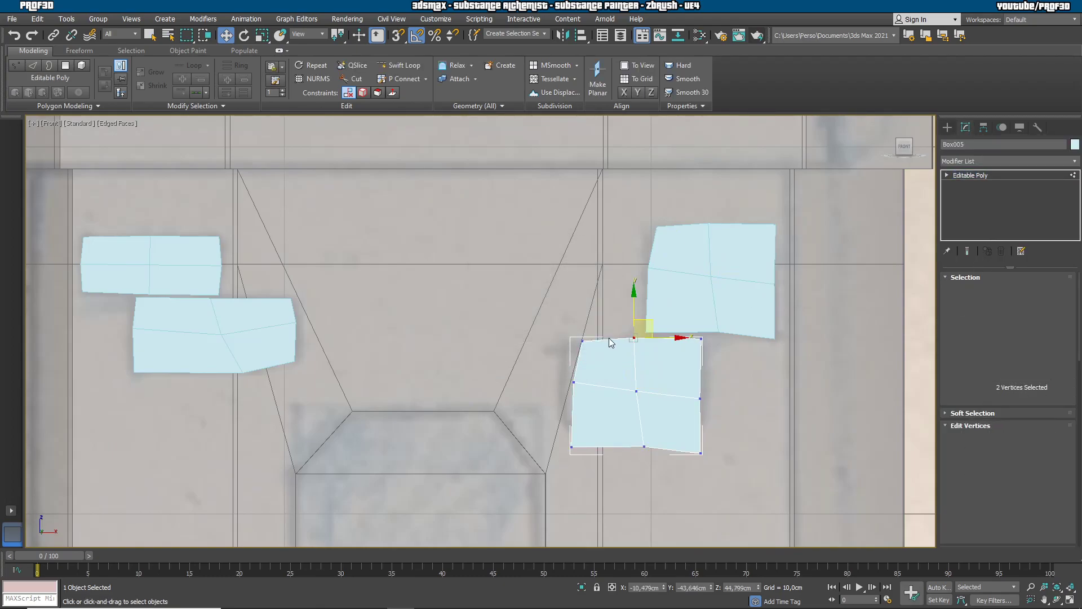
{"action": "left_click_drag", "start_coordinate": [600, 322], "coordinate": [587, 325]}
{"action": "scroll", "coordinate": [595, 384], "scroll_direction": "up", "scroll_amount": 5}
{"action": "mouse_move", "coordinate": [525, 365]}
{"action": "left_mouse_down"}
{"action": "mouse_move", "coordinate": [569, 399]}
{"action": "mouse_move", "coordinate": [531, 352]}
{"action": "left_mouse_up"}
{"action": "middle_click_drag", "start_coordinate": [563, 477], "coordinate": [543, 377]}
{"action": "left_click_drag", "start_coordinate": [499, 477], "coordinate": [532, 453]}
{"action": "left_click_drag", "start_coordinate": [529, 415], "coordinate": [512, 373]}
{"action": "left_click_drag", "start_coordinate": [690, 437], "coordinate": [765, 512]}
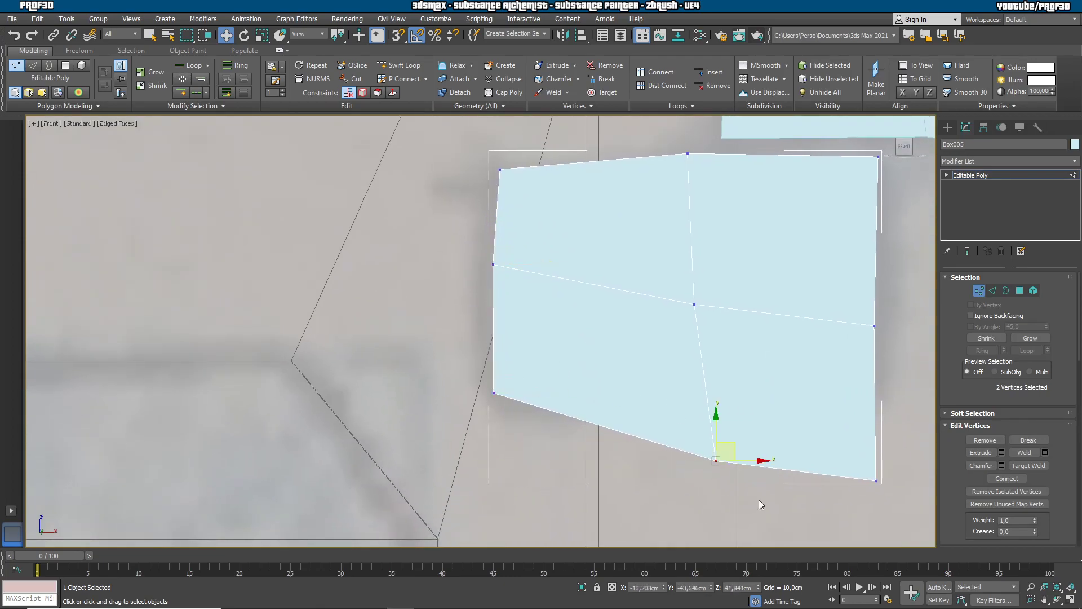
{"action": "left_click_drag", "start_coordinate": [740, 447], "coordinate": [707, 389]}
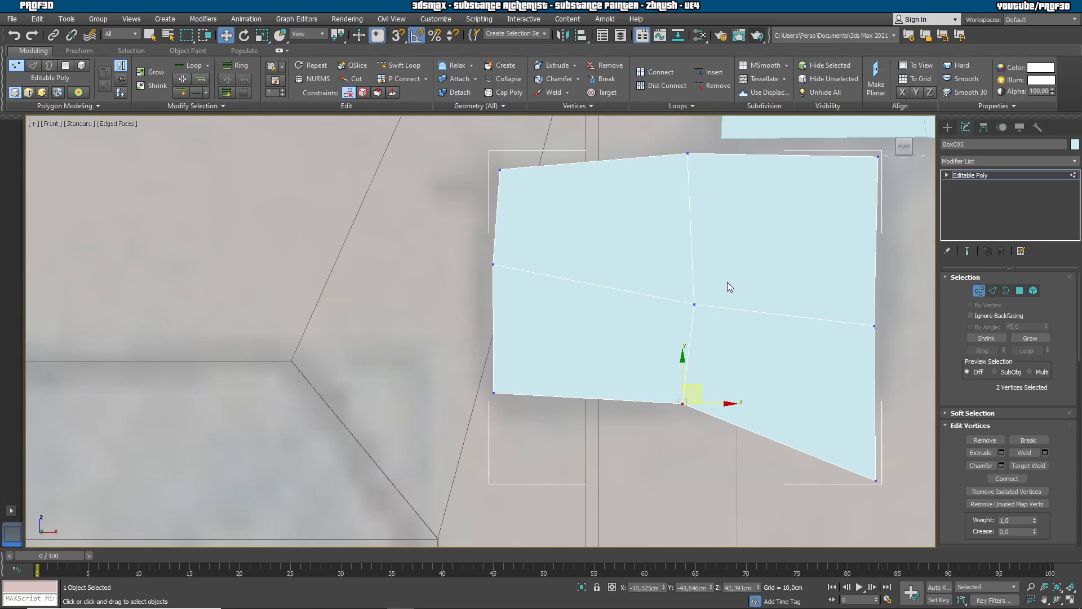
Adjust the same brick's top-middle and right-side vertices, raising its lower-right corner to follow the sketch.
{"action": "left_click_drag", "start_coordinate": [702, 134], "coordinate": [684, 153]}
{"action": "left_click_drag", "start_coordinate": [845, 144], "coordinate": [924, 209]}
{"action": "middle_click_drag", "start_coordinate": [865, 172], "coordinate": [721, 231]}
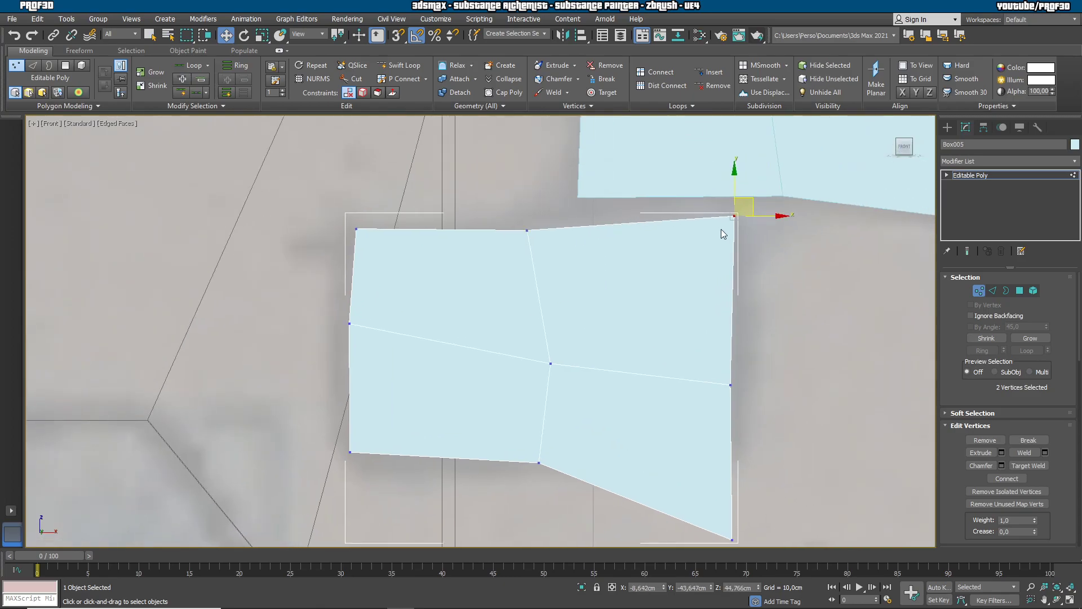
{"action": "left_click_drag", "start_coordinate": [755, 203], "coordinate": [760, 217]}
{"action": "left_click", "coordinate": [730, 385]}
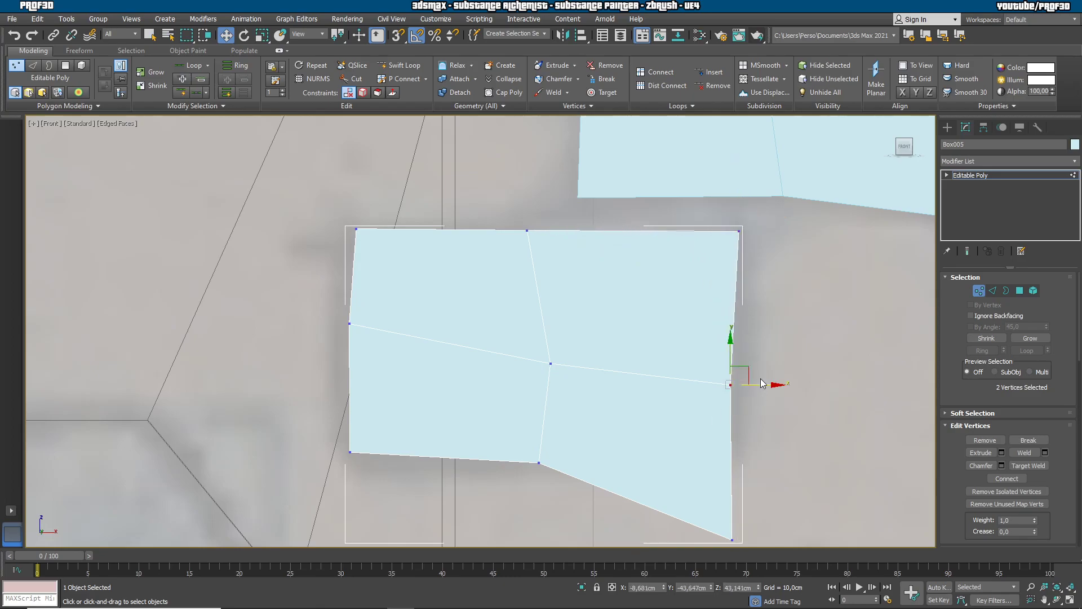
{"action": "left_click_drag", "start_coordinate": [759, 356], "coordinate": [778, 321]}
{"action": "left_click_drag", "start_coordinate": [754, 520], "coordinate": [755, 428]}
Copy both bricks right of the doorway down to the tower base and position the pair over the sketch.
{"action": "scroll", "coordinate": [755, 428], "scroll_direction": "down", "scroll_amount": 3}
{"action": "middle_click_drag", "start_coordinate": [732, 372], "coordinate": [777, 331]}
{"action": "scroll", "coordinate": [731, 278], "scroll_direction": "down", "scroll_amount": 2}
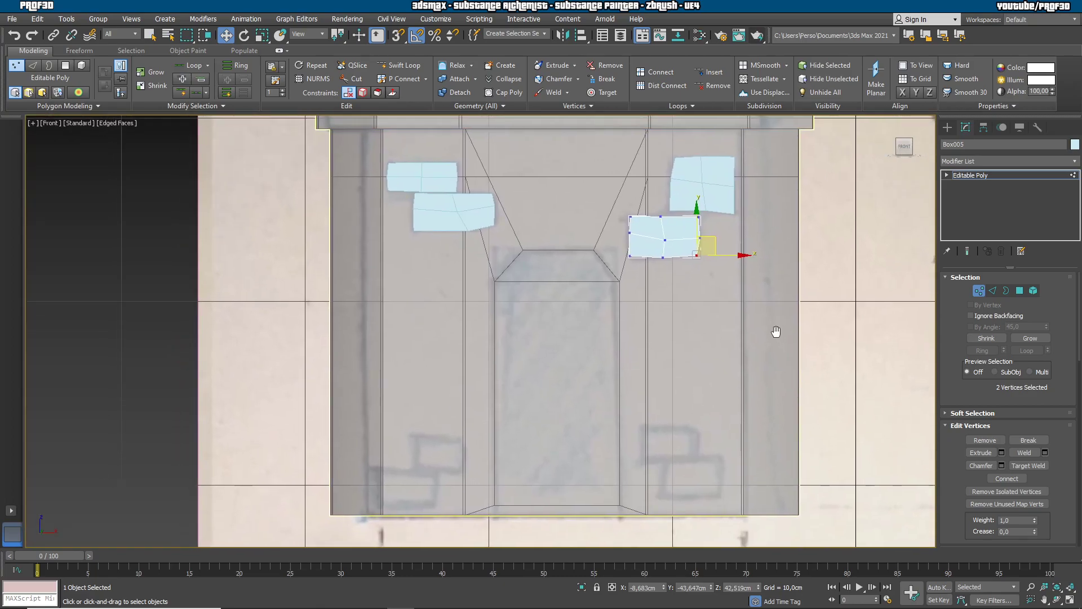
{"action": "left_click", "coordinate": [948, 128]}
{"action": "left_click", "coordinate": [702, 186], "text": "ctrl"}
{"action": "mouse_move", "coordinate": [709, 247]}
{"action": "left_mouse_down", "text": "shift"}
{"action": "mouse_move", "coordinate": [709, 518]}
{"action": "mouse_move", "coordinate": [705, 489]}
{"action": "left_mouse_up", "text": "shift"}
{"action": "key", "text": "Return"}
{"action": "left_click", "coordinate": [659, 484]}
{"action": "mouse_move", "coordinate": [673, 428]}
{"action": "left_mouse_down"}
{"action": "mouse_move", "coordinate": [713, 429]}
{"action": "mouse_move", "coordinate": [671, 416]}
{"action": "left_mouse_up"}
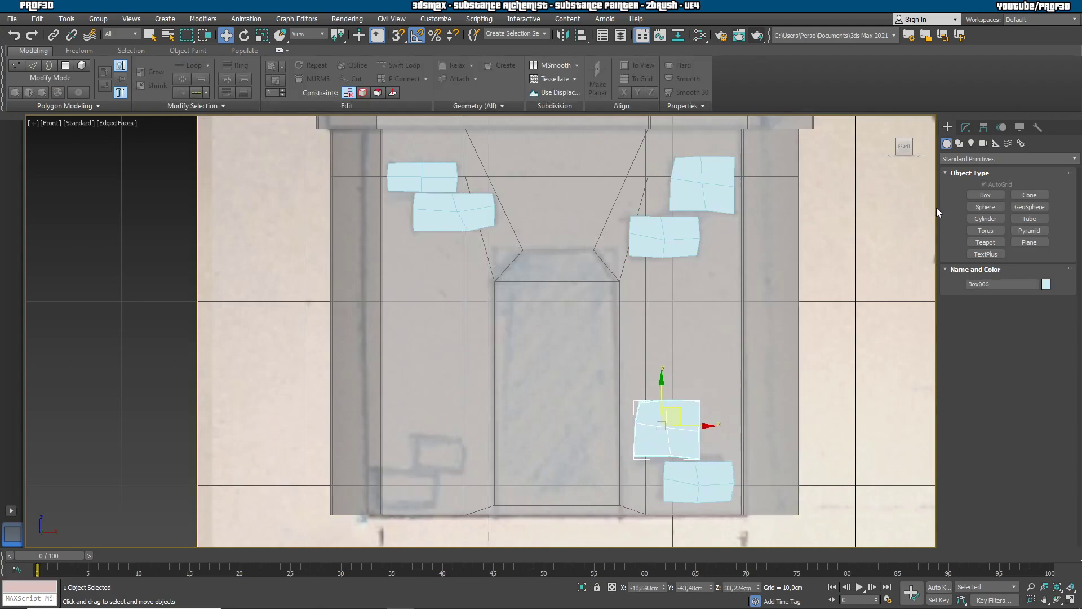
Flatten the upper brick of the base pair by repositioning its vertex rows to fit the sketch.
{"action": "left_click", "coordinate": [965, 126]}
{"action": "left_click", "coordinate": [968, 291]}
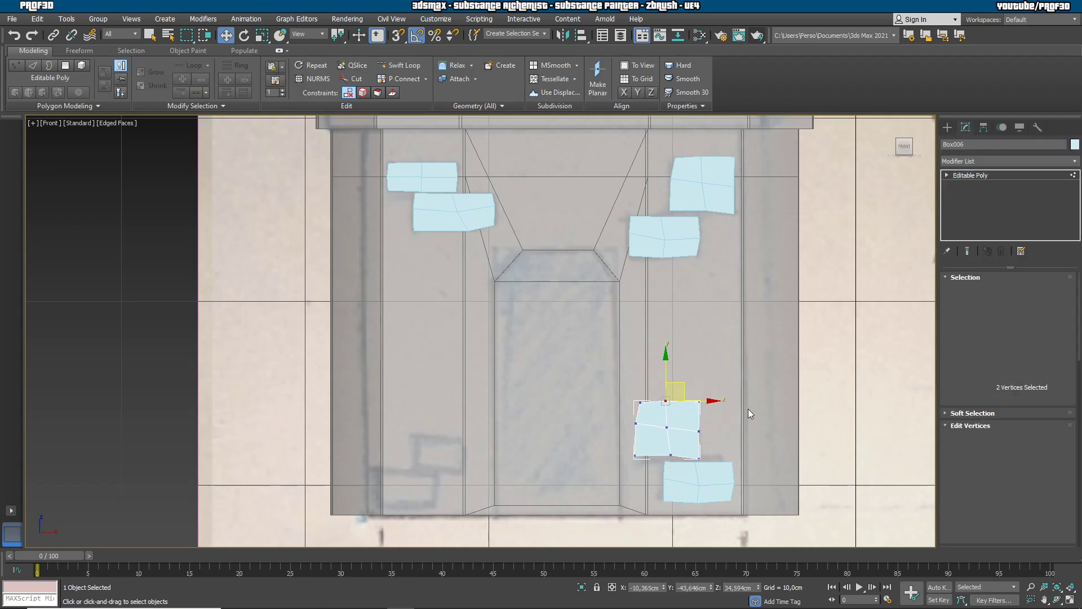
{"action": "key", "text": "z"}
{"action": "left_click_drag", "start_coordinate": [512, 338], "coordinate": [752, 410]}
{"action": "left_click_drag", "start_coordinate": [609, 382], "coordinate": [614, 393]}
{"action": "middle_click_drag", "start_coordinate": [727, 399], "coordinate": [714, 231]}
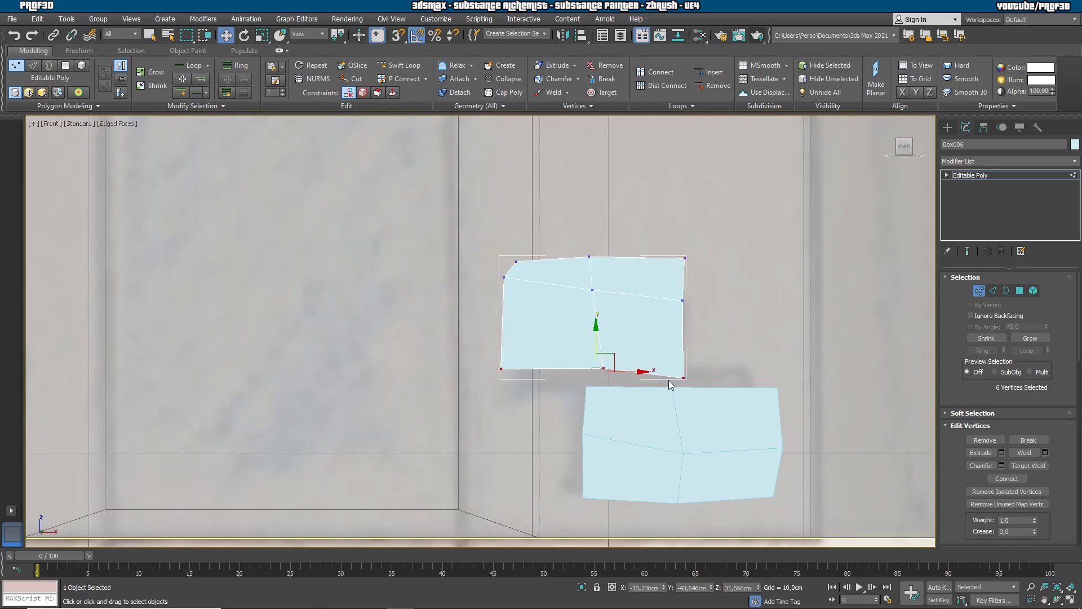
{"action": "left_click_drag", "start_coordinate": [597, 339], "coordinate": [597, 347]}
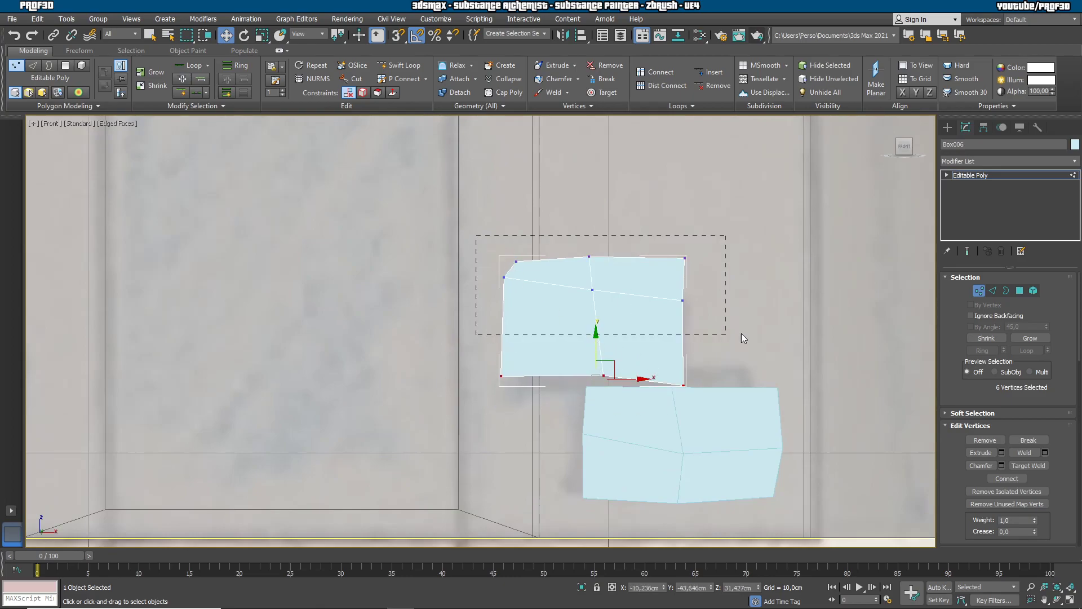
{"action": "left_click_drag", "start_coordinate": [594, 242], "coordinate": [594, 272]}
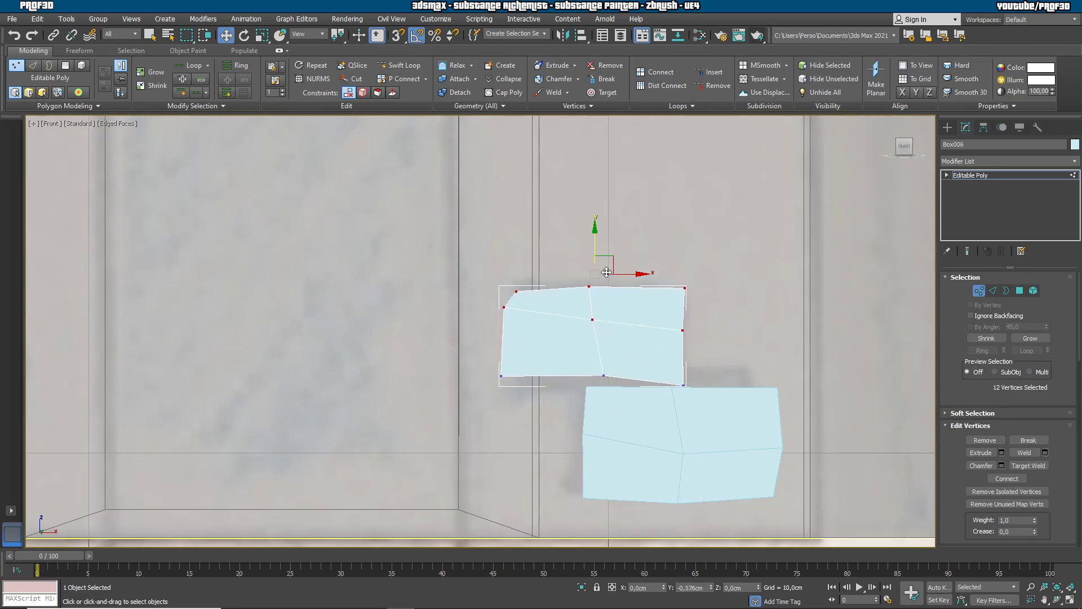
Pull the lower-right corner vertices of that upper brick up and inward.
{"action": "left_click", "coordinate": [947, 127]}
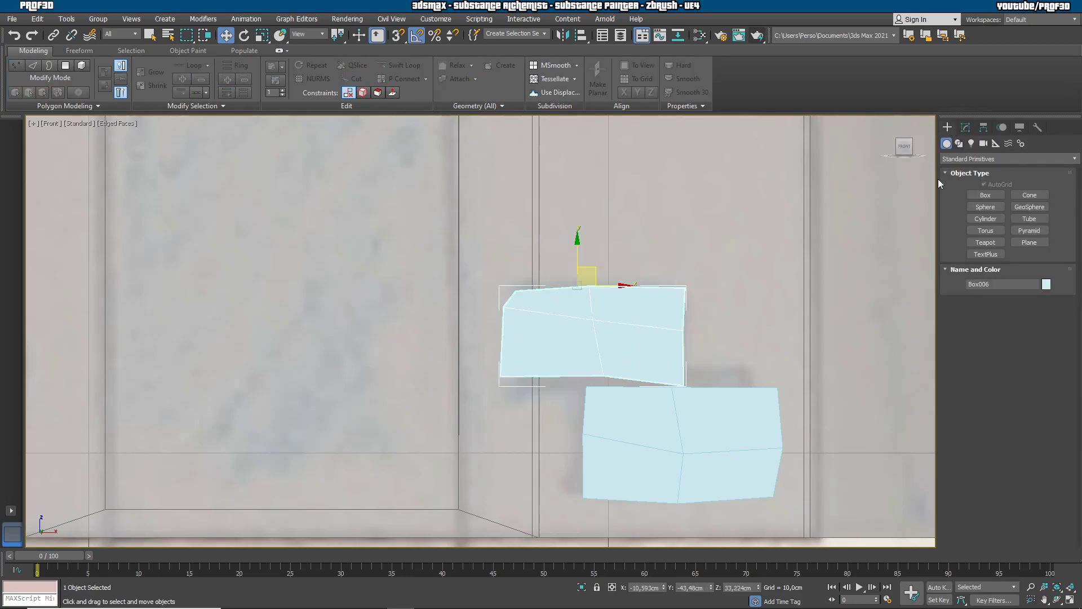
{"action": "left_click", "coordinate": [966, 126]}
{"action": "left_click", "coordinate": [979, 289]}
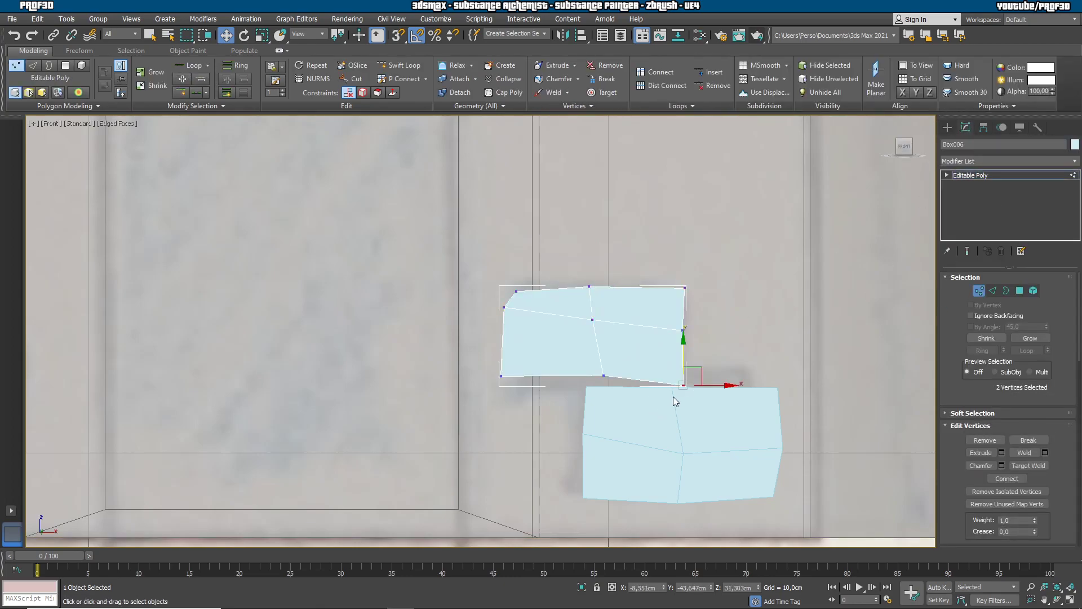
{"action": "left_click_drag", "start_coordinate": [701, 369], "coordinate": [689, 358]}
Shift the lower brick of the base pair up and left, and reshape its corners to an irregular outline.
{"action": "left_click", "coordinate": [947, 127]}
{"action": "left_click", "coordinate": [683, 425]}
{"action": "left_click_drag", "start_coordinate": [683, 426], "coordinate": [676, 417]}
{"action": "left_click", "coordinate": [965, 127]}
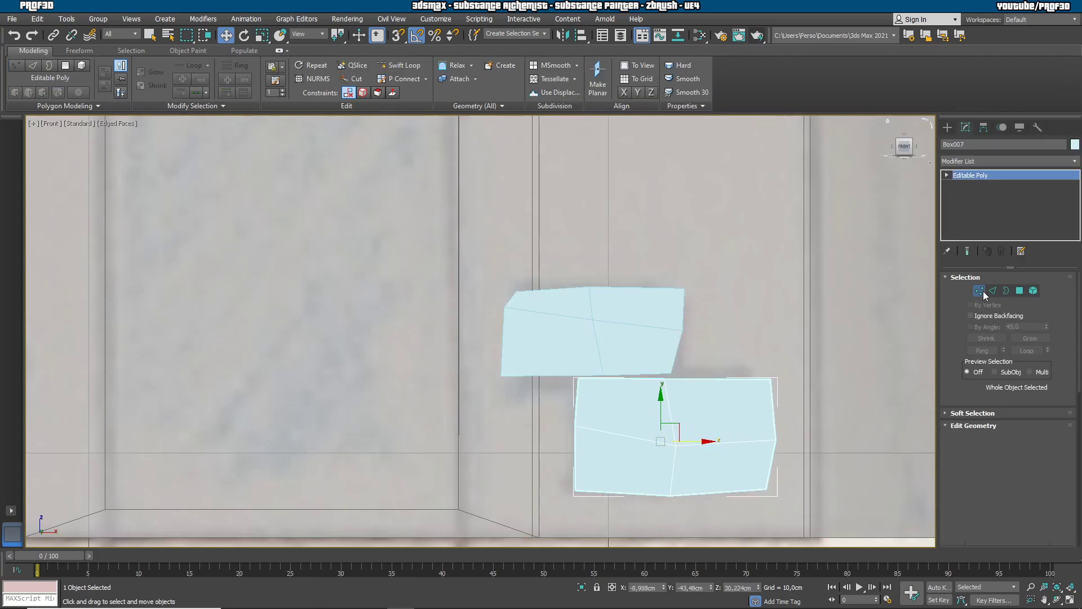
{"action": "left_click", "coordinate": [981, 291]}
{"action": "left_click_drag", "start_coordinate": [595, 366], "coordinate": [611, 373]}
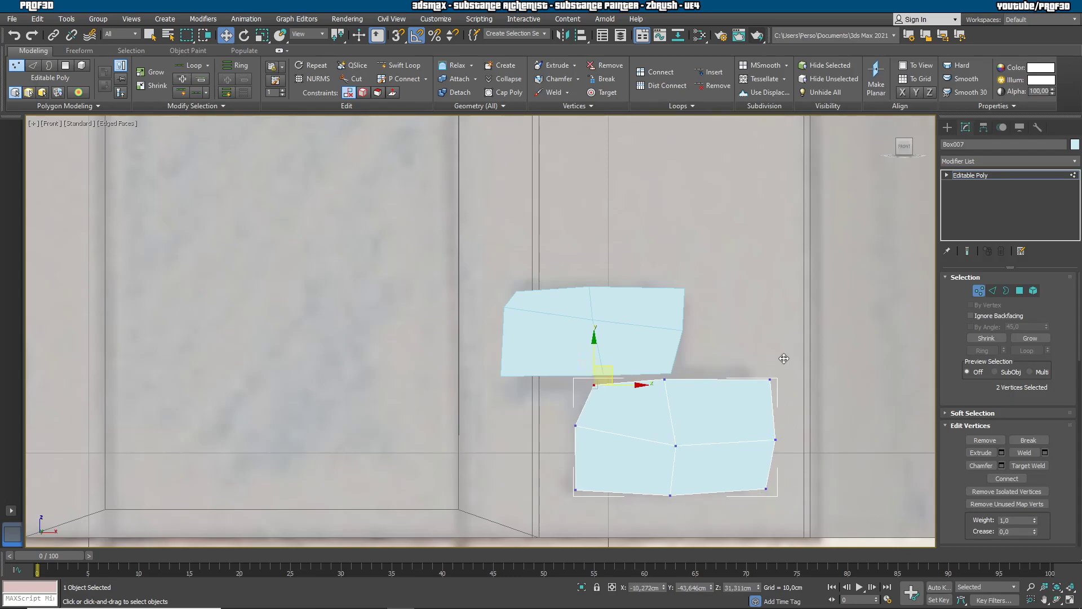
{"action": "left_click_drag", "start_coordinate": [763, 393], "coordinate": [748, 352]}
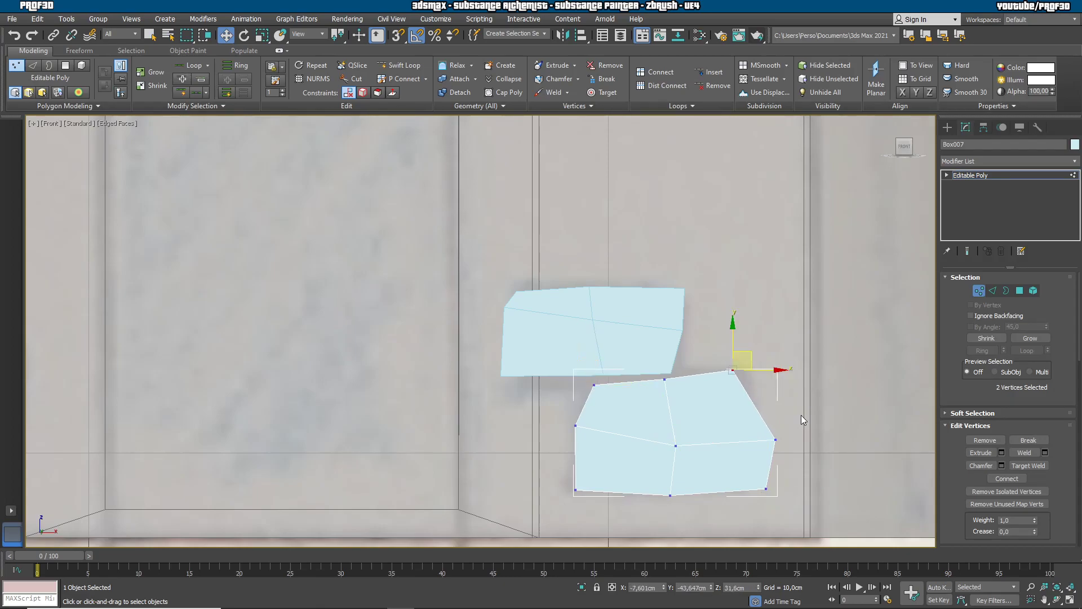
{"action": "left_click_drag", "start_coordinate": [784, 446], "coordinate": [756, 443]}
{"action": "left_click_drag", "start_coordinate": [587, 474], "coordinate": [579, 471]}
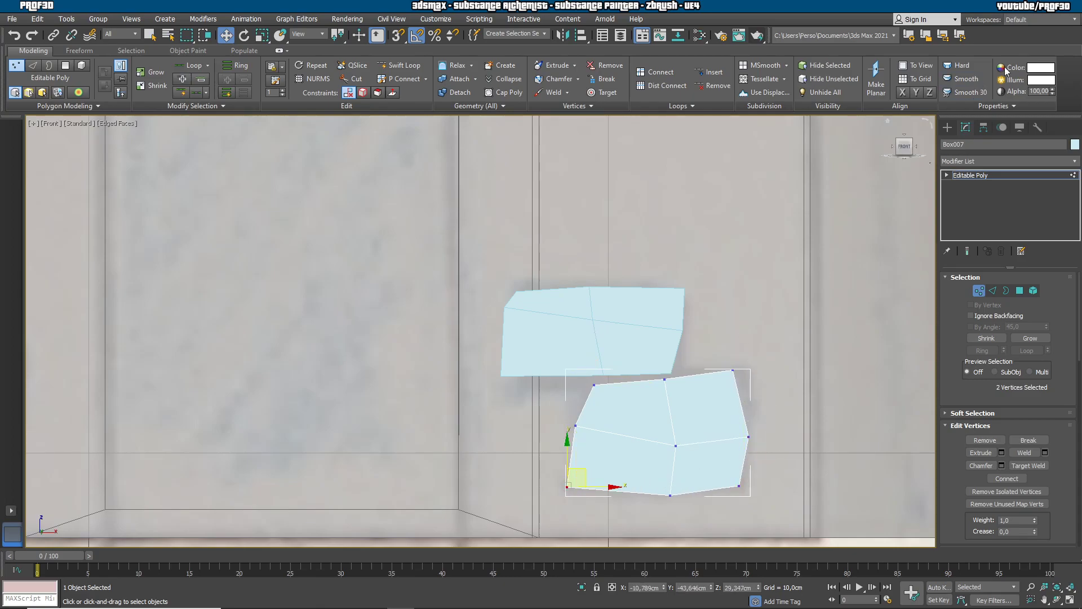
Copy the upper-left brick straight down onto the sketched bricks left of the doorway's base.
{"action": "left_click", "coordinate": [948, 128]}
{"action": "scroll", "coordinate": [718, 234], "scroll_direction": "down", "scroll_amount": 2}
{"action": "scroll", "coordinate": [688, 245], "scroll_direction": "down", "scroll_amount": 1}
{"action": "middle_click_drag", "start_coordinate": [360, 235], "coordinate": [521, 399]}
{"action": "left_click", "coordinate": [417, 322]}
{"action": "left_click", "coordinate": [555, 157]}
{"action": "mouse_move", "coordinate": [556, 157]}
{"action": "left_mouse_down", "text": "shift"}
{"action": "mouse_move", "coordinate": [564, 419]}
{"action": "mouse_move", "coordinate": [559, 412]}
{"action": "left_mouse_up", "text": "shift"}
{"action": "left_click", "coordinate": [542, 357]}
Copy the upper base brick right of the doorway to the lower spot left of the doorway.
{"action": "left_click", "coordinate": [776, 422]}
{"action": "mouse_move", "coordinate": [779, 390]}
{"action": "left_mouse_down", "text": "shift"}
{"action": "mouse_move", "coordinate": [535, 445]}
{"action": "mouse_move", "coordinate": [529, 430]}
{"action": "left_mouse_up", "text": "shift"}
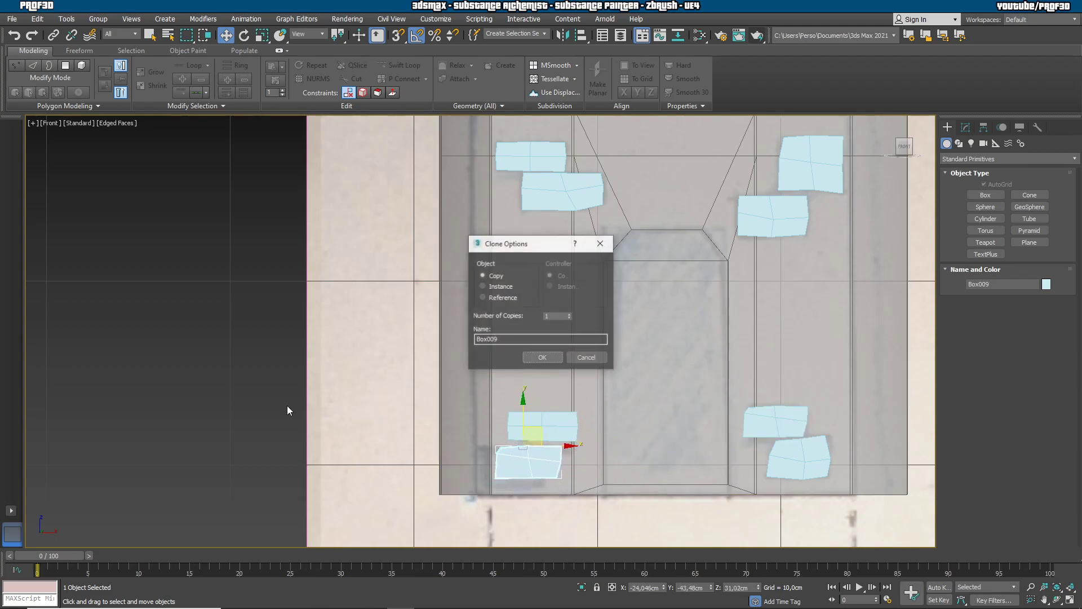
{"action": "left_click", "coordinate": [543, 358]}
Turn off see-through display for the tower and clear the selection.
{"action": "mouse_move", "coordinate": [739, 395]}
{"action": "middle_mouse_down", "text": "alt"}
{"action": "mouse_move", "coordinate": [826, 397]}
{"action": "mouse_move", "coordinate": [862, 370]}
{"action": "mouse_move", "coordinate": [868, 400]}
{"action": "middle_mouse_up", "text": "alt"}
{"action": "scroll", "coordinate": [824, 362], "scroll_direction": "down", "scroll_amount": 4}
{"action": "middle_click_drag", "start_coordinate": [860, 336], "coordinate": [824, 380]}
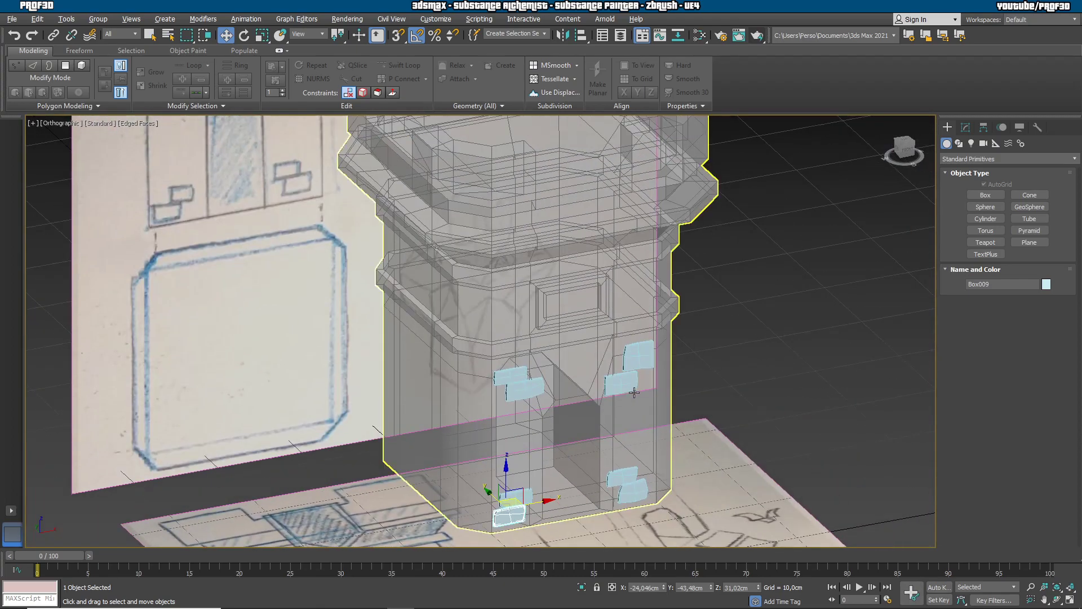
{"action": "left_click", "coordinate": [649, 421]}
{"action": "key", "text": "alt+x"}
{"action": "left_click", "coordinate": [824, 361]}
Copy the second upper-left front brick onto the tower's adjacent side wall with Select and Place.
{"action": "middle_click_drag", "start_coordinate": [831, 360], "coordinate": [767, 380], "text": "alt"}
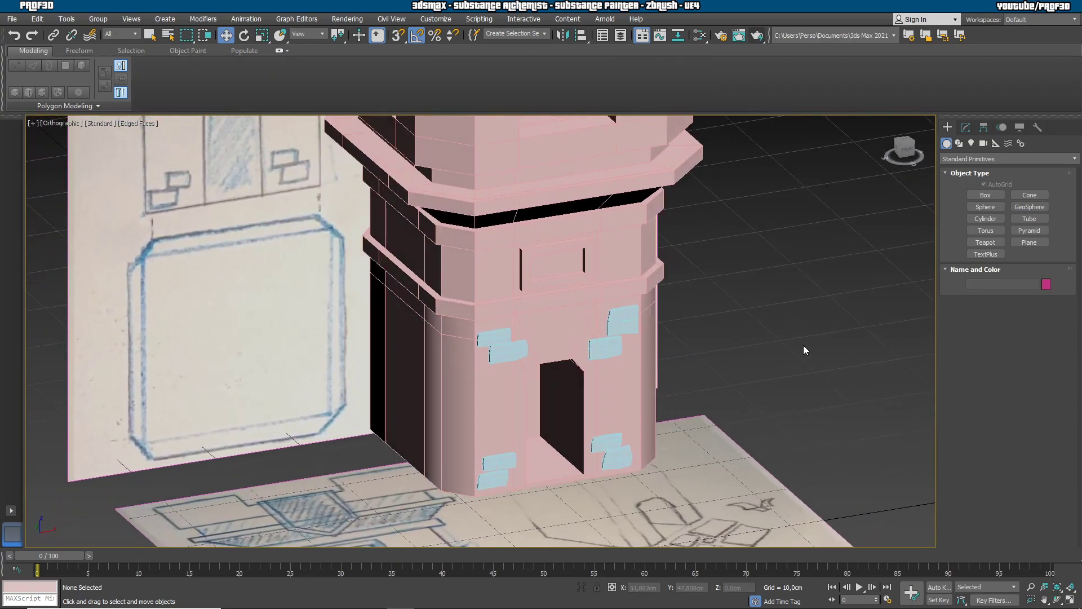
{"action": "left_click", "coordinate": [507, 350]}
{"action": "middle_click_drag", "start_coordinate": [792, 389], "coordinate": [738, 365], "text": "alt"}
{"action": "left_click", "coordinate": [279, 38]}
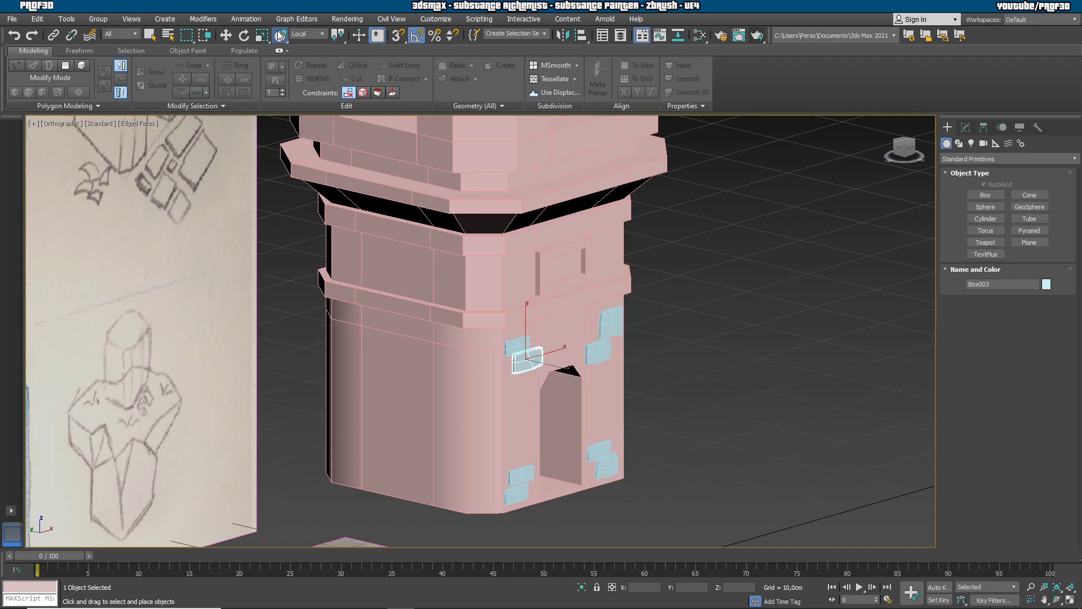
{"action": "left_click_drag", "start_coordinate": [526, 366], "coordinate": [364, 349], "text": "shift"}
{"action": "key", "text": "Return"}
Place copies of two more front bricks on that side wall and slide the middle one sideways.
{"action": "mouse_move", "coordinate": [516, 345]}
{"action": "left_mouse_down", "text": "shift"}
{"action": "mouse_move", "coordinate": [417, 372]}
{"action": "mouse_move", "coordinate": [401, 397]}
{"action": "left_mouse_up", "text": "shift"}
{"action": "key", "text": "Return"}
{"action": "mouse_move", "coordinate": [605, 328]}
{"action": "left_mouse_down", "text": "shift"}
{"action": "mouse_move", "coordinate": [440, 457]}
{"action": "mouse_move", "coordinate": [413, 457]}
{"action": "left_mouse_up", "text": "shift"}
{"action": "left_click", "coordinate": [540, 358]}
{"action": "left_click_drag", "start_coordinate": [400, 397], "coordinate": [431, 396]}
Place two brick copies on the tower's opposite side wall, one in its upper part and one lower down.
{"action": "middle_click_drag", "start_coordinate": [492, 411], "coordinate": [620, 440], "text": "alt"}
{"action": "scroll", "coordinate": [621, 440], "scroll_direction": "down", "scroll_amount": 3}
{"action": "middle_click_drag", "start_coordinate": [687, 442], "coordinate": [636, 422]}
{"action": "middle_click_drag", "start_coordinate": [636, 422], "coordinate": [604, 425], "text": "alt"}
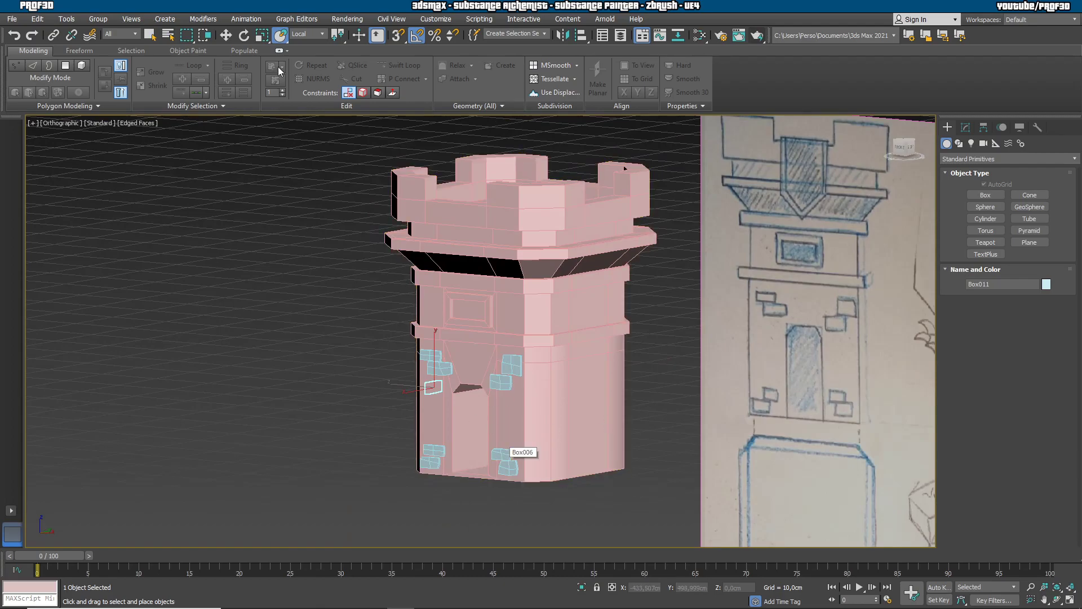
{"action": "left_click", "coordinate": [277, 39]}
{"action": "mouse_move", "coordinate": [434, 387]}
{"action": "left_mouse_down"}
{"action": "mouse_move", "coordinate": [507, 457]}
{"action": "mouse_move", "coordinate": [568, 369]}
{"action": "left_mouse_up"}
{"action": "left_click", "coordinate": [543, 358]}
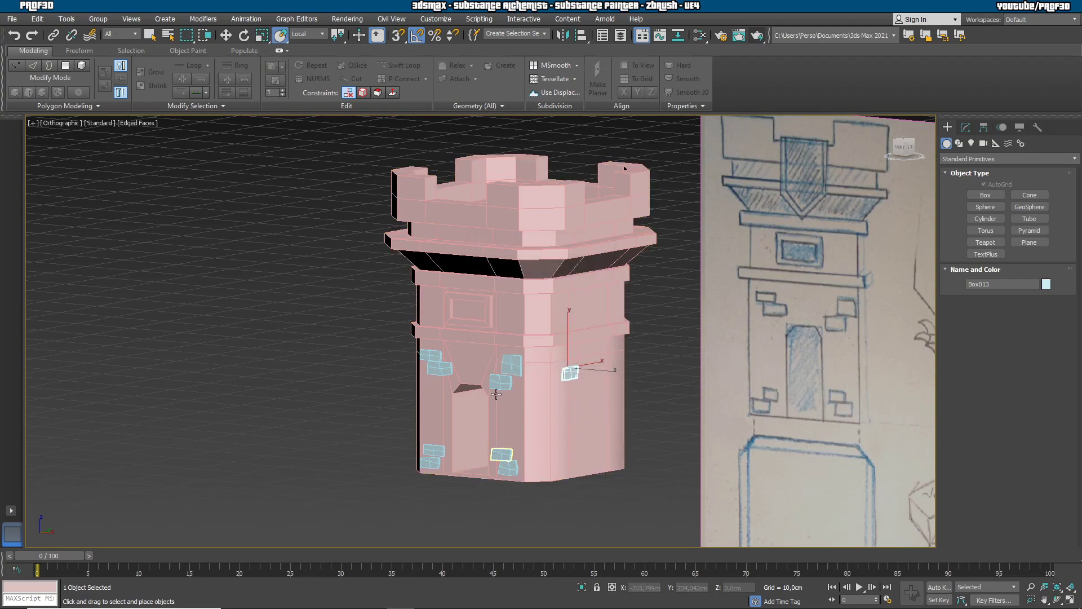
{"action": "left_click_drag", "start_coordinate": [500, 385], "coordinate": [603, 426], "text": "shift"}
{"action": "left_click", "coordinate": [542, 355]}
Copy the lower side-wall brick to the rear corner, and place another copy on the back wall.
{"action": "middle_click_drag", "start_coordinate": [578, 388], "coordinate": [488, 442], "text": "alt"}
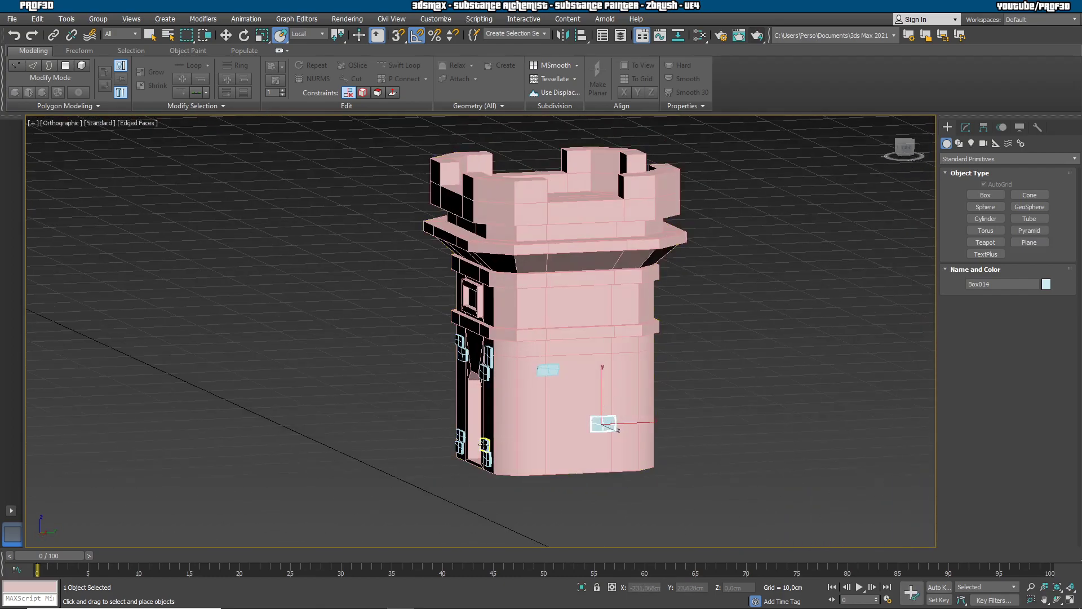
{"action": "left_click_drag", "start_coordinate": [603, 423], "coordinate": [642, 384], "text": "shift"}
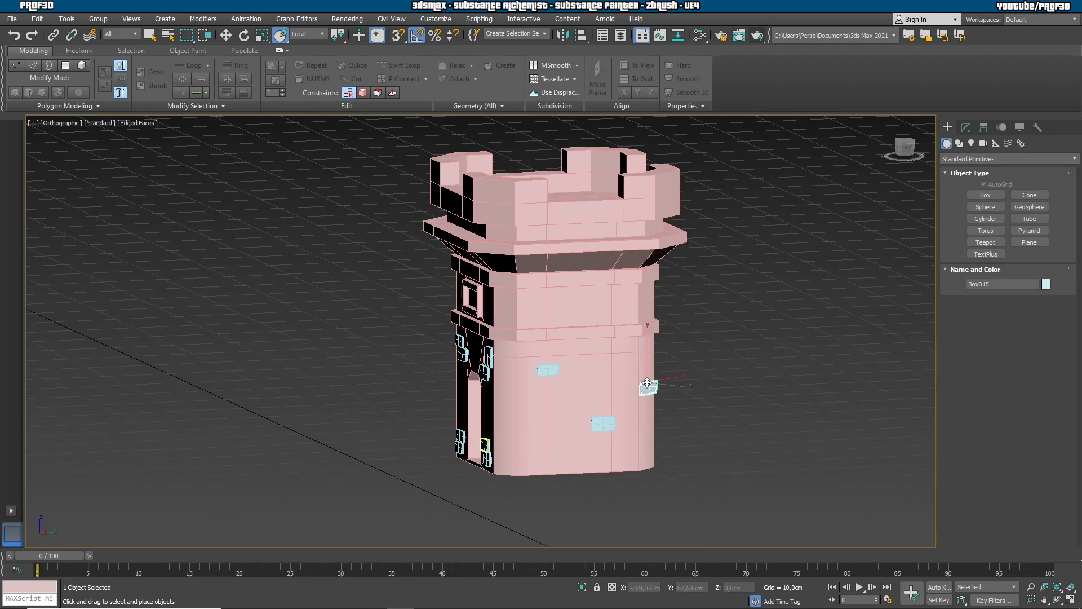
{"action": "key", "text": "Return"}
{"action": "mouse_move", "coordinate": [605, 385]}
{"action": "middle_mouse_down", "text": "alt"}
{"action": "mouse_move", "coordinate": [607, 427]}
{"action": "mouse_move", "coordinate": [635, 381]}
{"action": "middle_mouse_up", "text": "alt"}
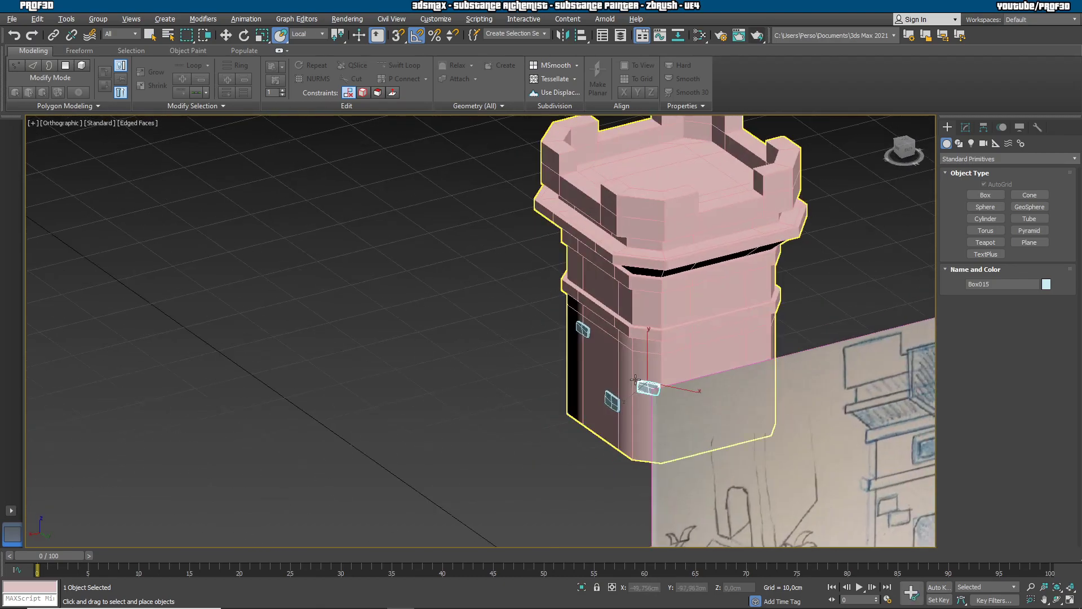
{"action": "left_click_drag", "start_coordinate": [647, 386], "coordinate": [689, 361], "text": "shift"}
{"action": "left_click", "coordinate": [557, 361]}
Slide the rear-corner brick onto the lower back wall and place a copy of a brick between the two there.
{"action": "left_click", "coordinate": [642, 385]}
{"action": "left_click_drag", "start_coordinate": [643, 388], "coordinate": [738, 393]}
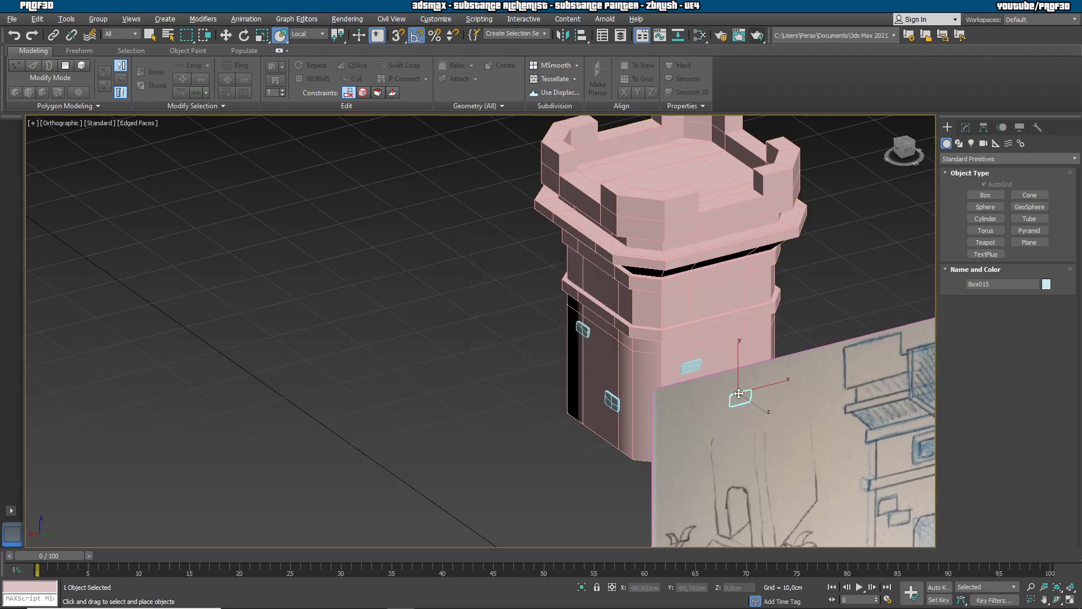
{"action": "middle_click_drag", "start_coordinate": [775, 372], "coordinate": [839, 377], "text": "alt"}
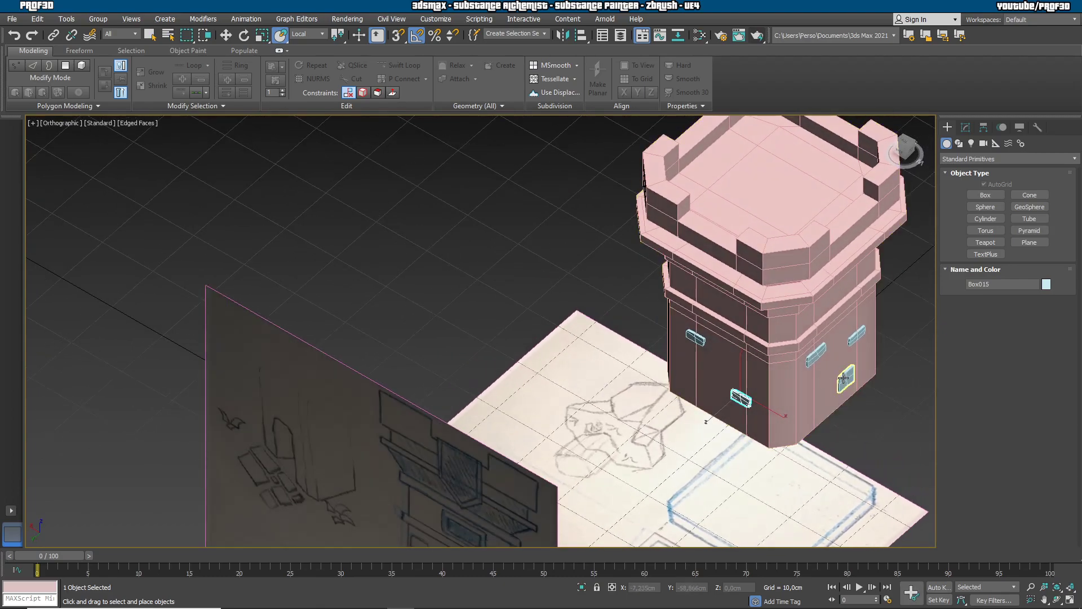
{"action": "left_click_drag", "start_coordinate": [741, 399], "coordinate": [694, 381], "text": "shift"}
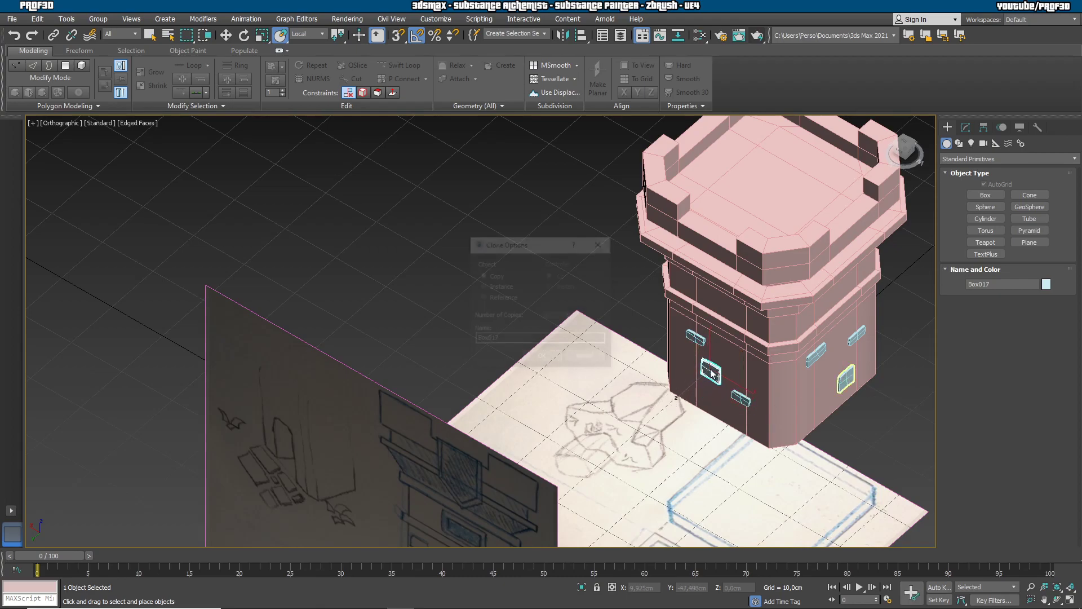
Place one more brick copy on the tower's back wall and spread the bricks there into an irregular arrangement.
{"action": "left_click", "coordinate": [566, 357]}
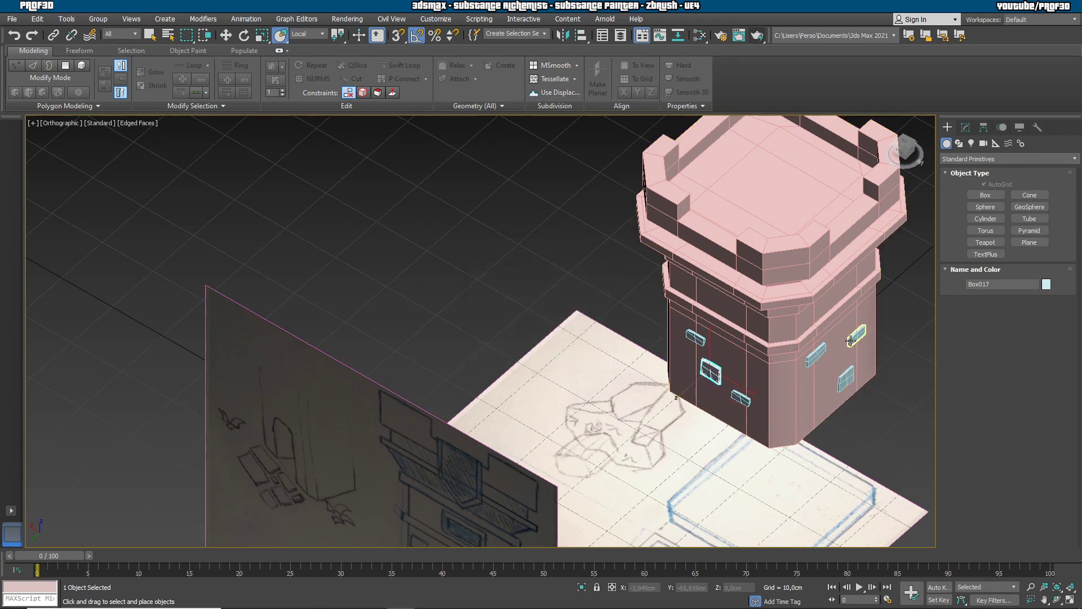
{"action": "left_click_drag", "start_coordinate": [711, 371], "coordinate": [730, 373], "text": "shift"}
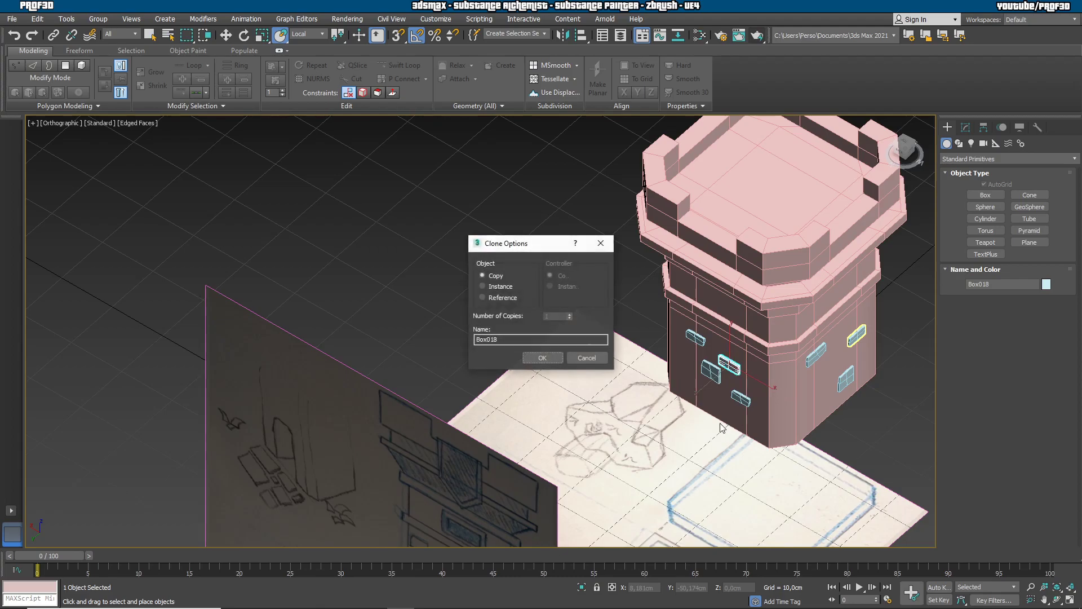
{"action": "left_click", "coordinate": [552, 357]}
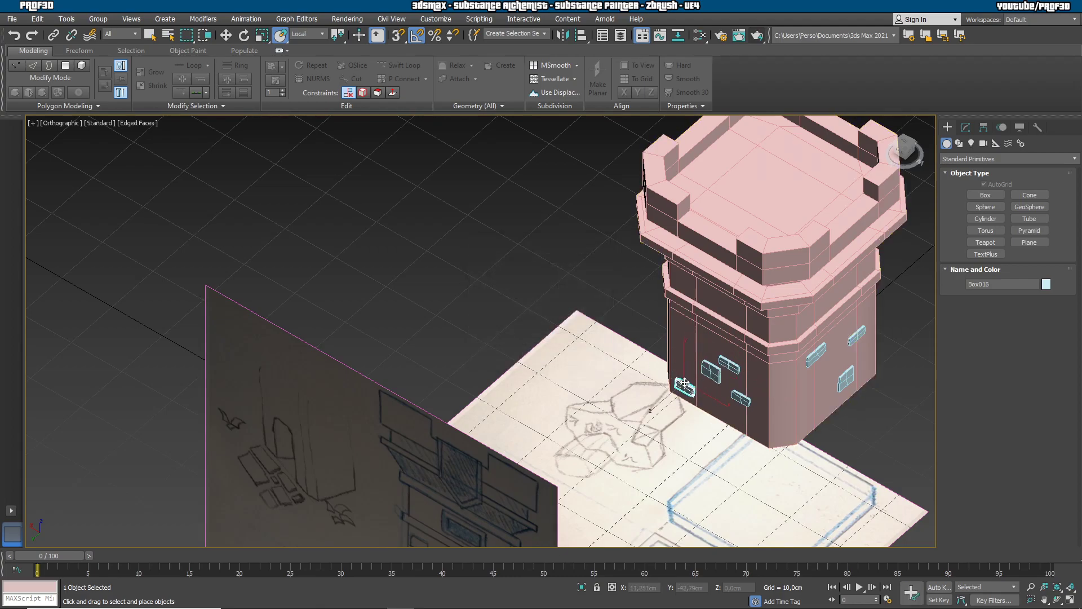
{"action": "left_click_drag", "start_coordinate": [710, 371], "coordinate": [697, 356]}
{"action": "left_click", "coordinate": [731, 365]}
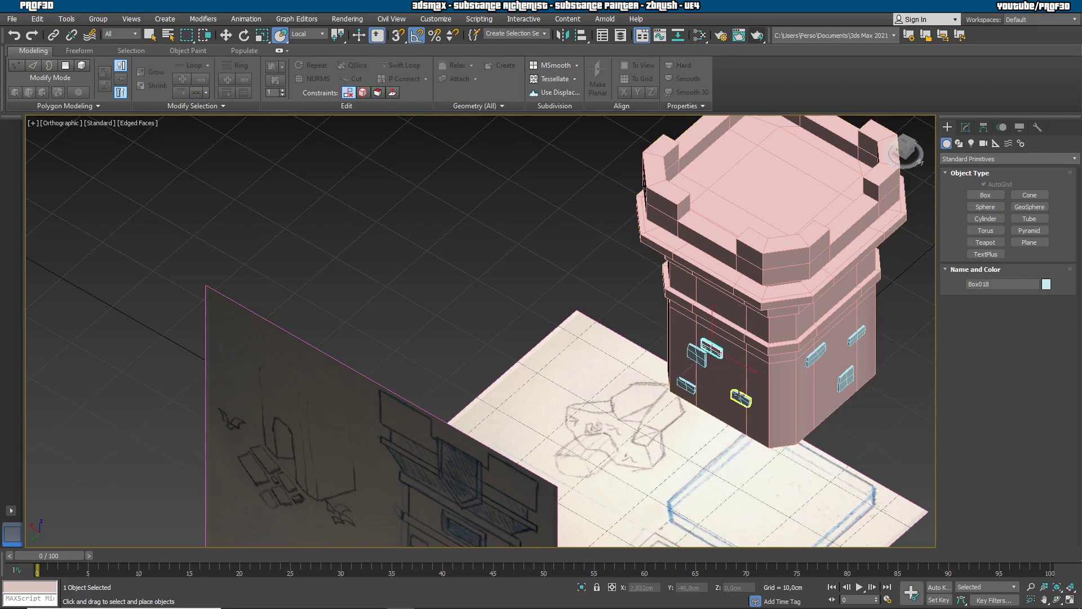
Draw an AutoGrid box about 8.6 cm wide, 2.6 cm long and 0.15 cm high in the gap between the front battlements.
{"action": "mouse_move", "coordinate": [738, 382]}
{"action": "middle_mouse_down", "text": "alt"}
{"action": "mouse_move", "coordinate": [1023, 378]}
{"action": "mouse_move", "coordinate": [490, 382]}
{"action": "mouse_move", "coordinate": [510, 362]}
{"action": "mouse_move", "coordinate": [459, 379]}
{"action": "mouse_move", "coordinate": [449, 373]}
{"action": "mouse_move", "coordinate": [546, 379]}
{"action": "mouse_move", "coordinate": [254, 240]}
{"action": "middle_mouse_up", "text": "alt"}
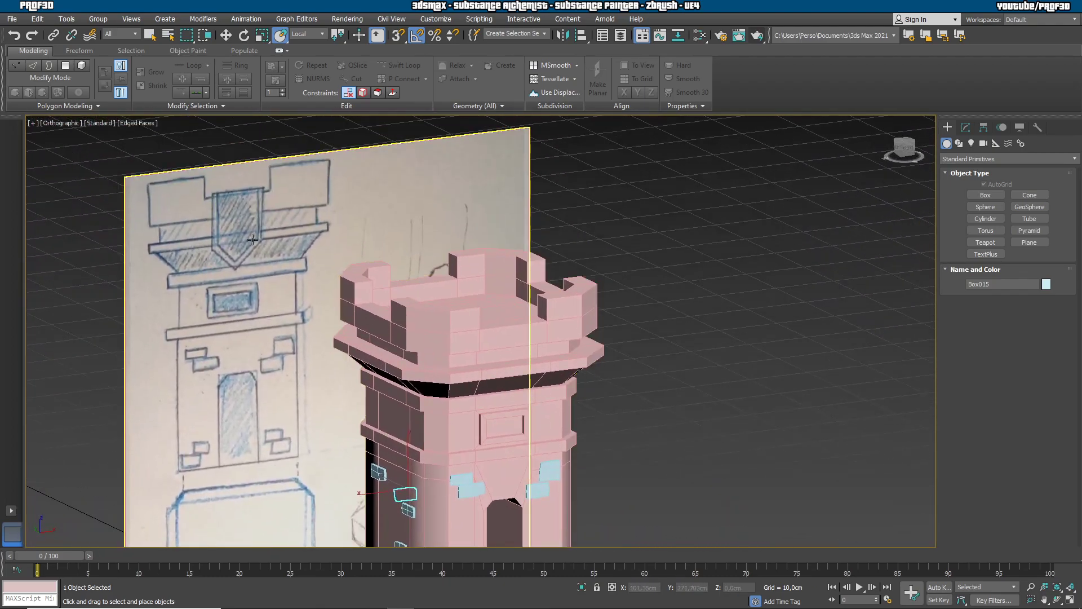
{"action": "middle_click_drag", "start_coordinate": [269, 291], "coordinate": [371, 356], "text": "alt"}
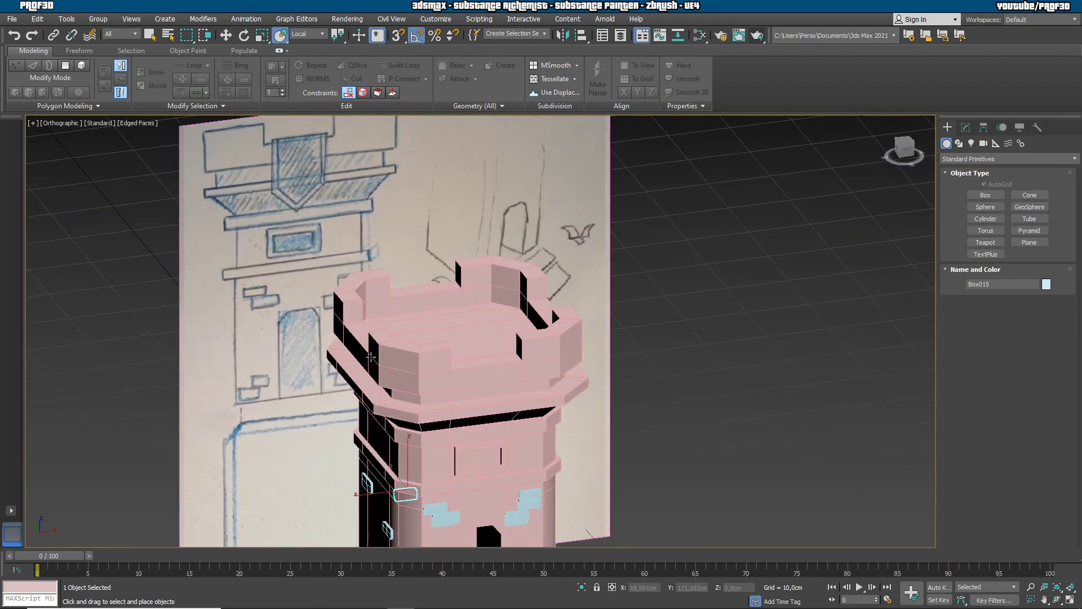
{"action": "key", "text": "f"}
{"action": "scroll", "coordinate": [391, 361], "scroll_direction": "up", "scroll_amount": 10}
{"action": "scroll", "coordinate": [445, 302], "scroll_direction": "down", "scroll_amount": 8}
{"action": "middle_click_drag", "start_coordinate": [522, 268], "coordinate": [577, 302], "text": "alt"}
{"action": "scroll", "coordinate": [577, 302], "scroll_direction": "down", "scroll_amount": 3}
{"action": "middle_click_drag", "start_coordinate": [707, 321], "coordinate": [481, 498]}
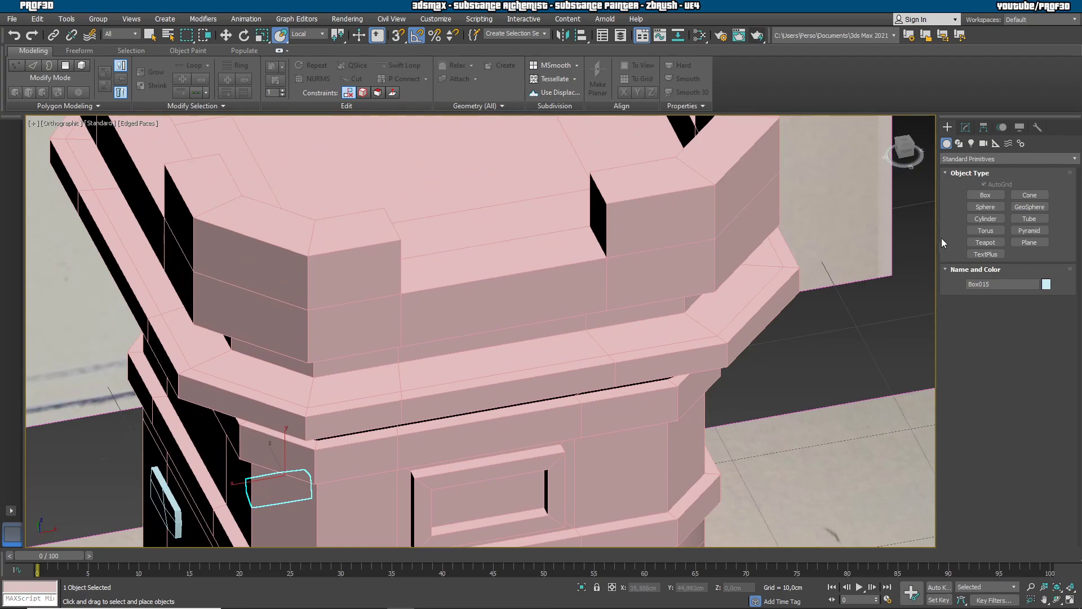
{"action": "left_click", "coordinate": [976, 197]}
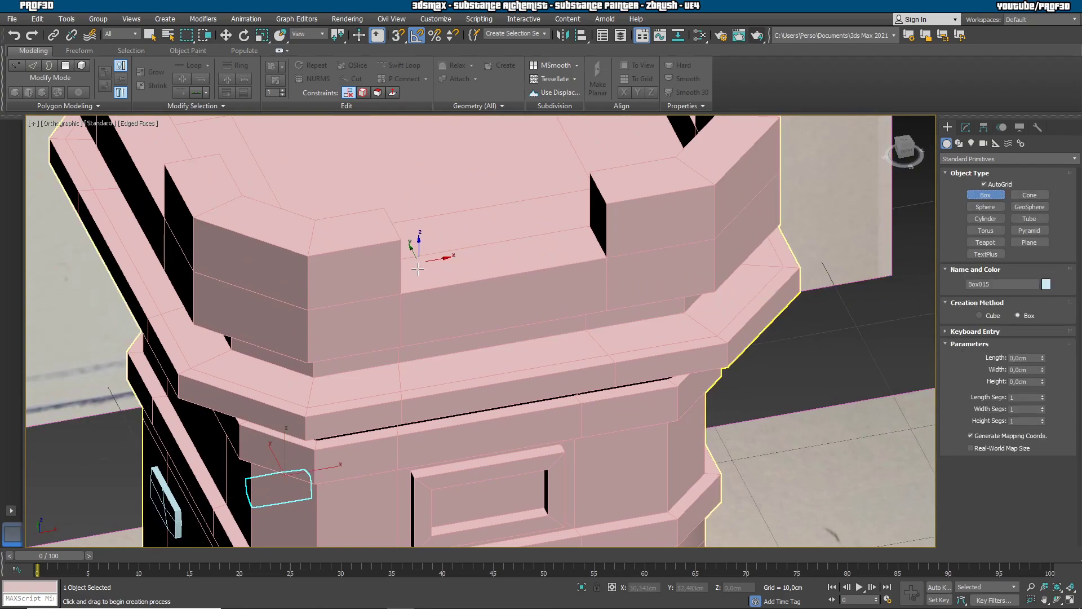
{"action": "scroll", "coordinate": [425, 265], "scroll_direction": "up", "scroll_amount": 4}
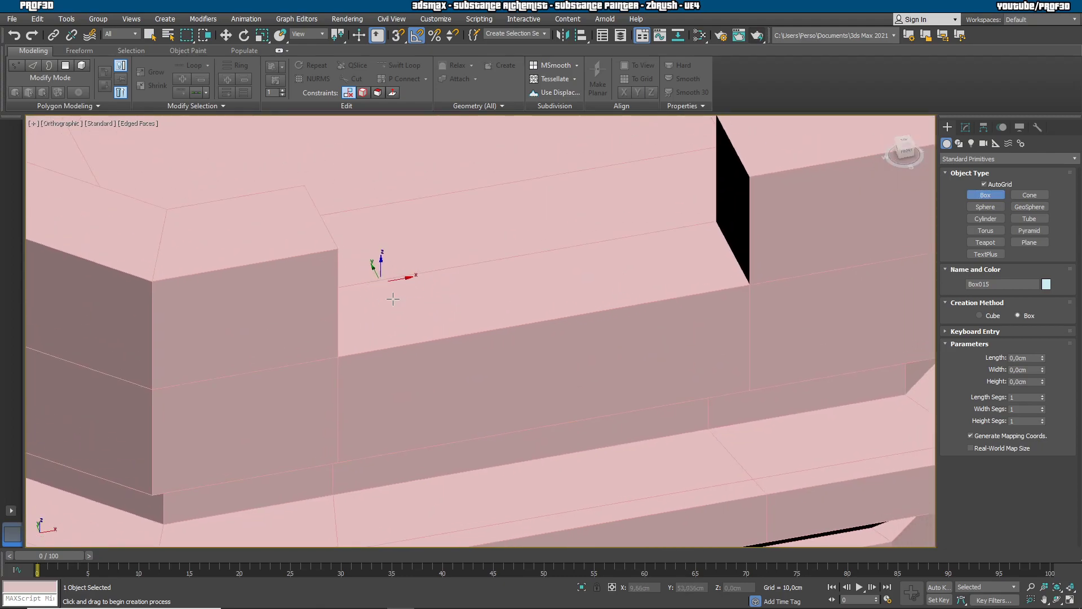
{"action": "scroll", "coordinate": [465, 302], "scroll_direction": "down", "scroll_amount": 5}
{"action": "middle_click_drag", "start_coordinate": [466, 302], "coordinate": [386, 316], "text": "alt"}
{"action": "scroll", "coordinate": [464, 312], "scroll_direction": "up", "scroll_amount": 3}
{"action": "left_click_drag", "start_coordinate": [372, 311], "coordinate": [609, 306]}
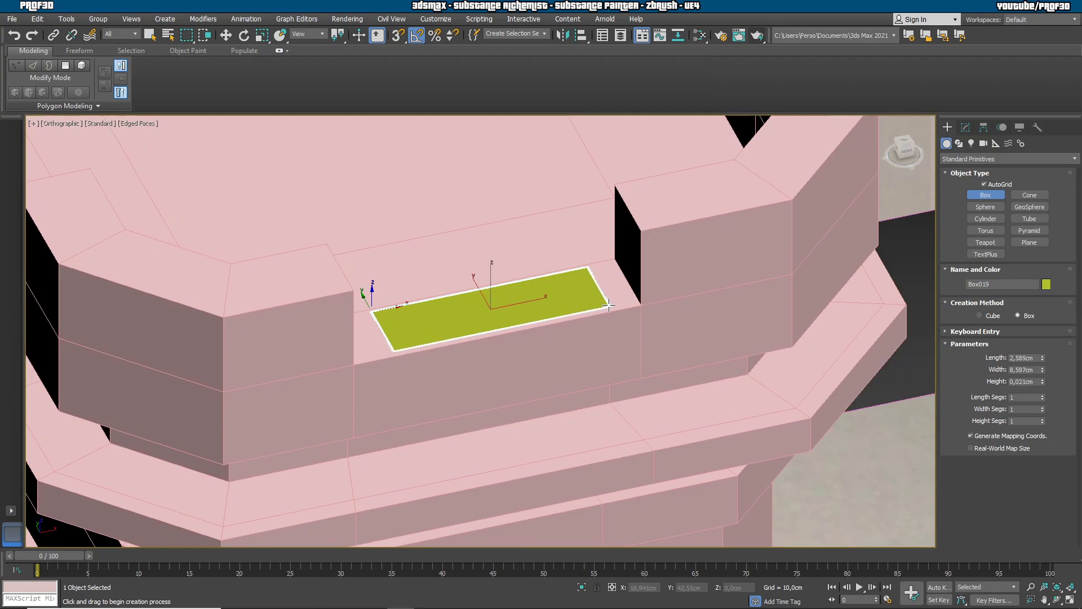
Convert the new box to an Editable Poly and open its vertices for editing in the front view.
{"action": "key", "text": "f"}
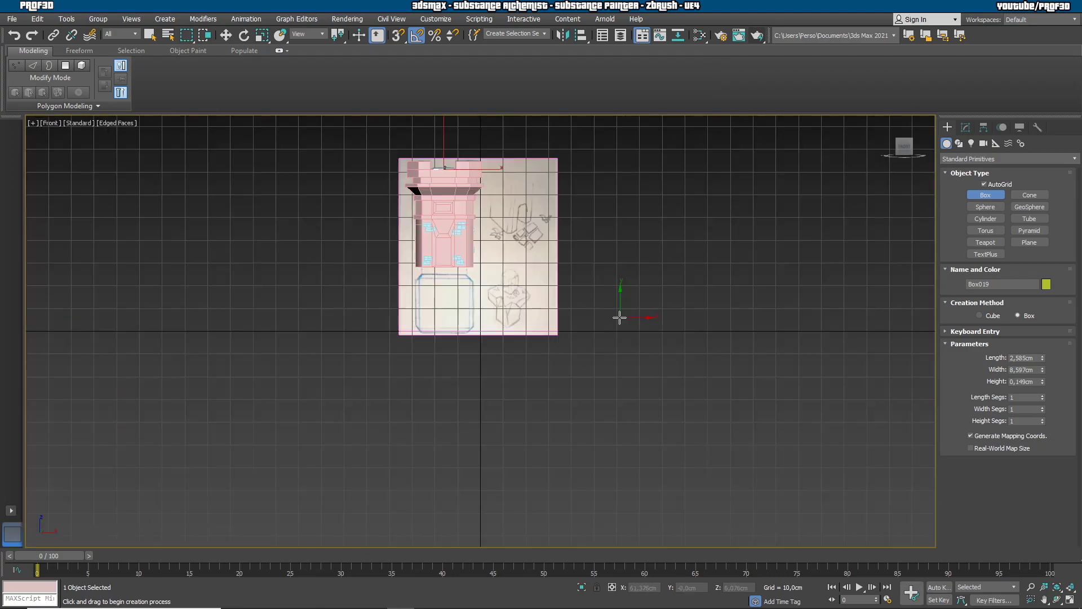
{"action": "key", "text": "z"}
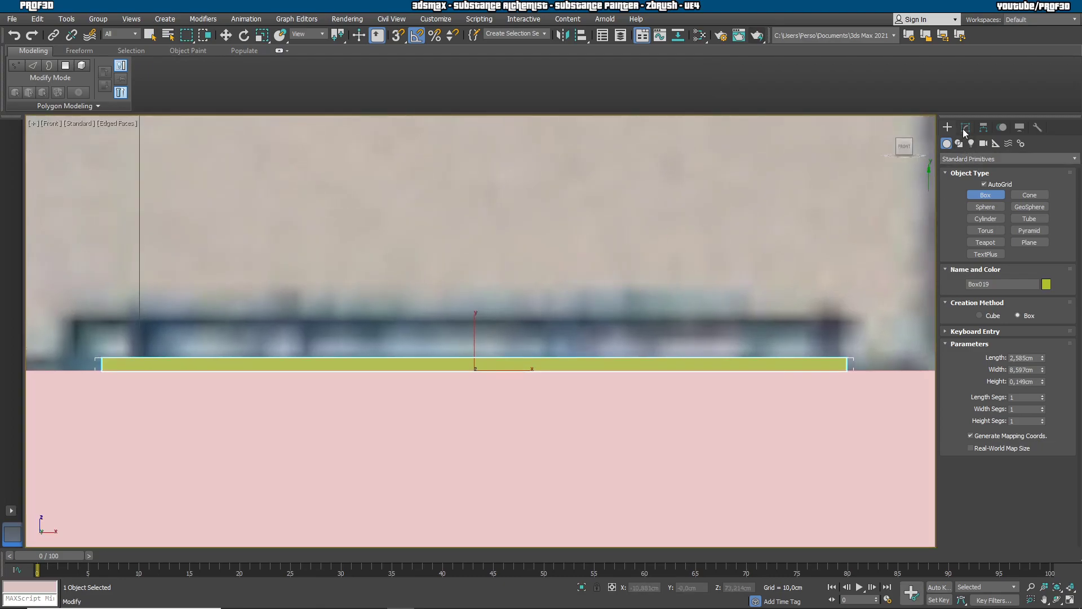
{"action": "left_click", "coordinate": [964, 128]}
{"action": "right_click", "coordinate": [967, 175]}
{"action": "left_click", "coordinate": [1024, 257]}
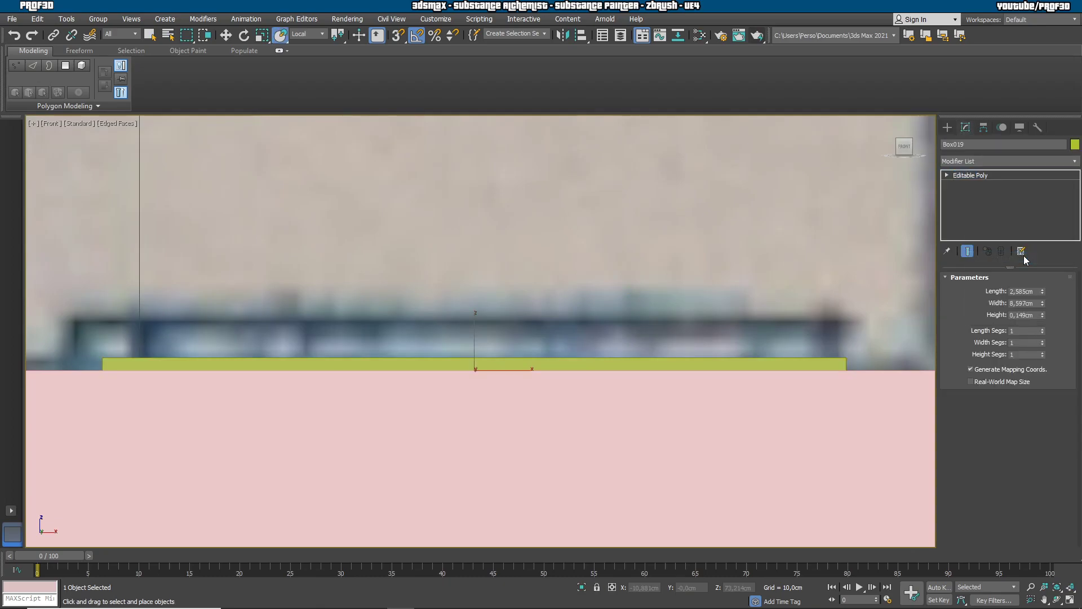
{"action": "left_click", "coordinate": [980, 291]}
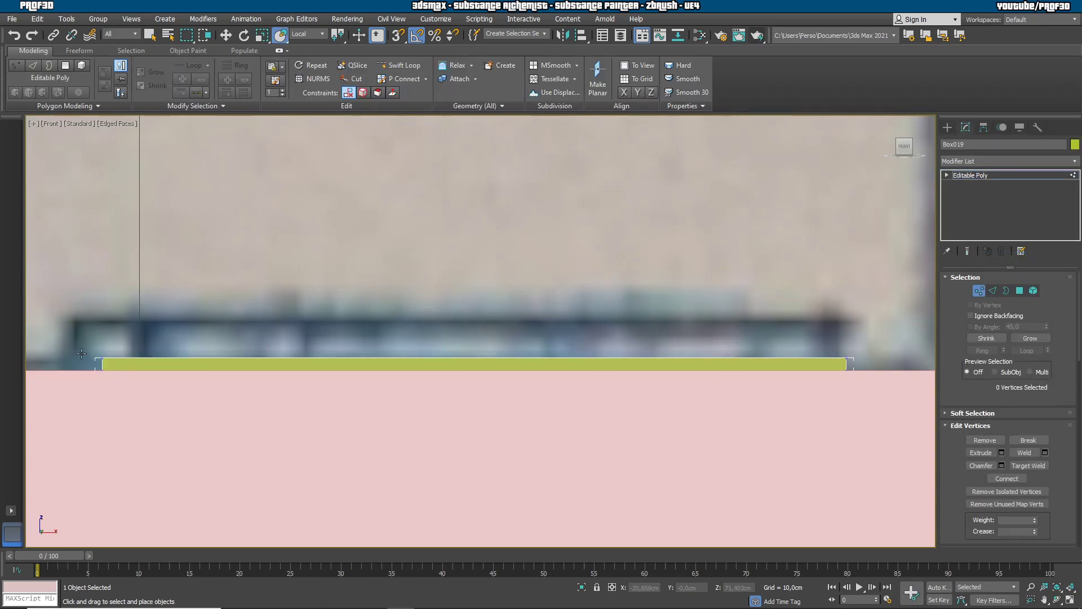
{"action": "right_click", "coordinate": [104, 339]}
{"action": "key", "text": "1"}
{"action": "left_click", "coordinate": [133, 333]}
{"action": "left_click", "coordinate": [175, 359]}
{"action": "key", "text": "1"}
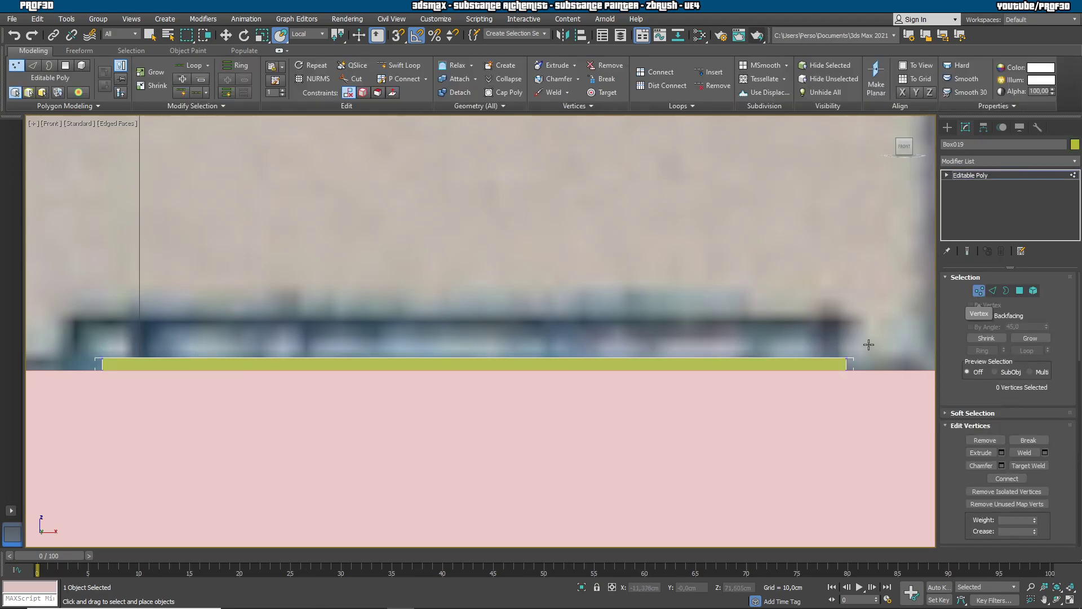
{"action": "scroll", "coordinate": [591, 282], "scroll_direction": "down", "scroll_amount": 5}
{"action": "middle_click_drag", "start_coordinate": [591, 282], "coordinate": [613, 312], "text": "alt"}
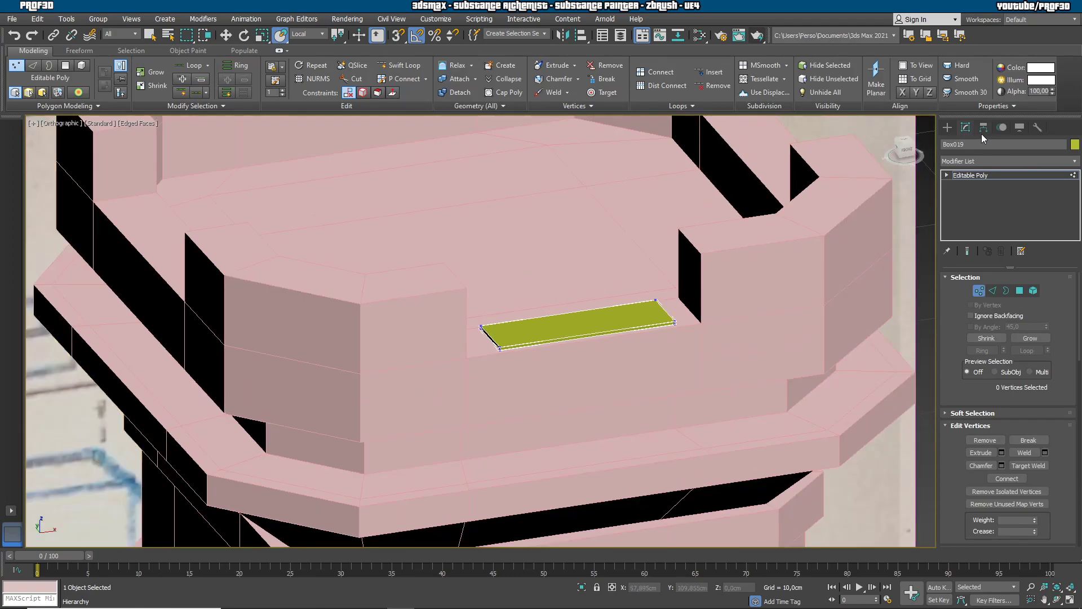
{"action": "left_click", "coordinate": [948, 176]}
{"action": "left_click", "coordinate": [947, 175]}
{"action": "left_click", "coordinate": [967, 185]}
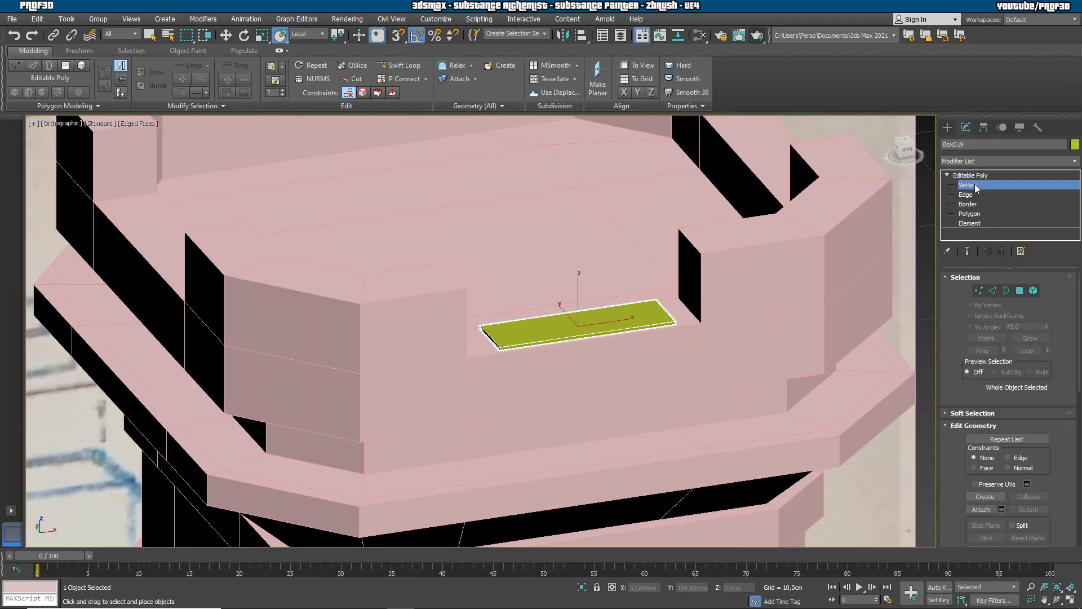
{"action": "middle_click_drag", "start_coordinate": [700, 297], "coordinate": [620, 272], "text": "alt"}
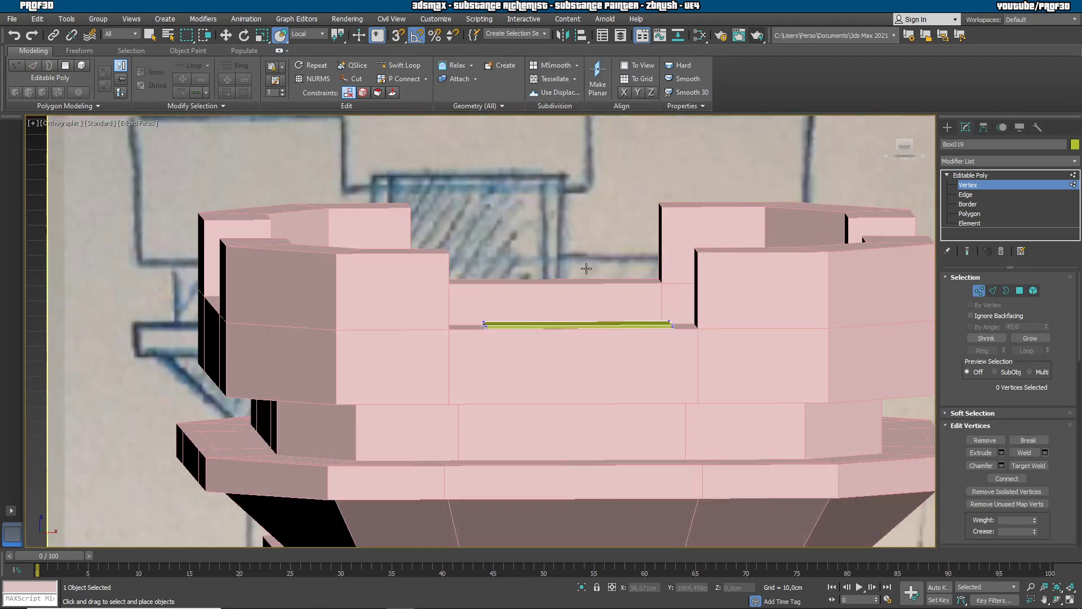
Raise the box's upper vertices and extend its left end to match the banner's top bar in the front sketch.
{"action": "key", "text": "f"}
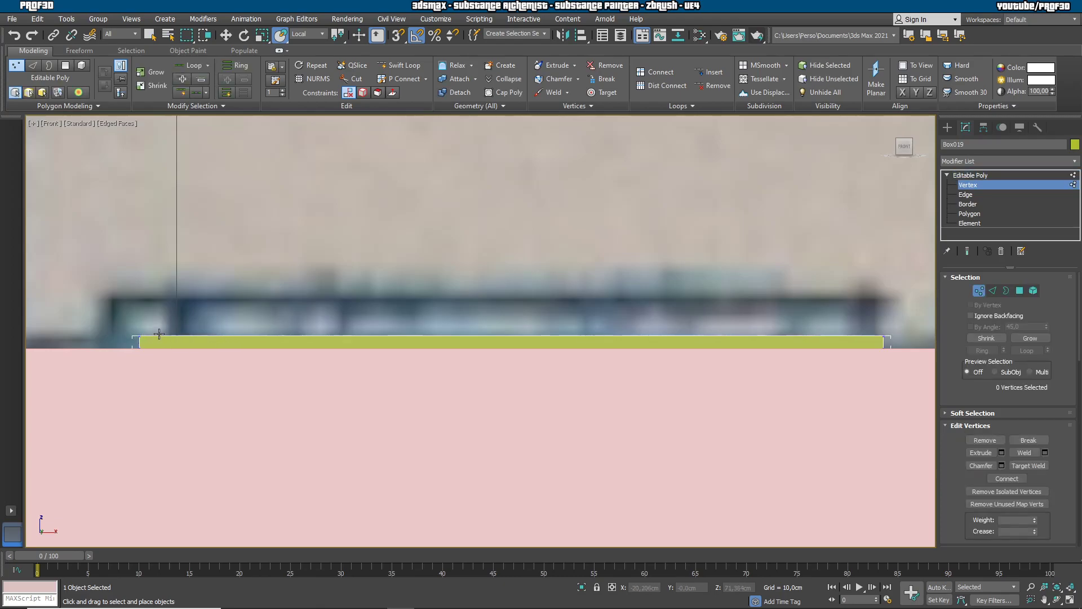
{"action": "left_click", "coordinate": [228, 35]}
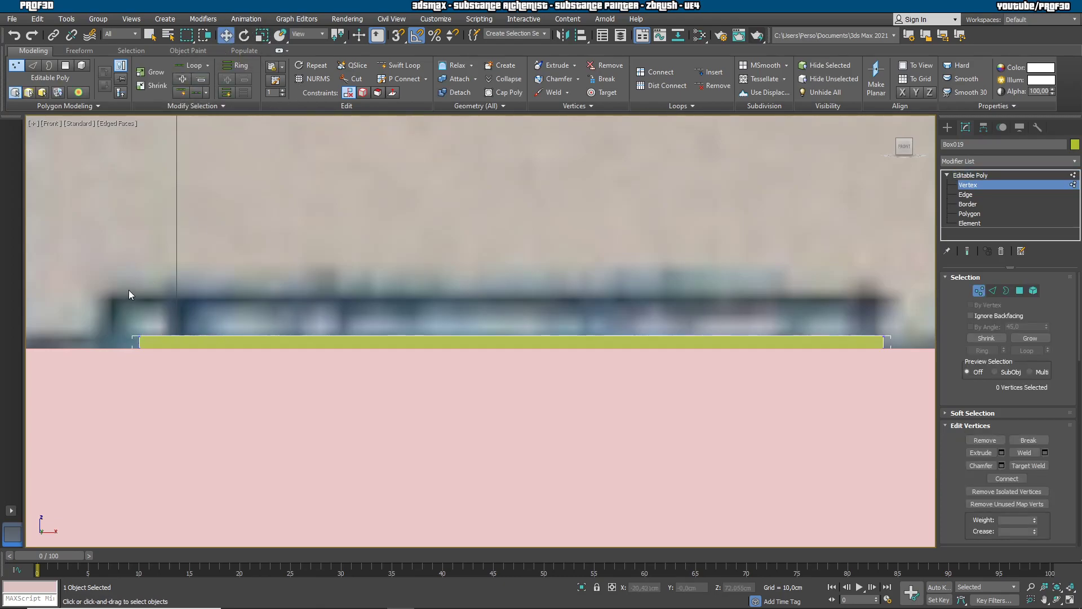
{"action": "left_click_drag", "start_coordinate": [935, 350], "coordinate": [916, 340]}
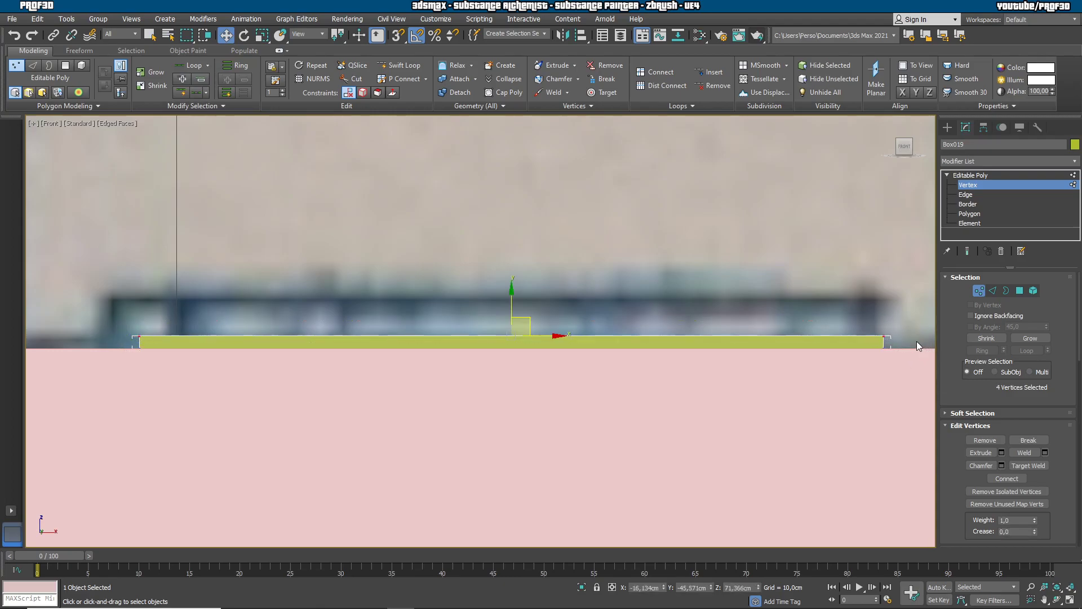
{"action": "left_click_drag", "start_coordinate": [509, 310], "coordinate": [511, 279]}
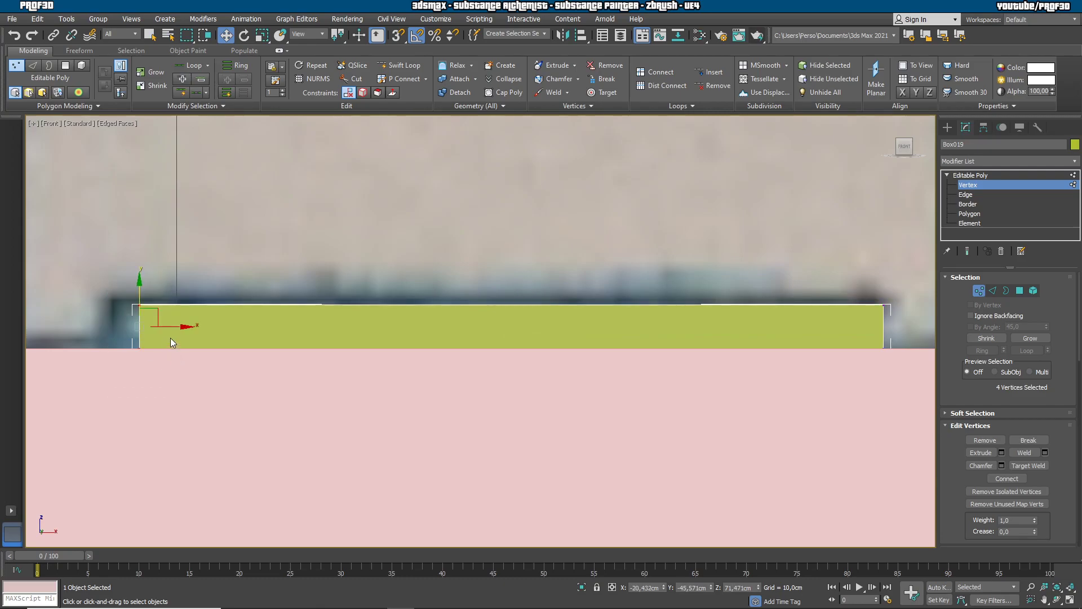
{"action": "left_click_drag", "start_coordinate": [159, 327], "coordinate": [135, 327]}
{"action": "middle_click_drag", "start_coordinate": [828, 287], "coordinate": [634, 296]}
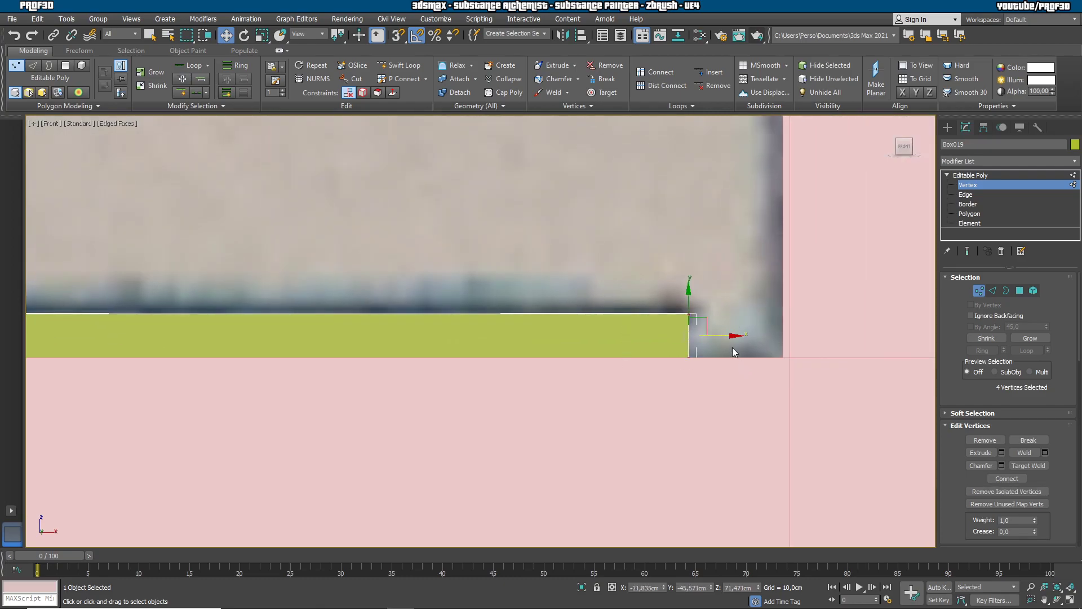
{"action": "middle_click_drag", "start_coordinate": [745, 361], "coordinate": [697, 362]}
{"action": "left_click", "coordinate": [697, 361]}
Leave vertex editing, select the tower and make it see-through.
{"action": "left_click", "coordinate": [947, 127]}
{"action": "left_click", "coordinate": [848, 288]}
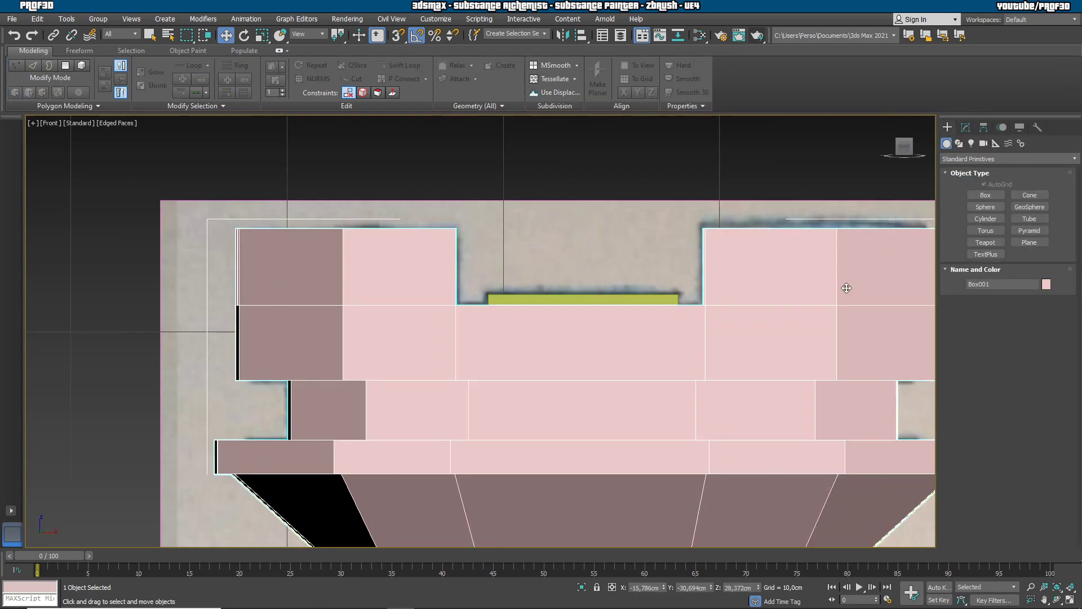
{"action": "key", "text": "alt+x"}
Move the box's outer-side vertices about 0.4 cm outward, towards the outer face of the battlement wall.
{"action": "scroll", "coordinate": [582, 302], "scroll_direction": "up", "scroll_amount": 2}
{"action": "left_click", "coordinate": [581, 302]}
{"action": "middle_click_drag", "start_coordinate": [634, 342], "coordinate": [738, 388], "text": "alt"}
{"action": "left_click", "coordinate": [965, 128]}
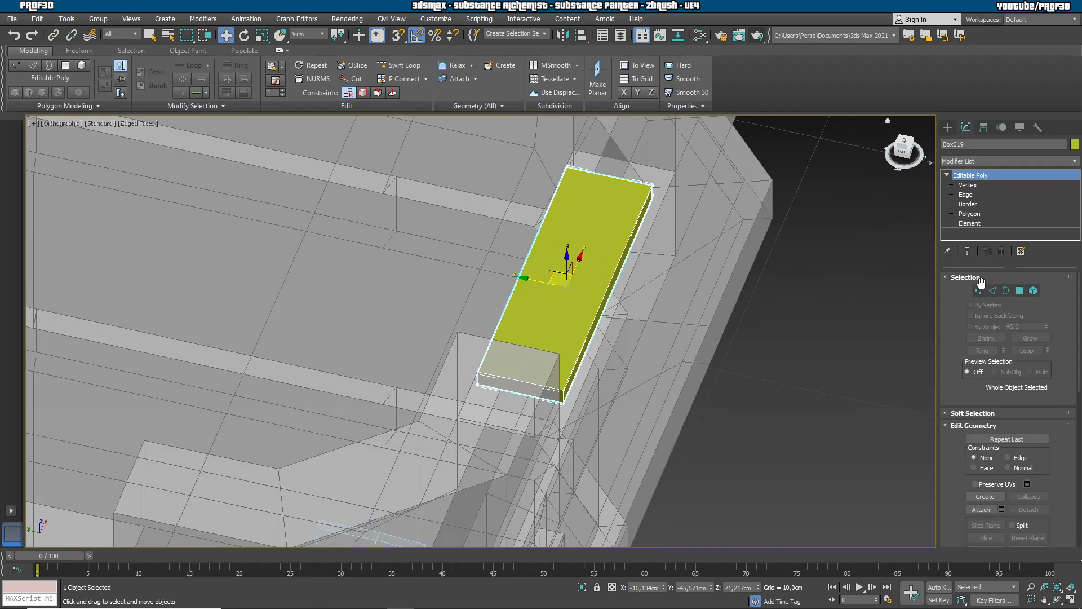
{"action": "left_click", "coordinate": [979, 290]}
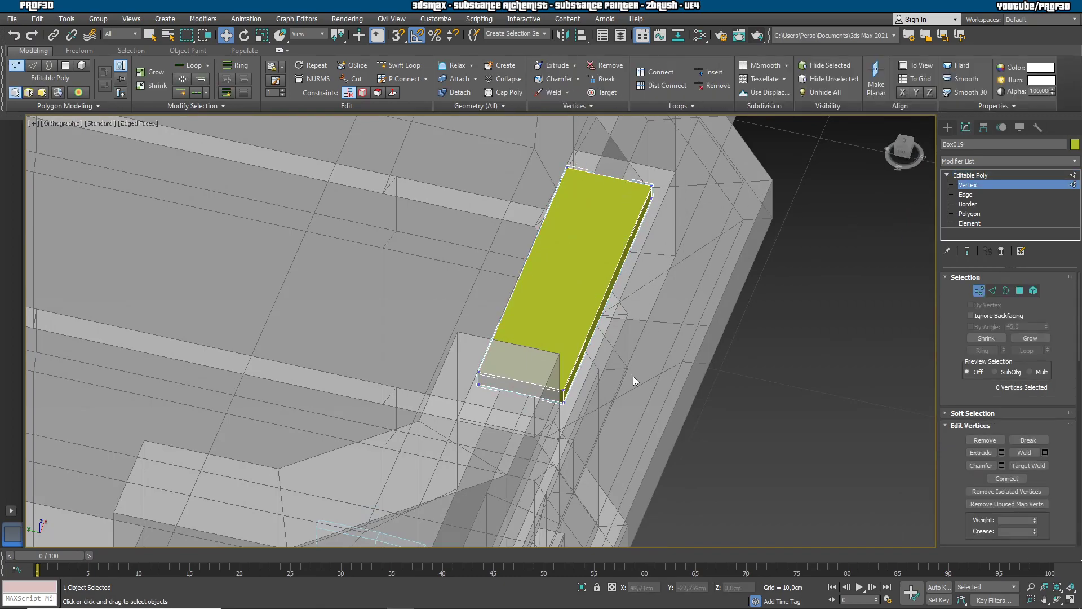
{"action": "left_click_drag", "start_coordinate": [596, 357], "coordinate": [541, 420]}
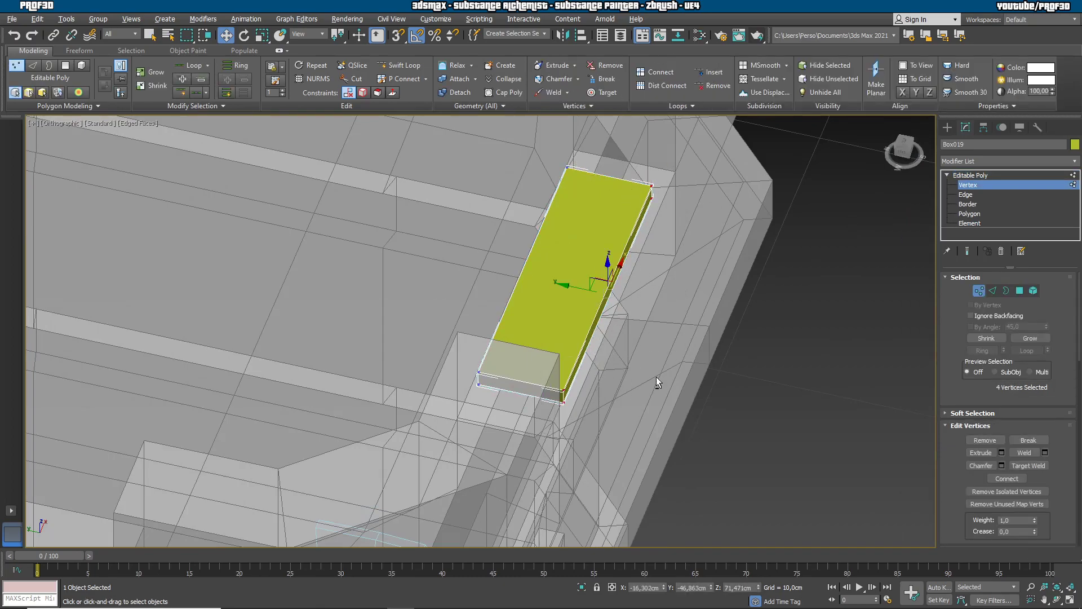
{"action": "middle_click_drag", "start_coordinate": [656, 377], "coordinate": [592, 335], "text": "alt"}
{"action": "left_click_drag", "start_coordinate": [565, 291], "coordinate": [579, 292]}
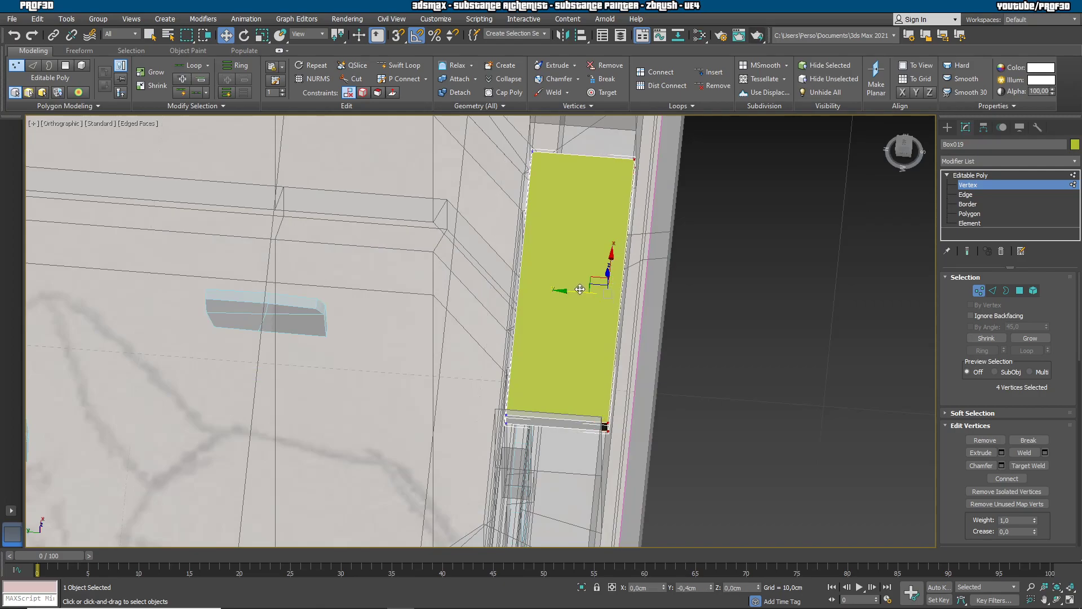
Move the box's inner-side vertices so that the box spans the thickness of the battlement wall.
{"action": "middle_click_drag", "start_coordinate": [520, 371], "coordinate": [513, 302], "text": "alt"}
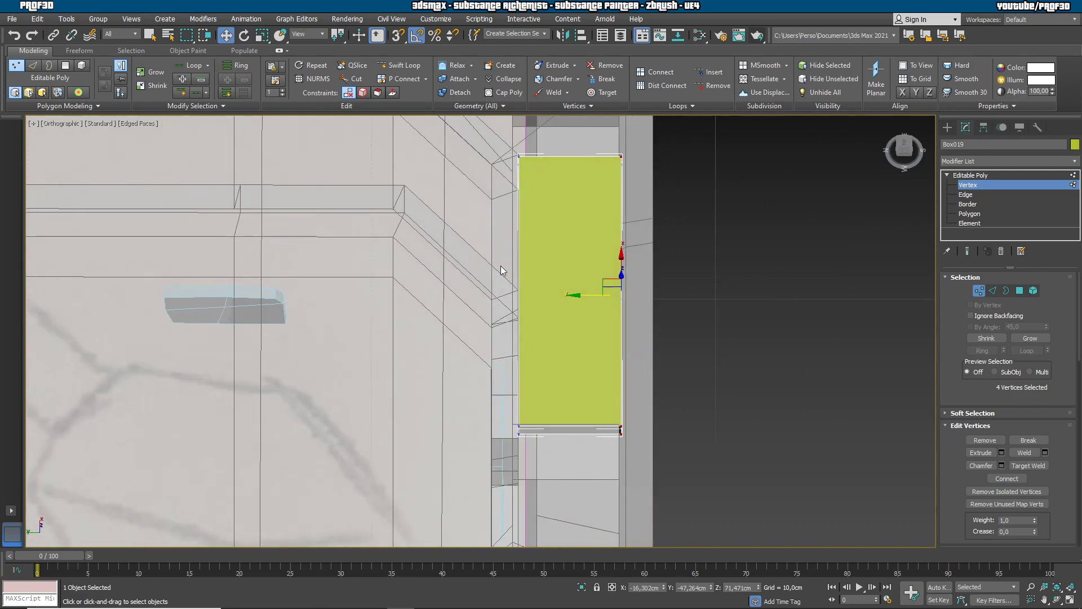
{"action": "left_click_drag", "start_coordinate": [543, 221], "coordinate": [559, 447]}
{"action": "left_click_drag", "start_coordinate": [496, 295], "coordinate": [516, 293]}
{"action": "key", "text": "F3"}
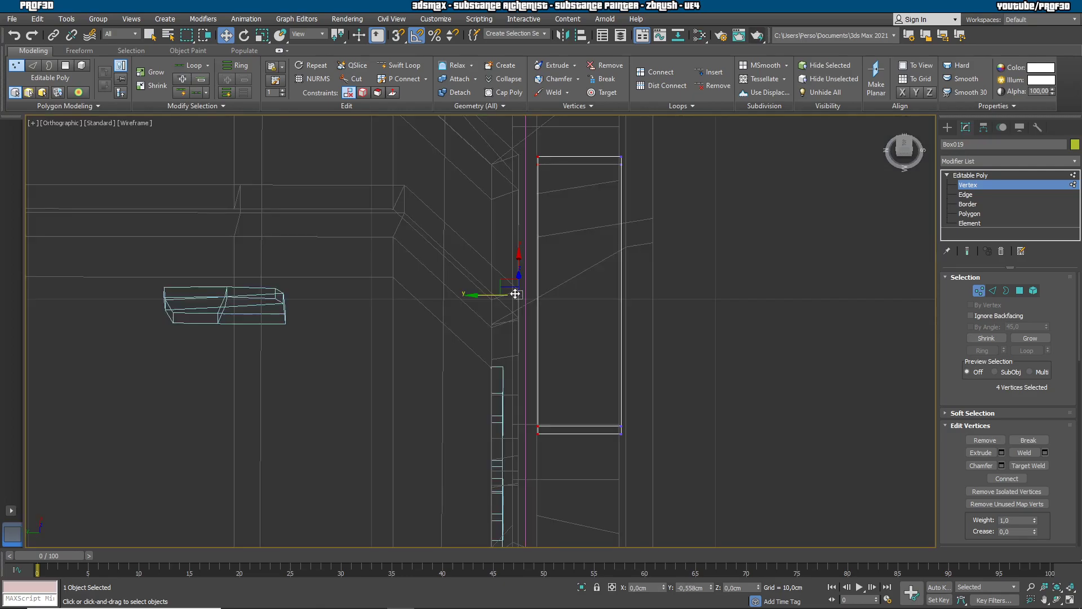
{"action": "key", "text": "F3"}
{"action": "middle_click_drag", "start_coordinate": [514, 294], "coordinate": [627, 361], "text": "alt"}
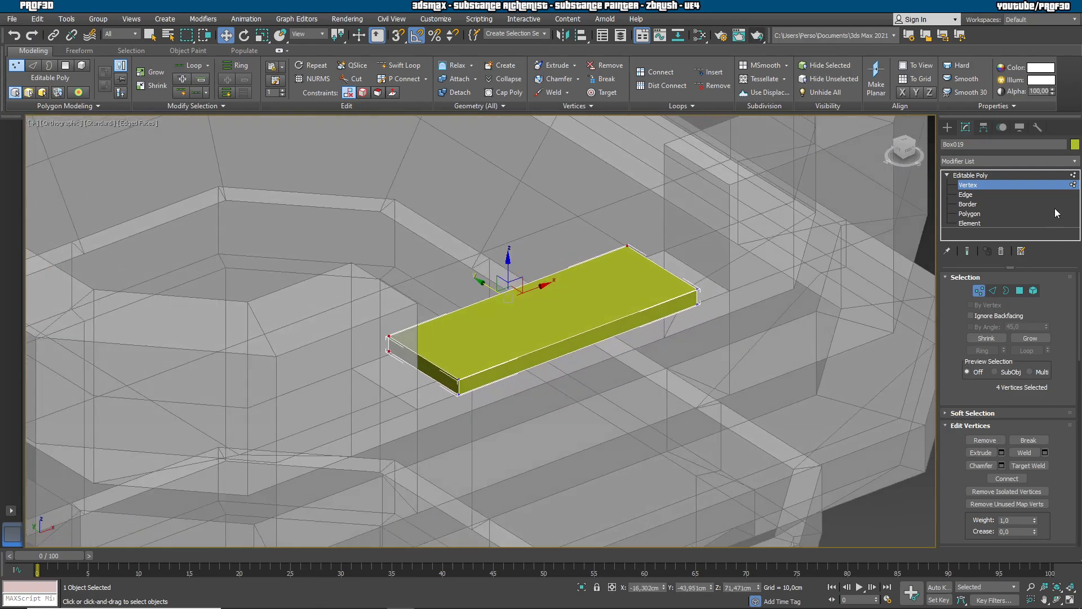
Extrude the box's two long side faces outward by 0.352 cm so they overhang the battlement wall.
{"action": "left_click", "coordinate": [1020, 290]}
{"action": "left_click", "coordinate": [677, 307]}
{"action": "middle_click_drag", "start_coordinate": [677, 307], "coordinate": [857, 411], "text": "alt"}
{"action": "left_click", "coordinate": [609, 433], "text": "ctrl"}
{"action": "middle_click_drag", "start_coordinate": [609, 433], "coordinate": [718, 413], "text": "alt"}
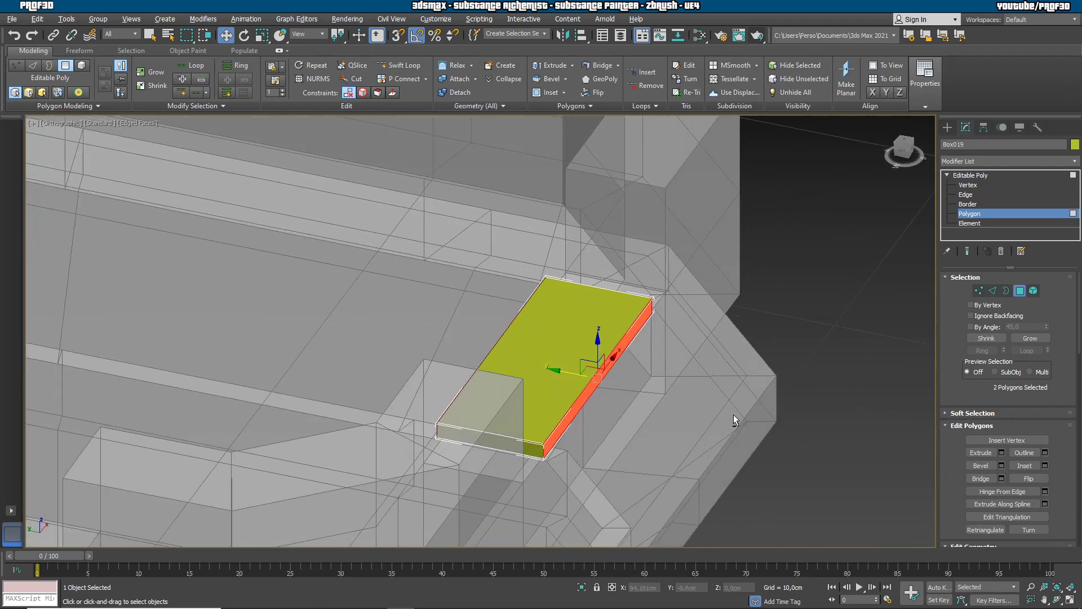
{"action": "left_click", "coordinate": [1001, 454]}
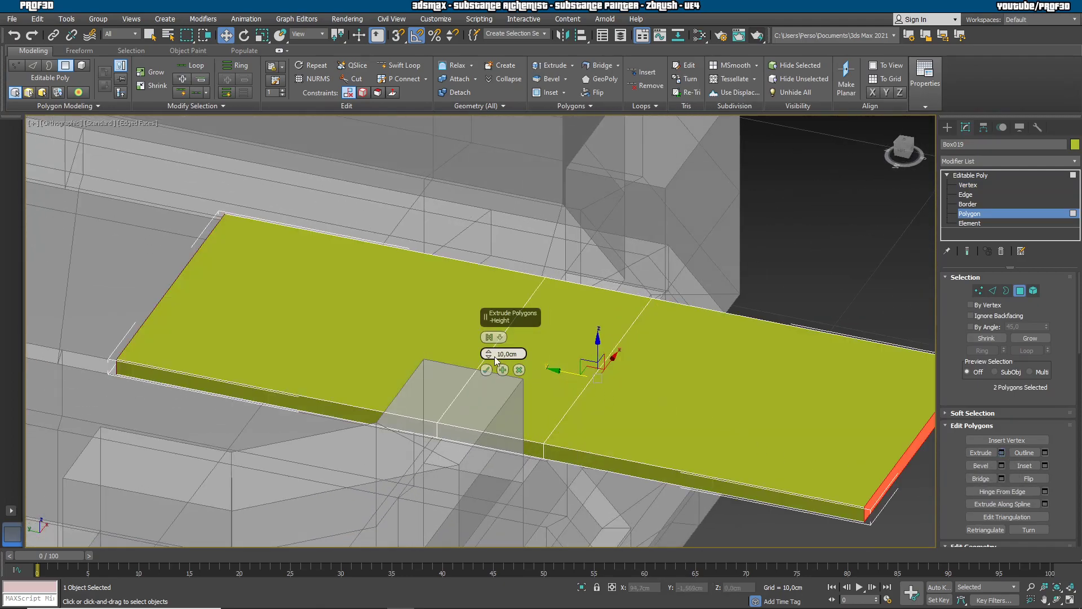
{"action": "left_click_drag", "start_coordinate": [490, 354], "coordinate": [670, 141]}
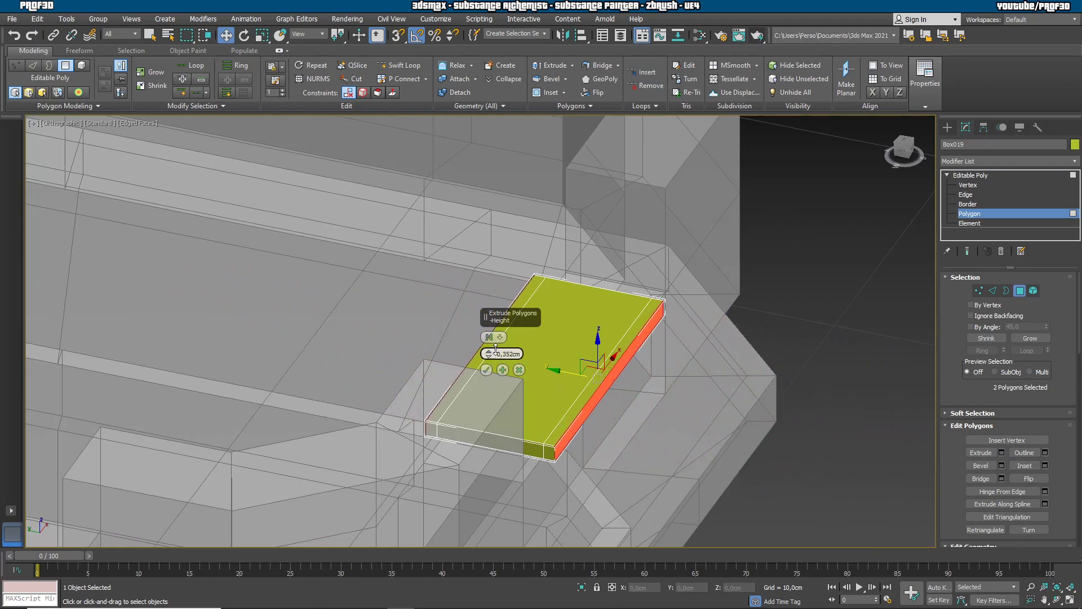
{"action": "left_click", "coordinate": [486, 369]}
Extrude the narrow underside face on the inner side of the battlement wall downward by 3.076 cm.
{"action": "mouse_move", "coordinate": [599, 338]}
{"action": "middle_mouse_down", "text": "alt"}
{"action": "mouse_move", "coordinate": [603, 303]}
{"action": "mouse_move", "coordinate": [598, 341]}
{"action": "middle_mouse_up", "text": "alt"}
{"action": "left_click", "coordinate": [572, 342]}
{"action": "left_click", "coordinate": [460, 353], "text": "ctrl"}
{"action": "left_click", "coordinate": [648, 369], "text": "alt"}
{"action": "middle_click_drag", "start_coordinate": [684, 233], "coordinate": [807, 305], "text": "alt"}
{"action": "left_click", "coordinate": [1001, 452]}
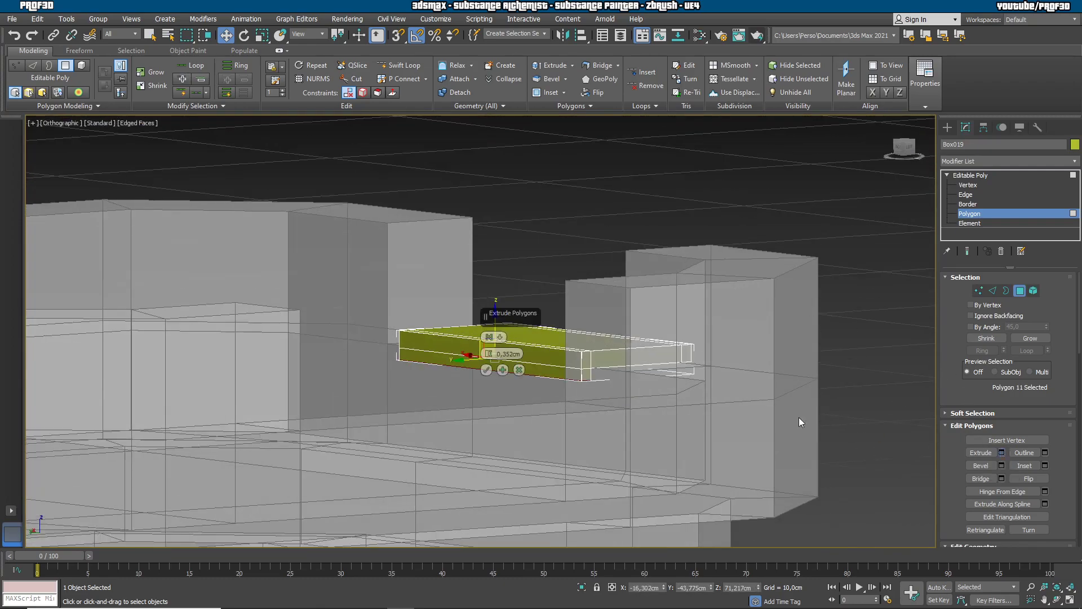
{"action": "left_click_drag", "start_coordinate": [491, 359], "coordinate": [502, 259]}
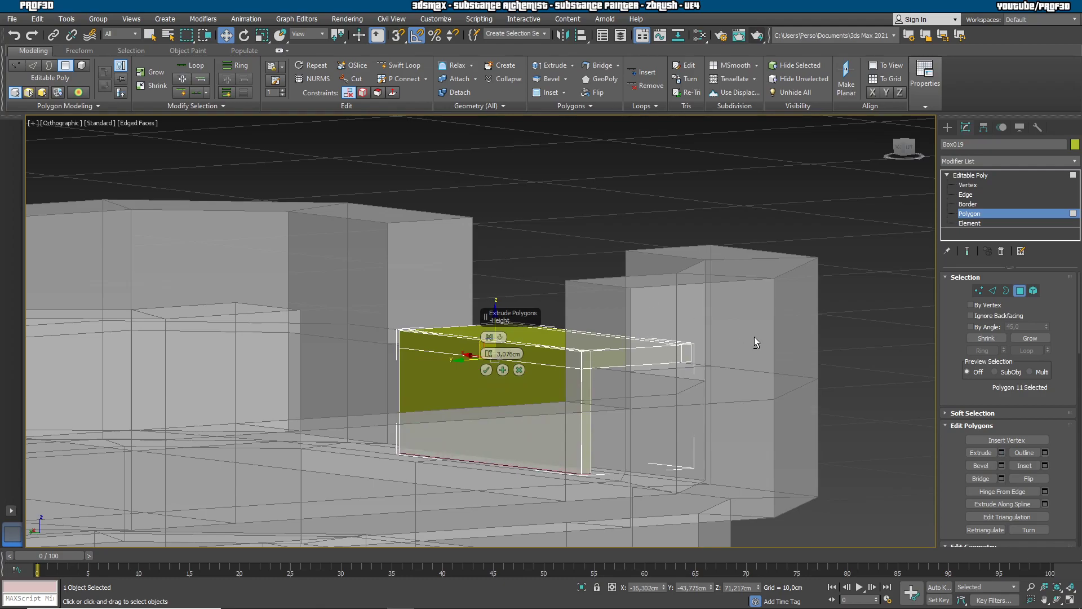
{"action": "middle_click_drag", "start_coordinate": [754, 340], "coordinate": [635, 360], "text": "alt"}
{"action": "left_click", "coordinate": [485, 370]}
Extrude the narrow underside face on the outer side of the wall downward by 7.96 cm to form the banner's front flap.
{"action": "middle_click_drag", "start_coordinate": [671, 307], "coordinate": [676, 318], "text": "alt"}
{"action": "middle_click_drag", "start_coordinate": [798, 330], "coordinate": [668, 283], "text": "alt"}
{"action": "left_click", "coordinate": [574, 321]}
{"action": "middle_click_drag", "start_coordinate": [764, 279], "coordinate": [753, 278], "text": "alt"}
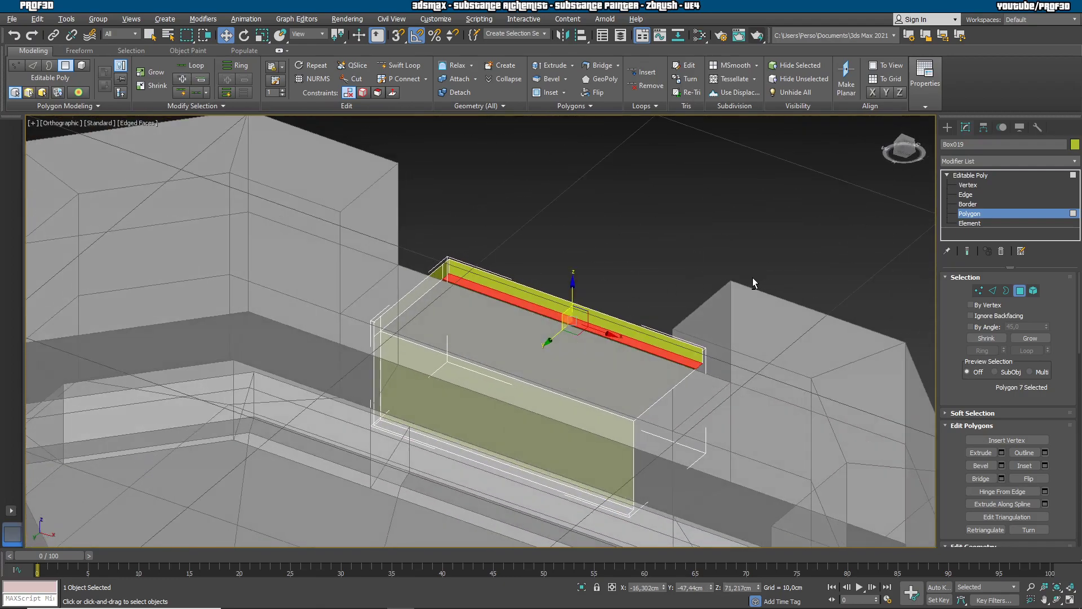
{"action": "key", "text": "f"}
{"action": "key", "text": "z"}
{"action": "scroll", "coordinate": [653, 290], "scroll_direction": "down", "scroll_amount": 6}
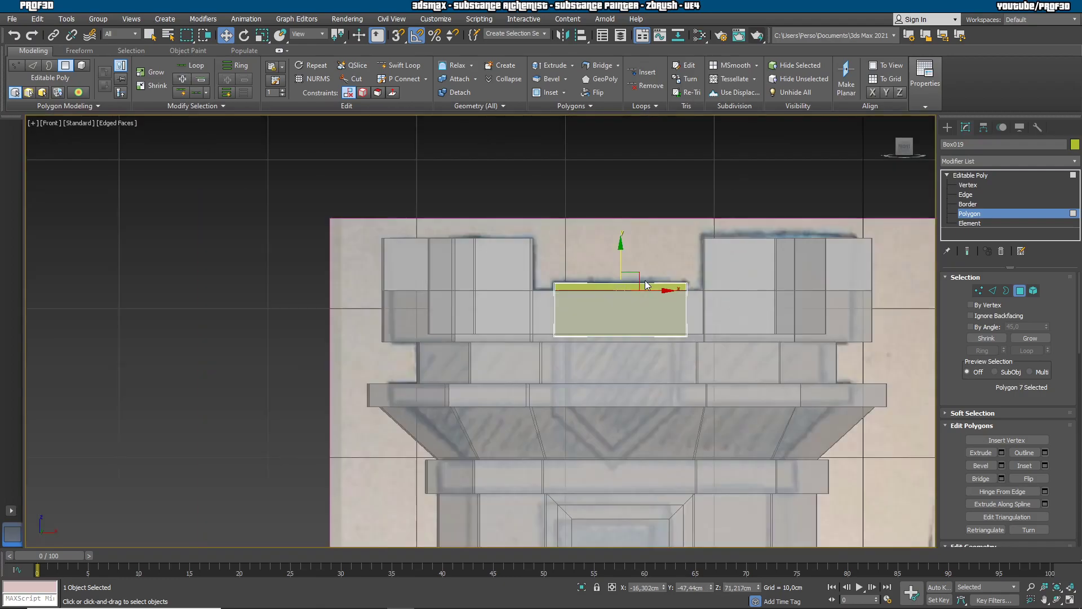
{"action": "middle_click_drag", "start_coordinate": [759, 353], "coordinate": [724, 330]}
{"action": "left_click", "coordinate": [1002, 452]}
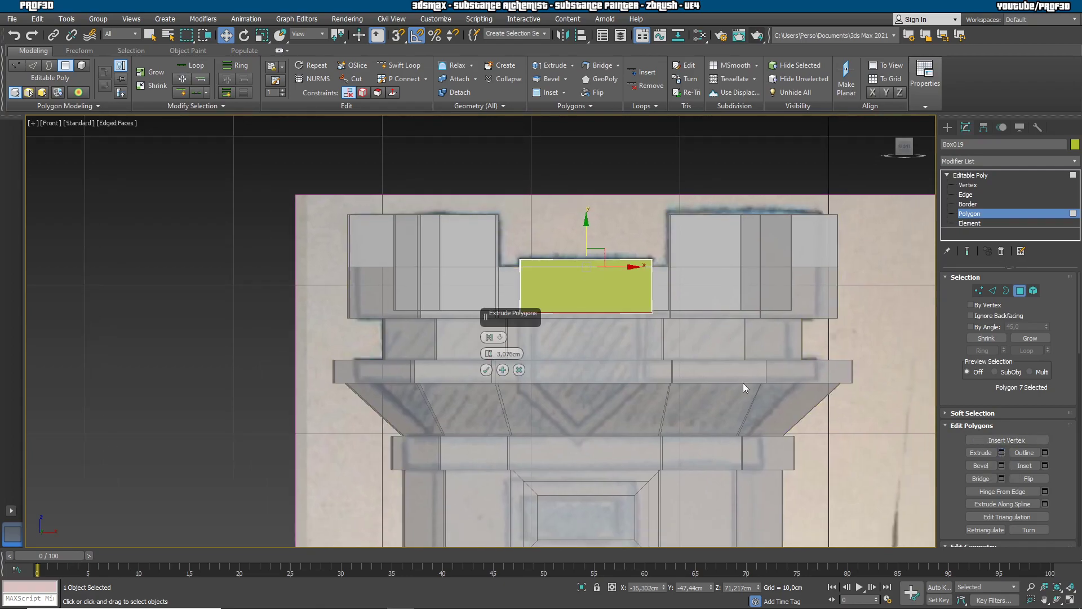
{"action": "left_click_drag", "start_coordinate": [489, 353], "coordinate": [500, 281]}
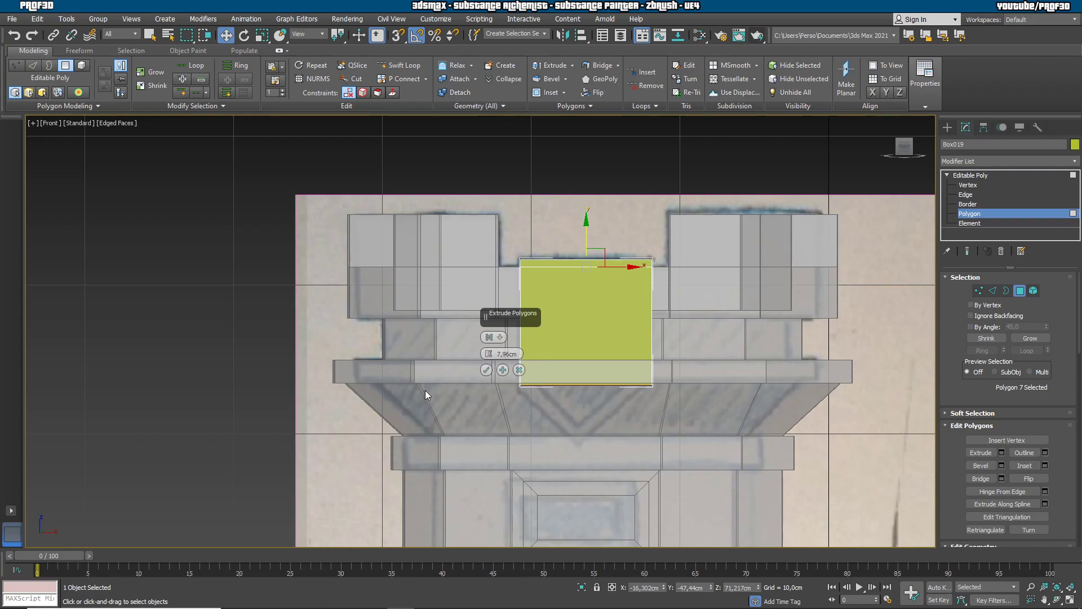
{"action": "left_click", "coordinate": [486, 369]}
Move the front flap's bottom face about 1.1 cm outward so the banner slants clear of the tower's ledge.
{"action": "middle_click_drag", "start_coordinate": [597, 421], "coordinate": [642, 405], "text": "alt"}
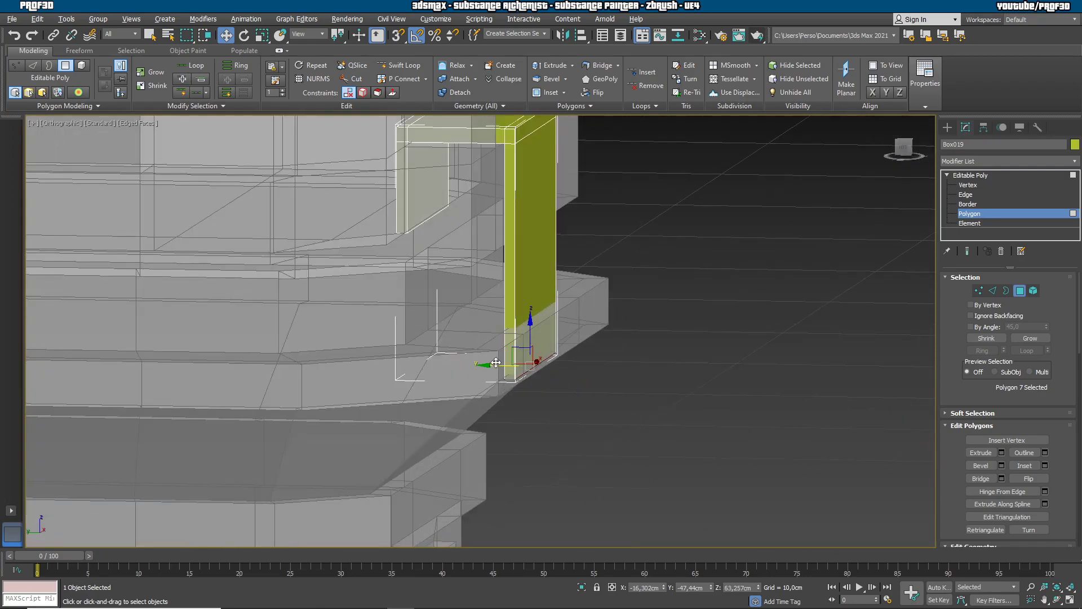
{"action": "left_click_drag", "start_coordinate": [496, 363], "coordinate": [528, 360]}
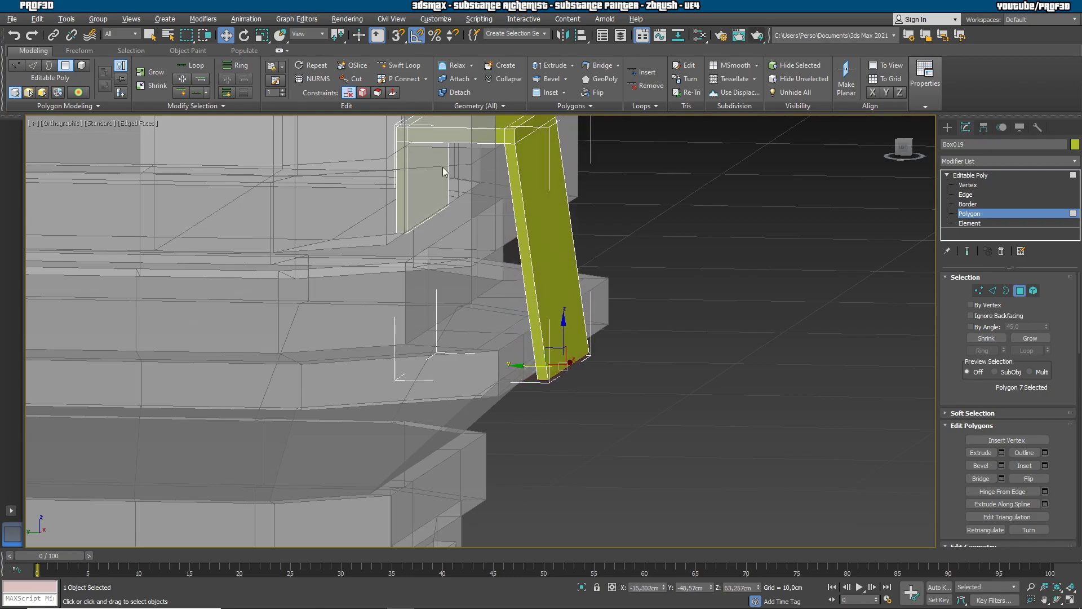
{"action": "middle_click_drag", "start_coordinate": [675, 431], "coordinate": [704, 407], "text": "alt"}
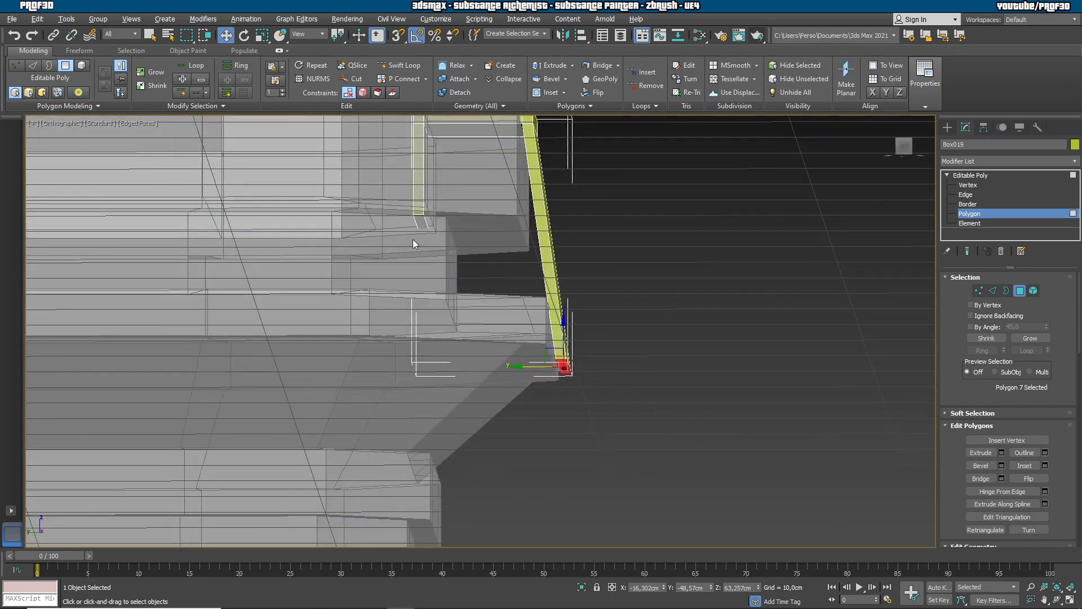
{"action": "middle_click_drag", "start_coordinate": [577, 335], "coordinate": [712, 380], "text": "alt"}
Add a vertical edge loop down the middle of the banner with Swift Loop.
{"action": "key", "text": "f"}
{"action": "key", "text": "z"}
{"action": "scroll", "coordinate": [700, 377], "scroll_direction": "down", "scroll_amount": 5}
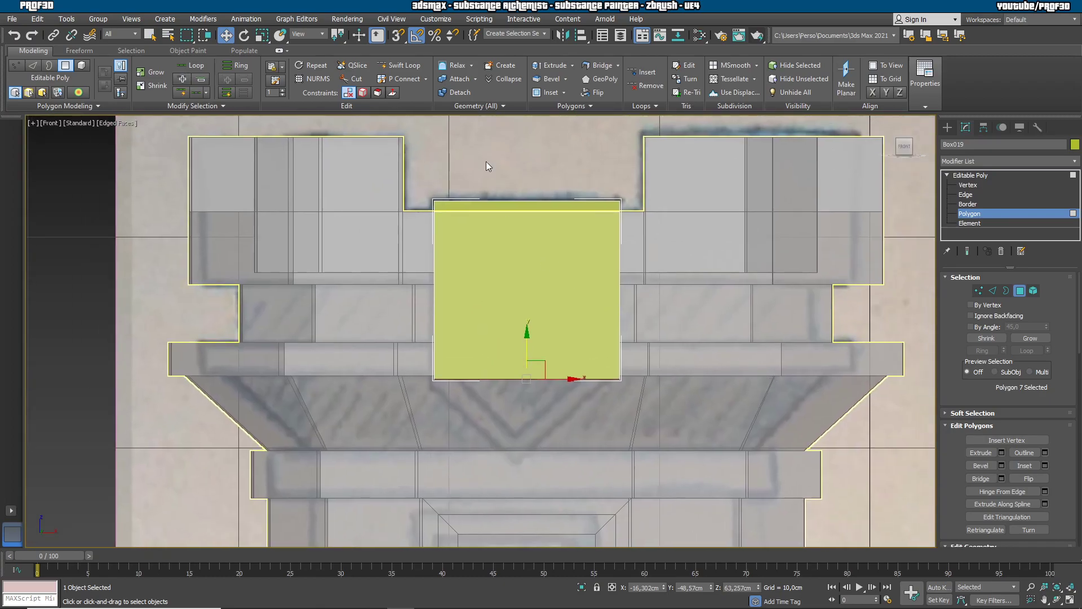
{"action": "left_click", "coordinate": [402, 65]}
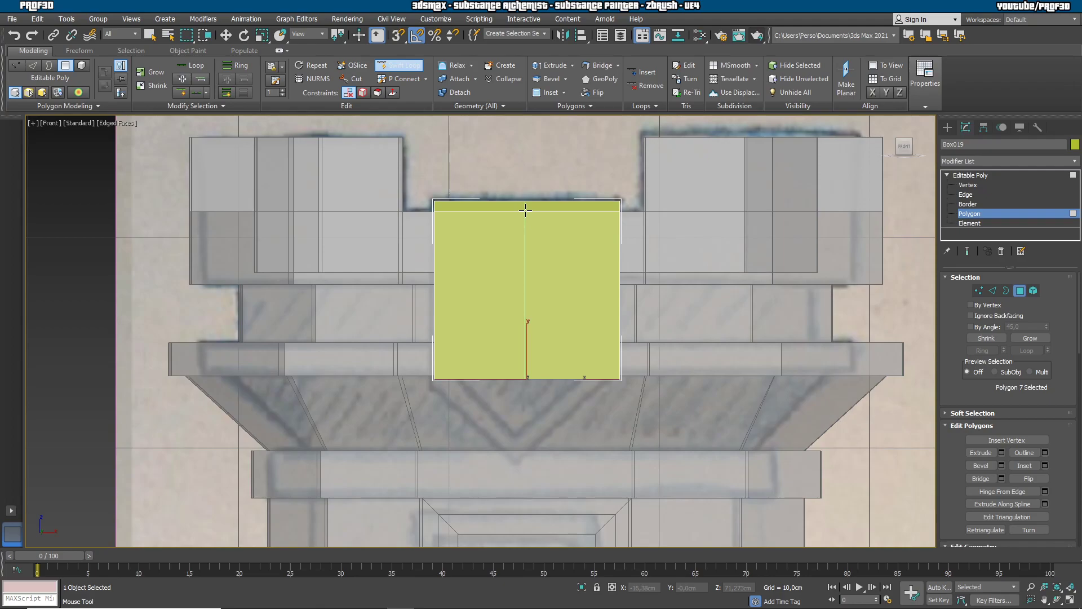
{"action": "key", "text": "w"}
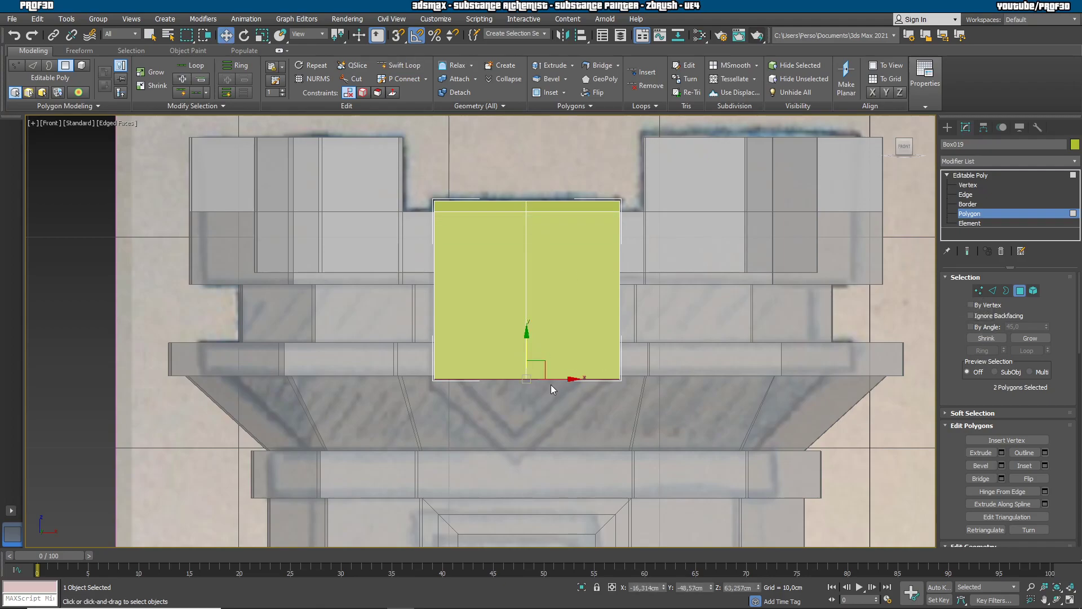
Move the two bottom middle vertices of the front flap about 4.1 cm down to shape the banner's pointed tip.
{"action": "key", "text": "1"}
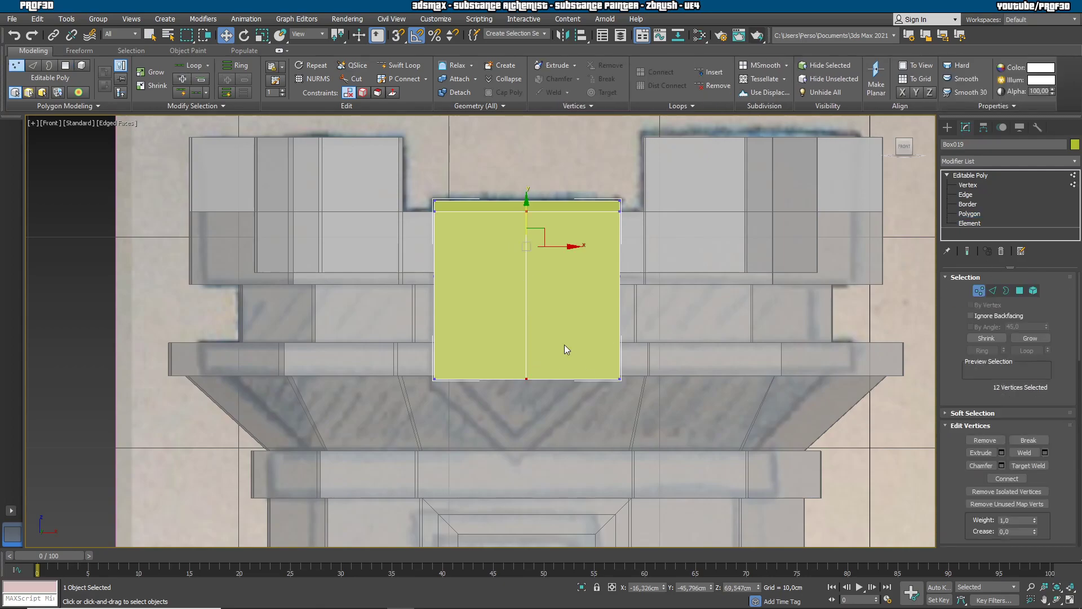
{"action": "left_click_drag", "start_coordinate": [505, 351], "coordinate": [546, 399]}
{"action": "left_click_drag", "start_coordinate": [527, 349], "coordinate": [536, 436]}
{"action": "middle_click_drag", "start_coordinate": [536, 435], "coordinate": [607, 353], "text": "alt"}
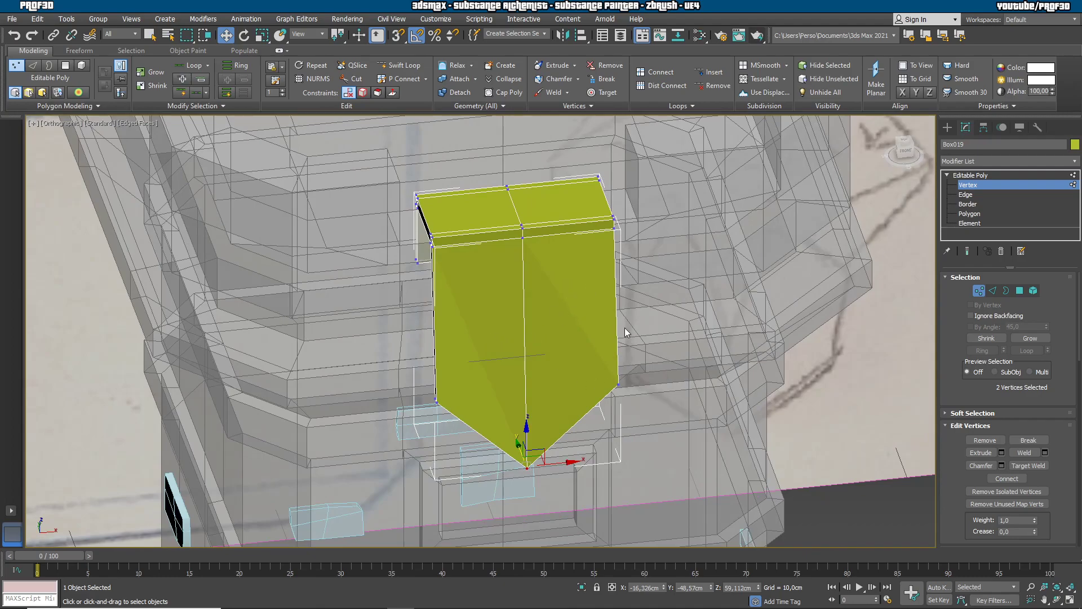
Move the two tip vertices about 0.7 cm outward, away from the tower, to continue the banner's slant.
{"action": "middle_click_drag", "start_coordinate": [565, 391], "coordinate": [535, 465], "text": "alt"}
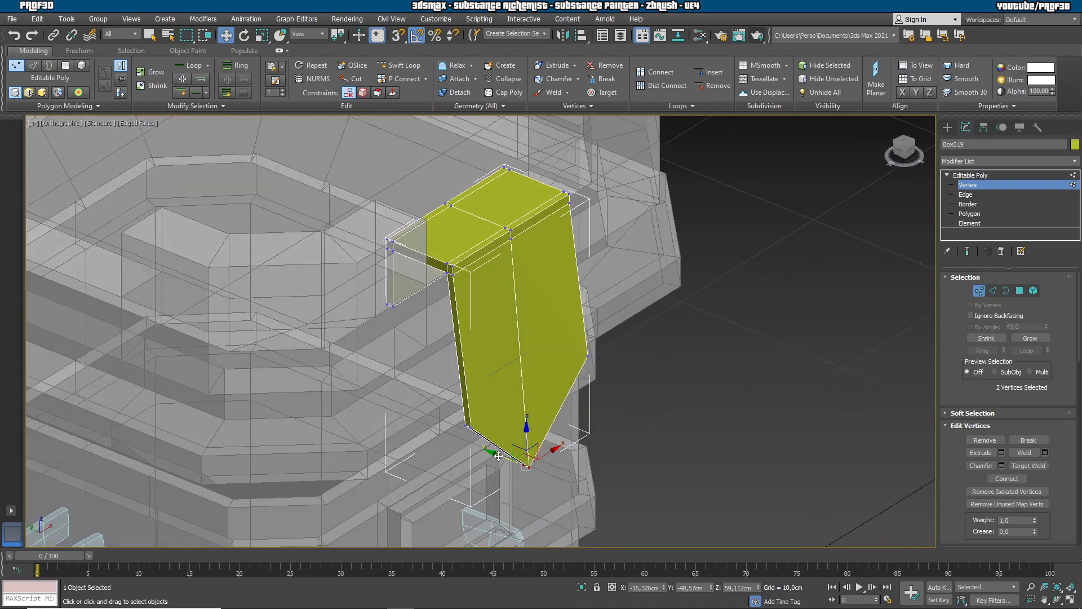
{"action": "middle_click_drag", "start_coordinate": [635, 454], "coordinate": [596, 442], "text": "alt"}
{"action": "left_click_drag", "start_coordinate": [555, 457], "coordinate": [550, 460]}
{"action": "mouse_move", "coordinate": [550, 459]}
{"action": "middle_mouse_down", "text": "alt"}
{"action": "mouse_move", "coordinate": [689, 400]}
{"action": "mouse_move", "coordinate": [723, 339]}
{"action": "mouse_move", "coordinate": [749, 348]}
{"action": "mouse_move", "coordinate": [756, 387]}
{"action": "mouse_move", "coordinate": [551, 464]}
{"action": "middle_mouse_up", "text": "alt"}
{"action": "left_click_drag", "start_coordinate": [488, 468], "coordinate": [478, 469]}
{"action": "middle_click_drag", "start_coordinate": [648, 355], "coordinate": [586, 404], "text": "alt"}
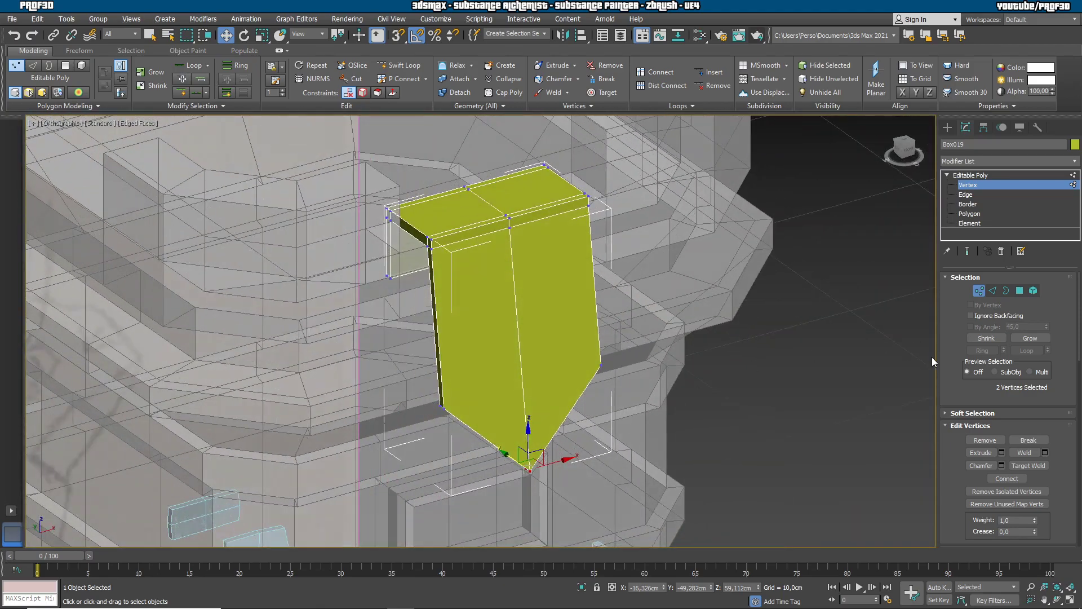
Select the banner's visible polygons across its front, top and inner flap, and inset them as one group to form a thin border.
{"action": "left_click", "coordinate": [1020, 290]}
{"action": "scroll", "coordinate": [689, 309], "scroll_direction": "down", "scroll_amount": 3}
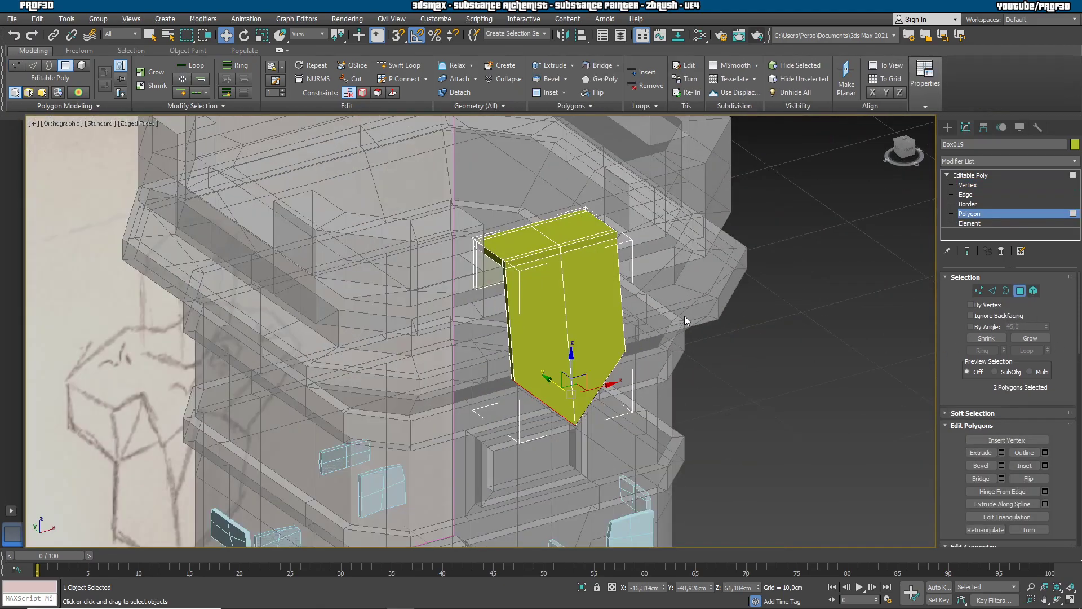
{"action": "middle_click_drag", "start_coordinate": [684, 315], "coordinate": [705, 425]}
{"action": "scroll", "coordinate": [704, 424], "scroll_direction": "down", "scroll_amount": 4}
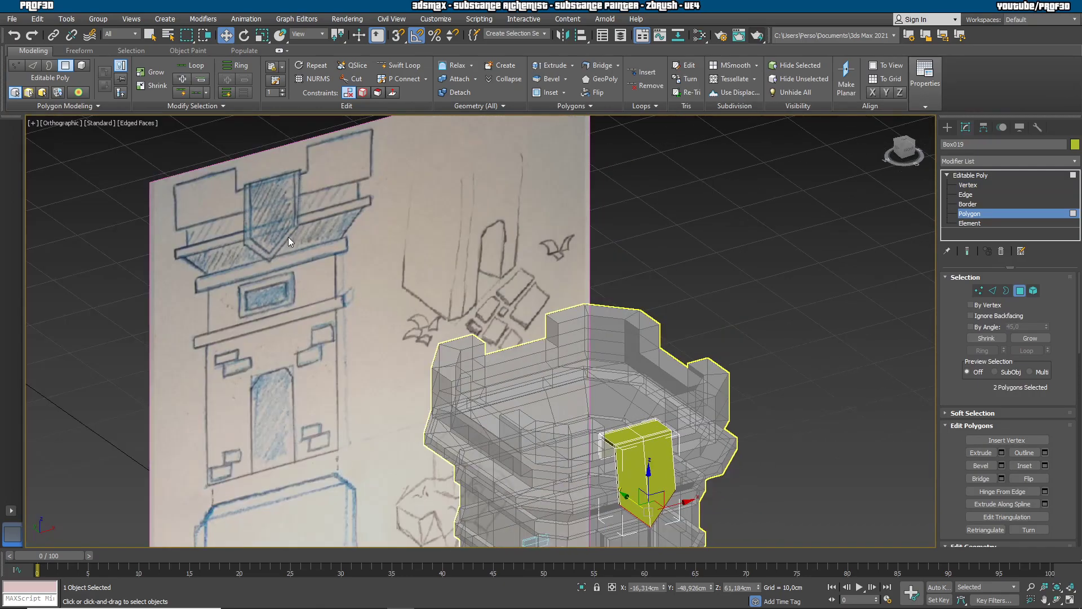
{"action": "middle_click_drag", "start_coordinate": [621, 389], "coordinate": [560, 147]}
{"action": "scroll", "coordinate": [614, 353], "scroll_direction": "up", "scroll_amount": 3}
{"action": "left_click", "coordinate": [597, 339]}
{"action": "left_click", "coordinate": [628, 314], "text": "ctrl"}
{"action": "left_click", "coordinate": [636, 218], "text": "ctrl"}
{"action": "left_click", "coordinate": [581, 227], "text": "ctrl"}
{"action": "left_click", "coordinate": [585, 223], "text": "ctrl"}
{"action": "left_click", "coordinate": [607, 216], "text": "ctrl"}
{"action": "left_click", "coordinate": [597, 208], "text": "ctrl"}
{"action": "left_click", "coordinate": [578, 212], "text": "ctrl"}
{"action": "middle_click_drag", "start_coordinate": [583, 263], "coordinate": [702, 291], "text": "alt"}
{"action": "scroll", "coordinate": [597, 275], "scroll_direction": "up", "scroll_amount": 5}
{"action": "left_click", "coordinate": [575, 283], "text": "ctrl"}
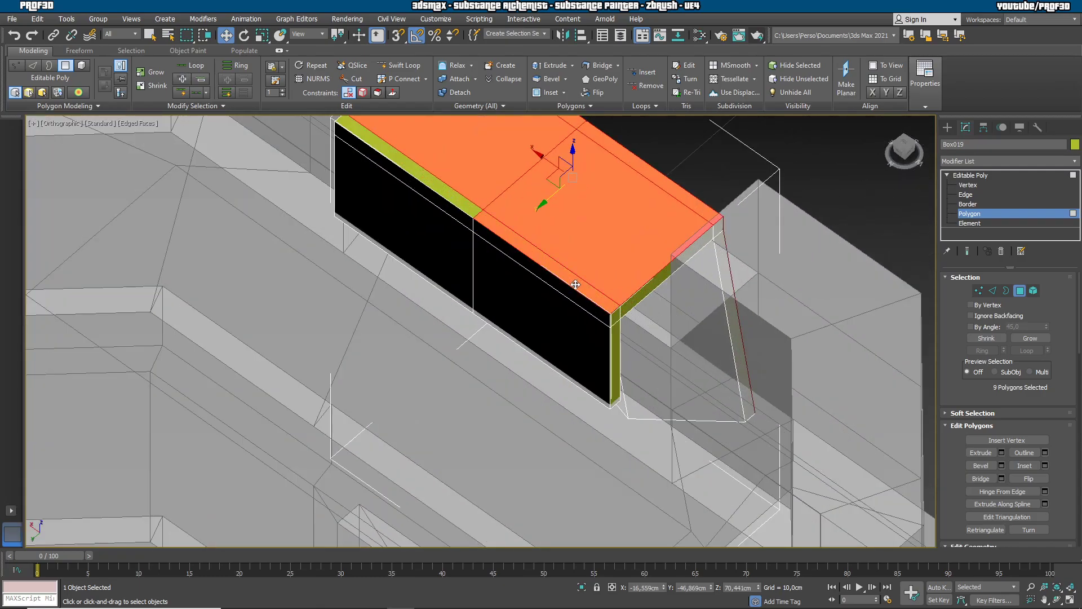
{"action": "left_click", "coordinate": [567, 292], "text": "ctrl"}
{"action": "left_click", "coordinate": [563, 311], "text": "ctrl"}
{"action": "left_click", "coordinate": [463, 273], "text": "ctrl"}
{"action": "left_click", "coordinate": [459, 219], "text": "ctrl"}
{"action": "left_click", "coordinate": [468, 204], "text": "ctrl"}
{"action": "middle_click_drag", "start_coordinate": [647, 263], "coordinate": [580, 257], "text": "alt"}
{"action": "scroll", "coordinate": [677, 346], "scroll_direction": "down", "scroll_amount": 2}
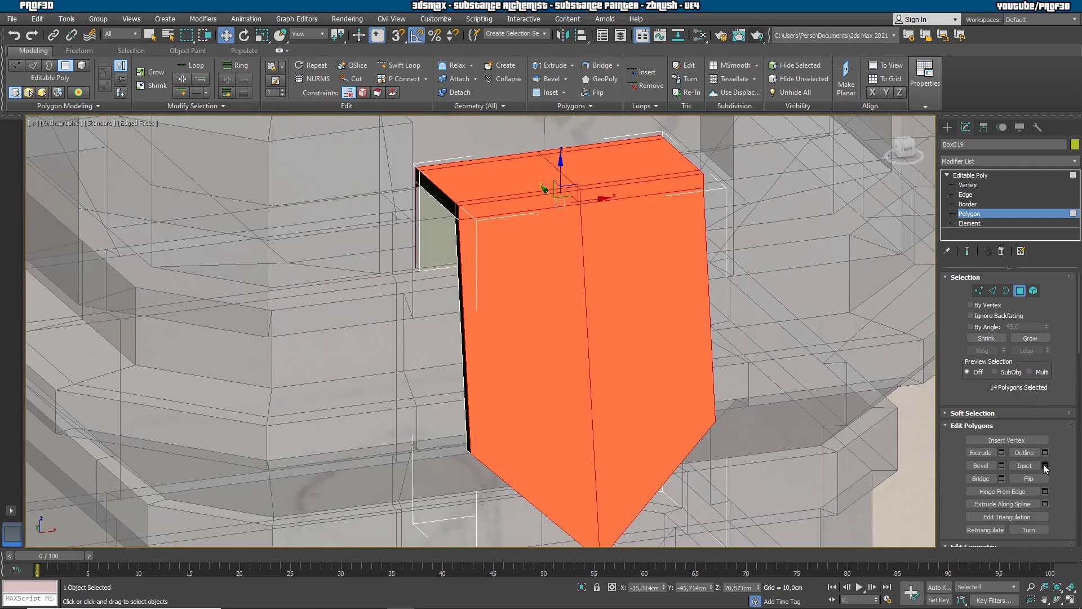
{"action": "left_click", "coordinate": [1031, 470]}
{"action": "left_click_drag", "start_coordinate": [601, 307], "coordinate": [610, 318]}
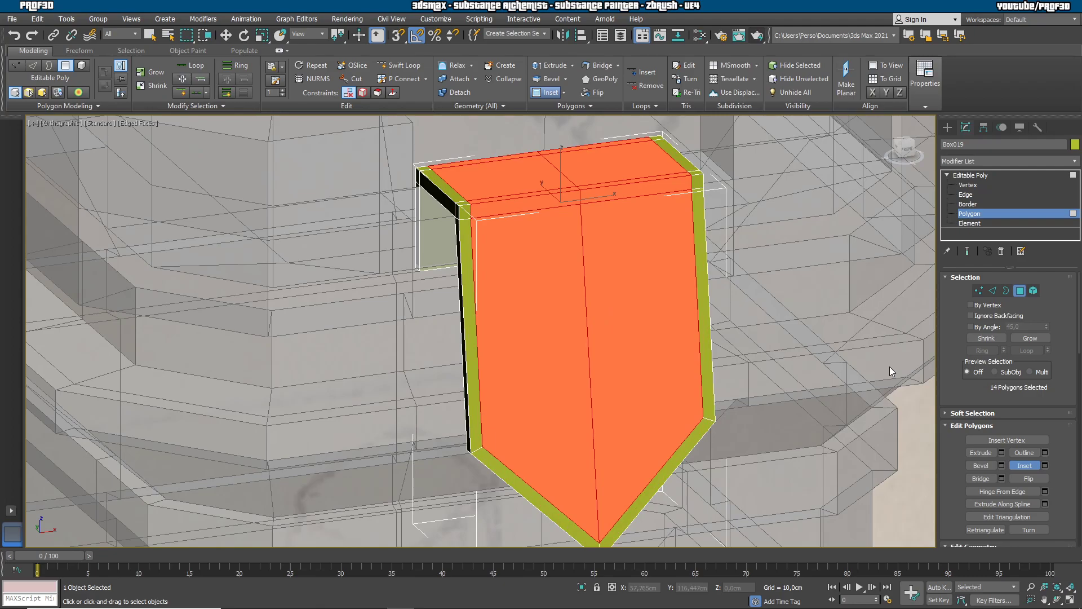
Leave polygon editing, select the tower and turn off its see-through display.
{"action": "left_click", "coordinate": [948, 128]}
{"action": "scroll", "coordinate": [705, 334], "scroll_direction": "down", "scroll_amount": 4}
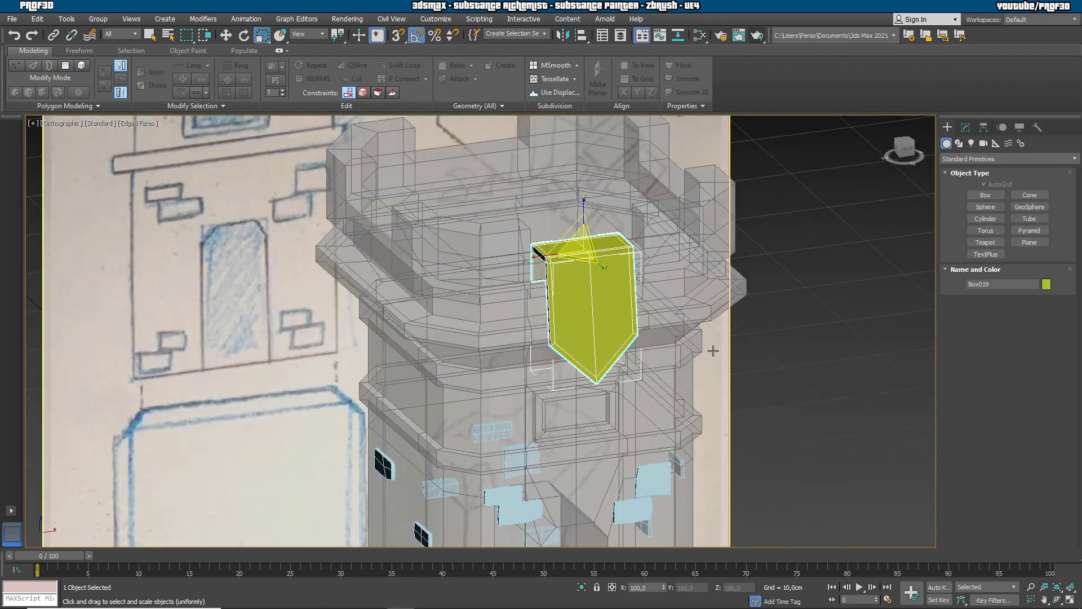
{"action": "left_click", "coordinate": [705, 334]}
{"action": "left_click", "coordinate": [797, 351]}
{"action": "scroll", "coordinate": [823, 377], "scroll_direction": "down", "scroll_amount": 5}
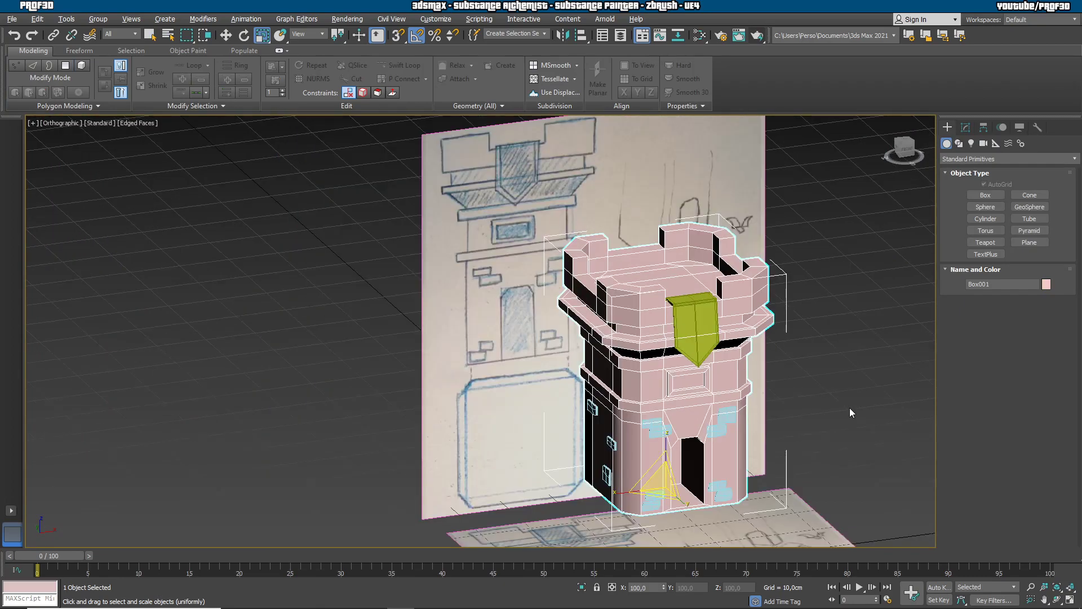
{"action": "scroll", "coordinate": [793, 376], "scroll_direction": "up", "scroll_amount": 3}
Delete the upright sketch plane and the sketch plane on the ground.
{"action": "left_click", "coordinate": [673, 338]}
{"action": "middle_click_drag", "start_coordinate": [673, 338], "coordinate": [782, 395], "text": "alt"}
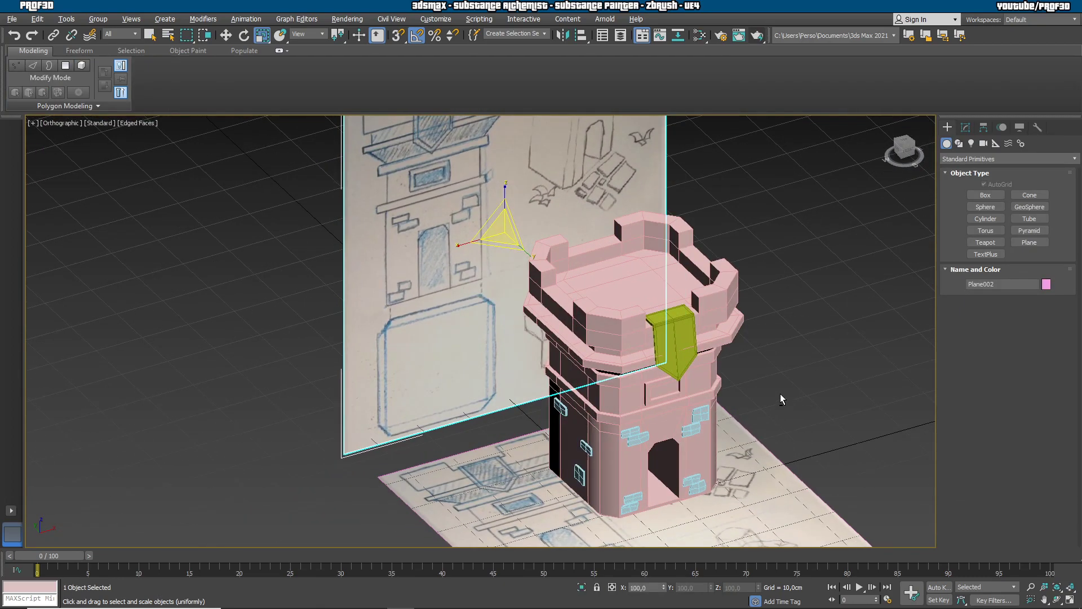
{"action": "scroll", "coordinate": [782, 394], "scroll_direction": "up", "scroll_amount": 3}
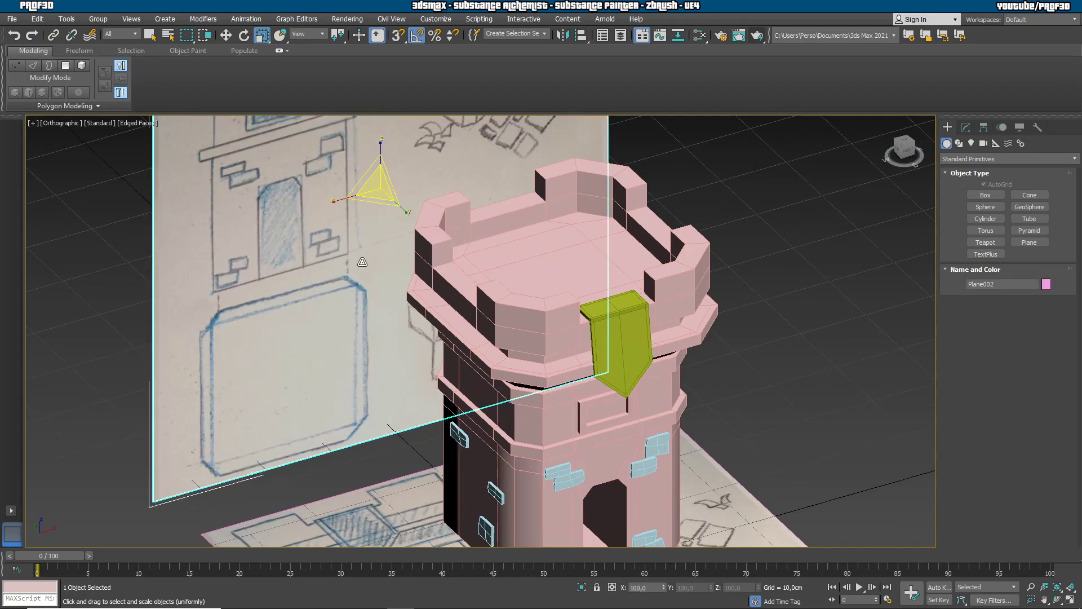
{"action": "key", "text": "Delete"}
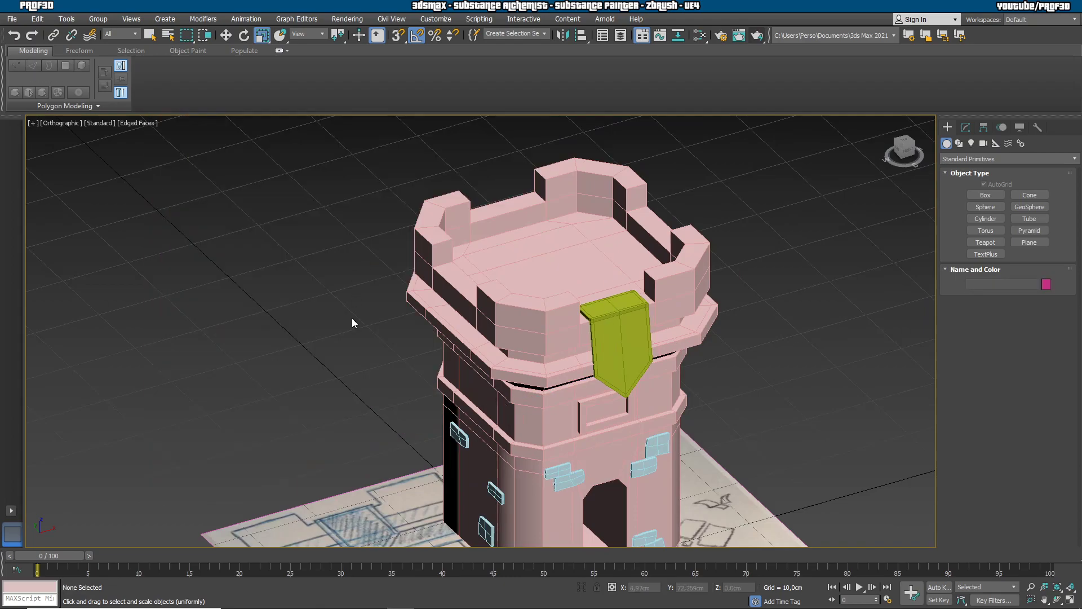
{"action": "scroll", "coordinate": [351, 322], "scroll_direction": "down", "scroll_amount": 3}
{"action": "left_click", "coordinate": [363, 434]}
{"action": "key", "text": "Delete"}
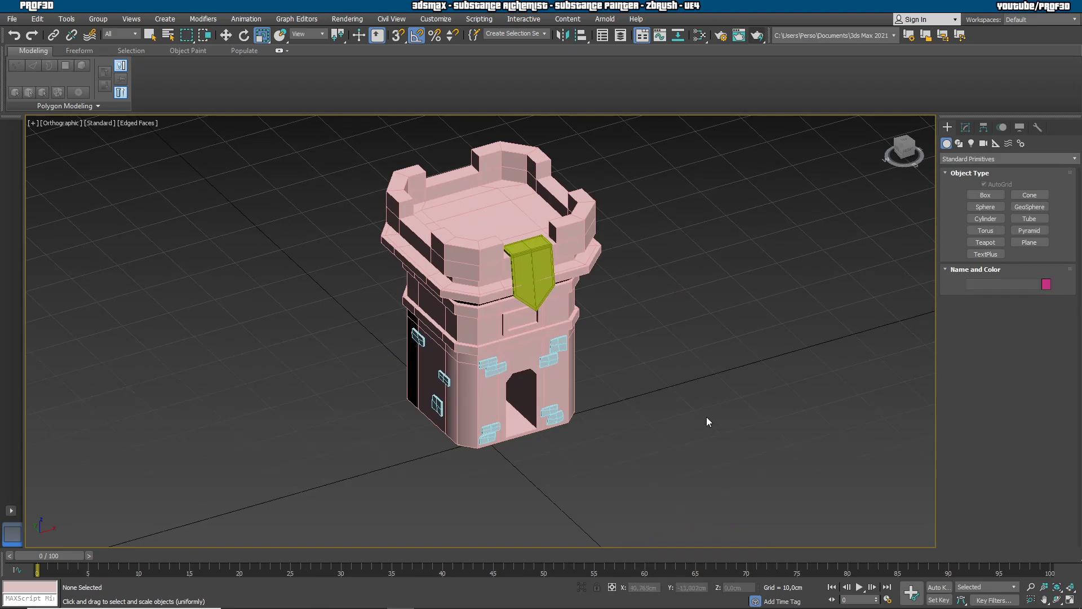
Switch to the perspective view and add a PBR Material (Metal/Rough) in the Slate Material Editor beside the tower.
{"action": "key", "text": "p"}
{"action": "middle_click_drag", "start_coordinate": [695, 405], "coordinate": [702, 383], "text": "alt"}
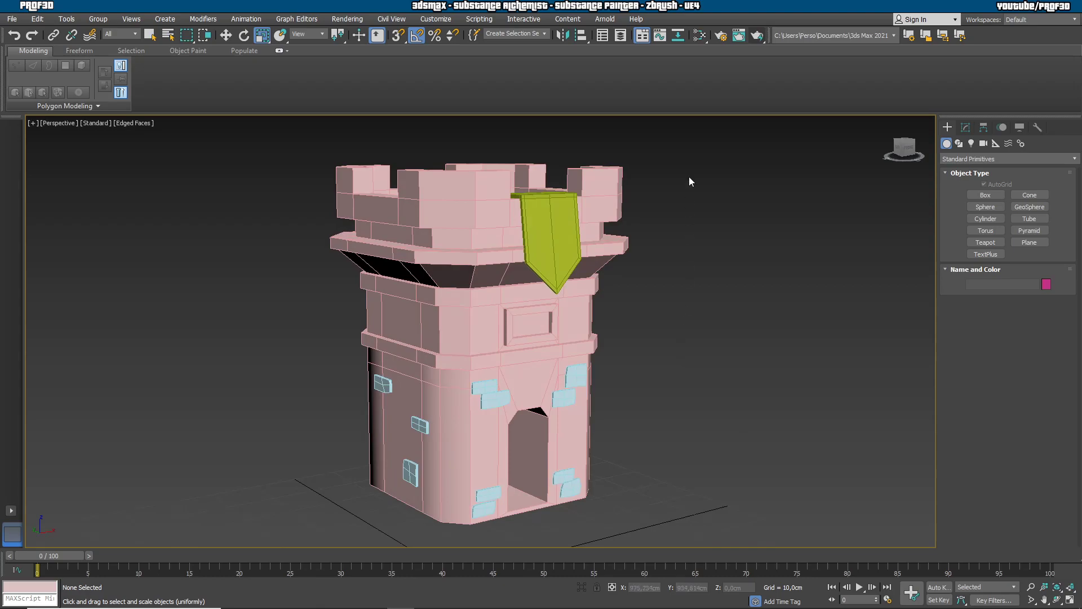
{"action": "left_click", "coordinate": [701, 36]}
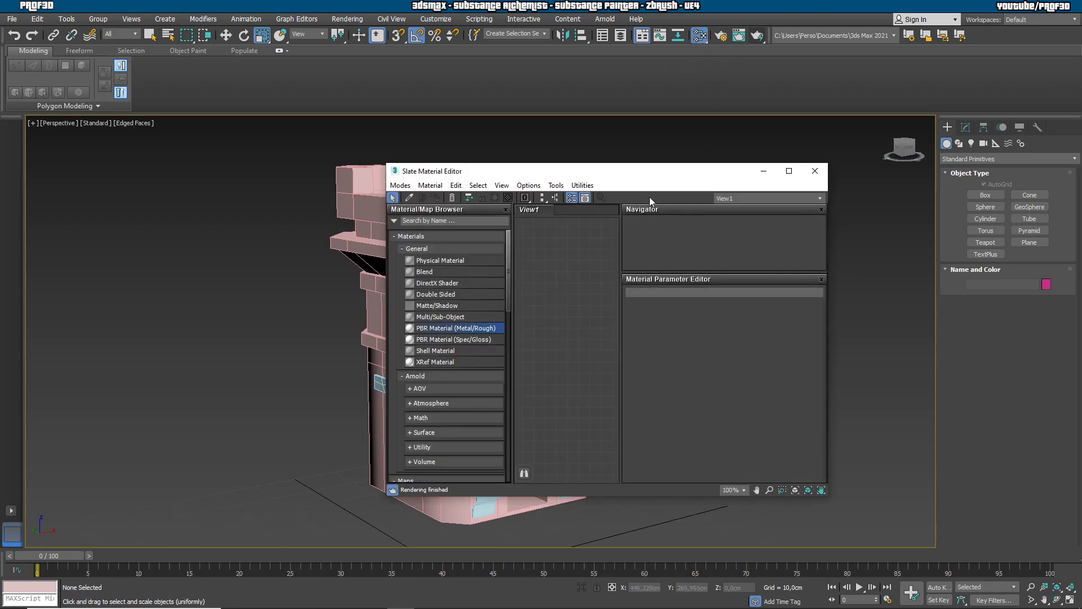
{"action": "left_click_drag", "start_coordinate": [661, 179], "coordinate": [894, 141]}
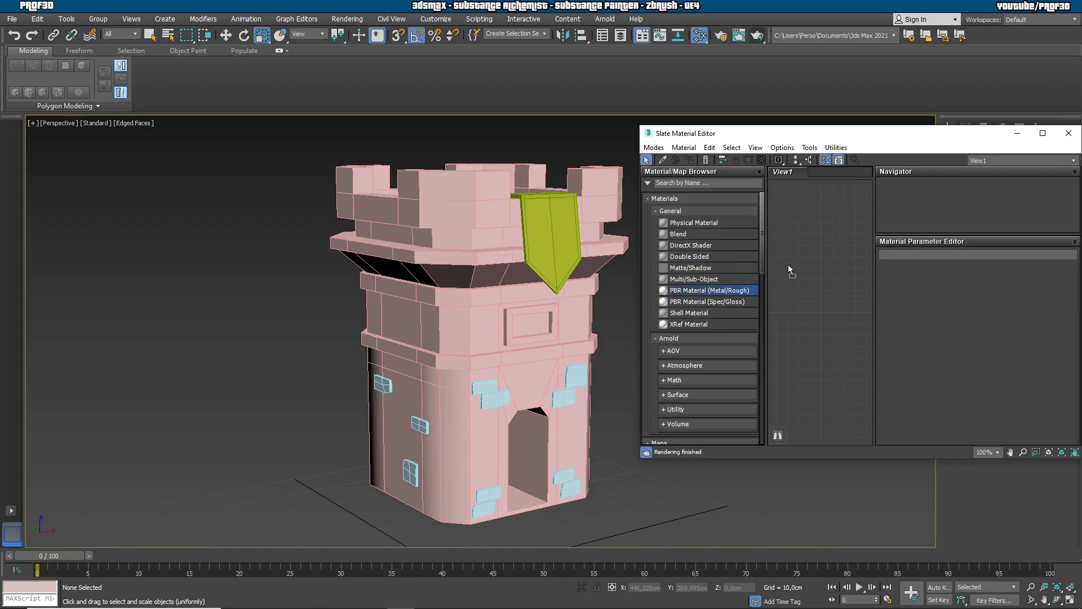
{"action": "left_click_drag", "start_coordinate": [769, 278], "coordinate": [812, 264]}
Set the new material's base colour to a light beige with a hue of 0.137.
{"action": "left_click", "coordinate": [934, 334]}
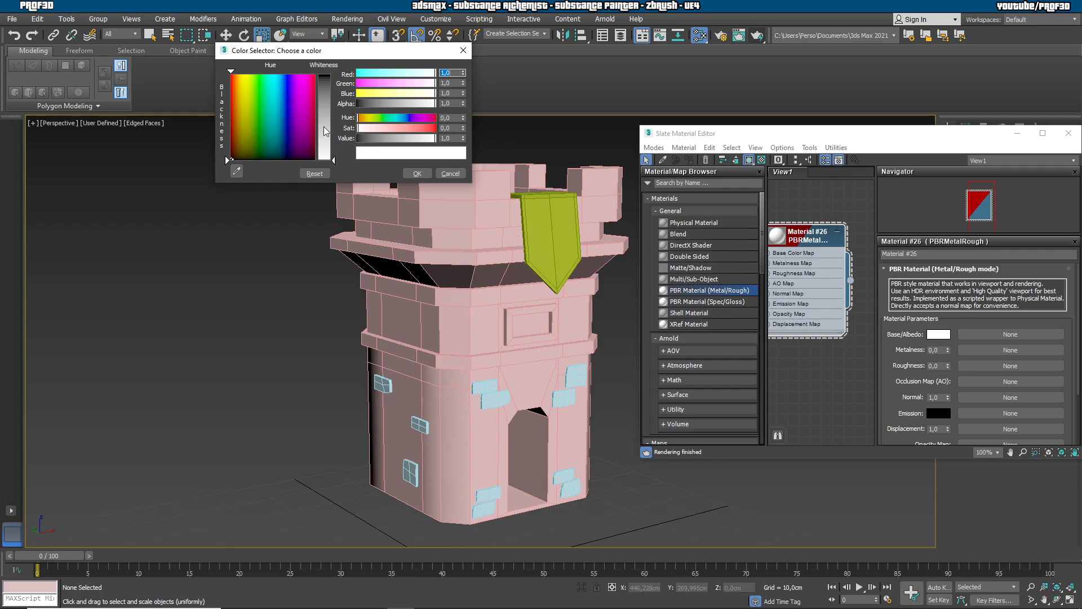
{"action": "left_click_drag", "start_coordinate": [326, 132], "coordinate": [326, 120]}
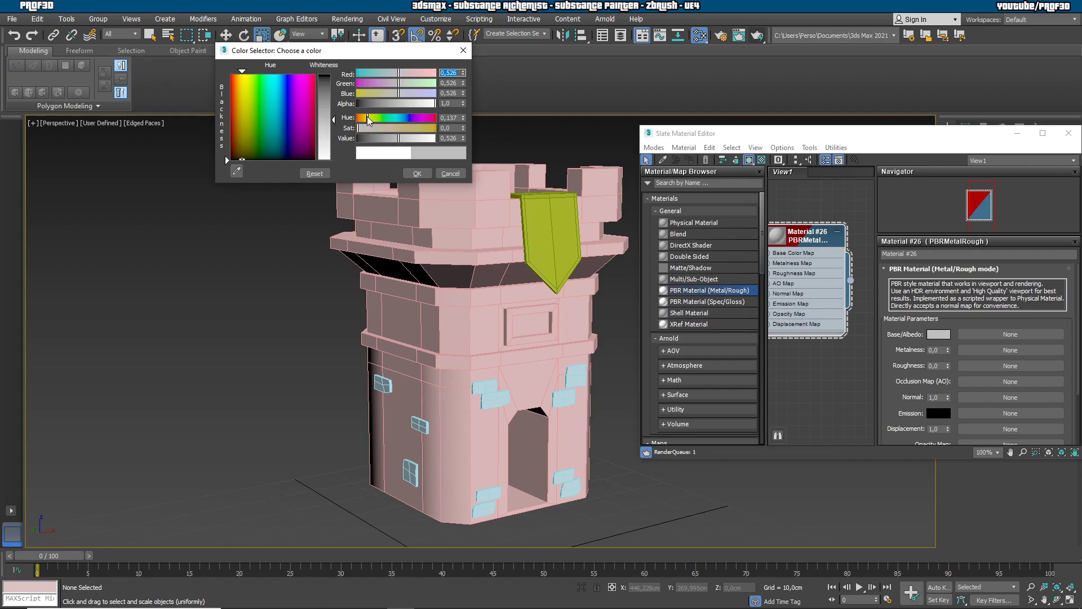
{"action": "left_click", "coordinate": [397, 128]}
{"action": "mouse_move", "coordinate": [398, 140]}
{"action": "left_mouse_down"}
{"action": "mouse_move", "coordinate": [407, 140]}
{"action": "mouse_move", "coordinate": [388, 129]}
{"action": "mouse_move", "coordinate": [411, 139]}
{"action": "left_mouse_up"}
{"action": "left_click", "coordinate": [417, 172]}
Assign the beige material to the tower and hide the edged faces in the viewport.
{"action": "left_click_drag", "start_coordinate": [849, 281], "coordinate": [529, 384]}
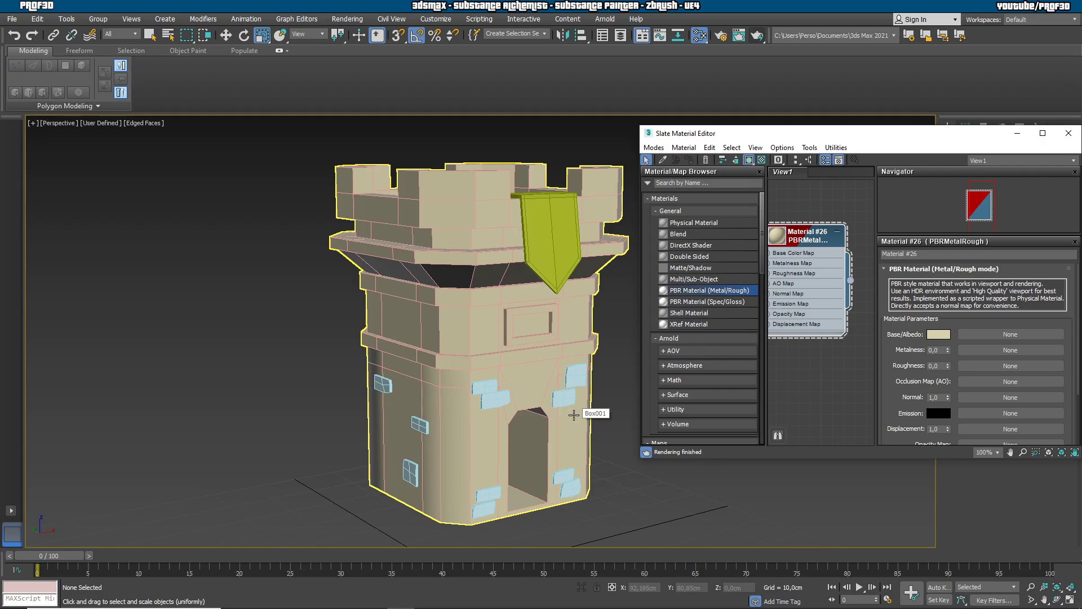
{"action": "key", "text": "F4"}
{"action": "mouse_move", "coordinate": [394, 408]}
{"action": "middle_mouse_down", "text": "alt"}
{"action": "mouse_move", "coordinate": [440, 370]}
{"action": "mouse_move", "coordinate": [510, 366]}
{"action": "mouse_move", "coordinate": [495, 367]}
{"action": "middle_mouse_up", "text": "alt"}
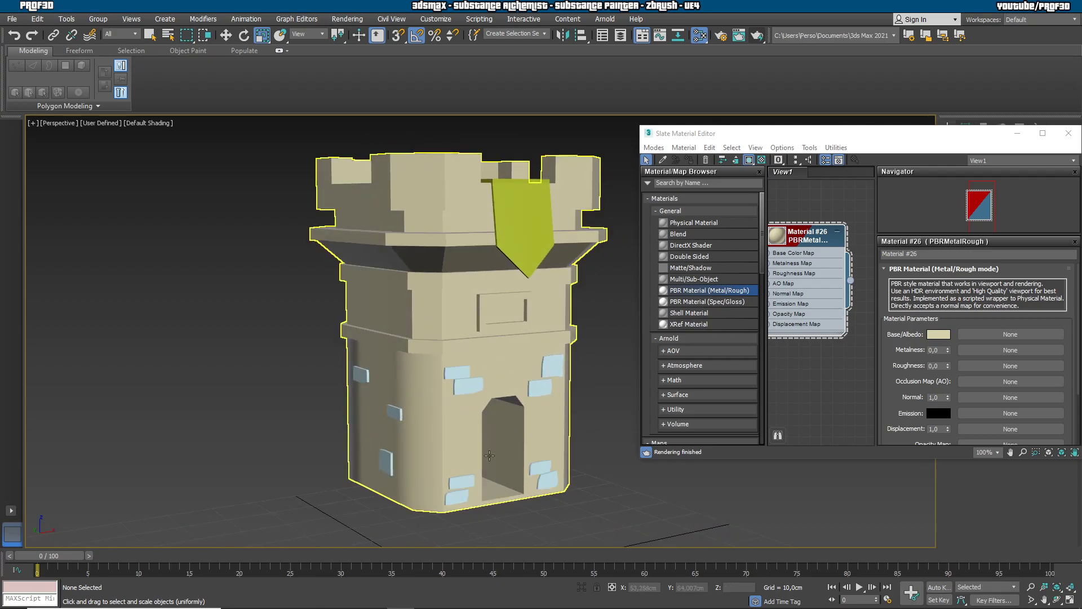
Add a second PBR Material (Metal/Rough) with a brown base colour of hue 0.099, saturation 0.554 and value 0.424.
{"action": "left_click", "coordinate": [695, 291]}
{"action": "mouse_move", "coordinate": [844, 388]}
{"action": "left_mouse_down"}
{"action": "mouse_move", "coordinate": [839, 398]}
{"action": "mouse_move", "coordinate": [824, 384]}
{"action": "left_mouse_up"}
{"action": "left_click", "coordinate": [938, 335]}
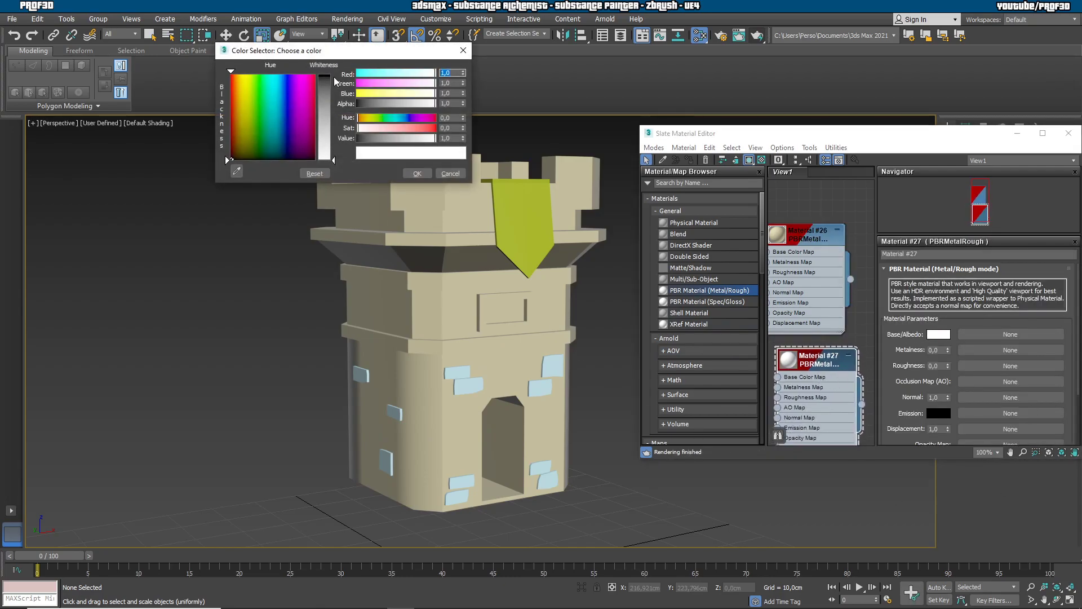
{"action": "left_click", "coordinate": [370, 117]}
{"action": "left_click_drag", "start_coordinate": [426, 94], "coordinate": [415, 138]}
{"action": "left_click_drag", "start_coordinate": [385, 94], "coordinate": [379, 94]}
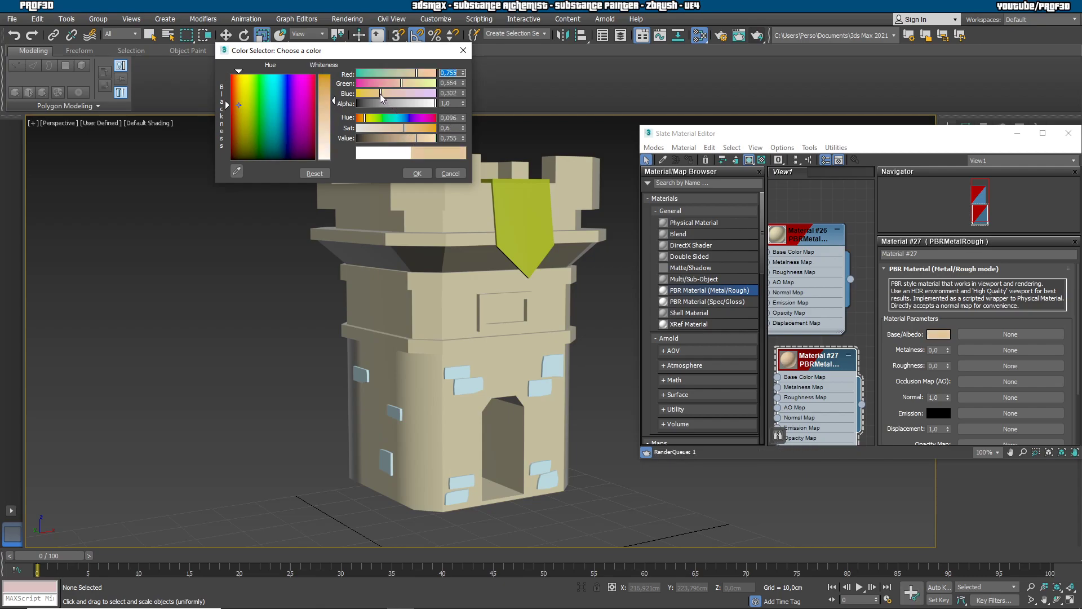
{"action": "left_click_drag", "start_coordinate": [406, 128], "coordinate": [390, 138]}
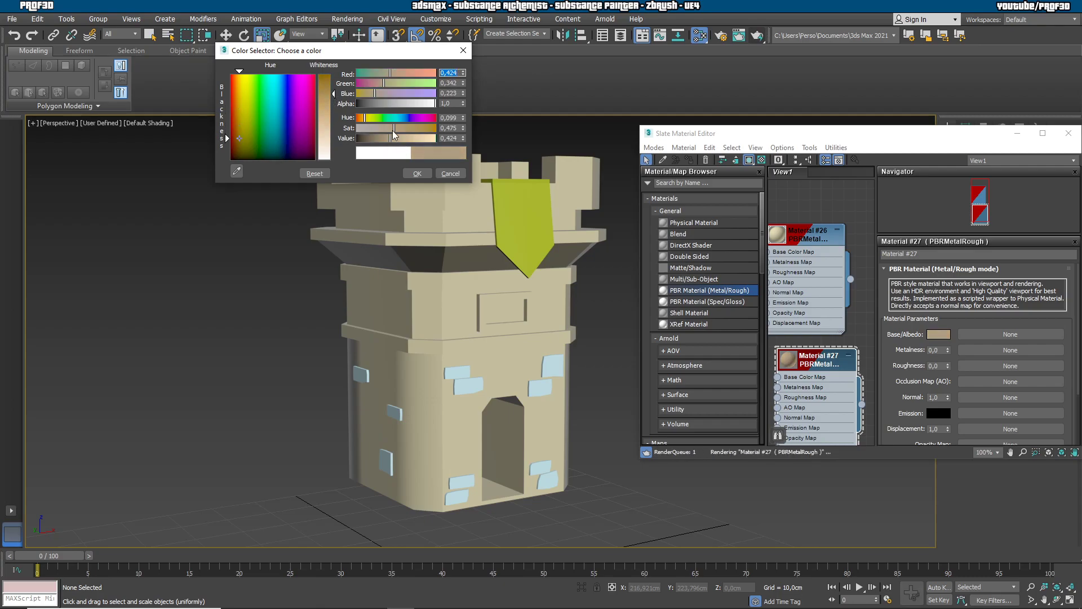
{"action": "left_click", "coordinate": [400, 128]}
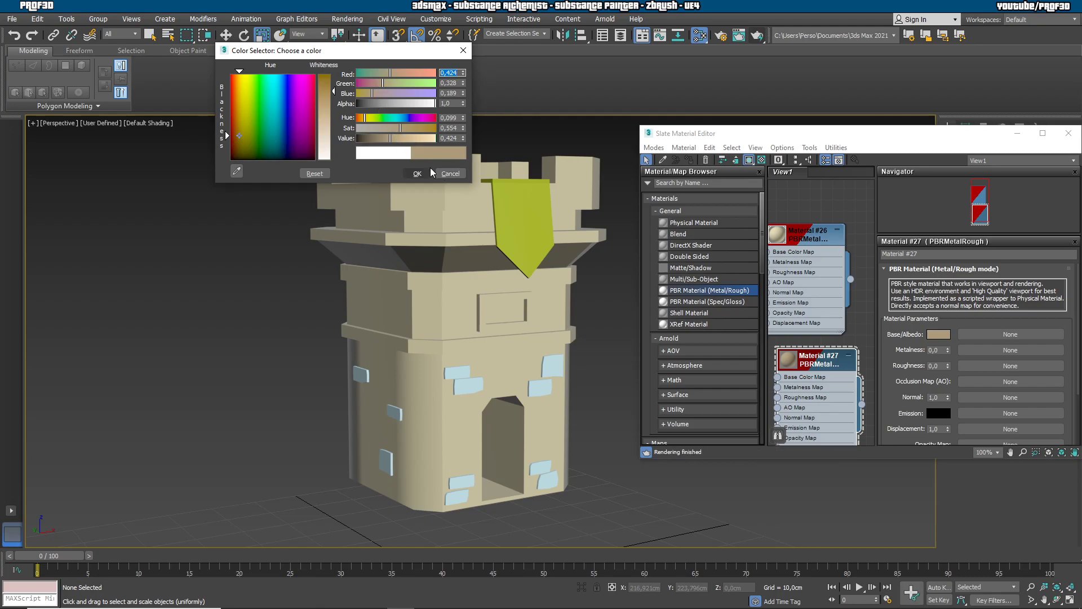
{"action": "left_click", "coordinate": [417, 173]}
Select all the stone bricks around the tower and assign the brown material to them.
{"action": "mouse_move", "coordinate": [802, 383]}
{"action": "left_mouse_down"}
{"action": "mouse_move", "coordinate": [791, 282]}
{"action": "mouse_move", "coordinate": [800, 395]}
{"action": "left_mouse_up"}
{"action": "left_click", "coordinate": [465, 381]}
{"action": "left_click", "coordinate": [469, 385], "text": "ctrl"}
{"action": "left_click", "coordinate": [461, 481], "text": "ctrl"}
{"action": "left_click", "coordinate": [457, 497], "text": "ctrl"}
{"action": "left_click", "coordinate": [545, 482], "text": "ctrl"}
{"action": "left_click", "coordinate": [540, 467], "text": "ctrl"}
{"action": "left_click", "coordinate": [540, 388], "text": "ctrl"}
{"action": "left_click", "coordinate": [552, 366], "text": "ctrl"}
{"action": "middle_click_drag", "start_coordinate": [552, 366], "coordinate": [442, 430], "text": "alt"}
{"action": "left_click", "coordinate": [428, 428], "text": "ctrl"}
{"action": "left_click", "coordinate": [407, 486], "text": "ctrl"}
{"action": "left_click", "coordinate": [349, 396], "text": "ctrl"}
{"action": "middle_click_drag", "start_coordinate": [355, 468], "coordinate": [447, 464], "text": "alt"}
{"action": "left_click", "coordinate": [423, 471], "text": "ctrl"}
{"action": "left_click", "coordinate": [371, 422], "text": "ctrl"}
{"action": "left_click", "coordinate": [350, 443], "text": "ctrl"}
{"action": "left_click", "coordinate": [338, 513], "text": "ctrl"}
{"action": "middle_click_drag", "start_coordinate": [338, 512], "coordinate": [475, 433], "text": "alt"}
{"action": "left_click", "coordinate": [486, 412], "text": "ctrl"}
{"action": "left_click", "coordinate": [556, 480], "text": "ctrl"}
{"action": "left_click_drag", "start_coordinate": [836, 367], "coordinate": [848, 334]}
{"action": "left_click", "coordinate": [689, 159]}
{"action": "left_click", "coordinate": [231, 423]}
Select the tower in the front view and enter polygon editing with edged faces displayed.
{"action": "scroll", "coordinate": [242, 374], "scroll_direction": "up", "scroll_amount": 8}
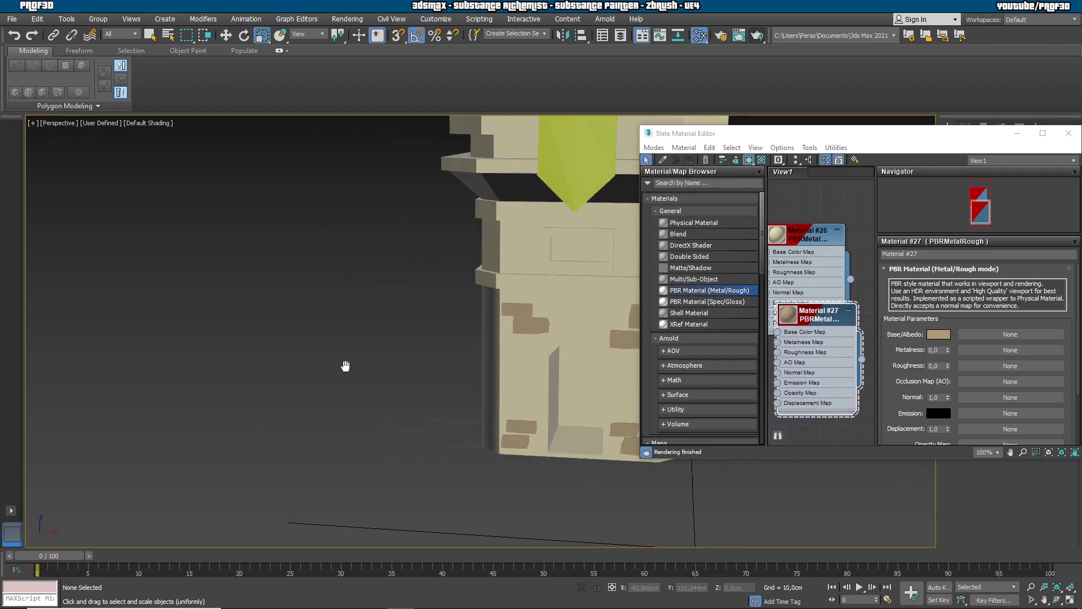
{"action": "scroll", "coordinate": [358, 371], "scroll_direction": "down", "scroll_amount": 10}
{"action": "key", "text": "f"}
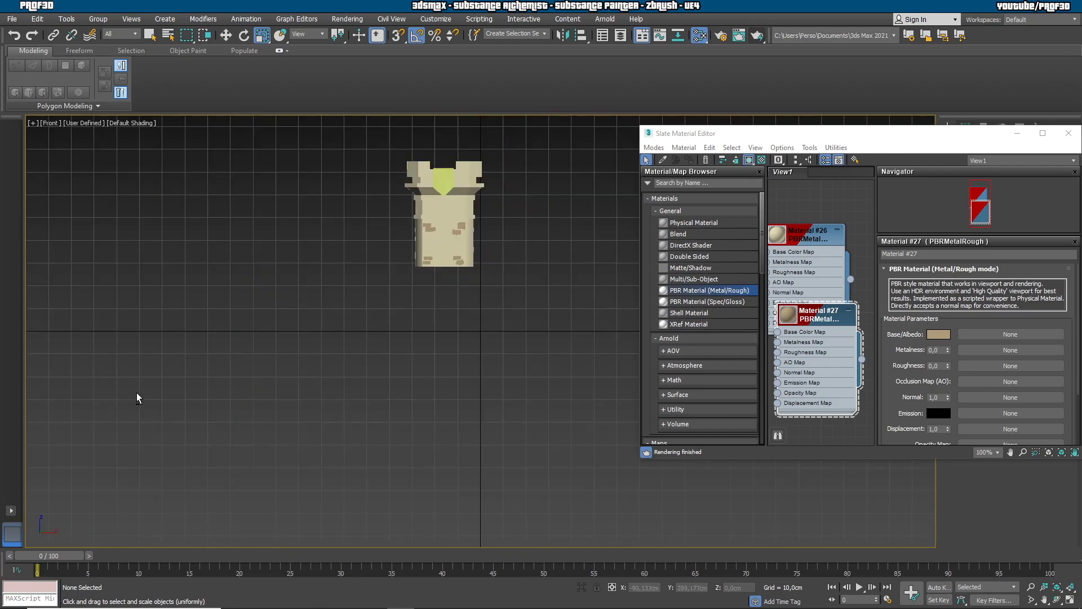
{"action": "key", "text": "z"}
{"action": "left_click", "coordinate": [439, 340]}
{"action": "middle_click_drag", "start_coordinate": [502, 337], "coordinate": [447, 358]}
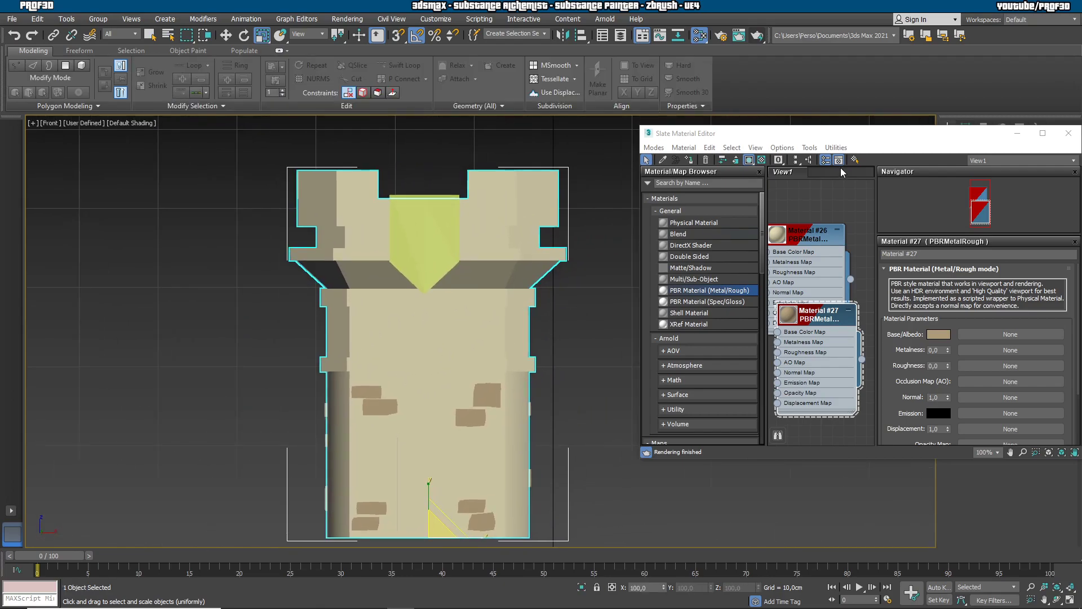
{"action": "left_click_drag", "start_coordinate": [840, 133], "coordinate": [812, 309]}
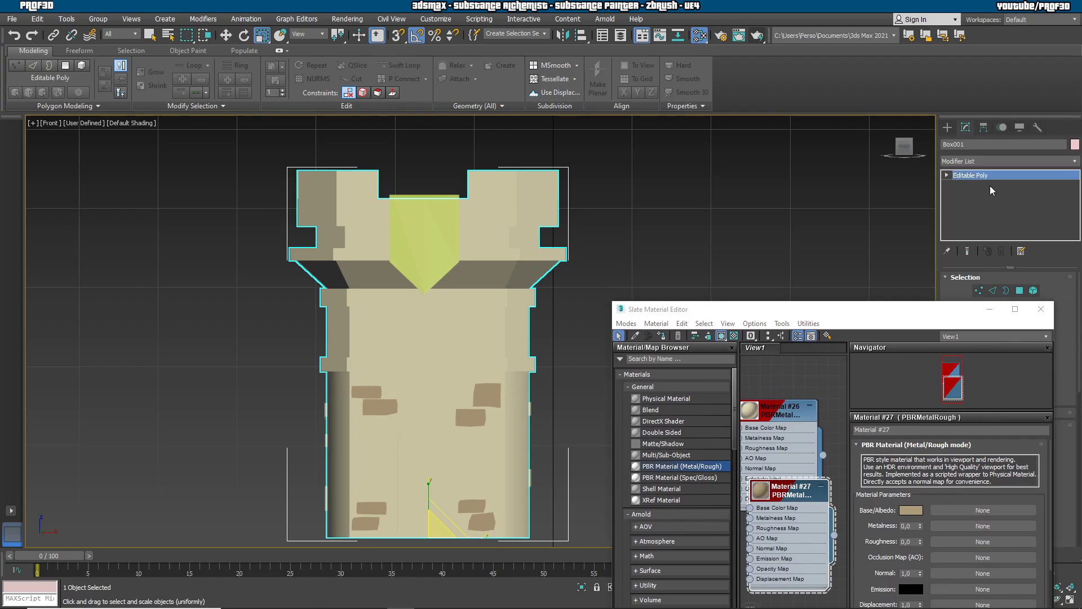
{"action": "left_click", "coordinate": [1019, 290]}
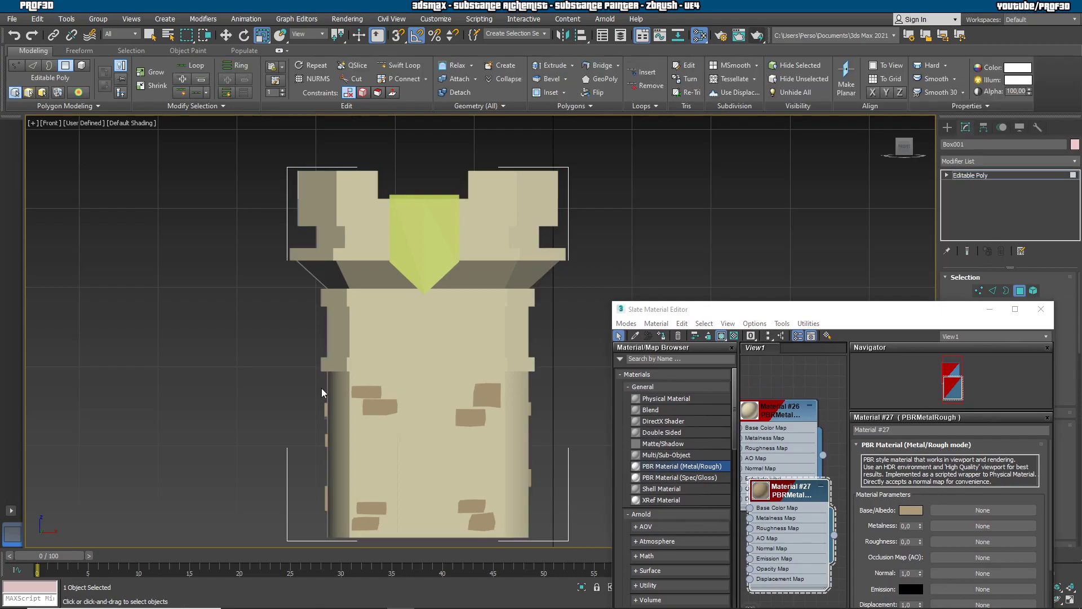
{"action": "key", "text": "F4"}
Select the faces of the lower ledge ring above the doorway and assign the brown material to them.
{"action": "scroll", "coordinate": [299, 375], "scroll_direction": "up", "scroll_amount": 5}
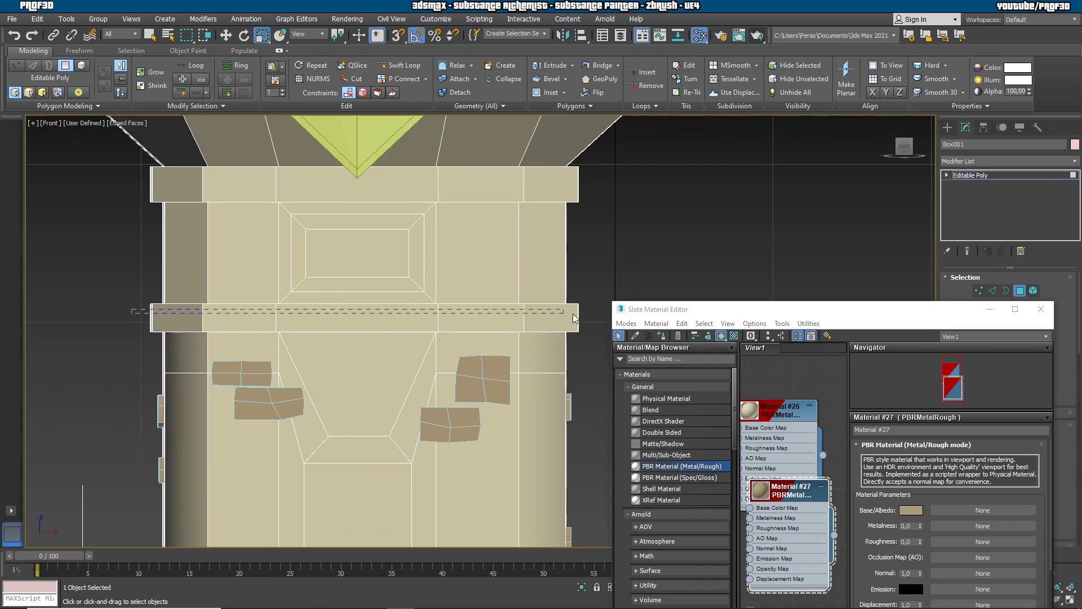
{"action": "left_click", "coordinate": [570, 319], "text": "shift"}
{"action": "middle_click_drag", "start_coordinate": [172, 280], "coordinate": [192, 298], "text": "alt"}
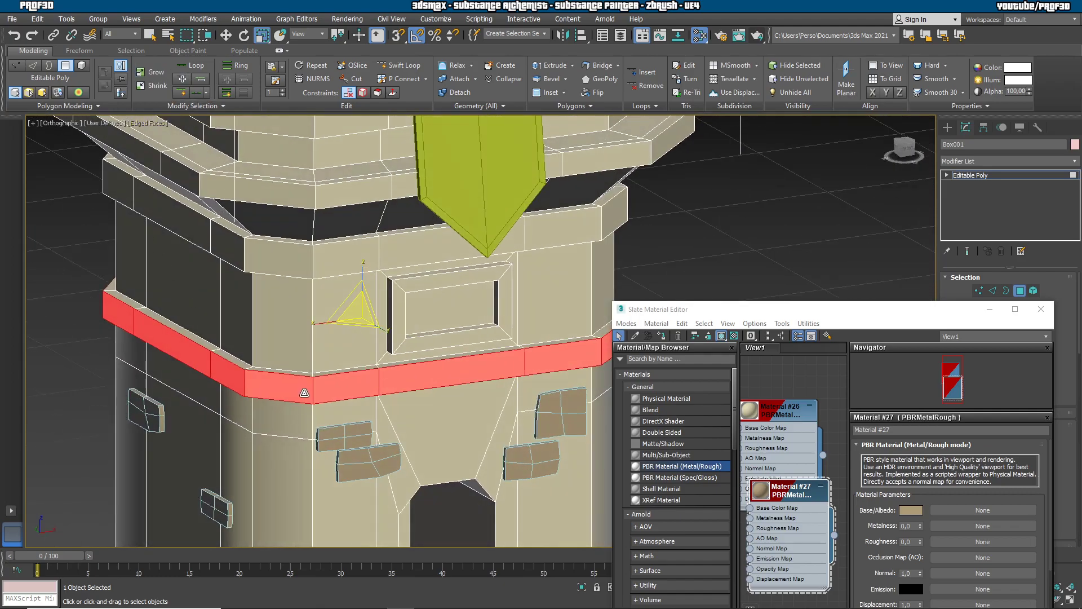
{"action": "middle_click_drag", "start_coordinate": [291, 367], "coordinate": [407, 369], "text": "alt"}
{"action": "left_click_drag", "start_coordinate": [793, 510], "coordinate": [793, 498]}
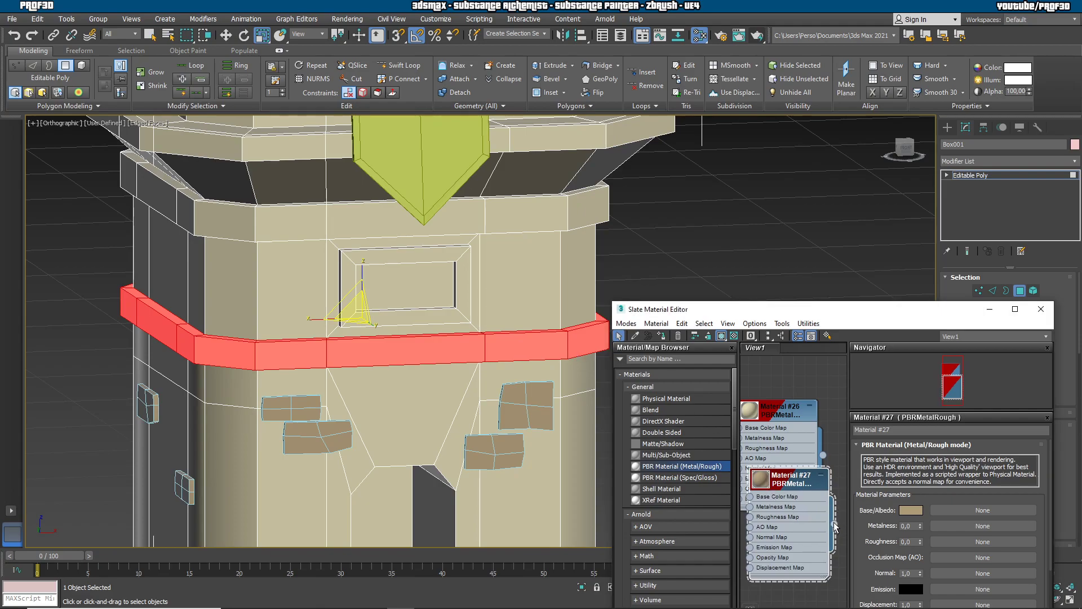
{"action": "left_click_drag", "start_coordinate": [833, 523], "coordinate": [520, 349]}
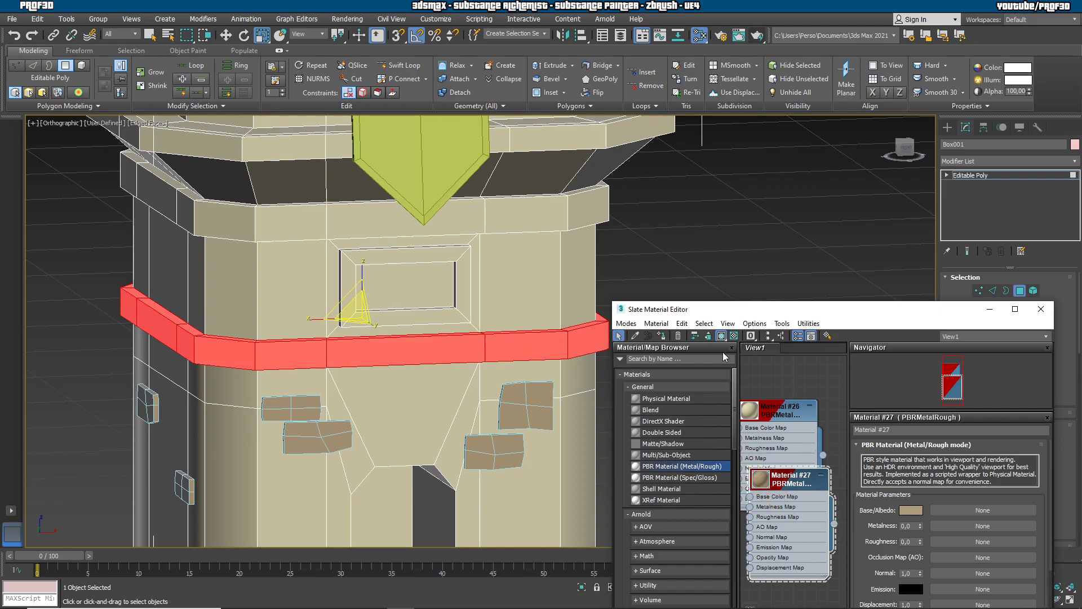
{"action": "left_click", "coordinate": [708, 262]}
Select the ledge ring just below the flared section, grow the selection around it, and assign the brown material.
{"action": "scroll", "coordinate": [693, 281], "scroll_direction": "up", "scroll_amount": 3}
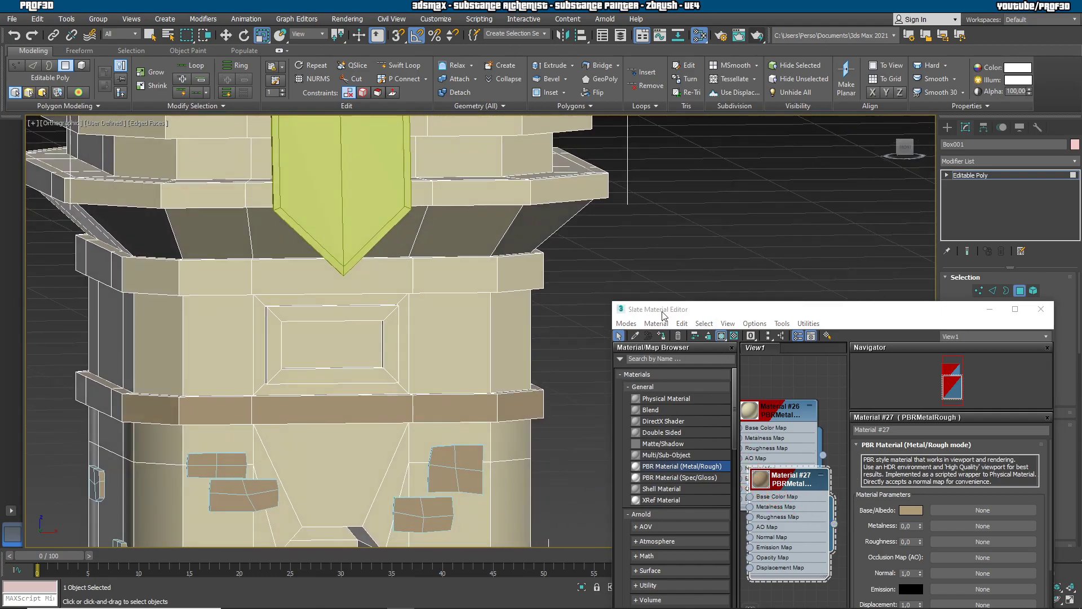
{"action": "key", "text": "f"}
{"action": "scroll", "coordinate": [538, 336], "scroll_direction": "up", "scroll_amount": 2}
{"action": "middle_click_drag", "start_coordinate": [538, 336], "coordinate": [441, 375]}
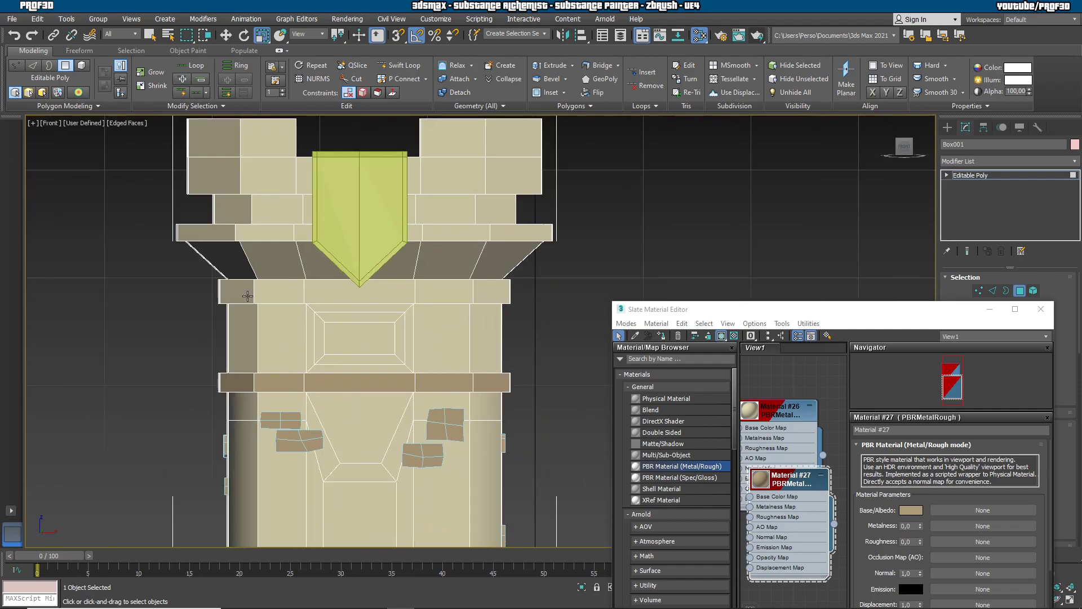
{"action": "left_click_drag", "start_coordinate": [197, 289], "coordinate": [543, 303]}
{"action": "middle_click_drag", "start_coordinate": [543, 303], "coordinate": [519, 322], "text": "alt"}
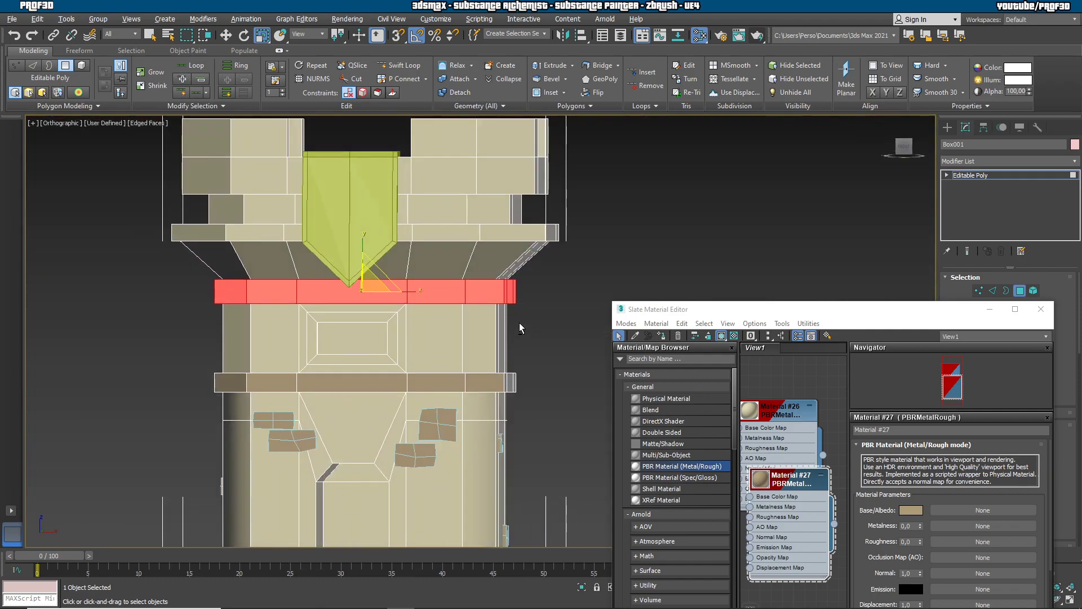
{"action": "left_click_drag", "start_coordinate": [855, 316], "coordinate": [729, 434]}
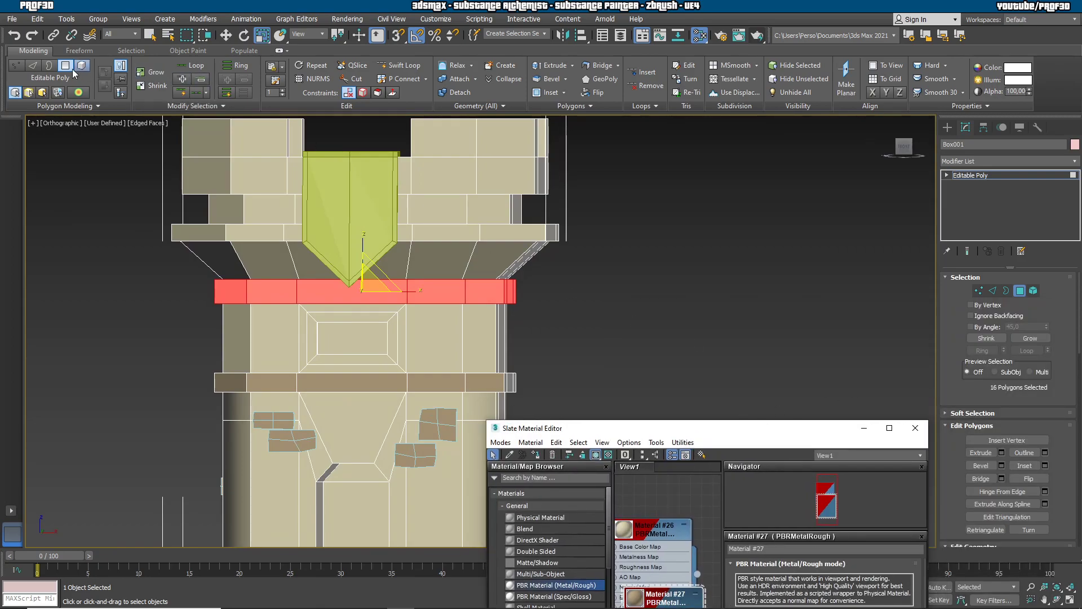
{"action": "left_click", "coordinate": [166, 69]}
{"action": "mouse_move", "coordinate": [232, 323]}
{"action": "middle_mouse_down", "text": "alt"}
{"action": "mouse_move", "coordinate": [269, 357]}
{"action": "mouse_move", "coordinate": [303, 291]}
{"action": "mouse_move", "coordinate": [286, 337]}
{"action": "mouse_move", "coordinate": [223, 336]}
{"action": "middle_mouse_up", "text": "alt"}
{"action": "left_click_drag", "start_coordinate": [620, 429], "coordinate": [665, 268]}
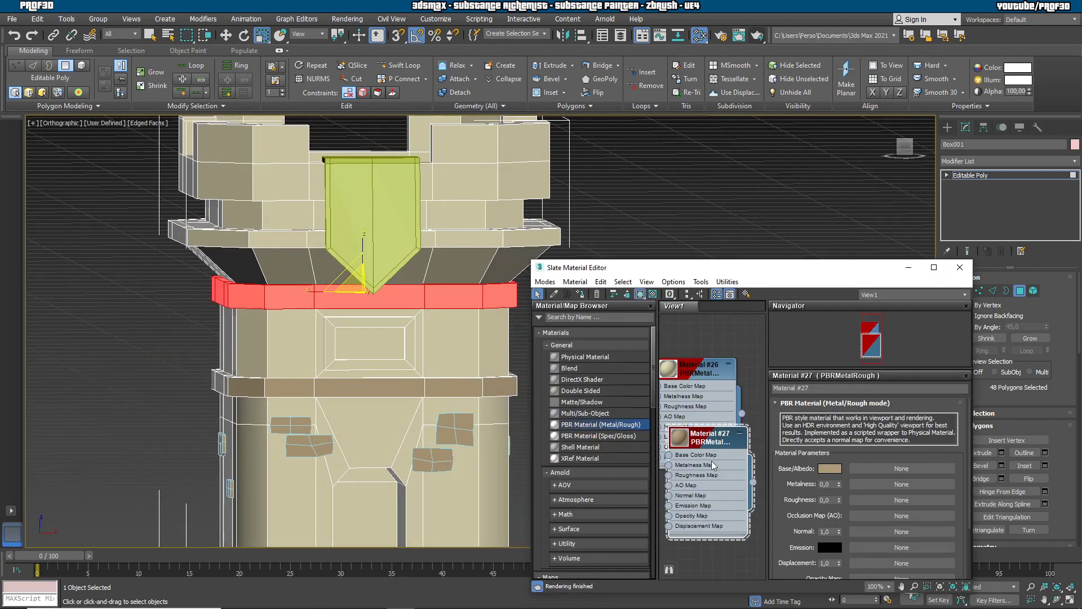
{"action": "mouse_move", "coordinate": [754, 483]}
{"action": "left_mouse_down"}
{"action": "mouse_move", "coordinate": [733, 417]}
{"action": "mouse_move", "coordinate": [540, 304]}
{"action": "mouse_move", "coordinate": [484, 291]}
{"action": "left_mouse_up"}
{"action": "left_click", "coordinate": [744, 239]}
Select the recessed ring of faces directly below the battlements from the front view.
{"action": "middle_click_drag", "start_coordinate": [633, 225], "coordinate": [625, 219], "text": "alt"}
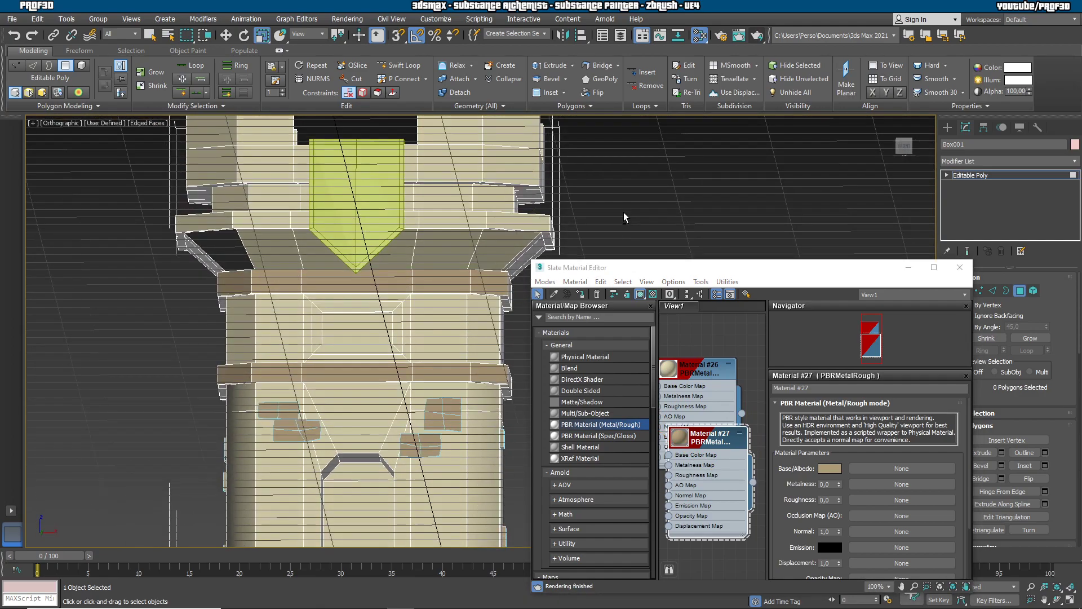
{"action": "key", "text": "f"}
{"action": "scroll", "coordinate": [423, 253], "scroll_direction": "up", "scroll_amount": 2}
{"action": "middle_click_drag", "start_coordinate": [396, 263], "coordinate": [211, 333]}
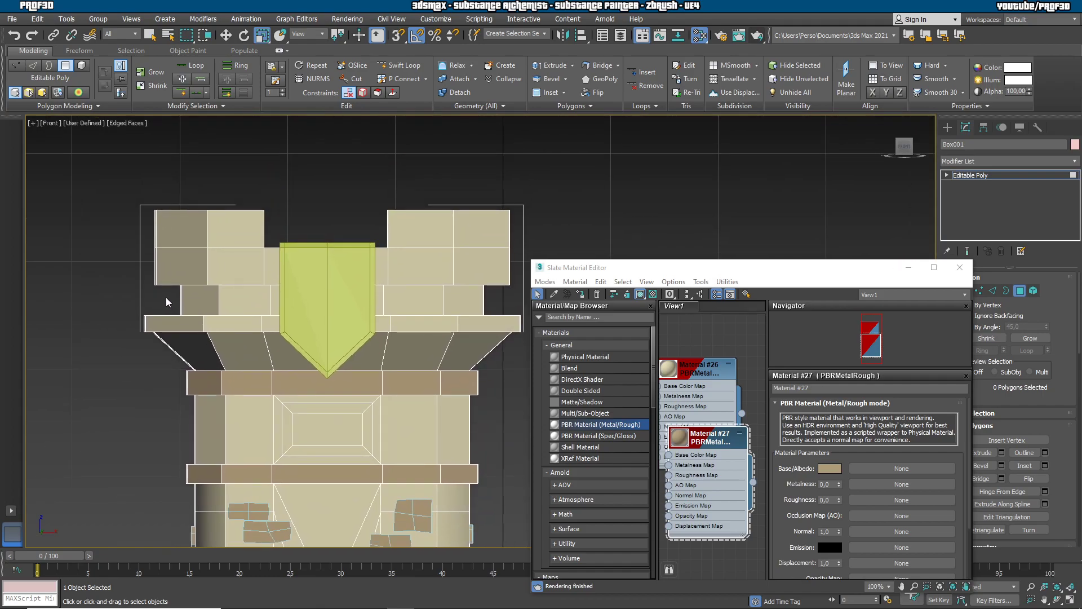
{"action": "left_click_drag", "start_coordinate": [563, 310], "coordinate": [535, 310]}
{"action": "middle_click_drag", "start_coordinate": [535, 310], "coordinate": [506, 306], "text": "alt"}
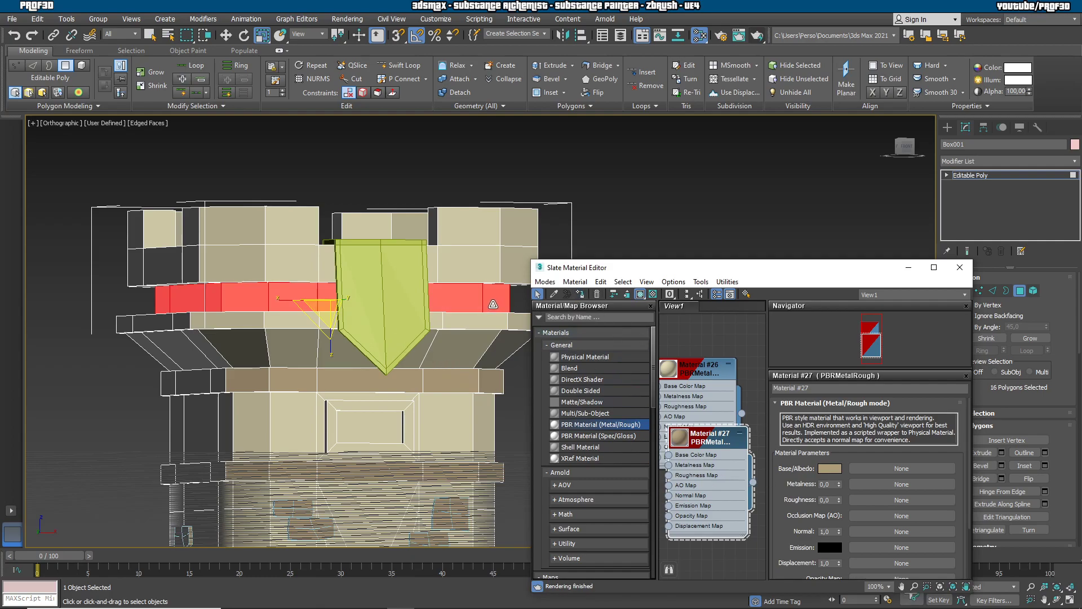
Set the roughness of both the brown and the beige material to 0.8.
{"action": "left_click_drag", "start_coordinate": [732, 470], "coordinate": [722, 525]}
{"action": "left_click_drag", "start_coordinate": [704, 382], "coordinate": [715, 359]}
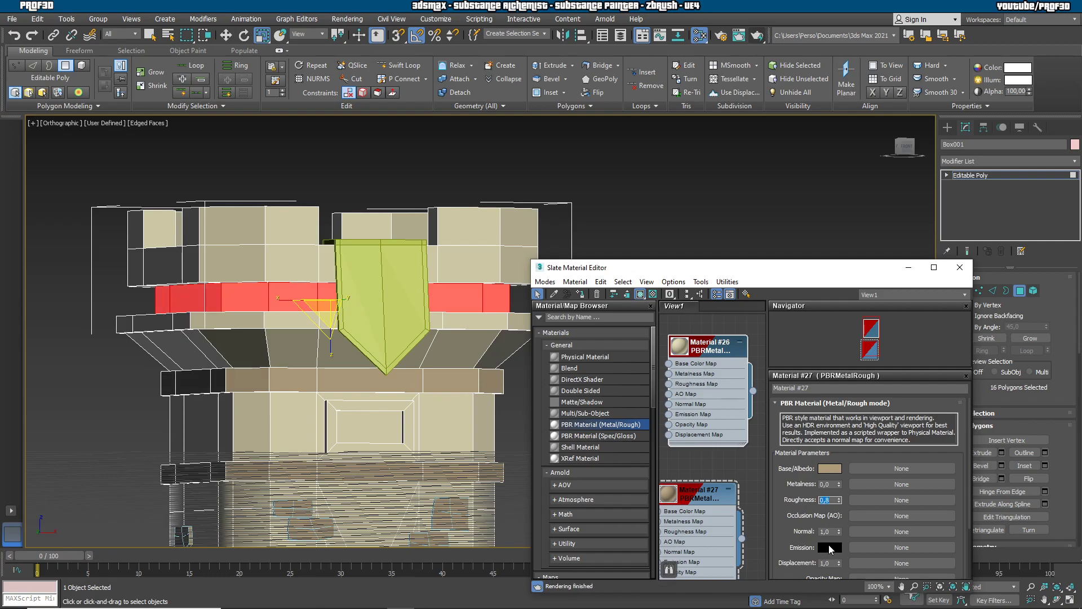
{"action": "left_click_drag", "start_coordinate": [709, 541], "coordinate": [734, 556]}
{"action": "double_click", "coordinate": [715, 421]}
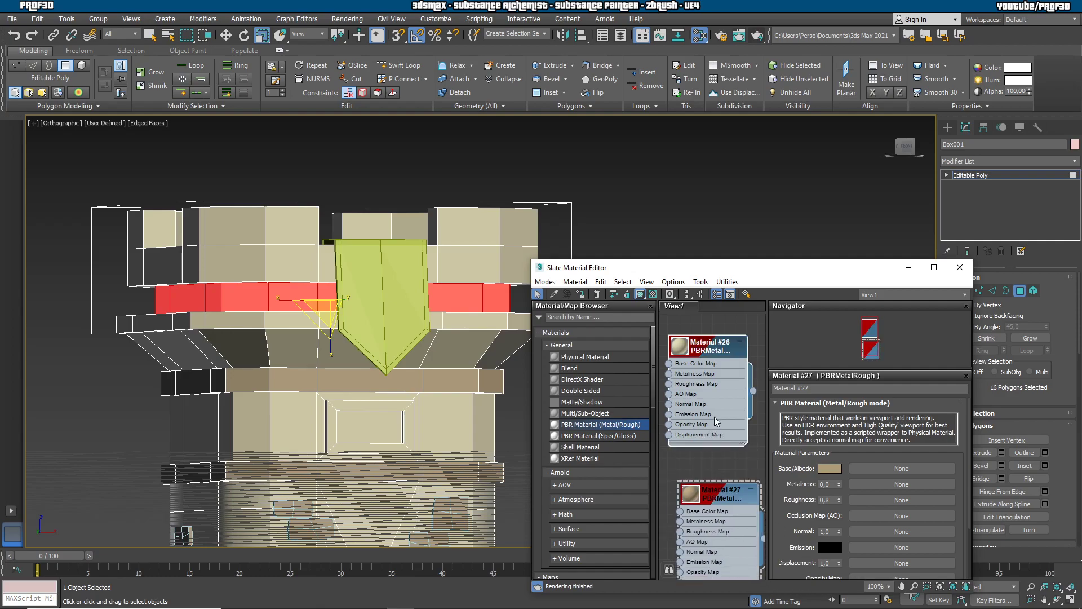
{"action": "mouse_move", "coordinate": [718, 396]}
{"action": "left_mouse_down"}
{"action": "mouse_move", "coordinate": [714, 428]}
{"action": "mouse_move", "coordinate": [731, 408]}
{"action": "left_mouse_up"}
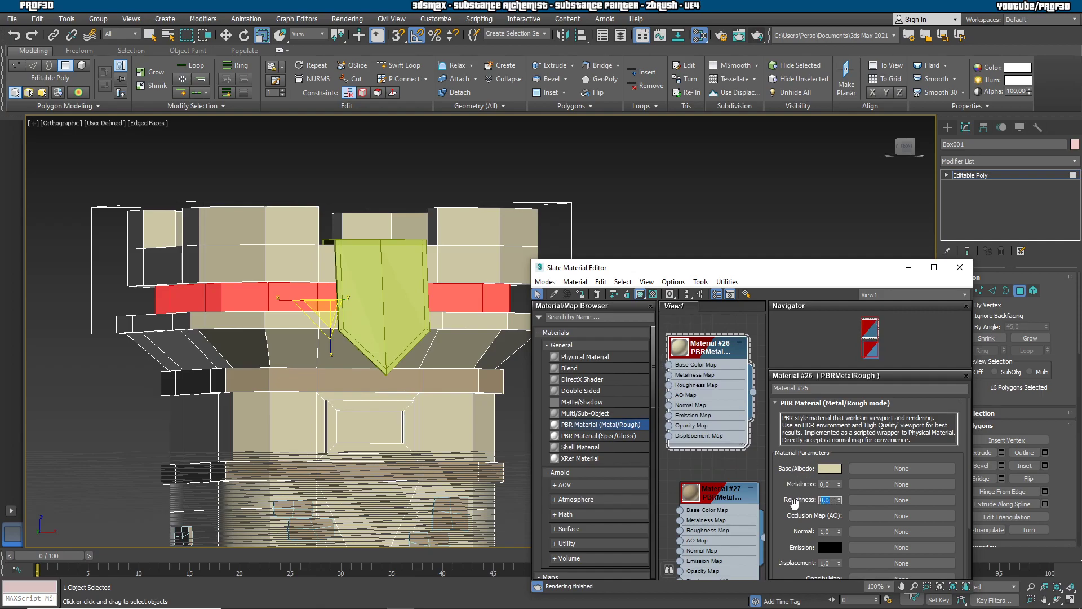
{"action": "key", "text": "Tab"}
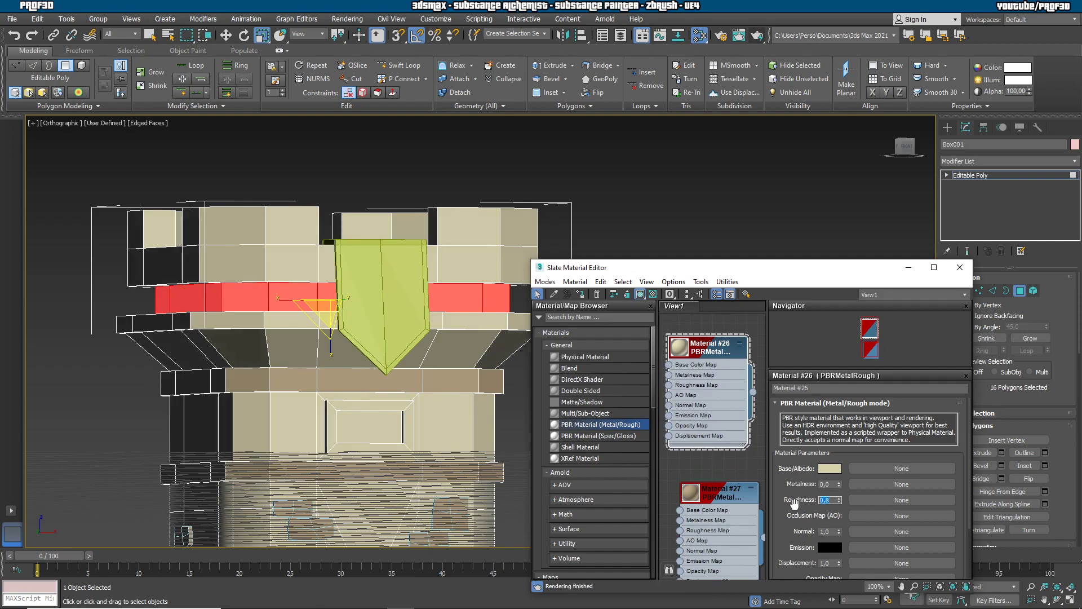
Add a third PBR Material (Metal/Rough) with a blue base colour of hue 0.655, saturation 0.755 and value 0.532.
{"action": "middle_click_drag", "start_coordinate": [427, 352], "coordinate": [430, 307]}
{"action": "scroll", "coordinate": [398, 278], "scroll_direction": "down", "scroll_amount": 2}
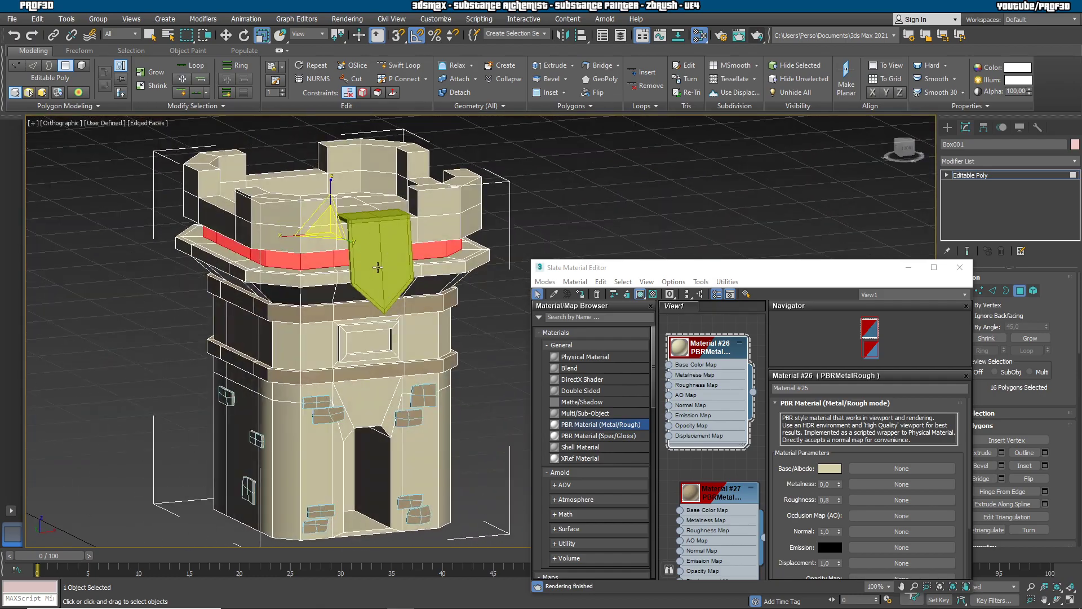
{"action": "left_click_drag", "start_coordinate": [763, 537], "coordinate": [694, 348]}
{"action": "left_click", "coordinate": [676, 526]}
{"action": "left_click_drag", "start_coordinate": [692, 530], "coordinate": [680, 406]}
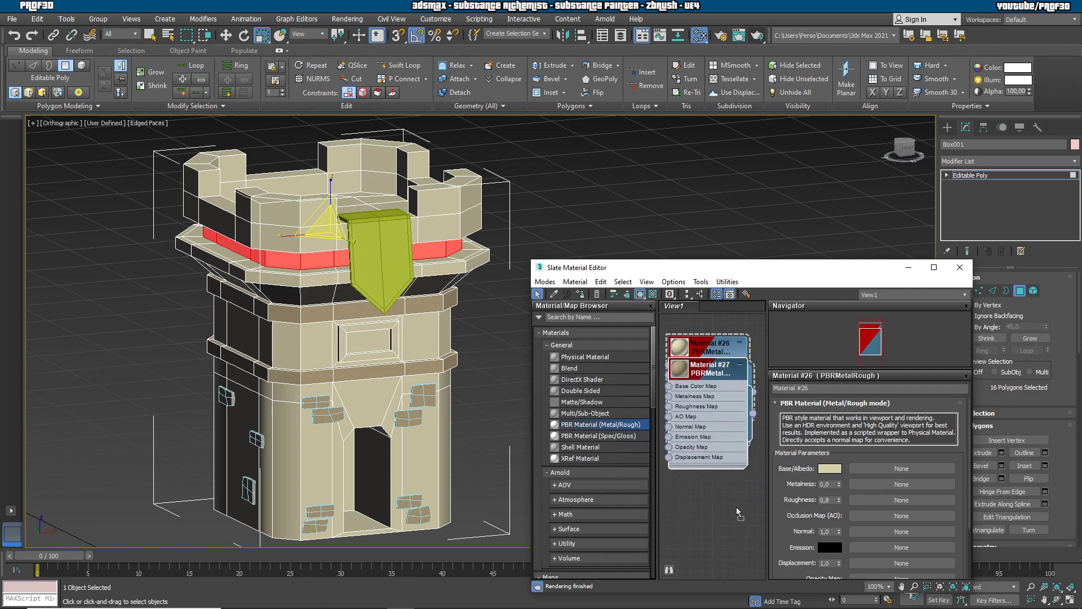
{"action": "left_click_drag", "start_coordinate": [737, 514], "coordinate": [736, 515]}
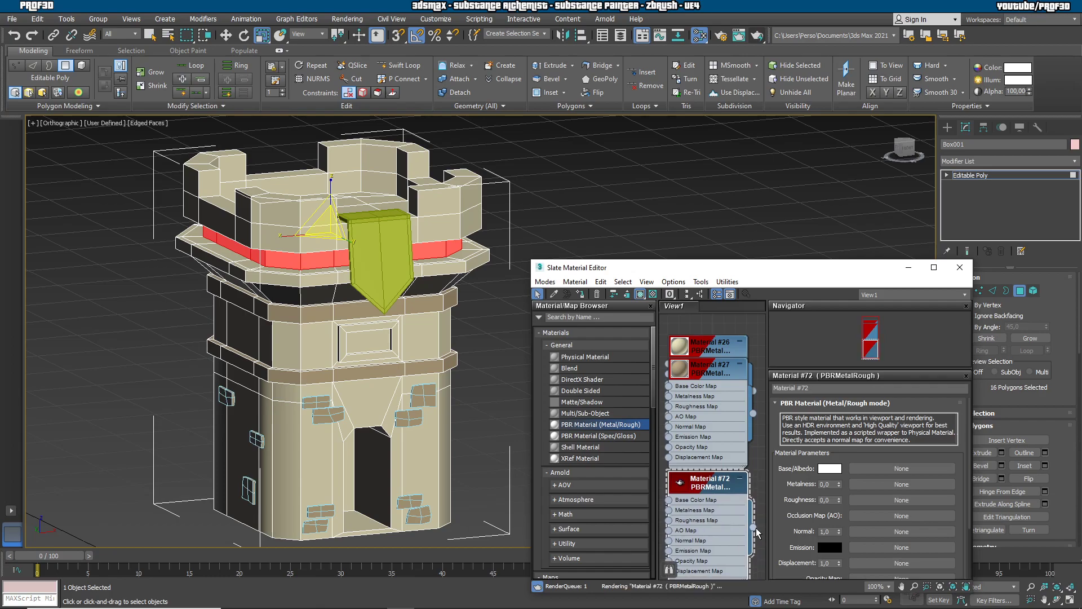
{"action": "left_click", "coordinate": [830, 469]}
{"action": "left_click", "coordinate": [409, 119]}
{"action": "left_click_drag", "start_coordinate": [423, 128], "coordinate": [397, 139]}
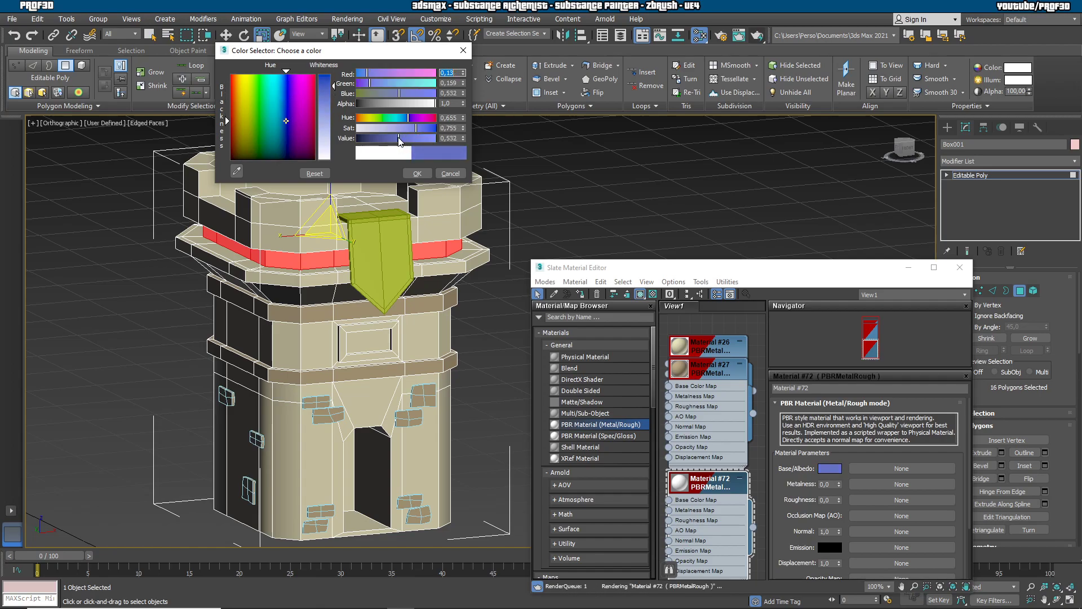
{"action": "left_click", "coordinate": [424, 175]}
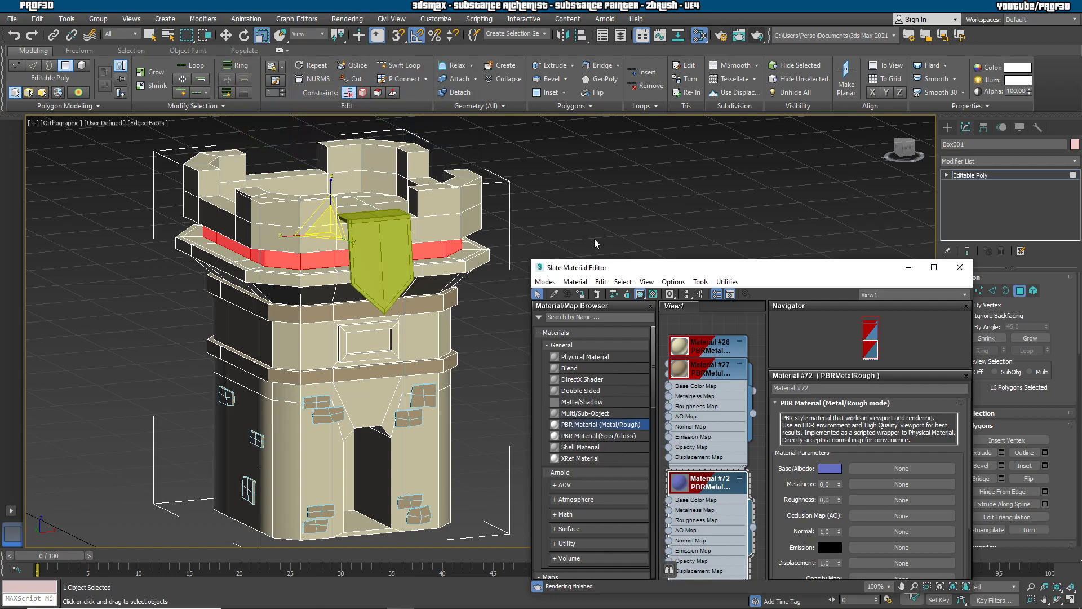
Set the blue material's roughness to 1.0 and assign it to the banner.
{"action": "left_click_drag", "start_coordinate": [693, 473], "coordinate": [694, 440]}
{"action": "double_click", "coordinate": [829, 501]}
{"action": "type", "text": "1"}
{"action": "key", "text": "Return"}
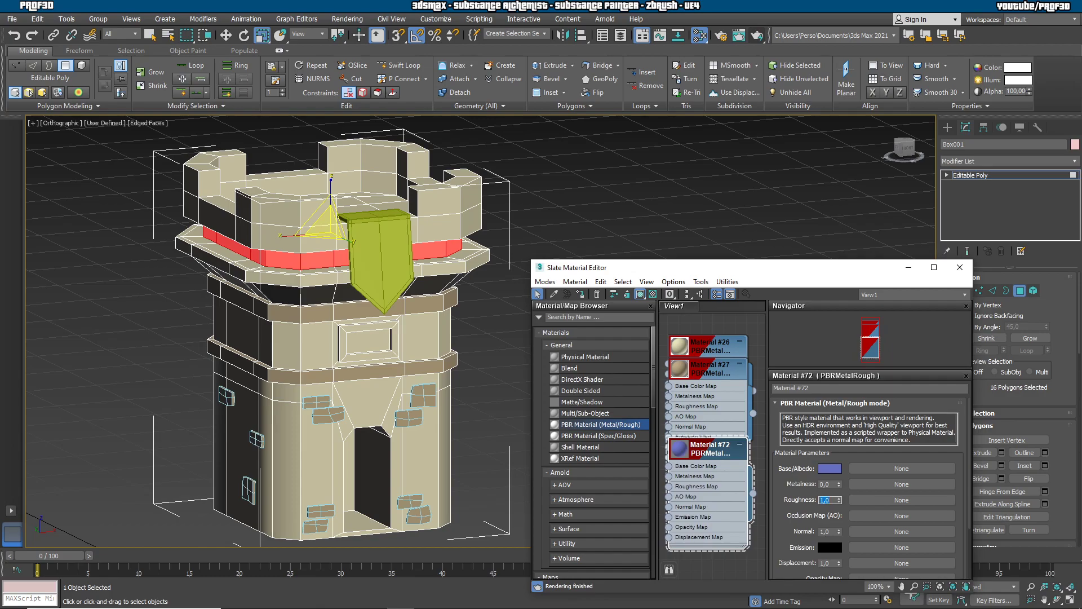
{"action": "left_click_drag", "start_coordinate": [753, 494], "coordinate": [446, 274]}
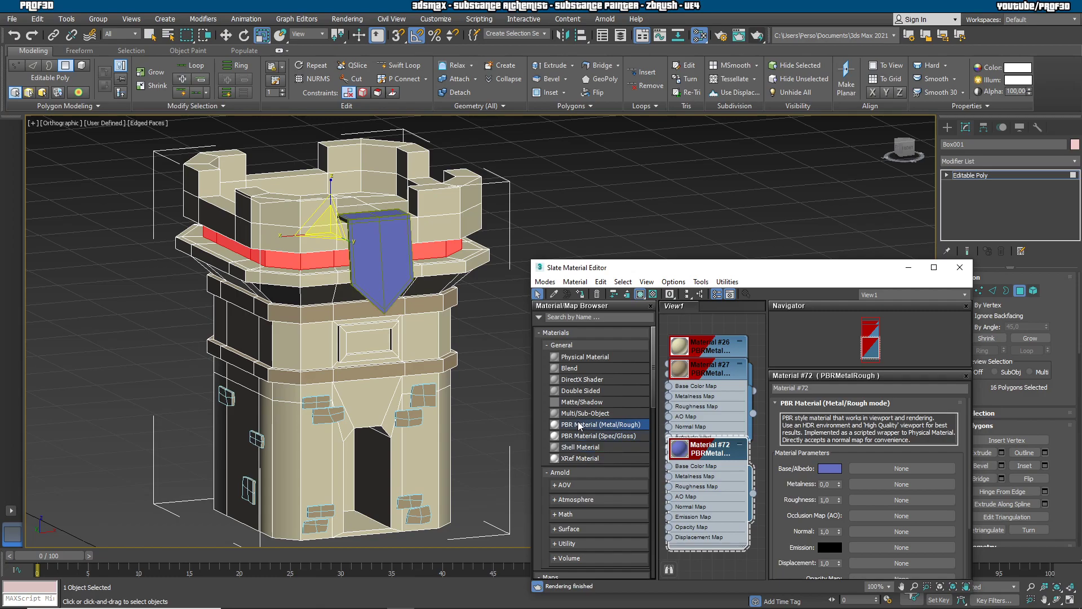
Add a fourth PBR Material (Metal/Rough) with a golden yellow base colour and a metalness of 1.0.
{"action": "left_click_drag", "start_coordinate": [718, 554], "coordinate": [716, 485]}
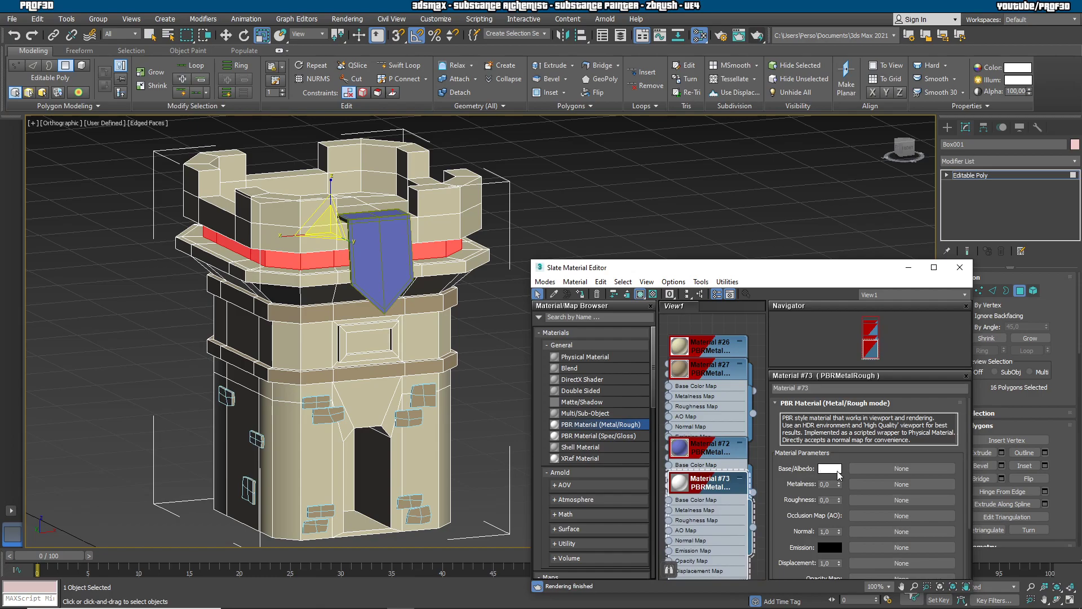
{"action": "left_click", "coordinate": [829, 468]}
{"action": "left_click", "coordinate": [378, 93]}
{"action": "left_click_drag", "start_coordinate": [378, 95], "coordinate": [366, 93]}
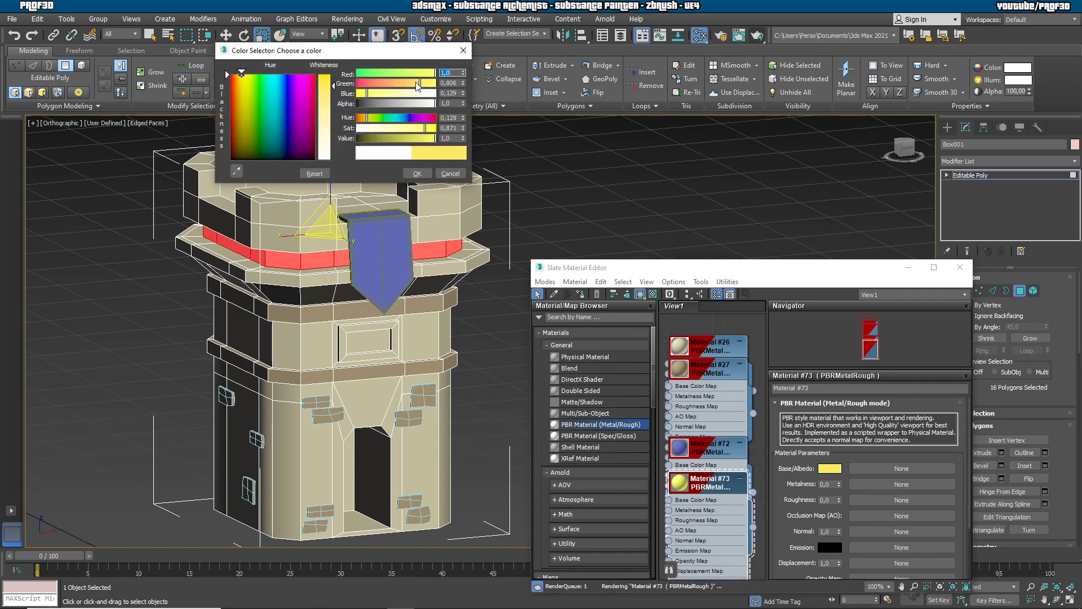
{"action": "left_click", "coordinate": [419, 174]}
{"action": "left_click", "coordinate": [823, 487]}
{"action": "type", "text": "1"}
{"action": "key", "text": "Return"}
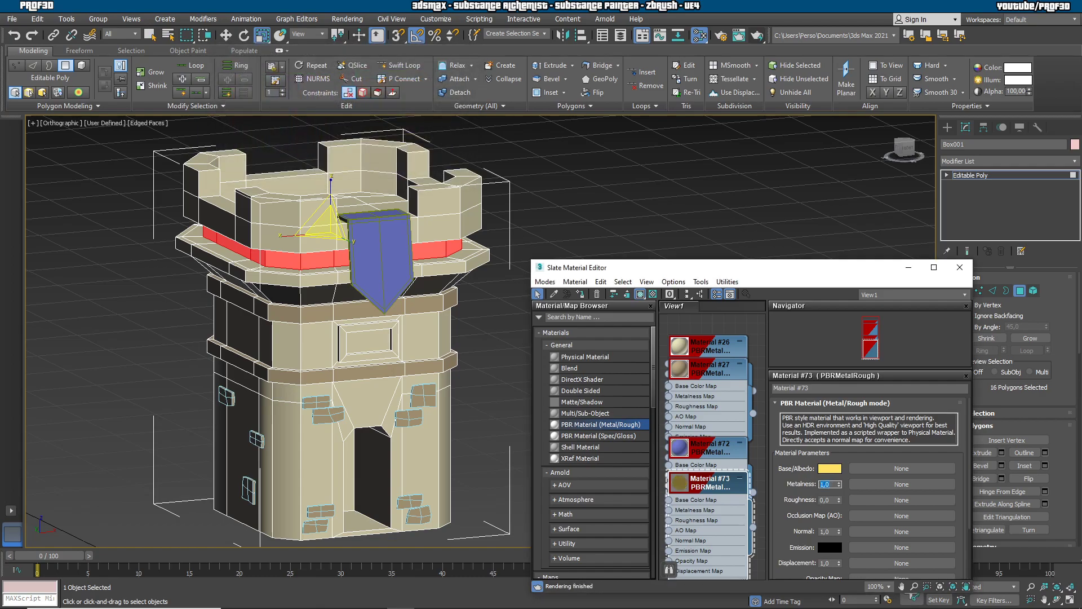
Set the golden material's roughness to 0.1 and check its enlarged preview.
{"action": "left_click", "coordinate": [826, 501]}
{"action": "type", "text": "0,01"}
{"action": "key", "text": "Return"}
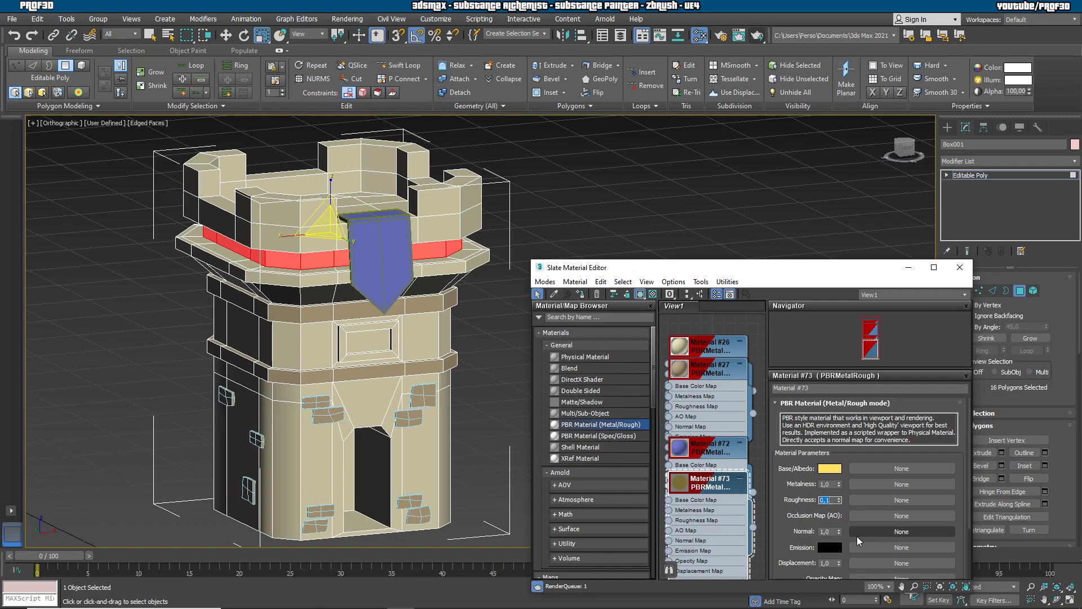
{"action": "double_click", "coordinate": [678, 485]}
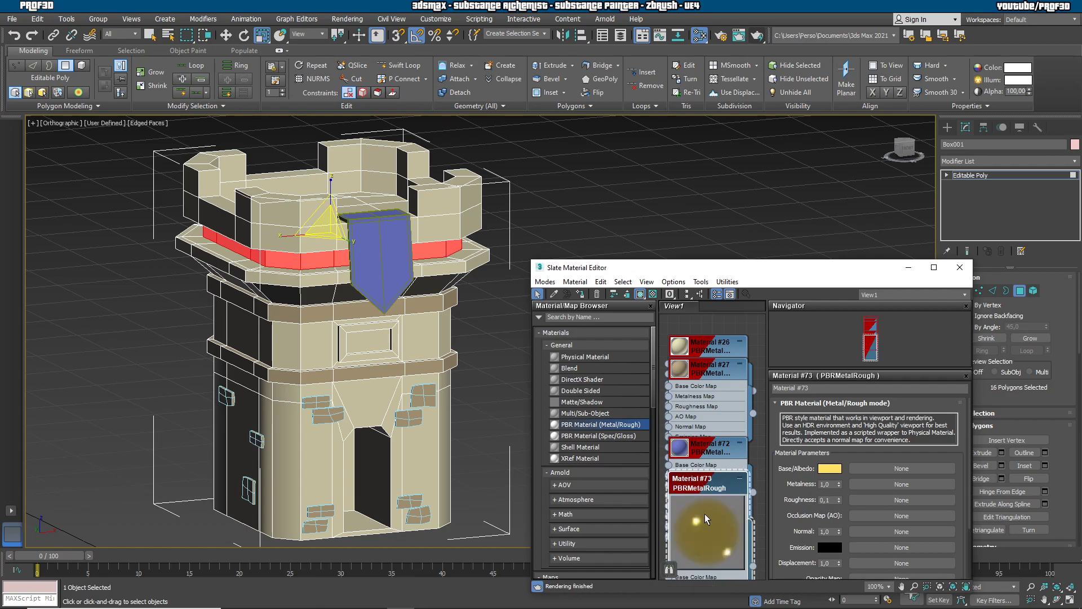
{"action": "double_click", "coordinate": [718, 540]}
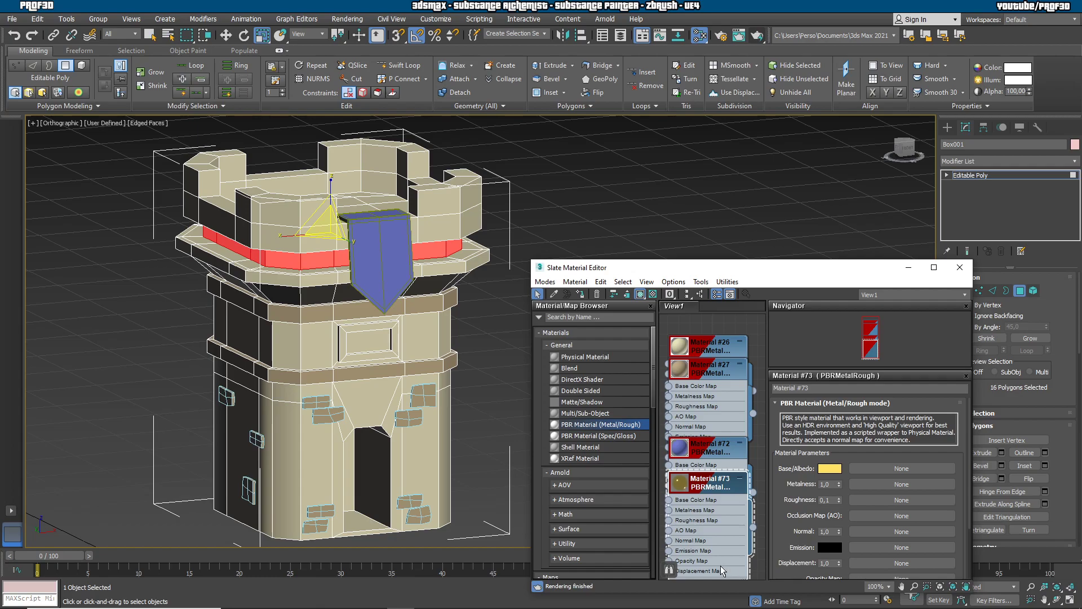
Select the banner's border polygons by inverting its polygon selection.
{"action": "left_click_drag", "start_coordinate": [588, 442], "coordinate": [376, 258]}
{"action": "left_click_drag", "start_coordinate": [876, 269], "coordinate": [782, 373]}
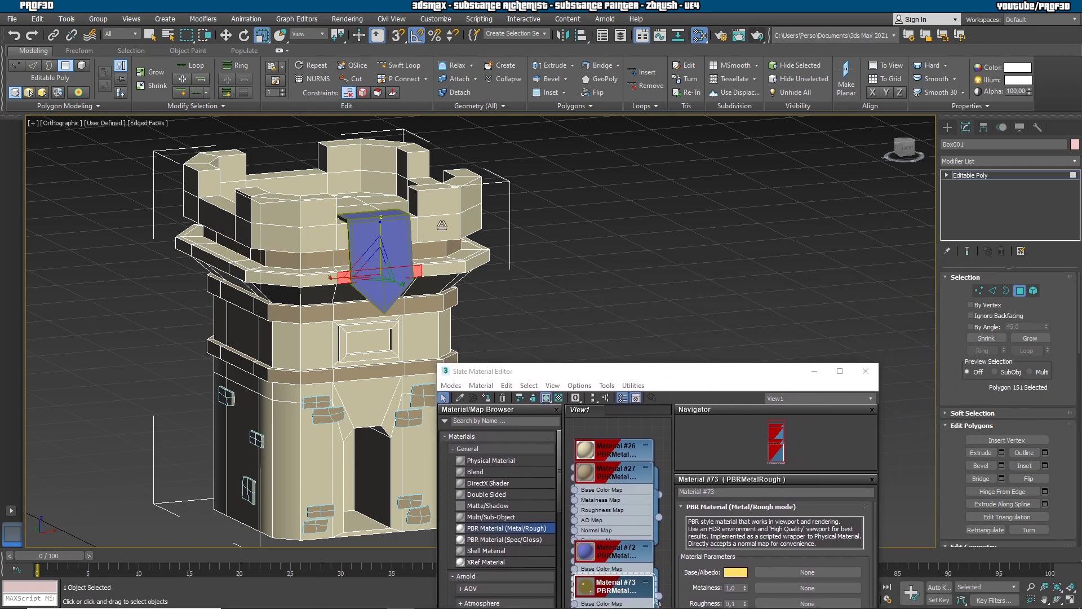
{"action": "left_click", "coordinate": [947, 127]}
{"action": "left_click", "coordinate": [380, 264]}
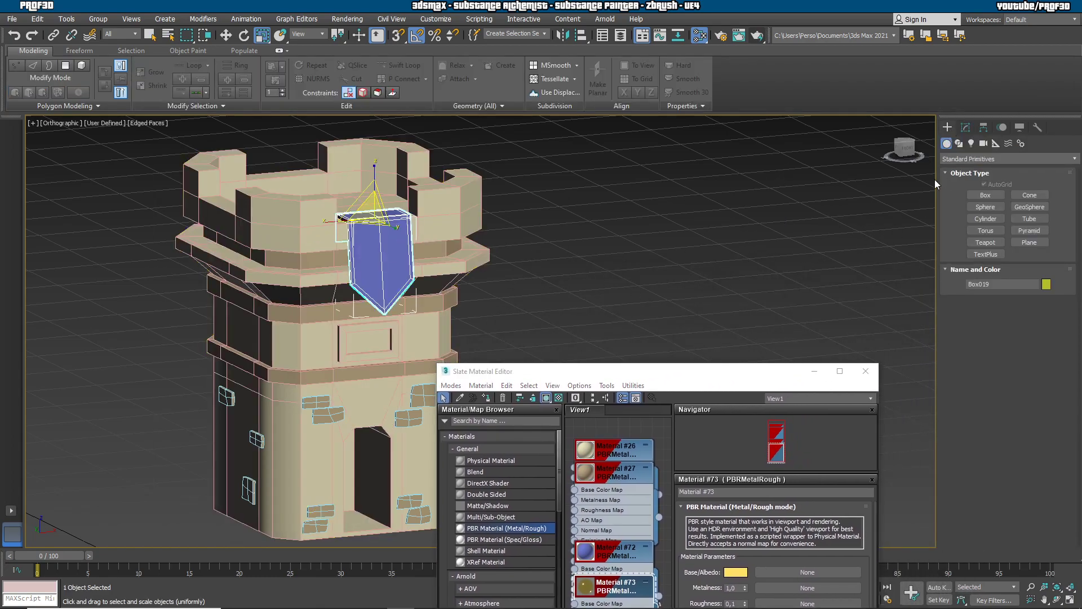
{"action": "left_click", "coordinate": [965, 127]}
{"action": "left_click", "coordinate": [969, 213]}
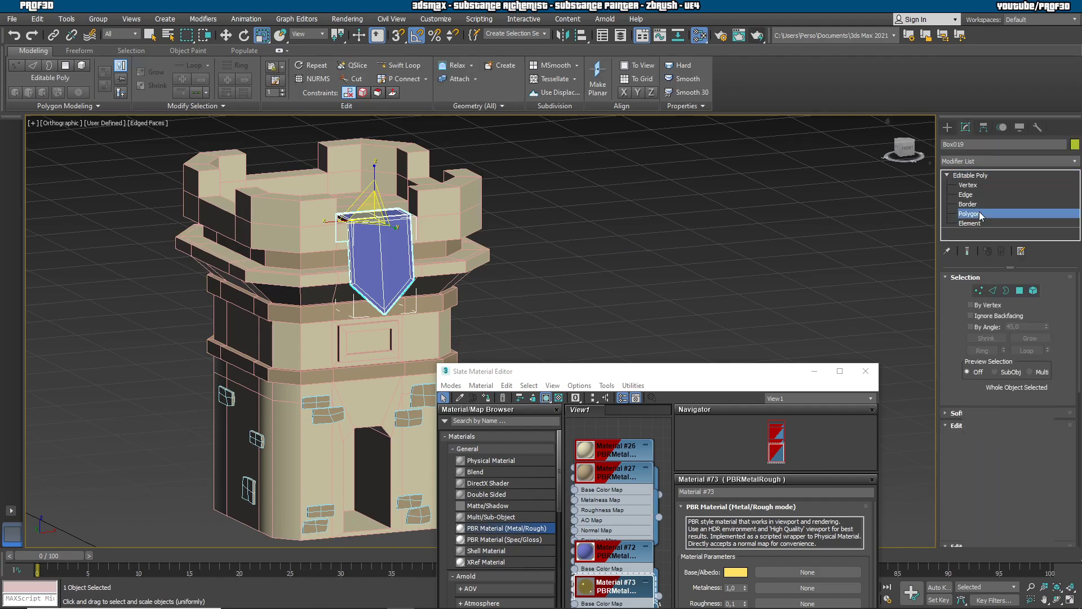
{"action": "scroll", "coordinate": [378, 306], "scroll_direction": "up", "scroll_amount": 5}
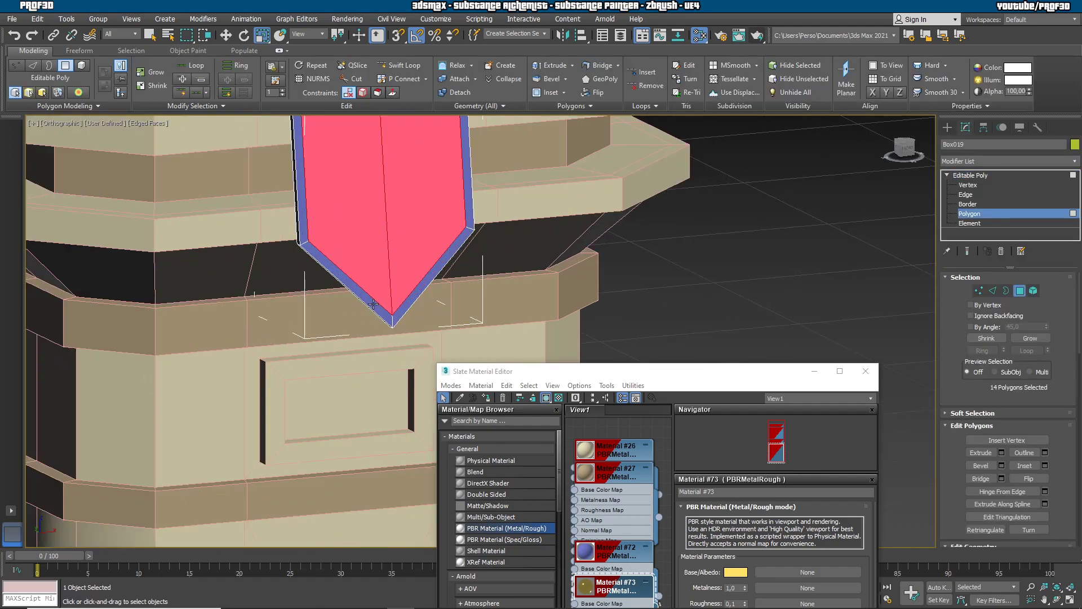
{"action": "middle_click_drag", "start_coordinate": [428, 197], "coordinate": [435, 387], "text": "alt"}
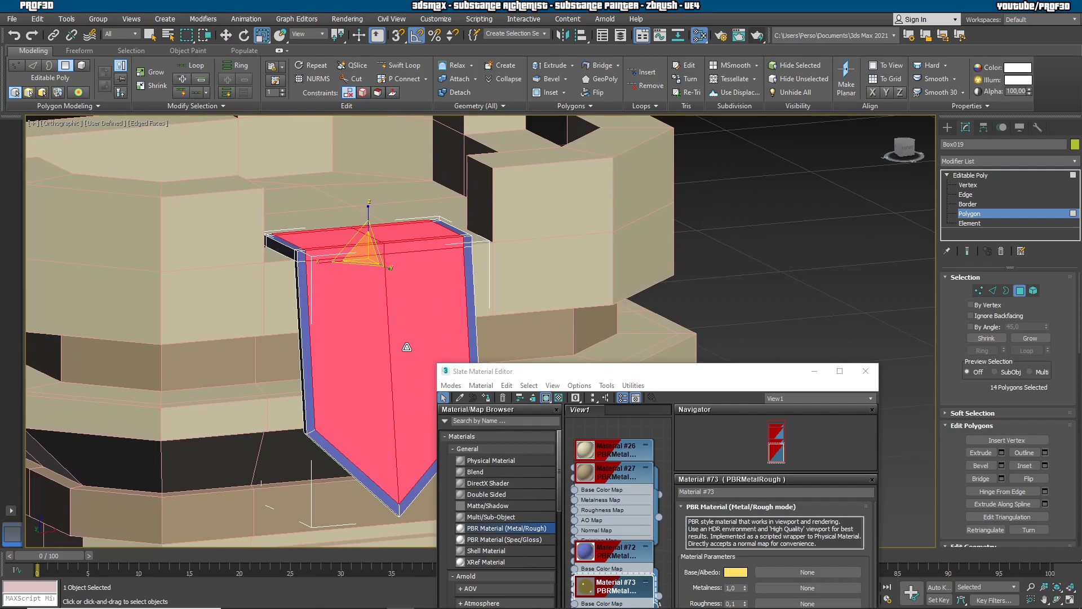
{"action": "middle_click_drag", "start_coordinate": [298, 277], "coordinate": [276, 288], "text": "alt"}
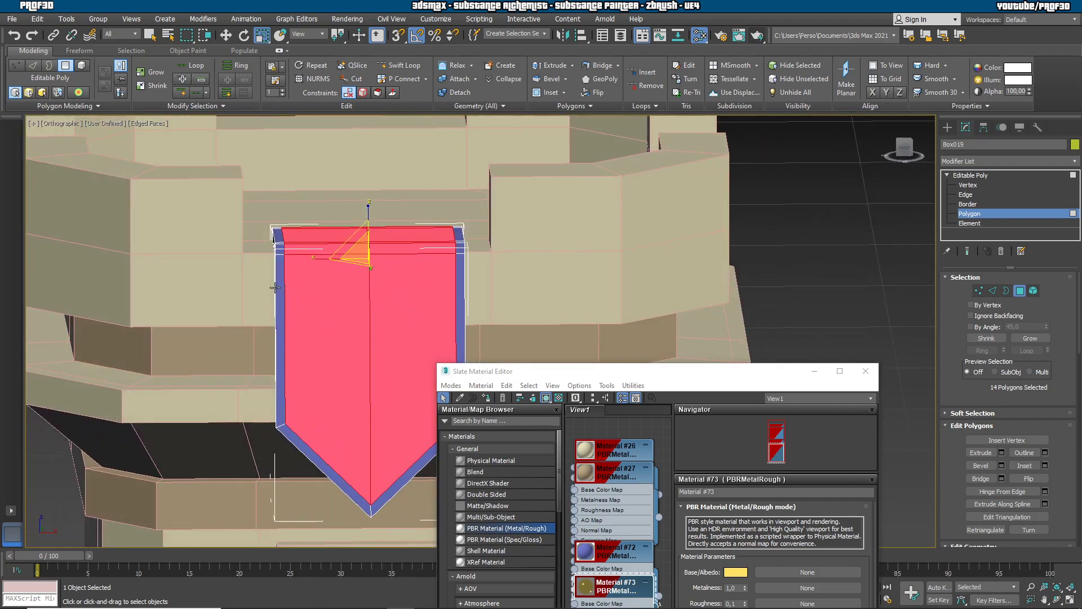
{"action": "key", "text": "ctrl+i"}
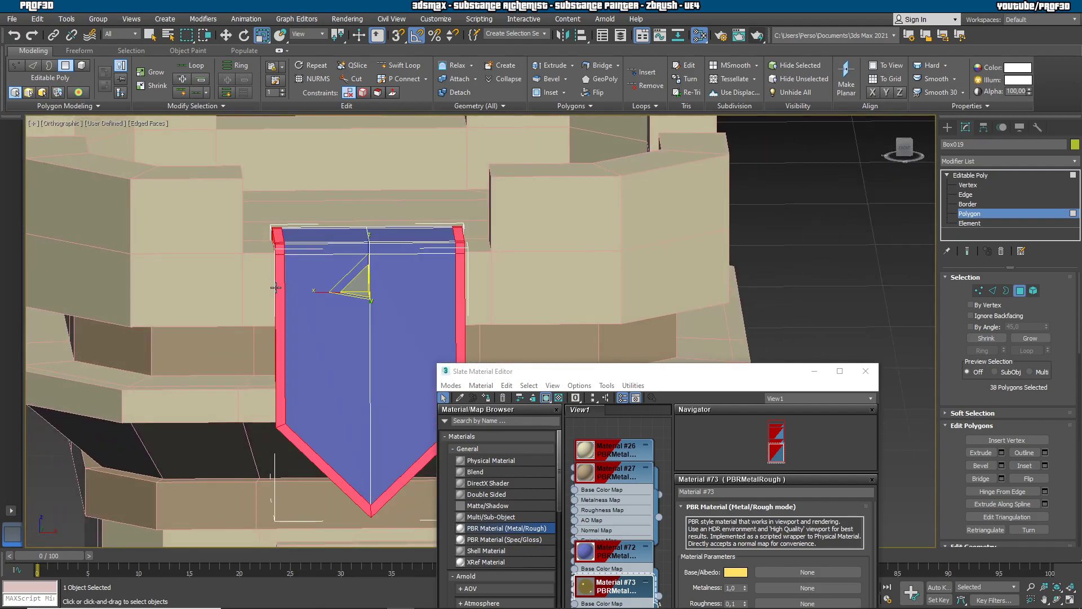
Assign the golden material to the banner's selected border polygons and clear the selection.
{"action": "middle_click_drag", "start_coordinate": [289, 328], "coordinate": [324, 379], "text": "alt"}
{"action": "right_click", "coordinate": [607, 586]}
{"action": "left_click", "coordinate": [610, 400]}
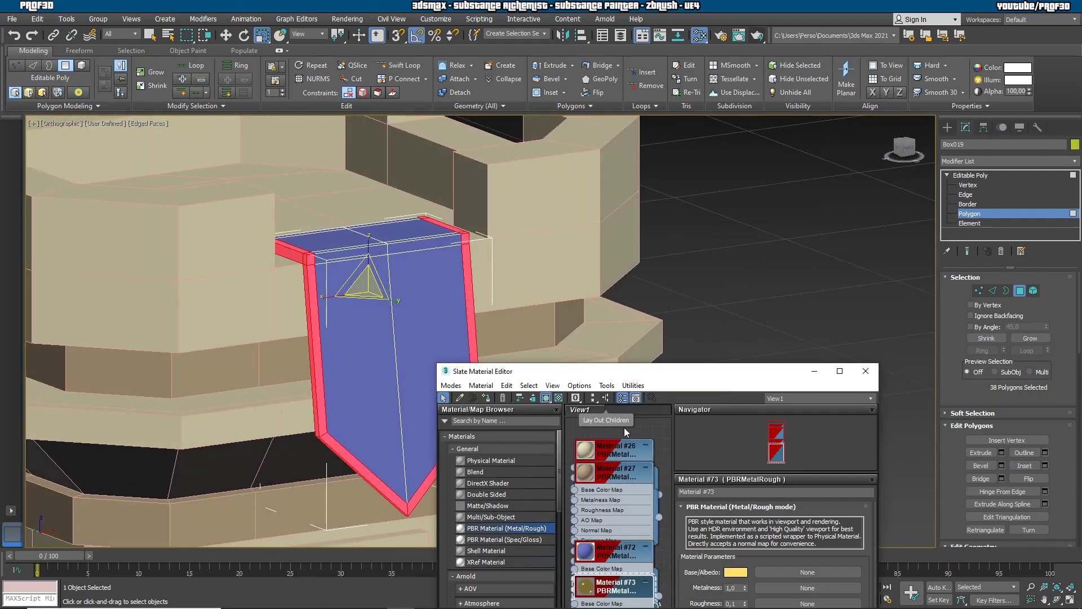
{"action": "left_click_drag", "start_coordinate": [676, 371], "coordinate": [775, 151]}
{"action": "left_click_drag", "start_coordinate": [733, 367], "coordinate": [744, 322]}
{"action": "left_click", "coordinate": [584, 179]}
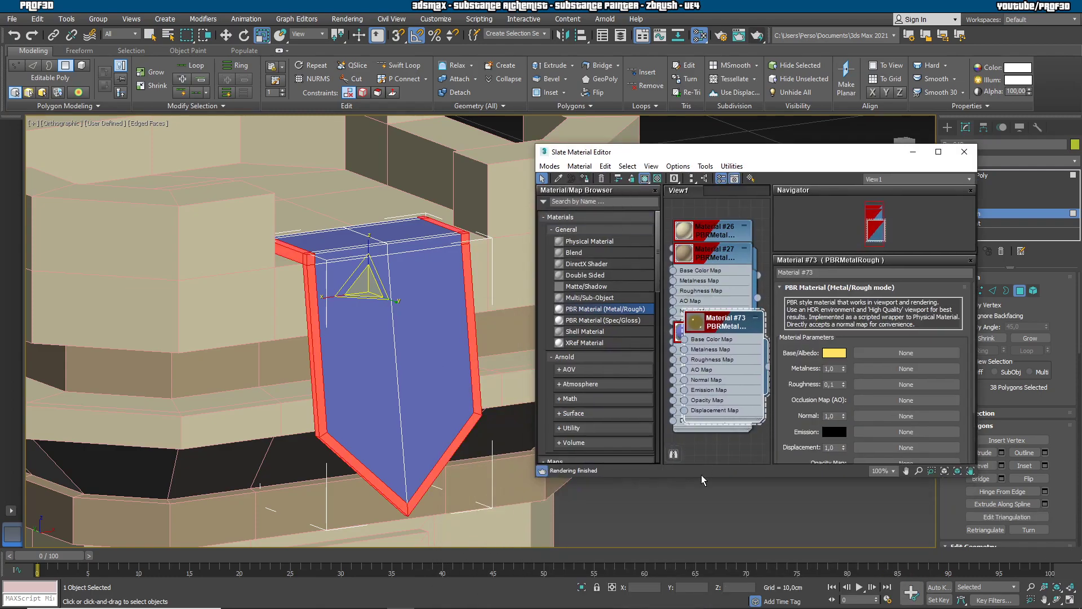
{"action": "left_click", "coordinate": [700, 538]}
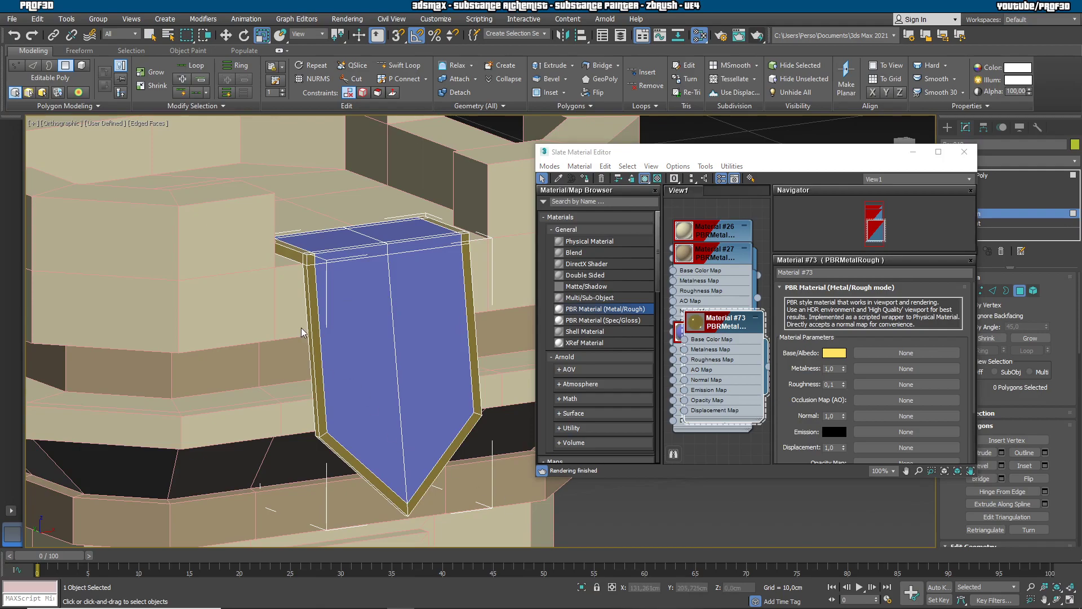
Switch the viewport to perspective and examine the tower's lower half around the window and doorway.
{"action": "scroll", "coordinate": [417, 406], "scroll_direction": "down", "scroll_amount": 6}
{"action": "middle_click_drag", "start_coordinate": [416, 416], "coordinate": [366, 283], "text": "alt"}
{"action": "scroll", "coordinate": [331, 383], "scroll_direction": "up", "scroll_amount": 3}
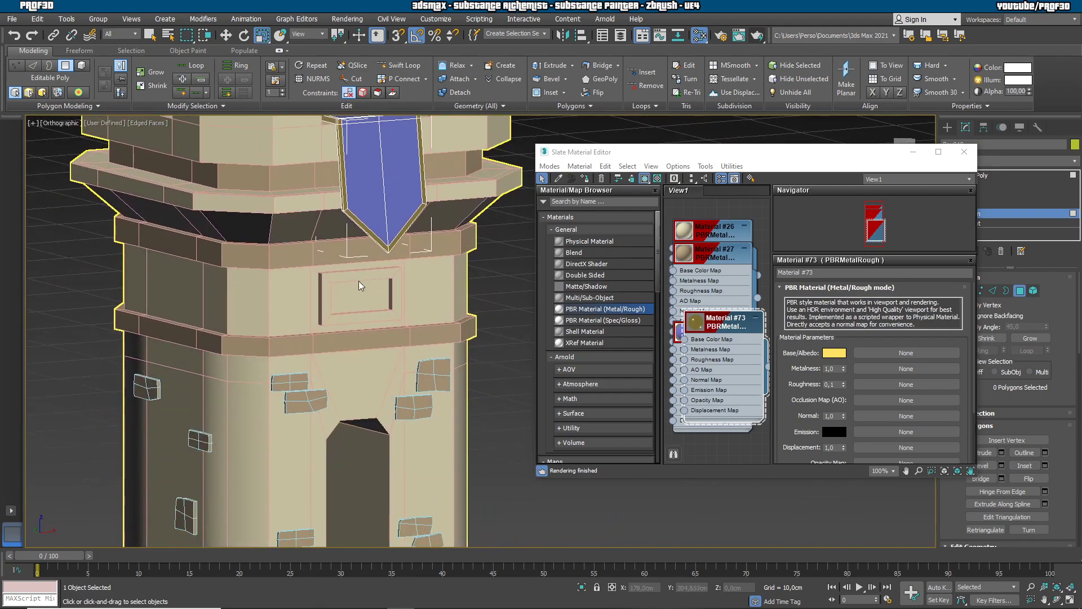
{"action": "middle_click_drag", "start_coordinate": [404, 472], "coordinate": [365, 310], "text": "alt"}
{"action": "middle_click_drag", "start_coordinate": [414, 438], "coordinate": [395, 344], "text": "alt"}
{"action": "key", "text": "p"}
{"action": "key", "text": "z"}
{"action": "scroll", "coordinate": [442, 425], "scroll_direction": "down", "scroll_amount": 8}
{"action": "scroll", "coordinate": [379, 318], "scroll_direction": "up", "scroll_amount": 2}
{"action": "scroll", "coordinate": [389, 372], "scroll_direction": "up", "scroll_amount": 6}
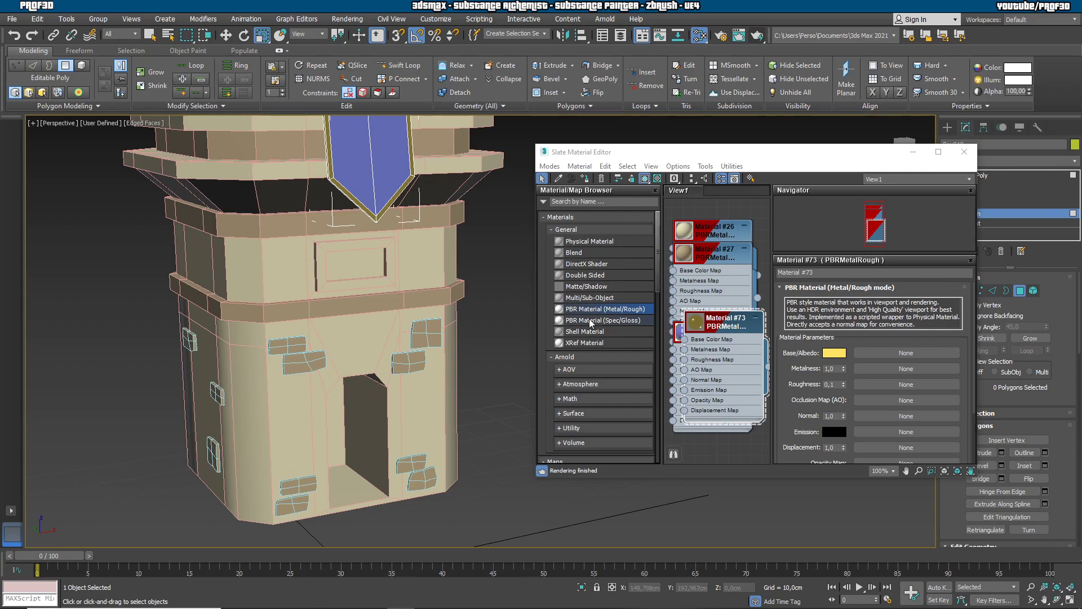
Add a fifth PBR Material (Metal/Rough) with a cyan base colour of hue 0.518 and saturation 1.0.
{"action": "left_click_drag", "start_coordinate": [709, 442], "coordinate": [710, 444]}
{"action": "middle_click_drag", "start_coordinate": [723, 375], "coordinate": [715, 249]}
{"action": "left_click_drag", "start_coordinate": [712, 367], "coordinate": [718, 386]}
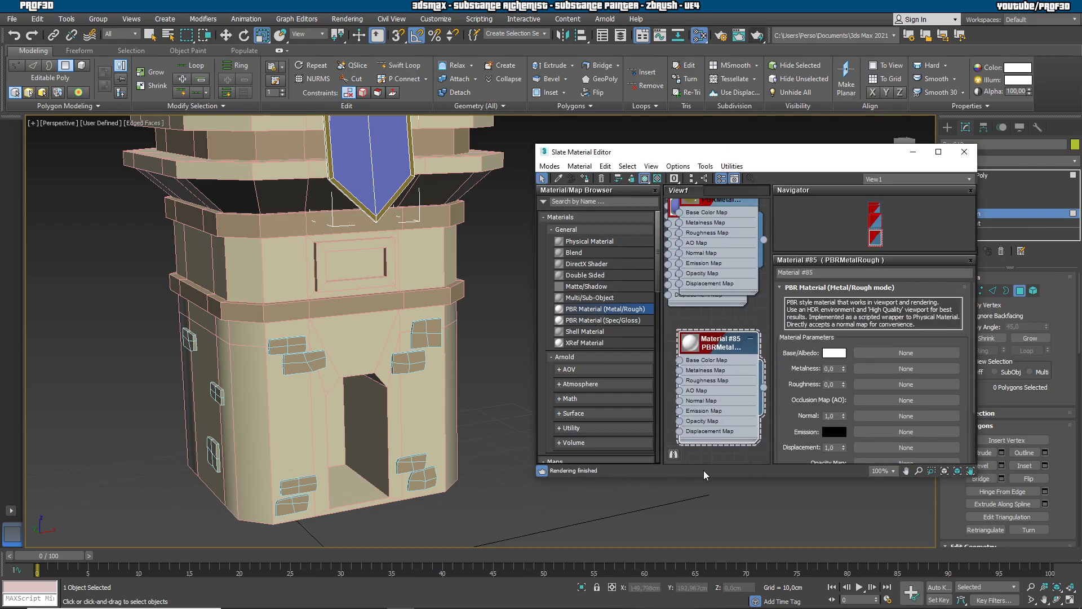
{"action": "left_click_drag", "start_coordinate": [707, 477], "coordinate": [711, 545]}
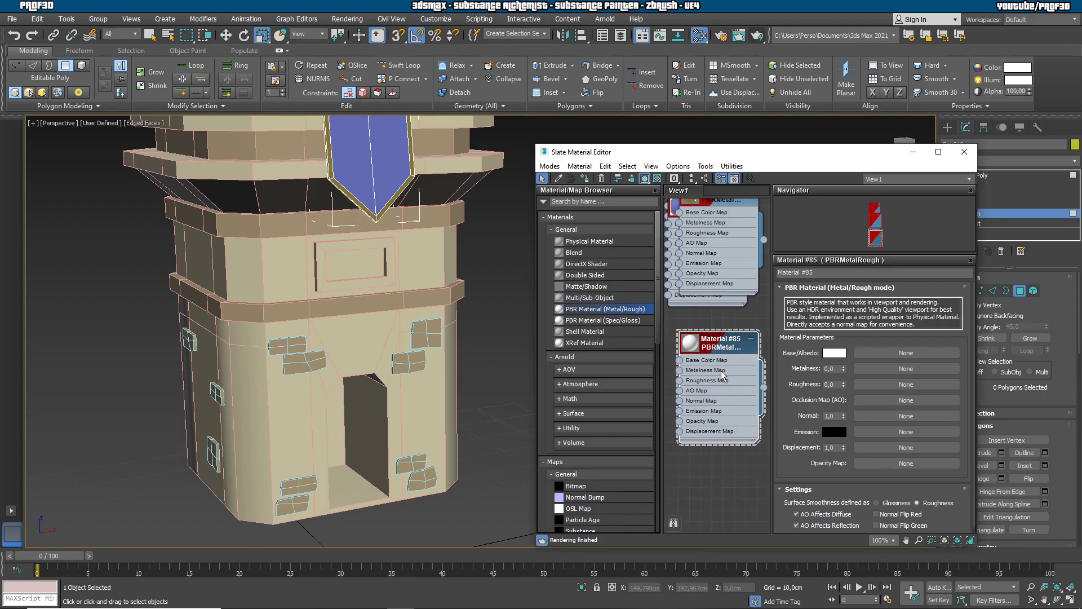
{"action": "left_click", "coordinate": [834, 354]}
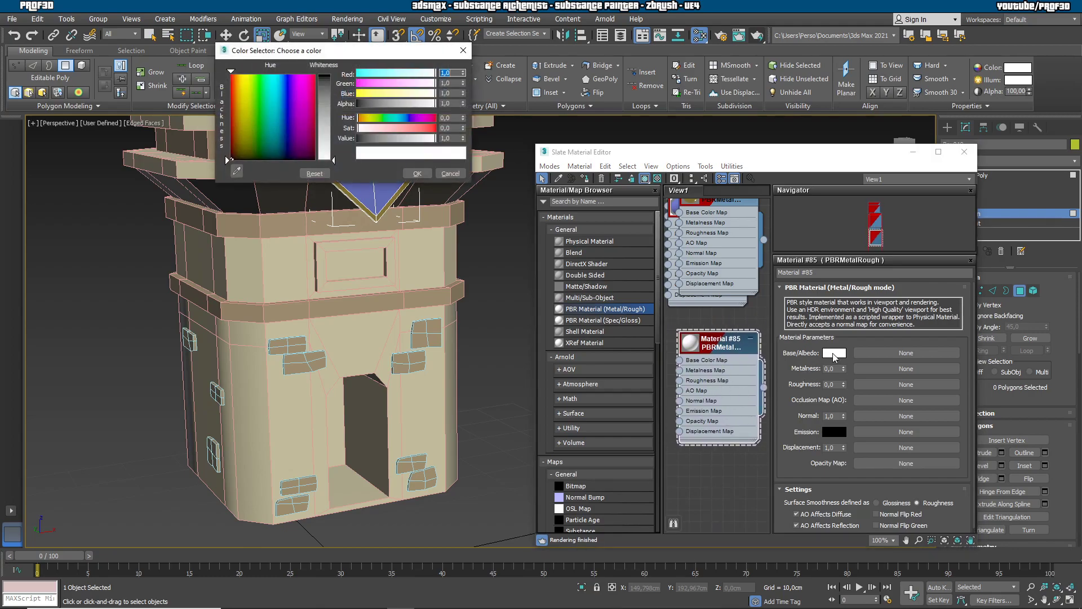
{"action": "left_click", "coordinate": [398, 118]}
{"action": "left_click_drag", "start_coordinate": [399, 128], "coordinate": [435, 128]}
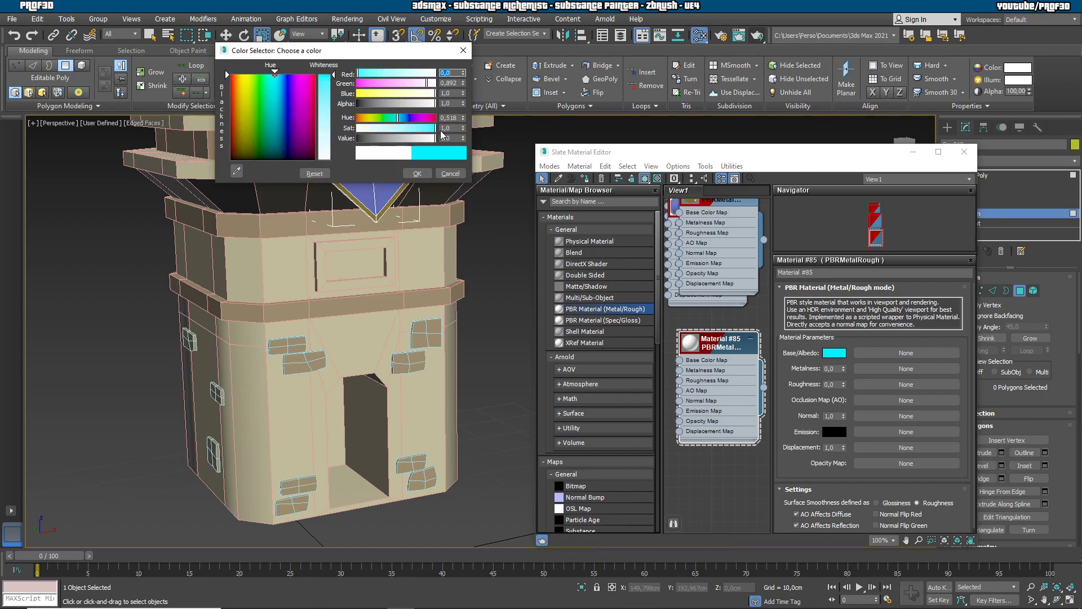
{"action": "left_click", "coordinate": [417, 173]}
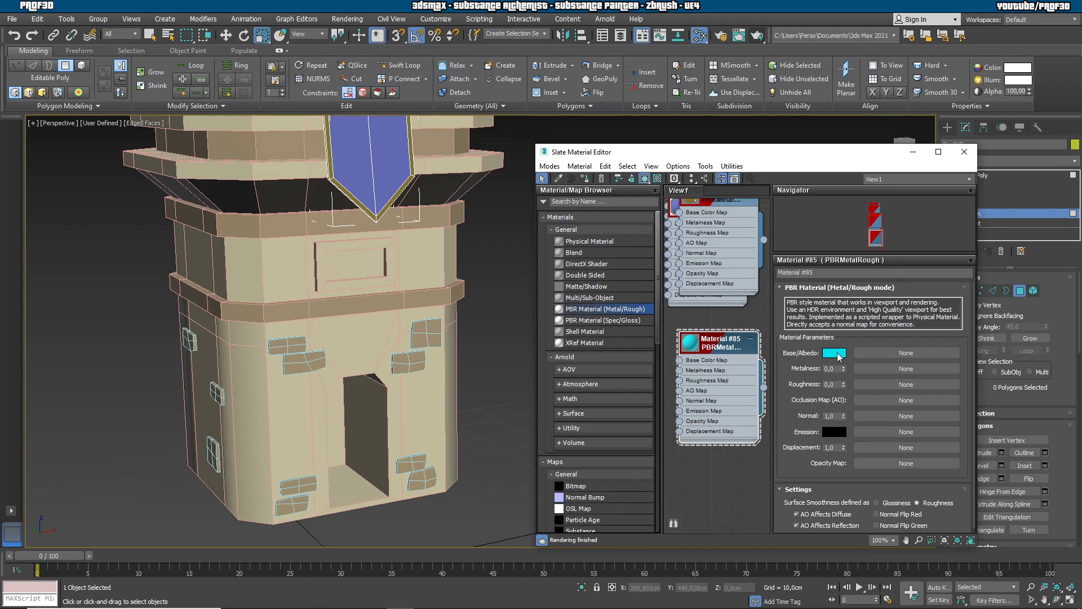
Give the cyan material a blue emission colour of hue 0.554, saturation 1.0 and value 0.748.
{"action": "left_click", "coordinate": [834, 431]}
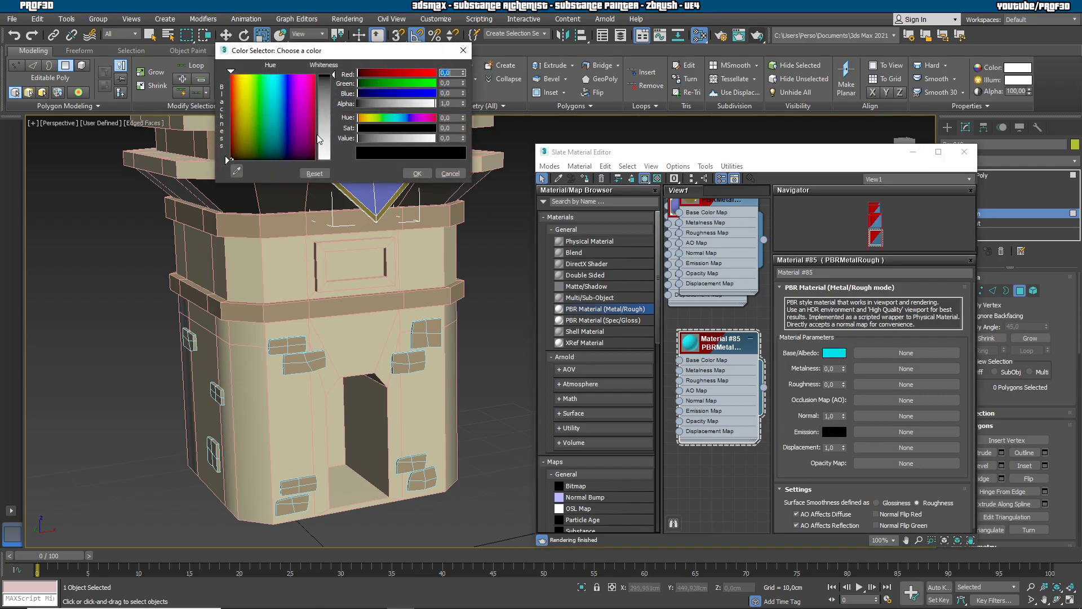
{"action": "left_click", "coordinate": [400, 119]}
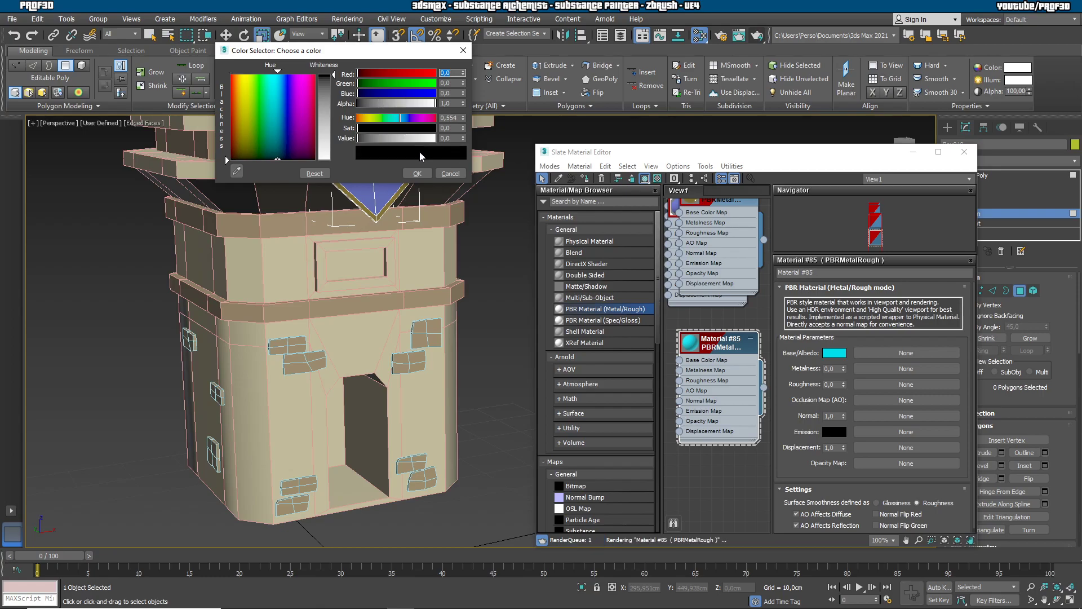
{"action": "left_click", "coordinate": [399, 138]}
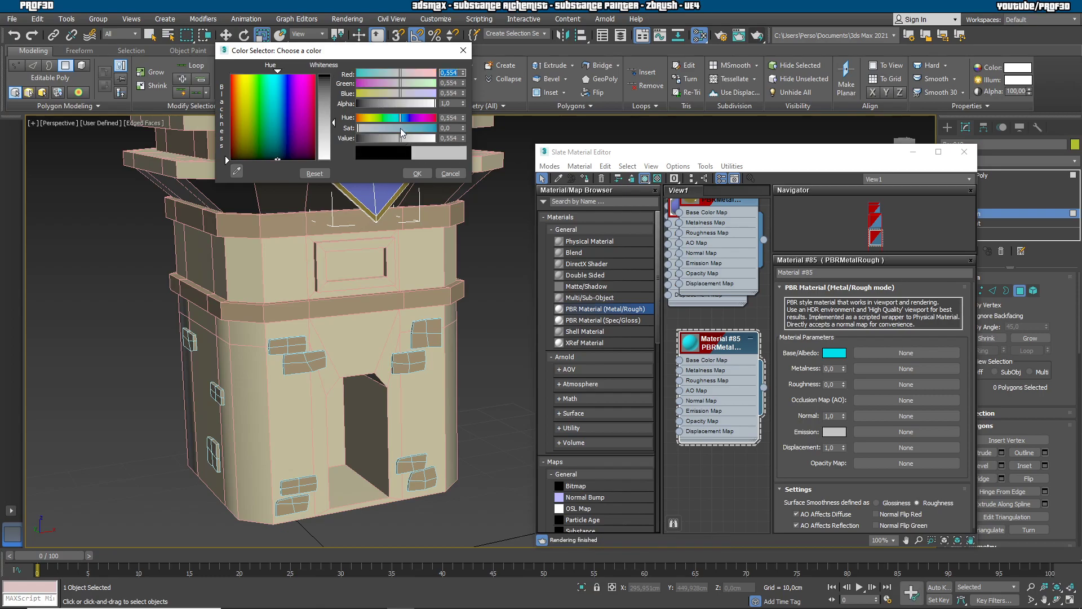
{"action": "left_click", "coordinate": [402, 129]}
{"action": "left_click_drag", "start_coordinate": [401, 128], "coordinate": [436, 129]}
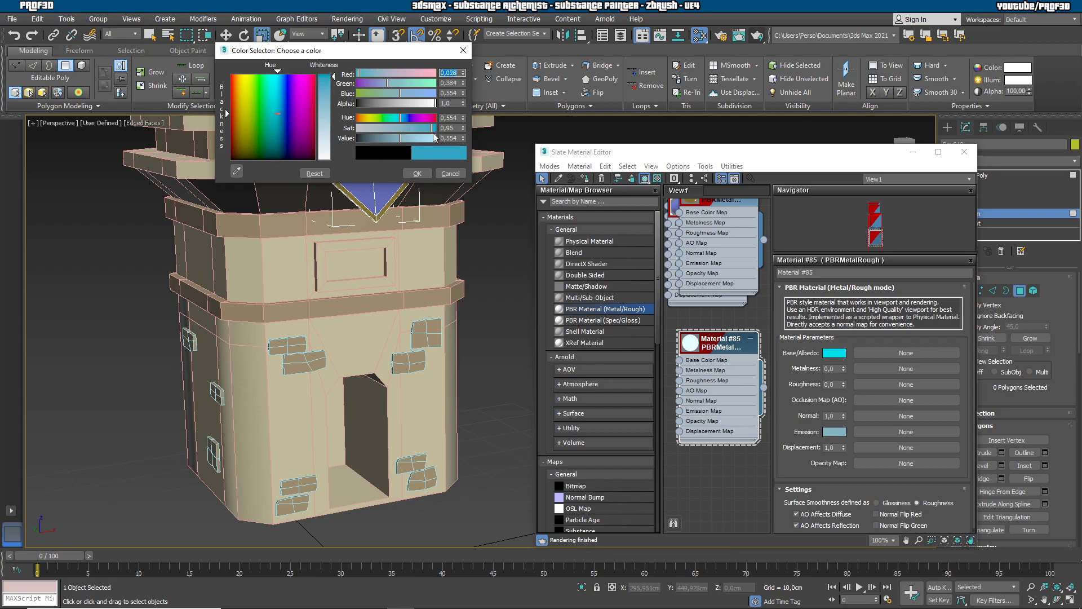
{"action": "left_click", "coordinate": [416, 138]}
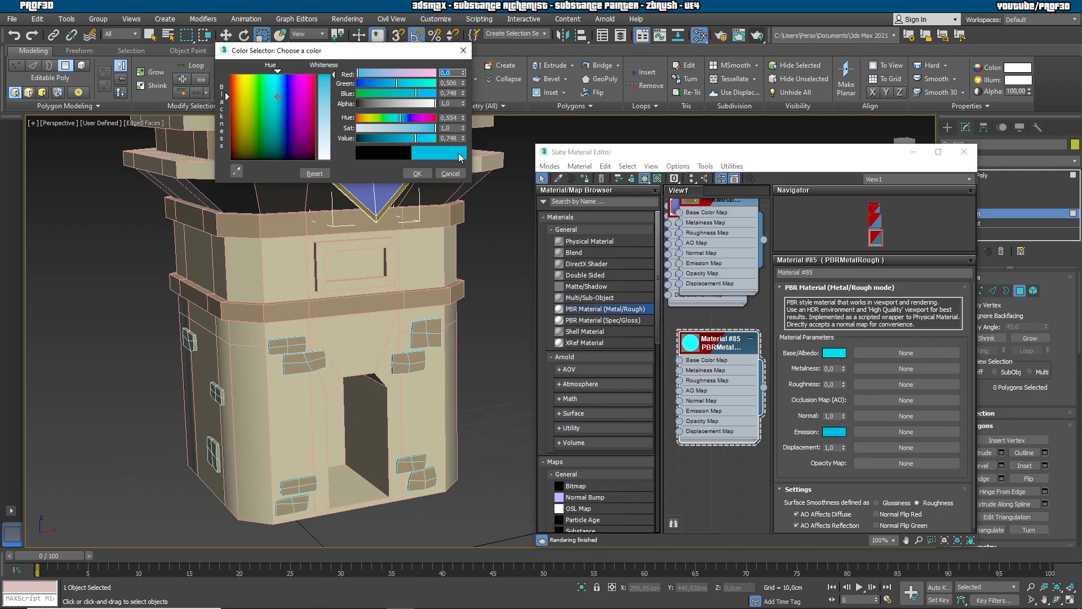
{"action": "left_click", "coordinate": [417, 173]}
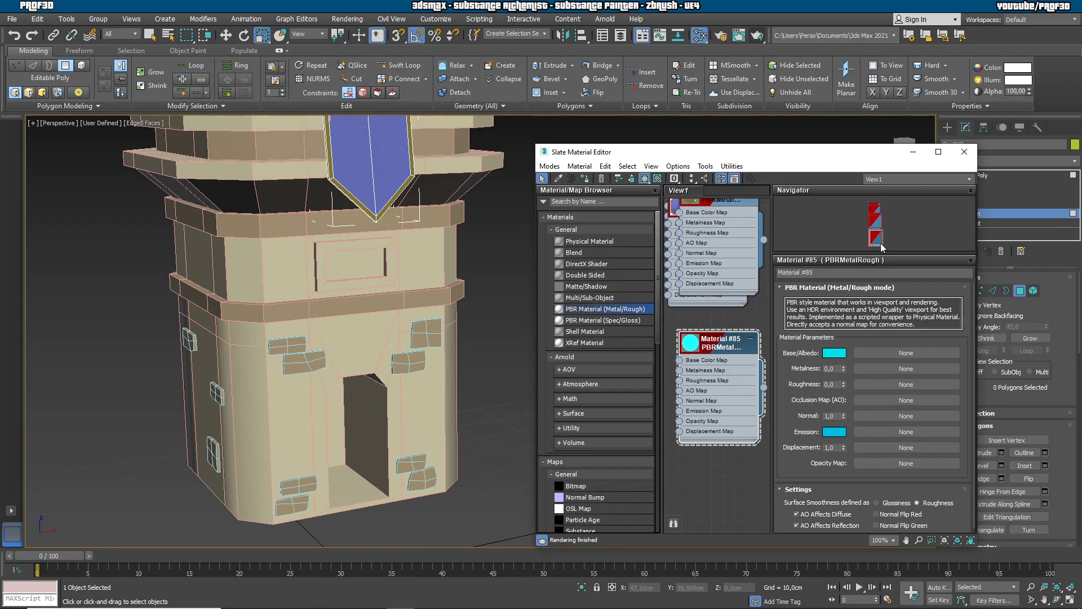
Set the cyan material's roughness to 1.0.
{"action": "left_click", "coordinate": [831, 383]}
{"action": "type", "text": "1"}
{"action": "key", "text": "Return"}
Assign the cyan material to the tower's inner window polygon and the doorway's back polygon, then close the material editor.
{"action": "left_click_drag", "start_coordinate": [791, 160], "coordinate": [748, 231]}
{"action": "left_click", "coordinate": [950, 128]}
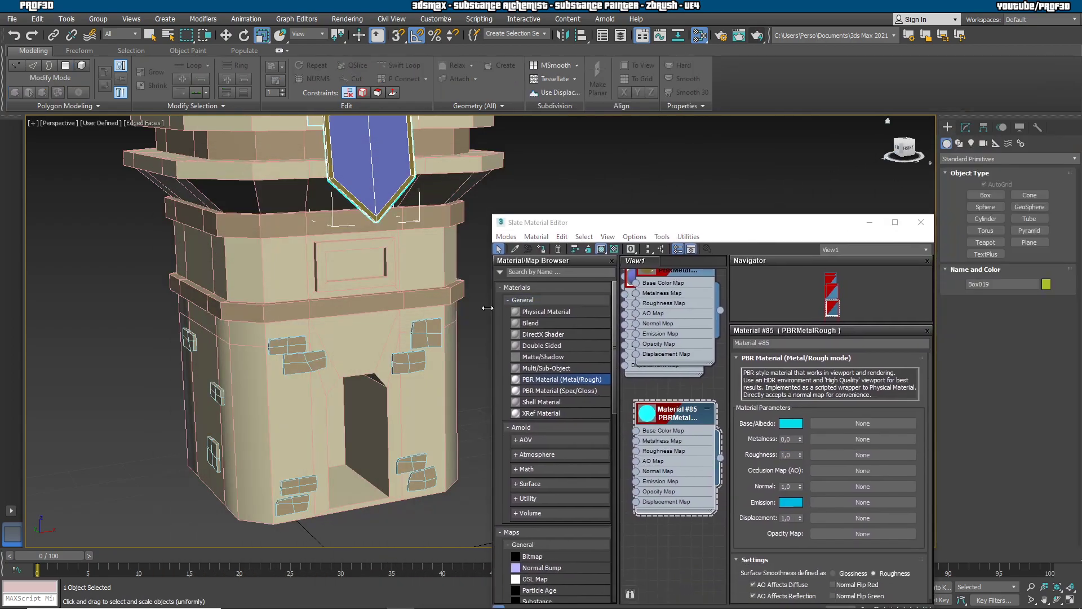
{"action": "left_click", "coordinate": [964, 131]}
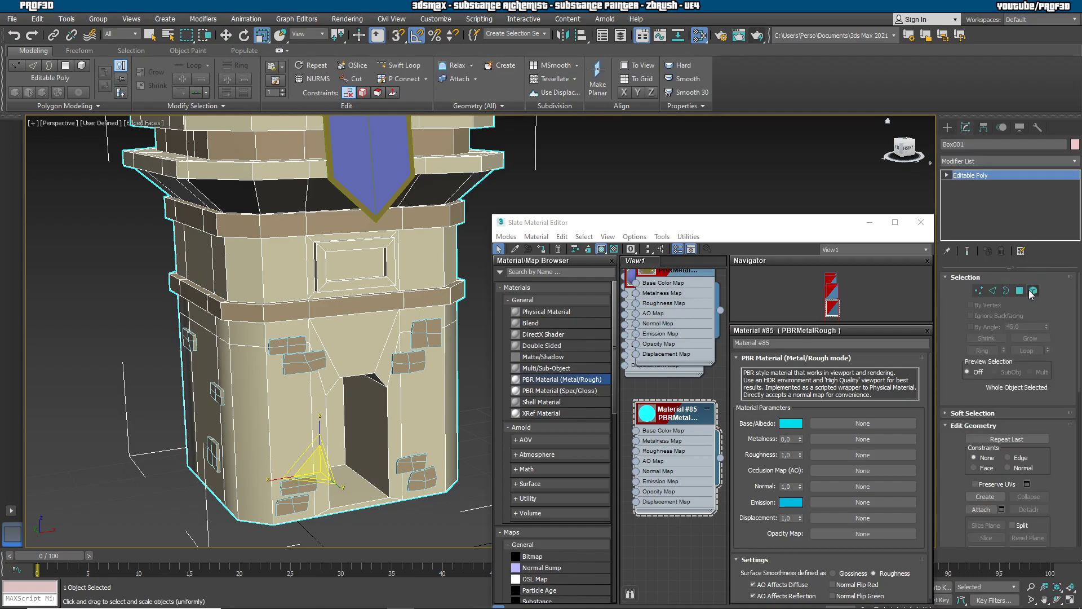
{"action": "left_click", "coordinate": [1020, 290]}
{"action": "left_click", "coordinate": [349, 272]}
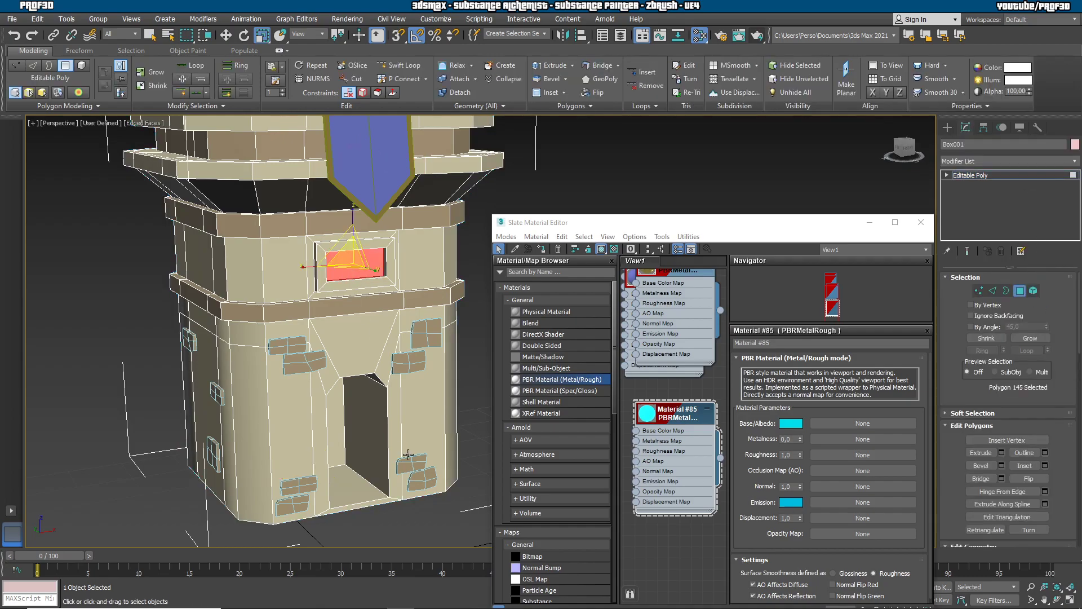
{"action": "middle_click_drag", "start_coordinate": [361, 316], "coordinate": [349, 442], "text": "alt"}
{"action": "left_click", "coordinate": [349, 443], "text": "ctrl"}
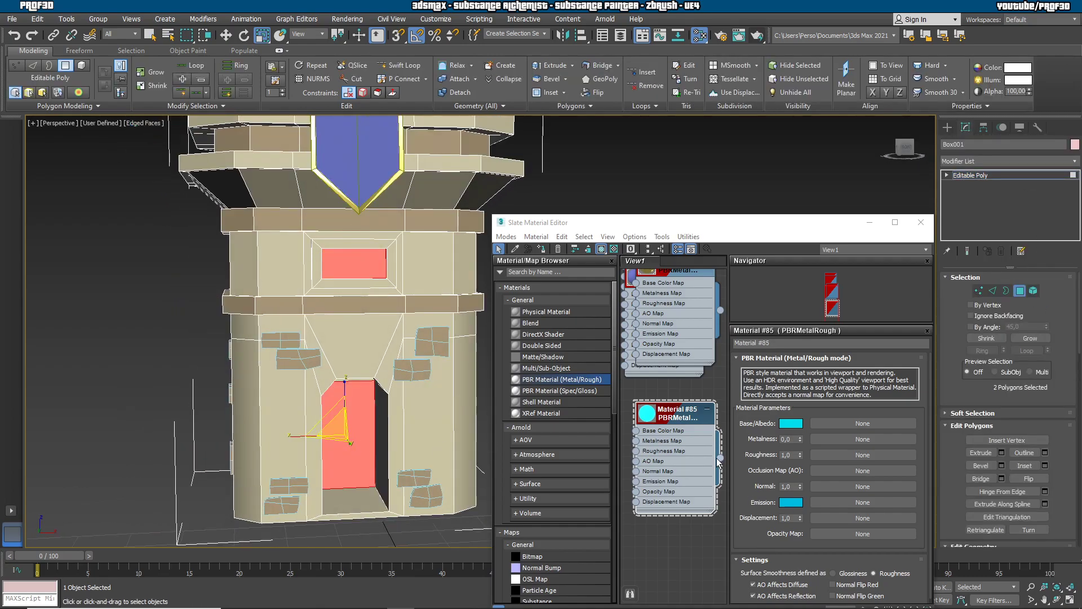
{"action": "mouse_move", "coordinate": [685, 428]}
{"action": "left_mouse_down"}
{"action": "mouse_move", "coordinate": [705, 431]}
{"action": "mouse_move", "coordinate": [696, 417]}
{"action": "left_mouse_up"}
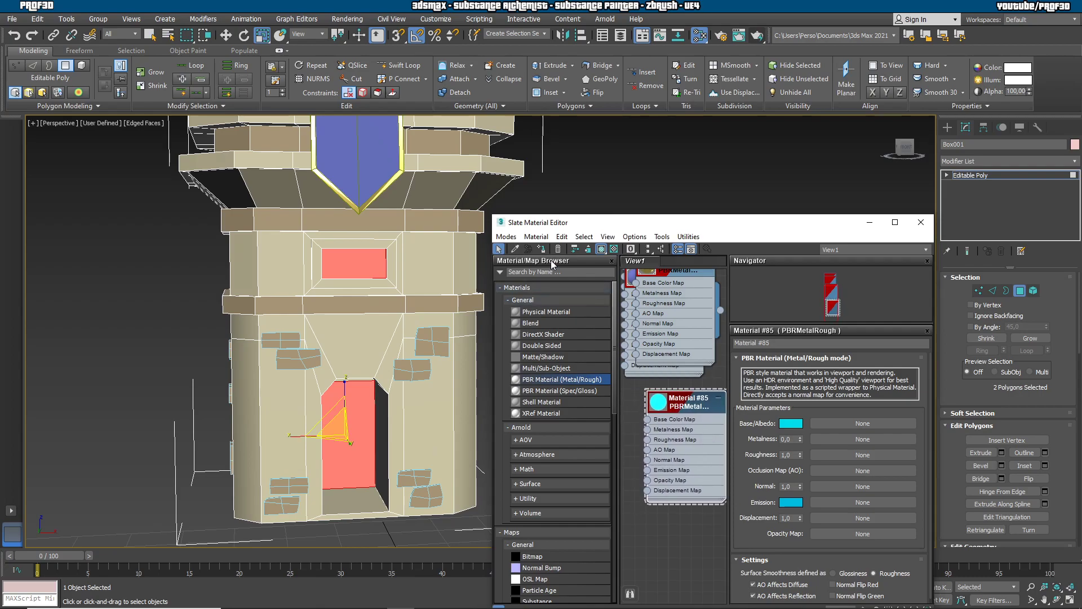
{"action": "left_click", "coordinate": [541, 249]}
{"action": "left_click", "coordinate": [921, 222]}
Hide the edged faces, leave polygon editing and review the whole coloured tower.
{"action": "left_click", "coordinate": [538, 360]}
{"action": "mouse_move", "coordinate": [537, 360]}
{"action": "middle_mouse_down", "text": "alt"}
{"action": "mouse_move", "coordinate": [560, 302]}
{"action": "mouse_move", "coordinate": [393, 362]}
{"action": "mouse_move", "coordinate": [416, 377]}
{"action": "mouse_move", "coordinate": [502, 340]}
{"action": "mouse_move", "coordinate": [307, 370]}
{"action": "mouse_move", "coordinate": [459, 374]}
{"action": "mouse_move", "coordinate": [414, 354]}
{"action": "mouse_move", "coordinate": [451, 376]}
{"action": "middle_mouse_up", "text": "alt"}
{"action": "key", "text": "F4"}
{"action": "scroll", "coordinate": [416, 377], "scroll_direction": "down", "scroll_amount": 5}
{"action": "scroll", "coordinate": [452, 376], "scroll_direction": "up", "scroll_amount": 3}
{"action": "left_click", "coordinate": [437, 285]}
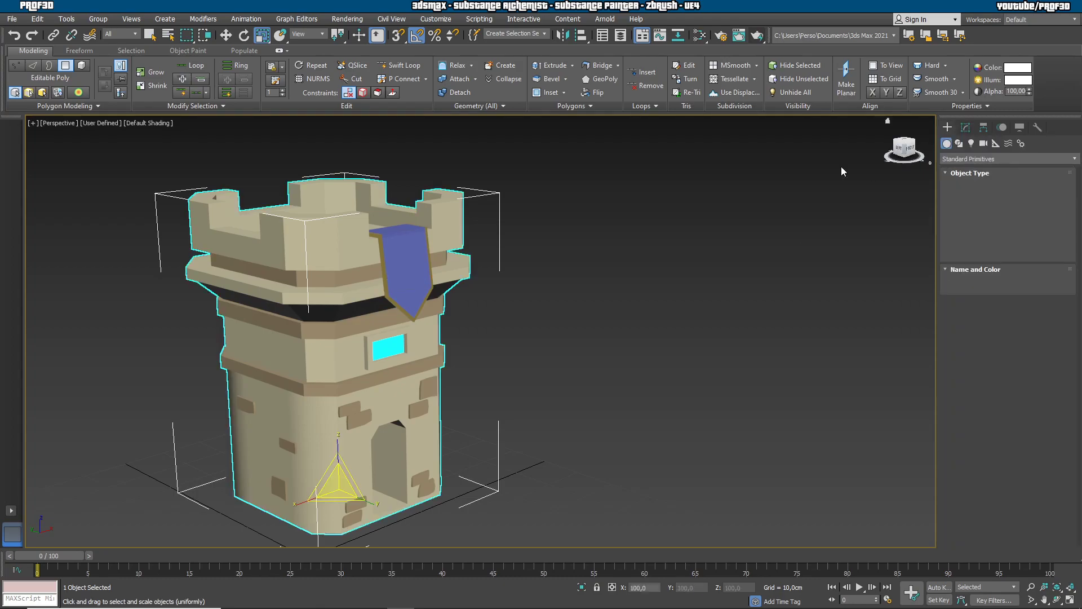
In the top view with edged faces shown, make one copy of the banner rotated 180° about the vertical axis.
{"action": "left_click", "coordinate": [411, 265]}
{"action": "middle_click_drag", "start_coordinate": [411, 265], "coordinate": [589, 348], "text": "alt"}
{"action": "key", "text": "t"}
{"action": "key", "text": "z"}
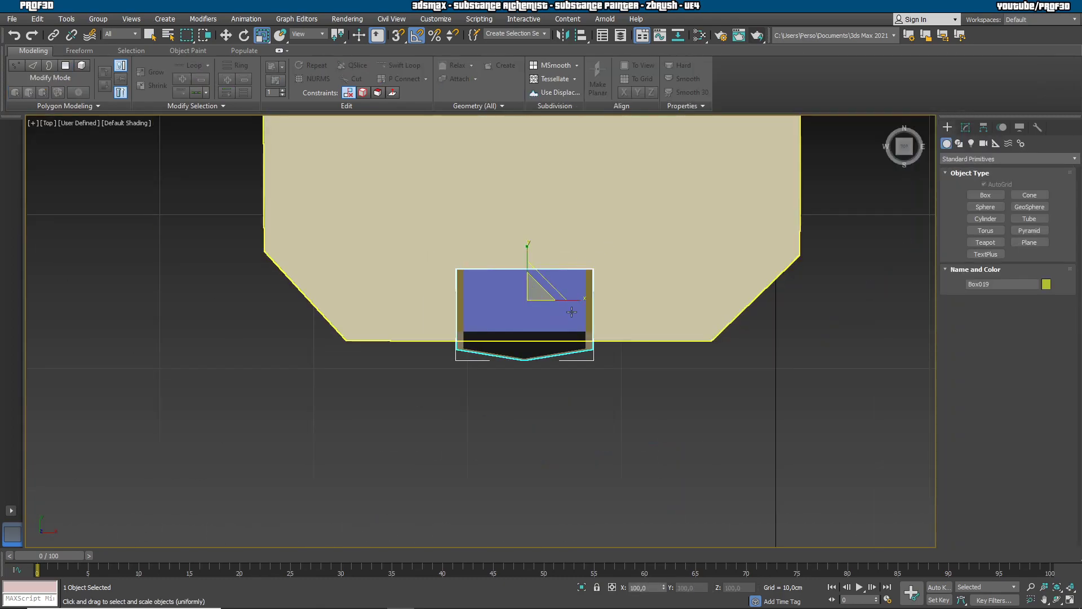
{"action": "key", "text": "F4"}
{"action": "scroll", "coordinate": [507, 394], "scroll_direction": "down", "scroll_amount": 5}
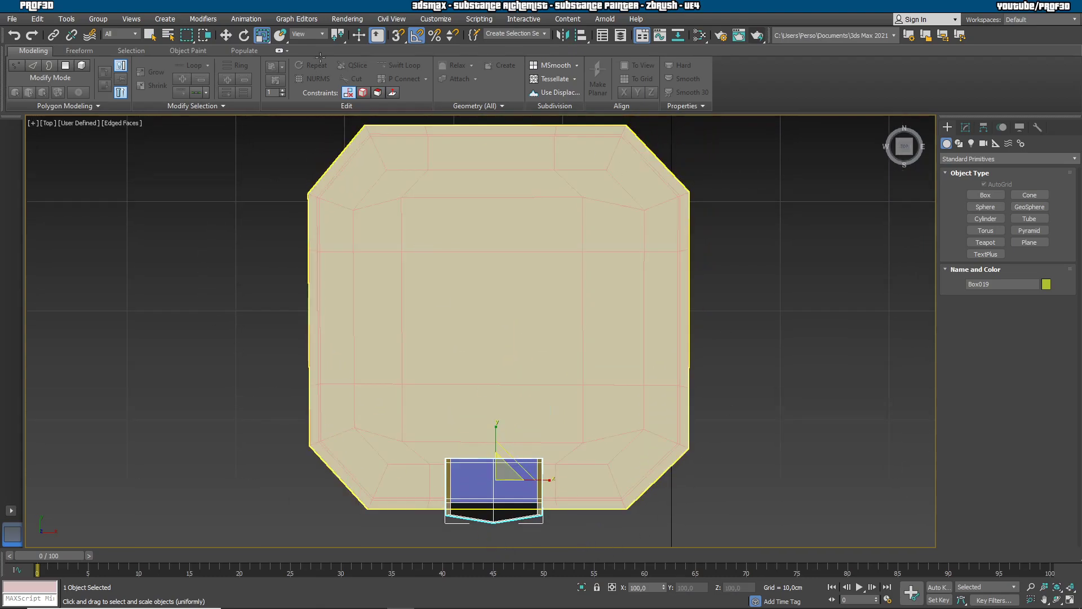
{"action": "left_click", "coordinate": [244, 35]}
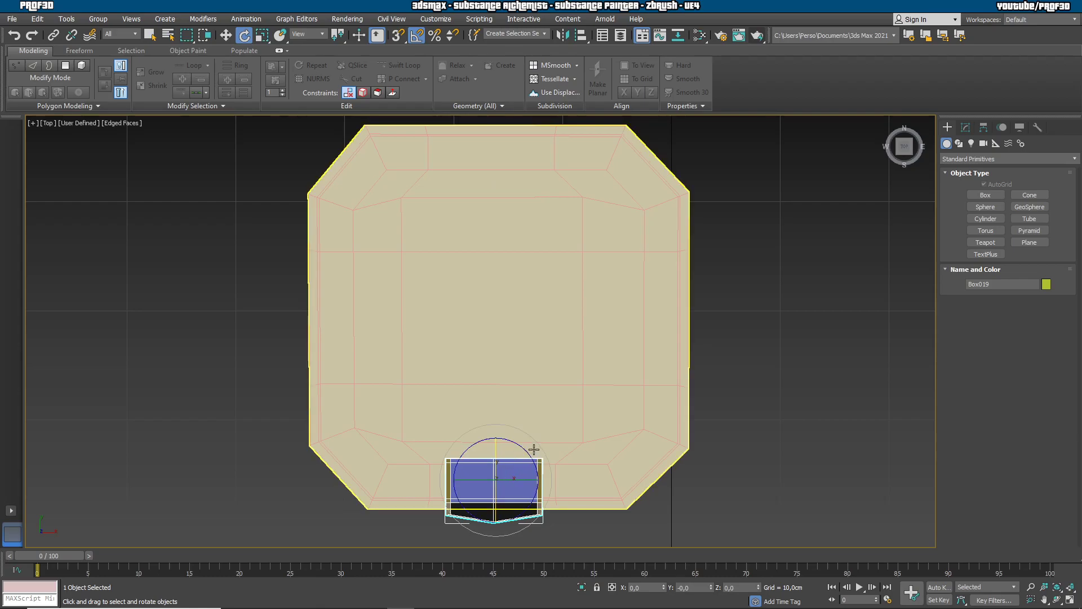
{"action": "left_click_drag", "start_coordinate": [520, 447], "coordinate": [611, 498], "text": "shift"}
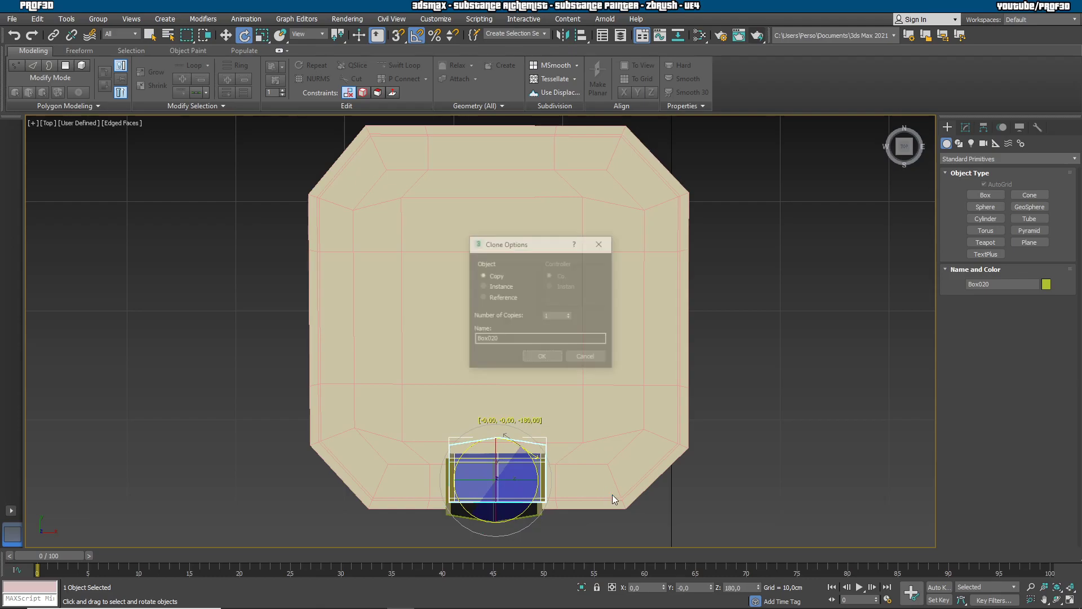
{"action": "left_click", "coordinate": [538, 356]}
Move the copied banner along Y to the opposite side of the tower and seat it over the parapet gap.
{"action": "left_click", "coordinate": [226, 35]}
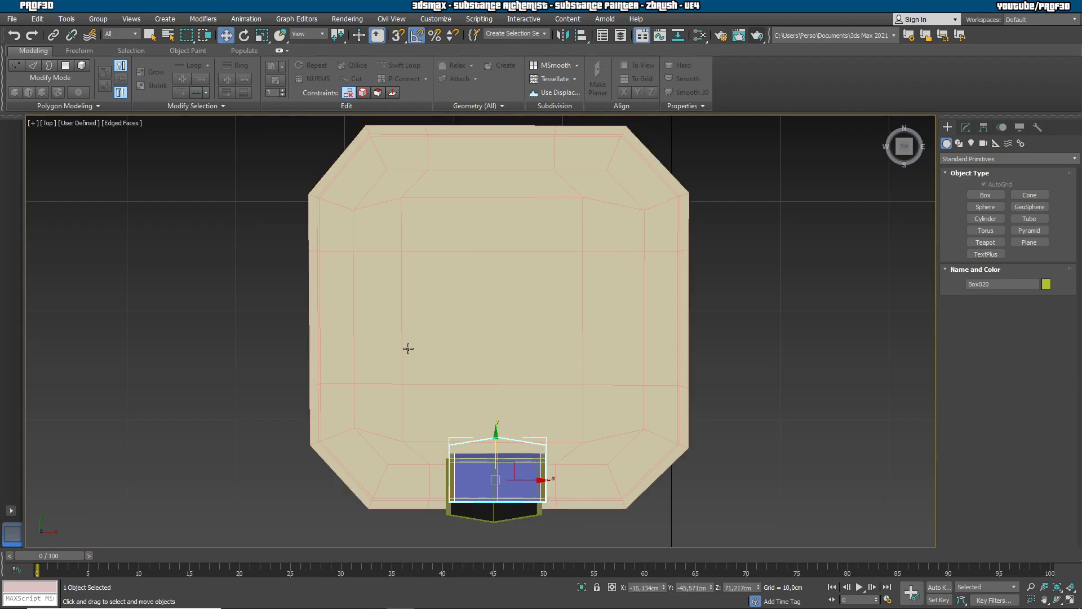
{"action": "left_click_drag", "start_coordinate": [475, 443], "coordinate": [476, 119]}
{"action": "middle_click_drag", "start_coordinate": [476, 119], "coordinate": [494, 368], "text": "alt"}
{"action": "scroll", "coordinate": [494, 367], "scroll_direction": "up", "scroll_amount": 4}
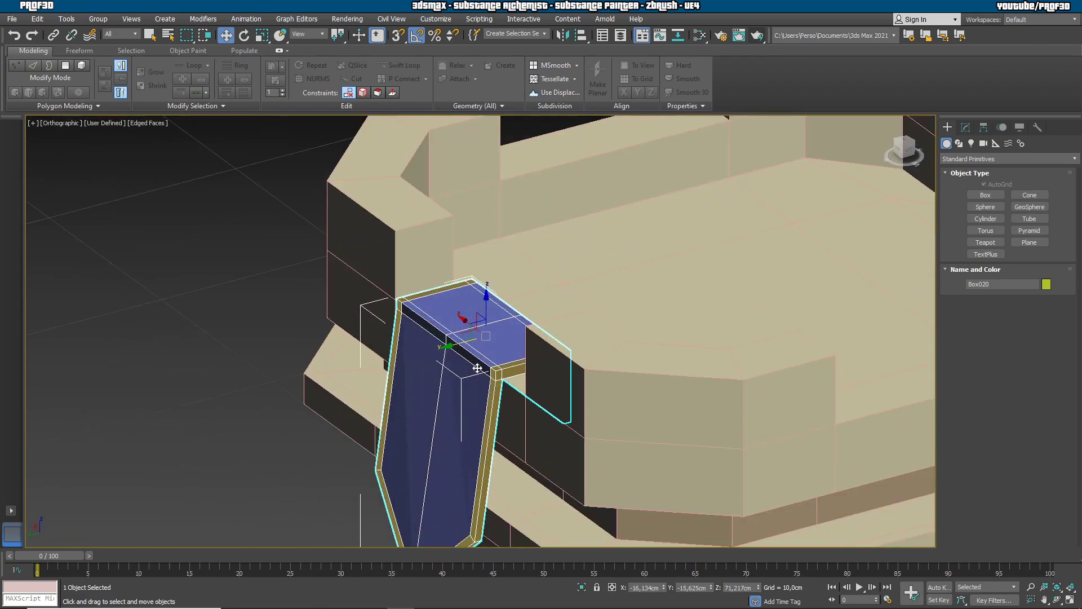
{"action": "left_click_drag", "start_coordinate": [450, 349], "coordinate": [448, 337]}
{"action": "middle_click_drag", "start_coordinate": [806, 316], "coordinate": [785, 345], "text": "alt"}
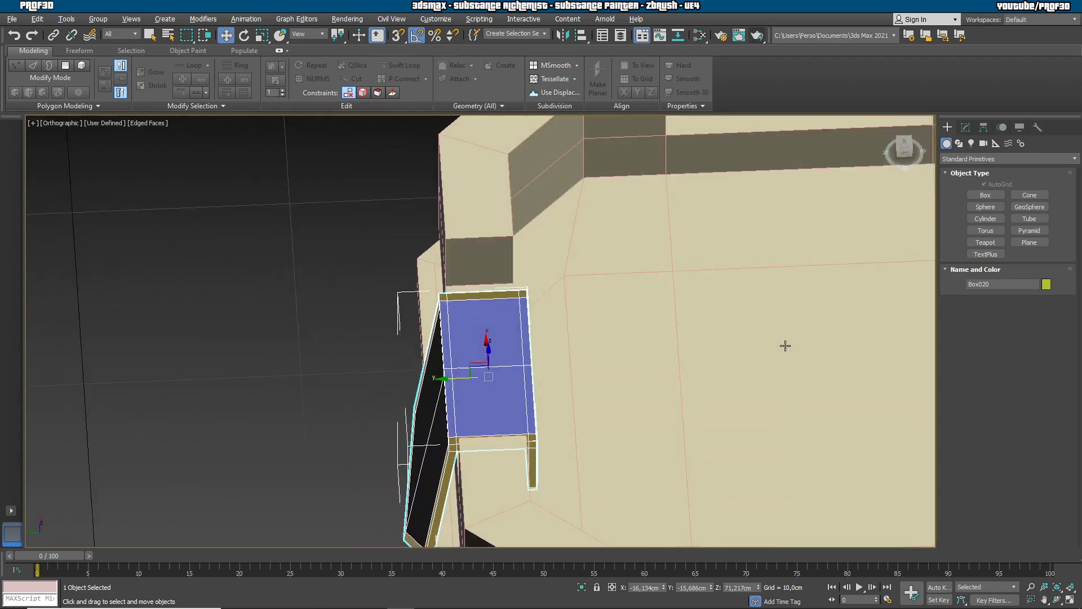
{"action": "left_click_drag", "start_coordinate": [456, 378], "coordinate": [447, 374]}
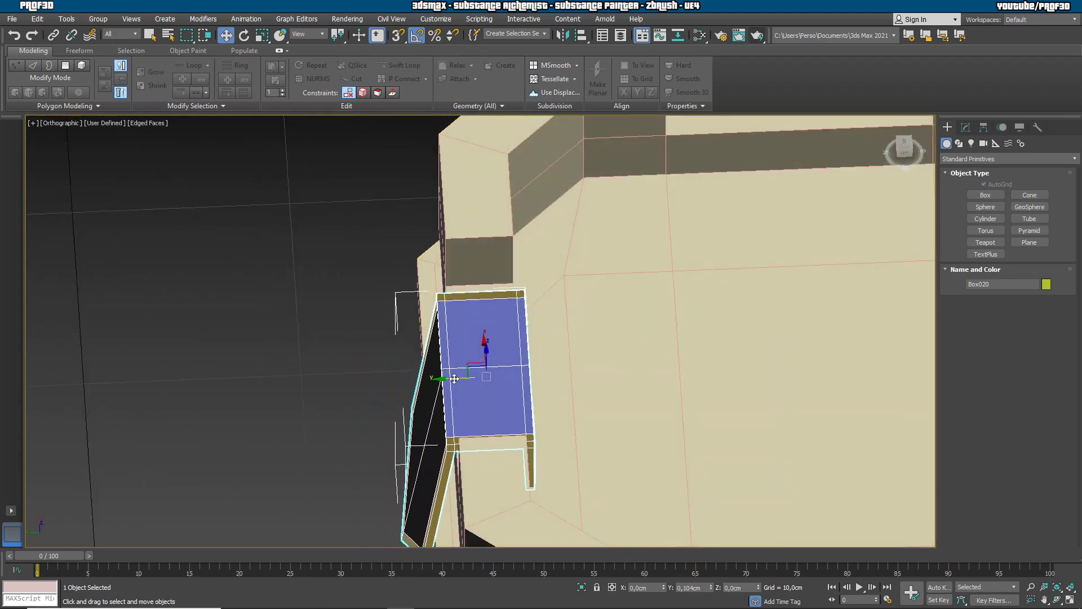
Select both banners and make copies turned a quarter turn about their shared centre onto the tower's two remaining sides.
{"action": "scroll", "coordinate": [611, 382], "scroll_direction": "down", "scroll_amount": 10}
{"action": "middle_click_drag", "start_coordinate": [647, 398], "coordinate": [554, 263]}
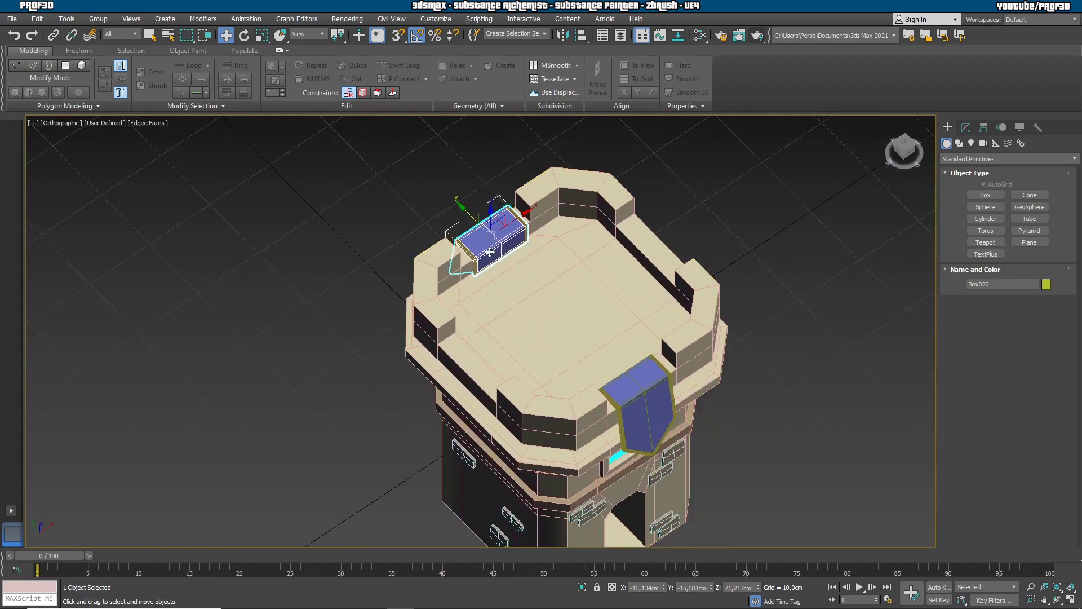
{"action": "left_click", "coordinate": [641, 398], "text": "ctrl"}
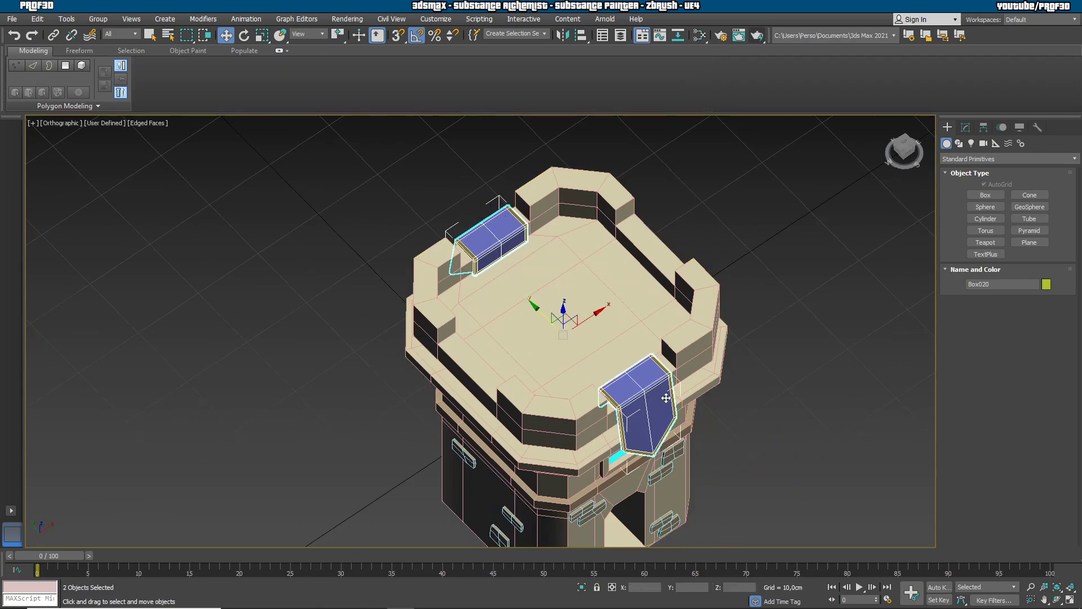
{"action": "middle_click_drag", "start_coordinate": [783, 378], "coordinate": [736, 411], "text": "alt"}
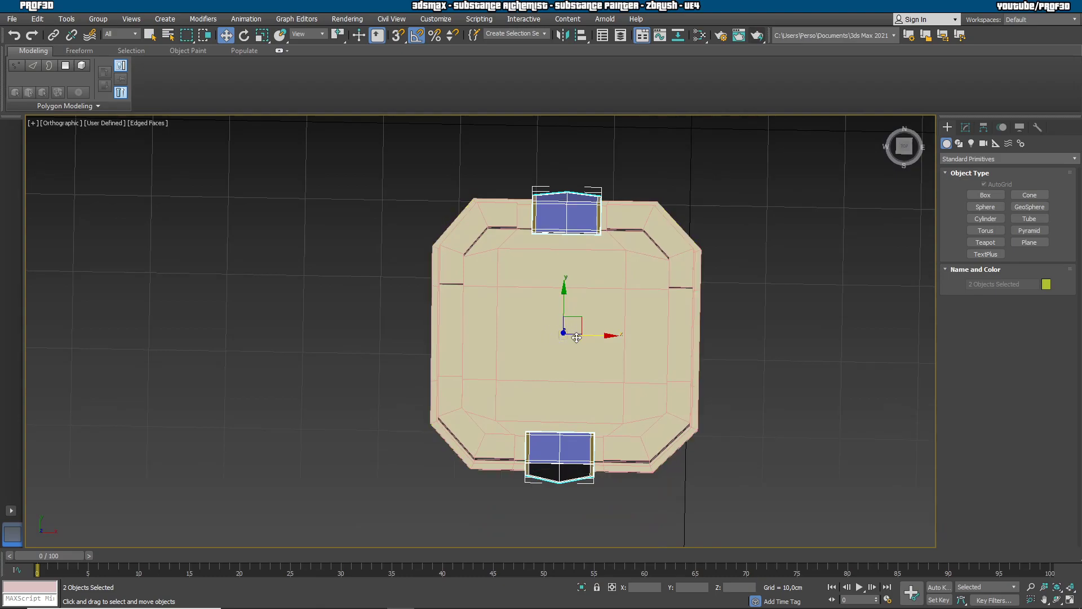
{"action": "left_click", "coordinate": [244, 35]}
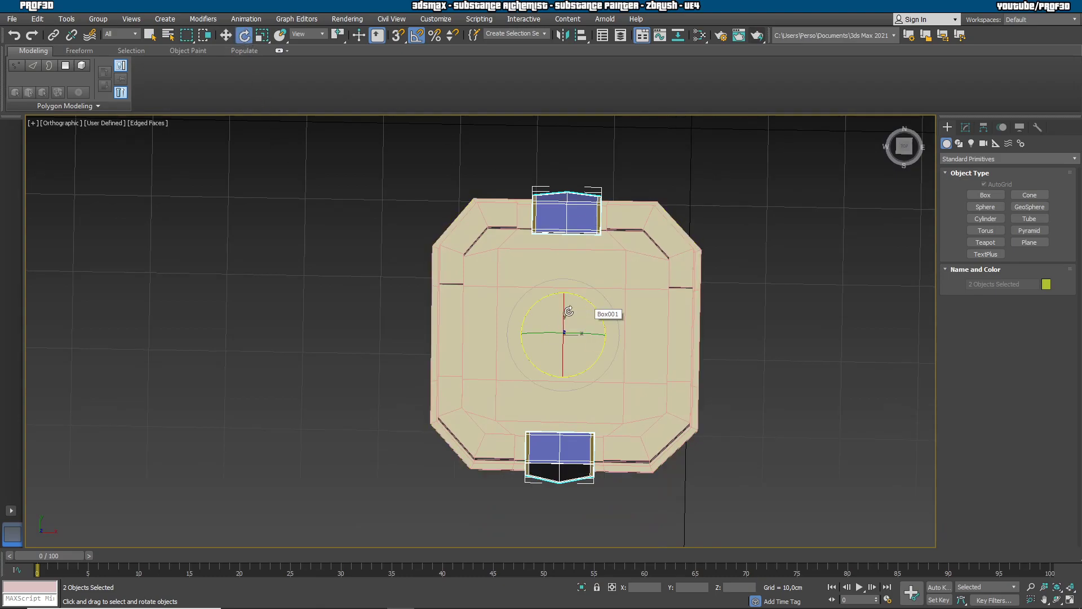
{"action": "left_click_drag", "start_coordinate": [592, 308], "coordinate": [635, 337]}
{"action": "left_click", "coordinate": [544, 358]}
{"action": "mouse_move", "coordinate": [564, 359]}
{"action": "middle_mouse_down", "text": "alt"}
{"action": "mouse_move", "coordinate": [624, 355]}
{"action": "mouse_move", "coordinate": [642, 316]}
{"action": "mouse_move", "coordinate": [696, 411]}
{"action": "middle_mouse_up", "text": "alt"}
{"action": "left_click", "coordinate": [782, 459]}
In the perspective view, create a large single-segment ground plane on the grid beneath the tower.
{"action": "middle_click_drag", "start_coordinate": [782, 458], "coordinate": [737, 342], "text": "alt"}
{"action": "key", "text": "p"}
{"action": "middle_click_drag", "start_coordinate": [686, 305], "coordinate": [824, 337], "text": "alt"}
{"action": "middle_click_drag", "start_coordinate": [907, 345], "coordinate": [691, 328], "text": "alt"}
{"action": "scroll", "coordinate": [691, 328], "scroll_direction": "down", "scroll_amount": 4}
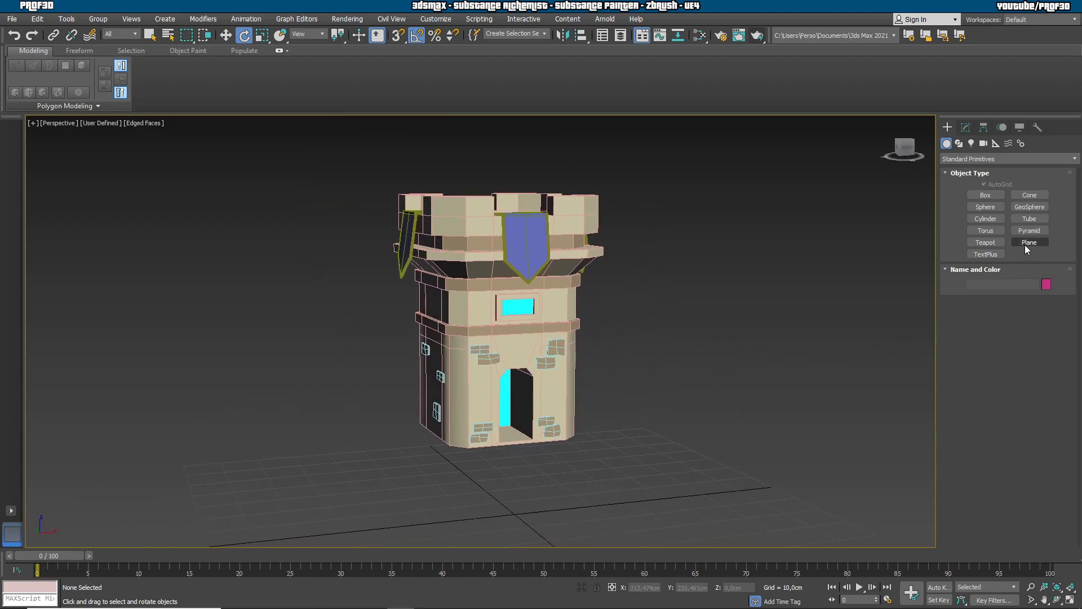
{"action": "left_click", "coordinate": [1025, 245]}
{"action": "middle_click_drag", "start_coordinate": [640, 410], "coordinate": [657, 449], "text": "alt"}
{"action": "scroll", "coordinate": [637, 394], "scroll_direction": "up", "scroll_amount": 3}
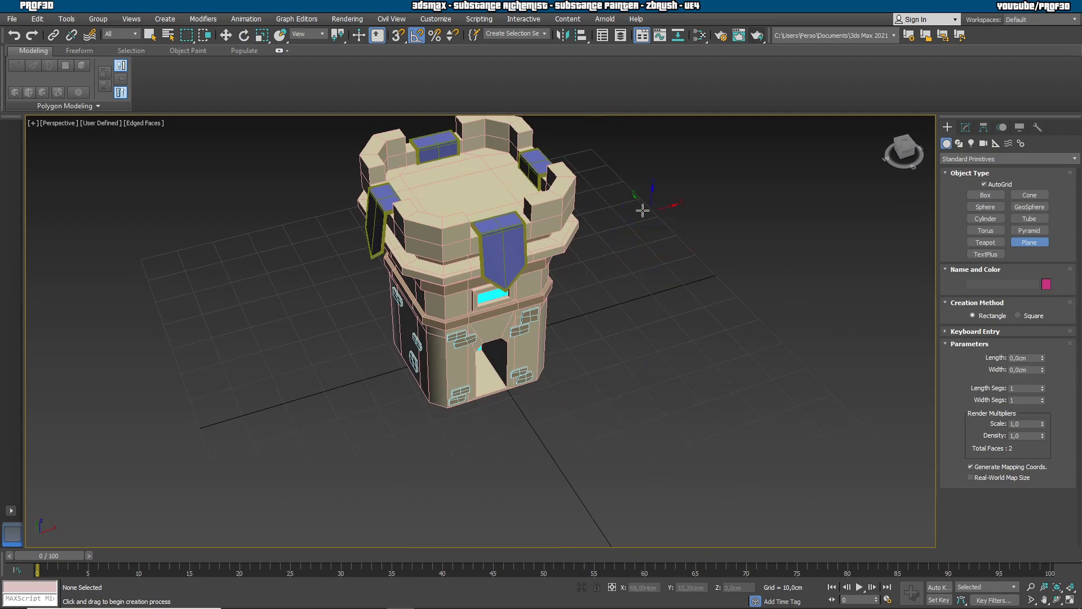
{"action": "left_click_drag", "start_coordinate": [600, 205], "coordinate": [380, 553]}
{"action": "key", "text": "e"}
Add a PBR Metal/Rough material with a green base colour of hue 0.324, saturation 0.755 and value 0.245.
{"action": "middle_click_drag", "start_coordinate": [684, 420], "coordinate": [745, 381], "text": "alt"}
{"action": "scroll", "coordinate": [745, 381], "scroll_direction": "down", "scroll_amount": 3}
{"action": "middle_click_drag", "start_coordinate": [759, 294], "coordinate": [676, 340]}
{"action": "left_click", "coordinate": [699, 35]}
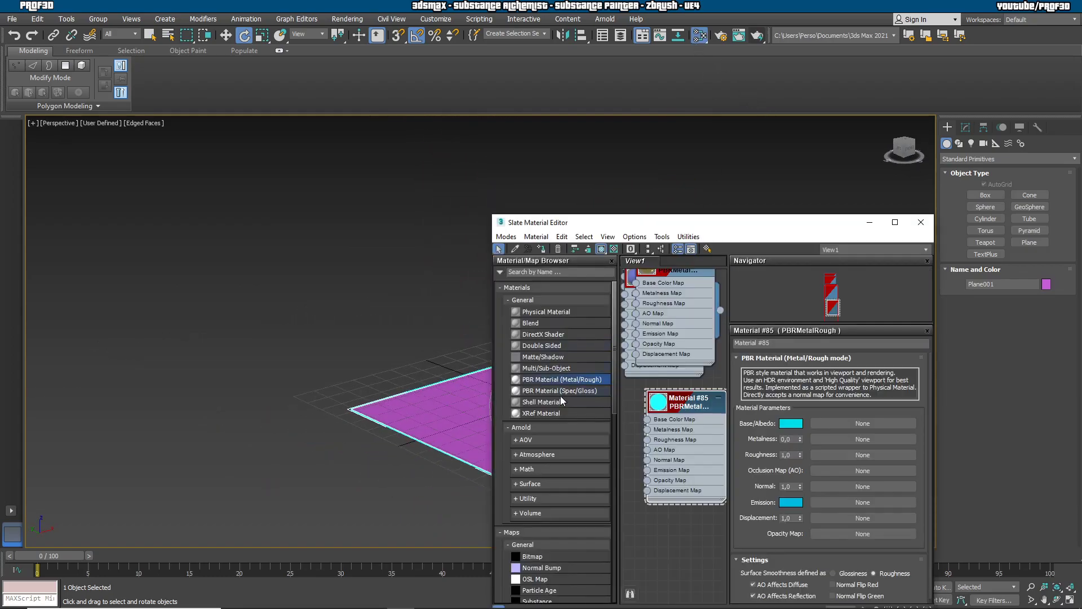
{"action": "left_click_drag", "start_coordinate": [682, 518], "coordinate": [656, 540]}
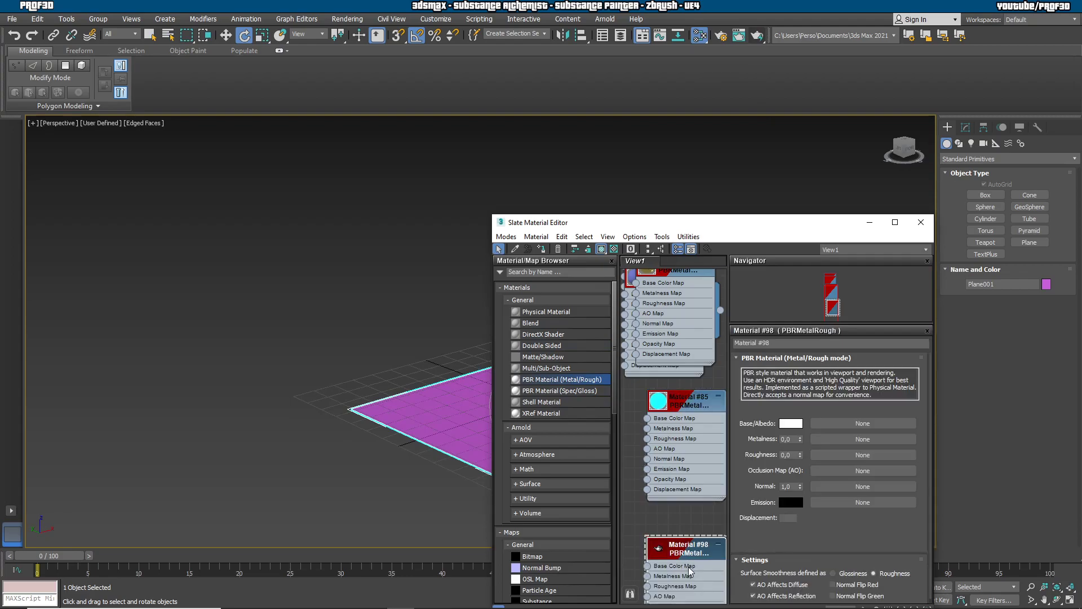
{"action": "left_click", "coordinate": [793, 427]}
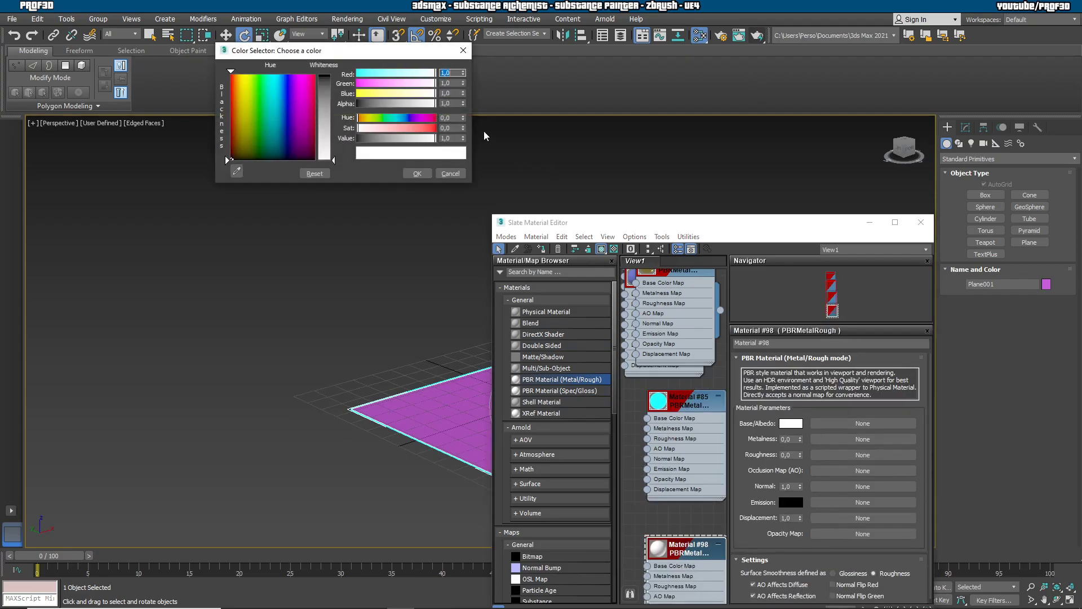
{"action": "left_click", "coordinate": [382, 117]}
{"action": "left_click", "coordinate": [416, 128]}
{"action": "left_click_drag", "start_coordinate": [427, 138], "coordinate": [378, 139]}
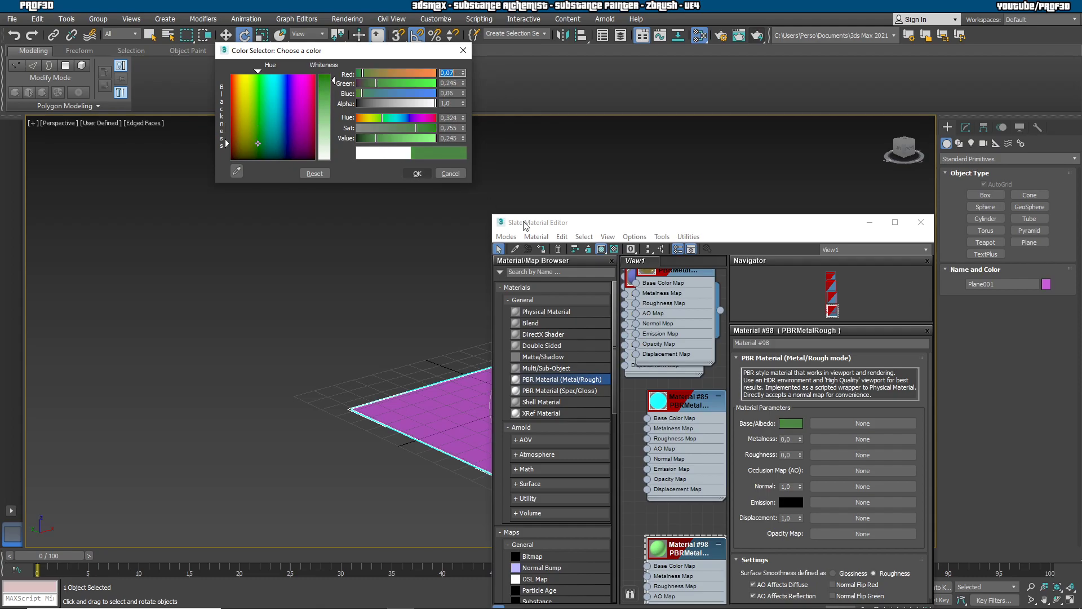
{"action": "left_click", "coordinate": [417, 173]}
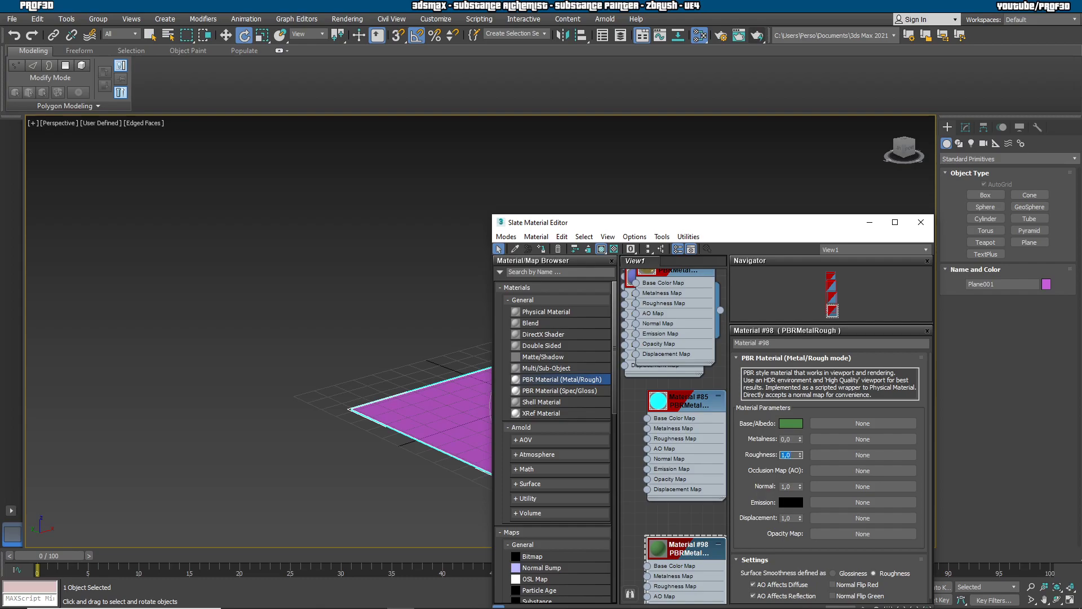
Set the green material's roughness to 1.0, assign it to the ground plane and minimise the material editor.
{"action": "left_click_drag", "start_coordinate": [713, 575], "coordinate": [679, 519]}
{"action": "left_click_drag", "start_coordinate": [680, 605], "coordinate": [425, 426]}
{"action": "left_click", "coordinate": [866, 221]}
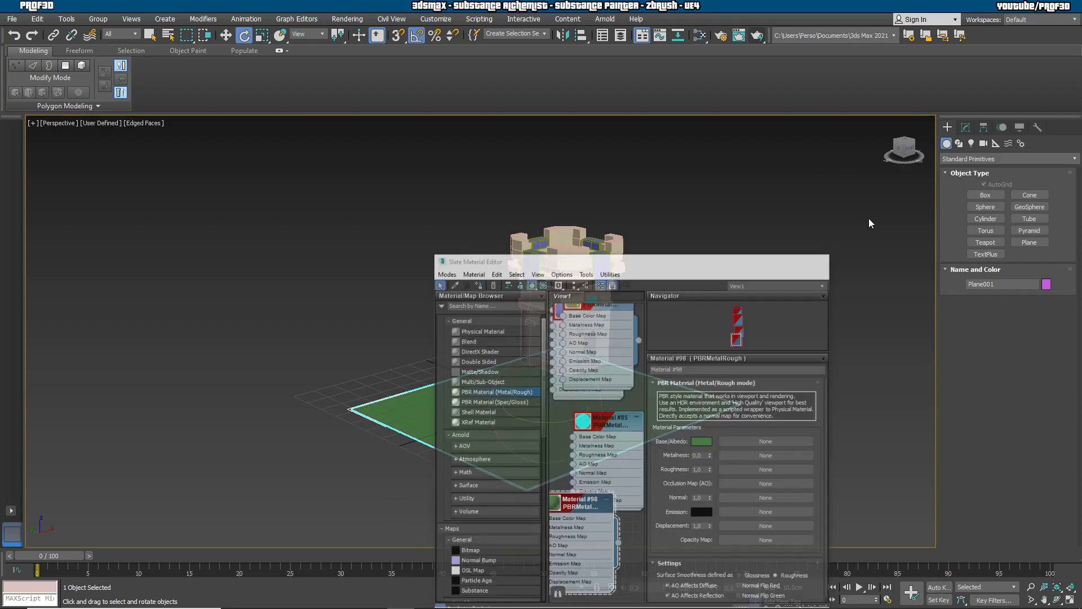
Select all the tower parts and banners without the ground plane and group them under the default name.
{"action": "middle_click_drag", "start_coordinate": [703, 314], "coordinate": [732, 295], "text": "alt"}
{"action": "right_click", "coordinate": [731, 296]}
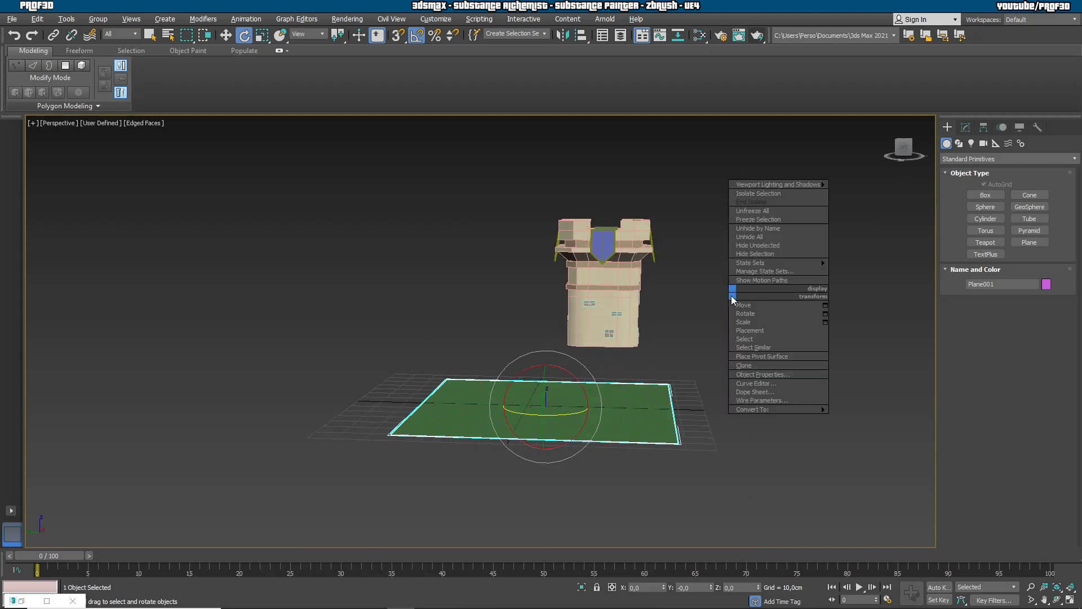
{"action": "left_click", "coordinate": [682, 218]}
{"action": "left_click", "coordinate": [552, 198]}
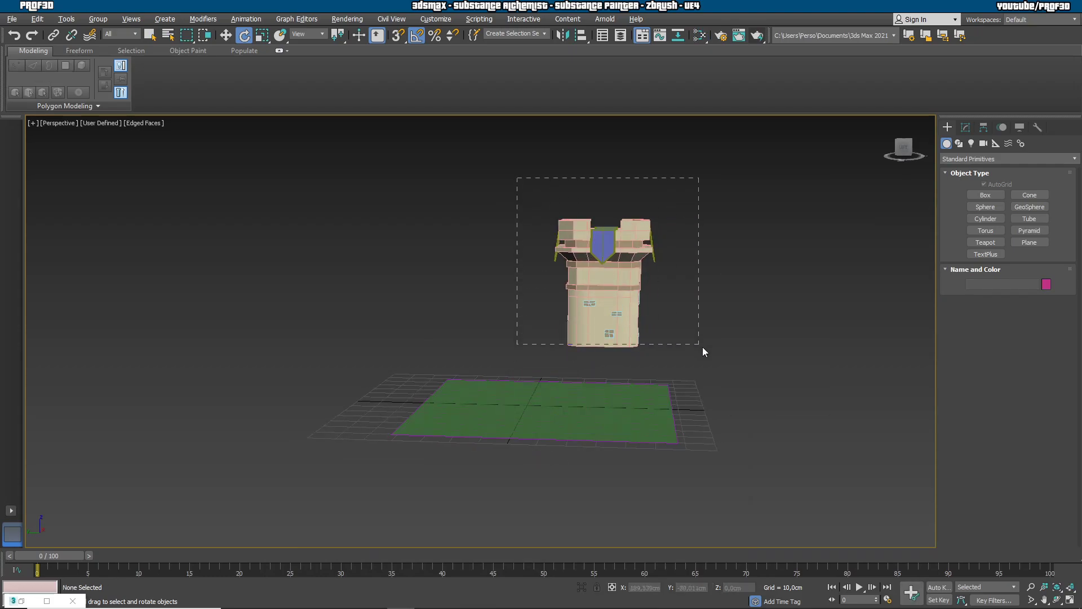
{"action": "left_click_drag", "start_coordinate": [701, 346], "coordinate": [749, 332]}
{"action": "left_click", "coordinate": [226, 36]}
{"action": "middle_click_drag", "start_coordinate": [738, 285], "coordinate": [684, 285], "text": "alt"}
{"action": "left_click", "coordinate": [98, 18]}
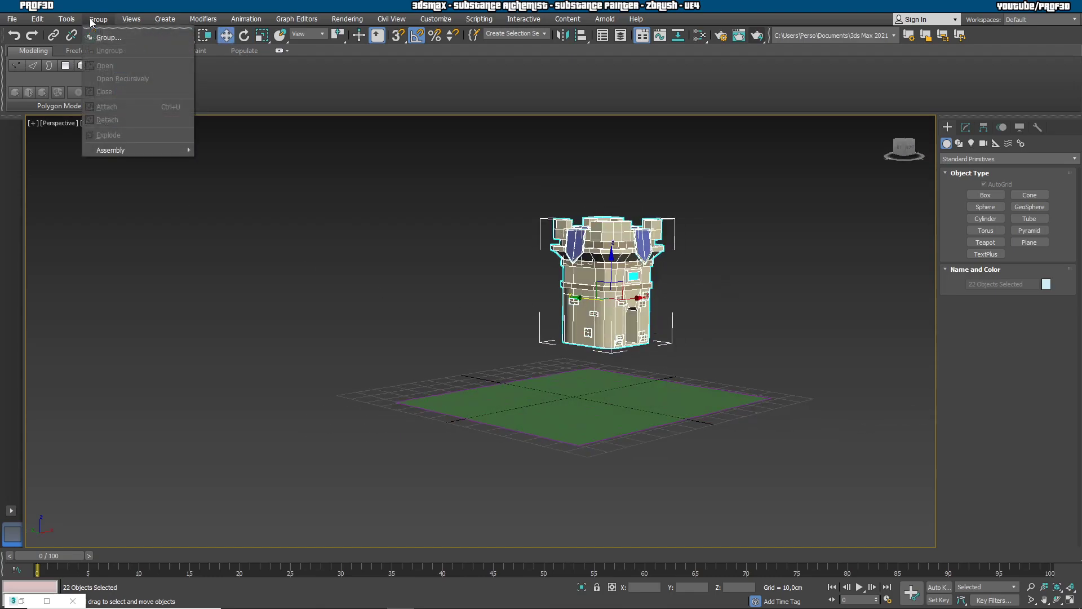
{"action": "left_click", "coordinate": [106, 37]}
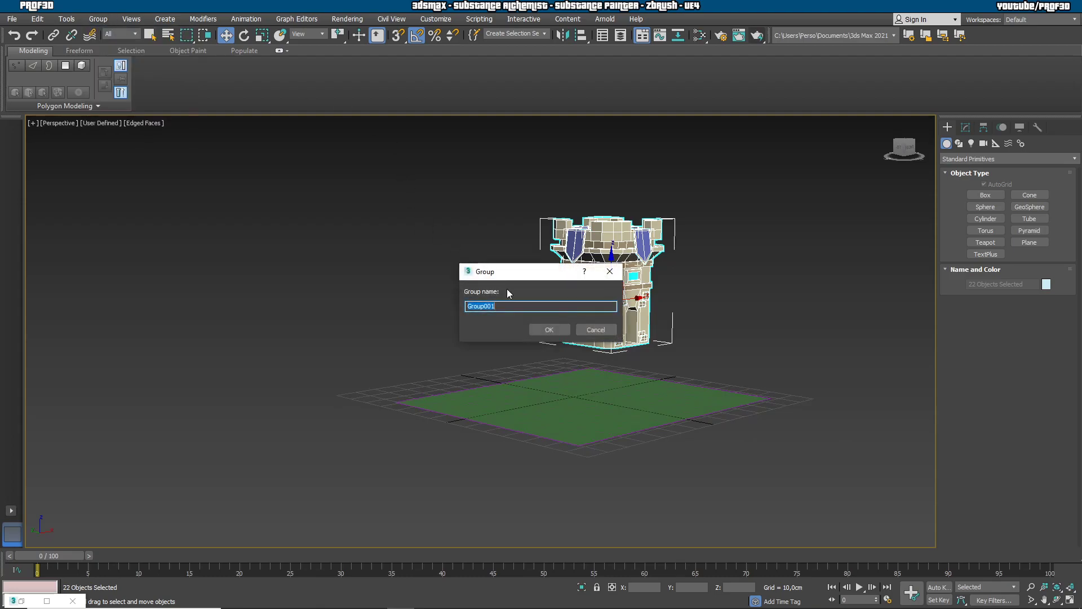
{"action": "left_click", "coordinate": [546, 330]}
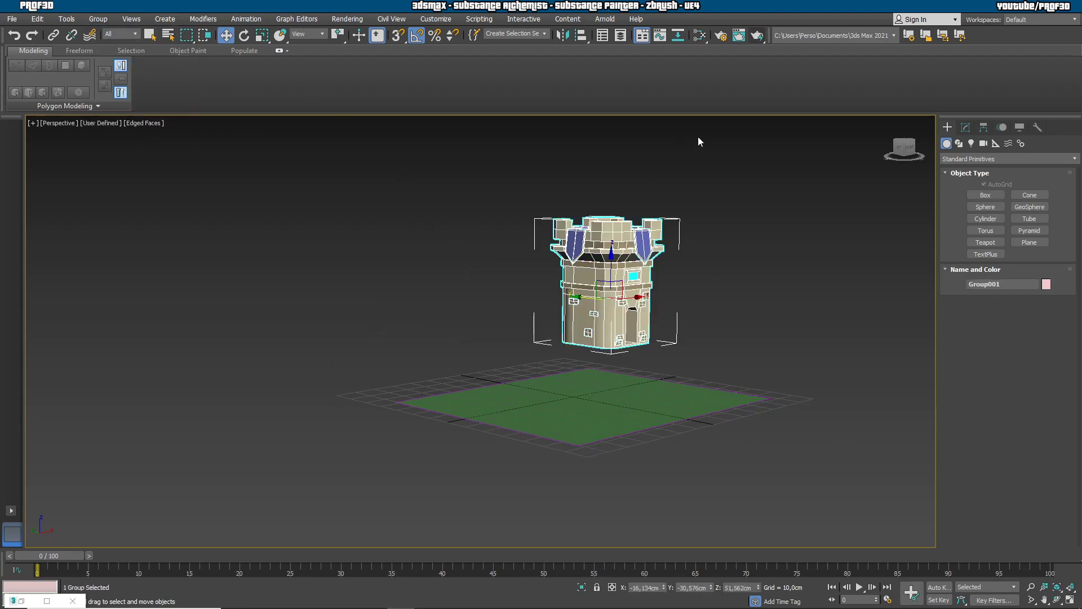
Move the tower group down onto the ground plane and towards the plane's centre.
{"action": "left_click", "coordinate": [760, 315]}
{"action": "left_click", "coordinate": [654, 295]}
{"action": "middle_click_drag", "start_coordinate": [756, 352], "coordinate": [778, 324], "text": "alt"}
{"action": "left_click_drag", "start_coordinate": [611, 299], "coordinate": [549, 369]}
{"action": "middle_click_drag", "start_coordinate": [688, 369], "coordinate": [655, 360], "text": "alt"}
Fine-tune the tower group's height to about 22.9 cm in Z so its base rests on the ground plane.
{"action": "scroll", "coordinate": [554, 412], "scroll_direction": "up", "scroll_amount": 5}
{"action": "scroll", "coordinate": [655, 360], "scroll_direction": "up", "scroll_amount": 2}
{"action": "middle_click_drag", "start_coordinate": [740, 333], "coordinate": [707, 338]}
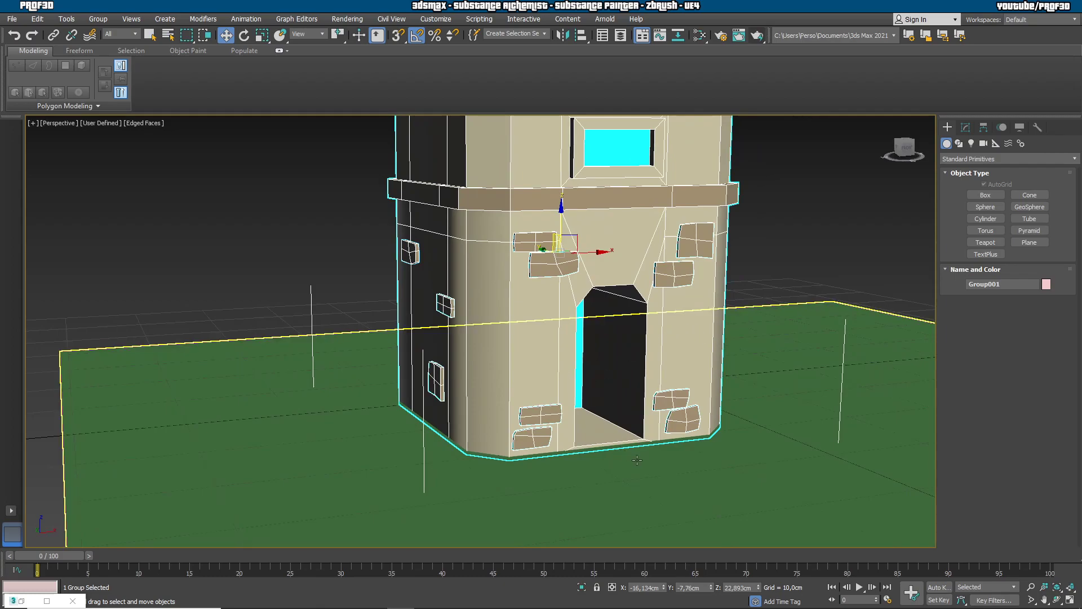
{"action": "mouse_move", "coordinate": [562, 212]}
{"action": "left_mouse_down"}
{"action": "mouse_move", "coordinate": [563, 197]}
{"action": "mouse_move", "coordinate": [576, 226]}
{"action": "left_mouse_up"}
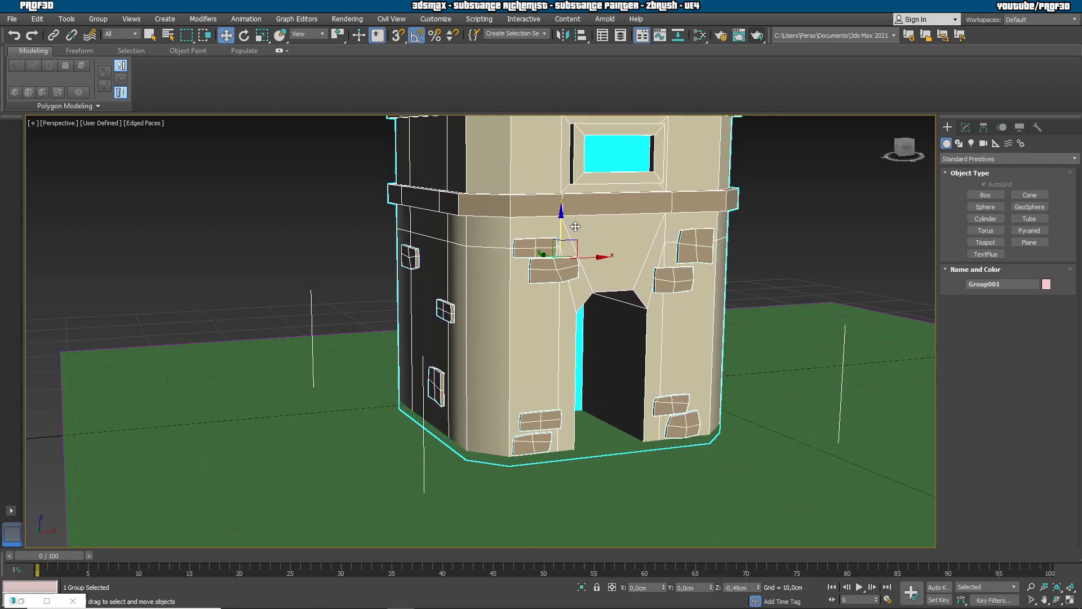
{"action": "left_click_drag", "start_coordinate": [576, 227], "coordinate": [590, 219]}
Scale the ground plane up uniformly to about 376 percent so it extends far beyond the tower.
{"action": "scroll", "coordinate": [773, 350], "scroll_direction": "down", "scroll_amount": 6}
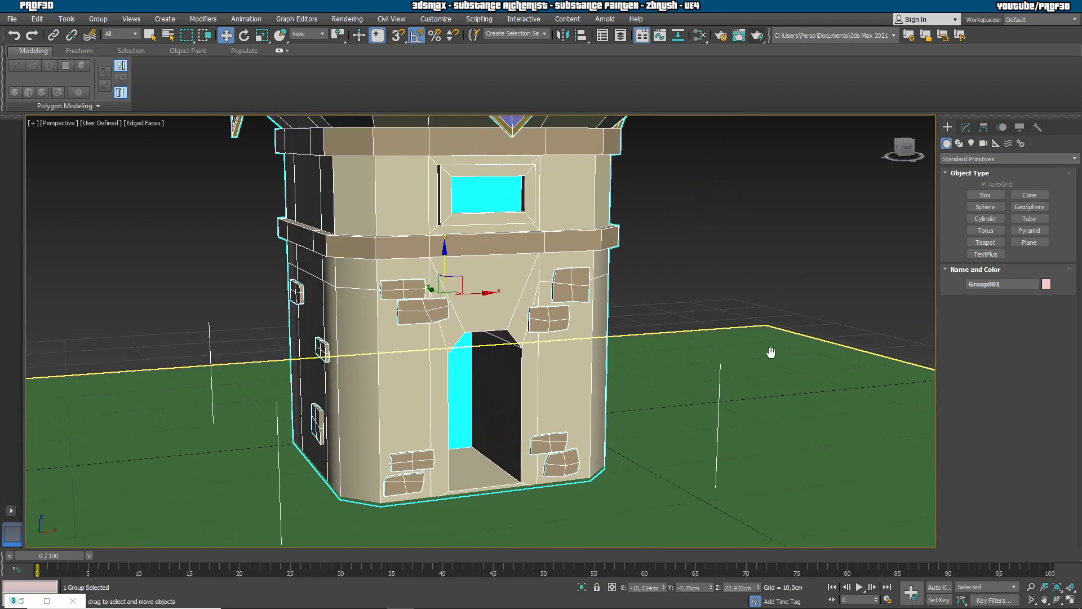
{"action": "middle_click_drag", "start_coordinate": [726, 353], "coordinate": [743, 351], "text": "alt"}
{"action": "middle_click_drag", "start_coordinate": [755, 304], "coordinate": [693, 332]}
{"action": "scroll", "coordinate": [697, 315], "scroll_direction": "down", "scroll_amount": 4}
{"action": "left_click", "coordinate": [652, 363]}
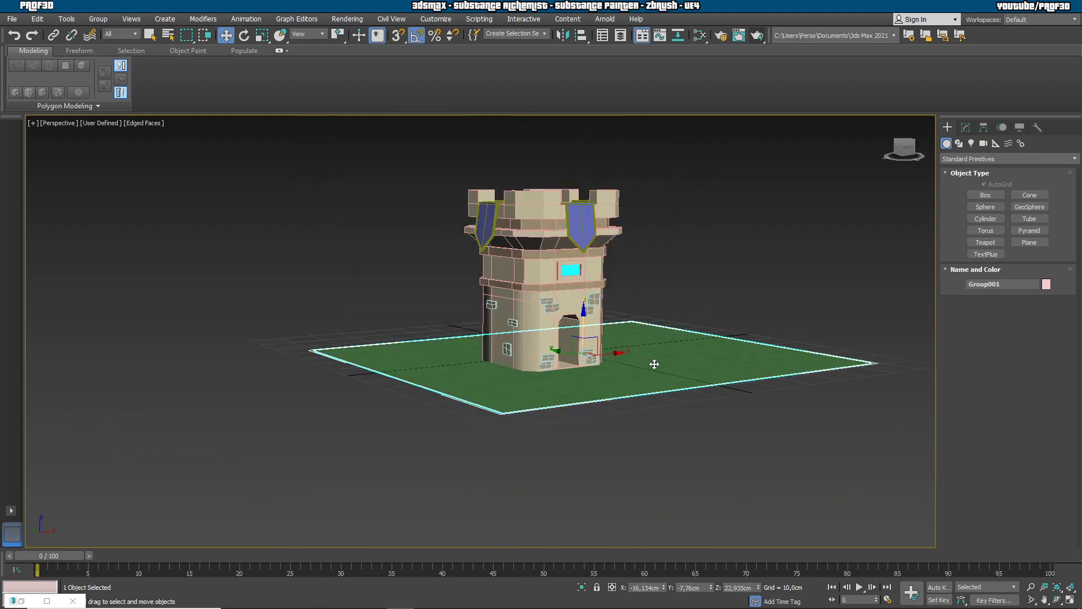
{"action": "left_click", "coordinate": [261, 35]}
{"action": "left_click_drag", "start_coordinate": [580, 345], "coordinate": [675, 191]}
{"action": "middle_click_drag", "start_coordinate": [675, 191], "coordinate": [649, 245]}
{"action": "scroll", "coordinate": [543, 319], "scroll_direction": "up", "scroll_amount": 5}
{"action": "scroll", "coordinate": [560, 310], "scroll_direction": "down", "scroll_amount": 5}
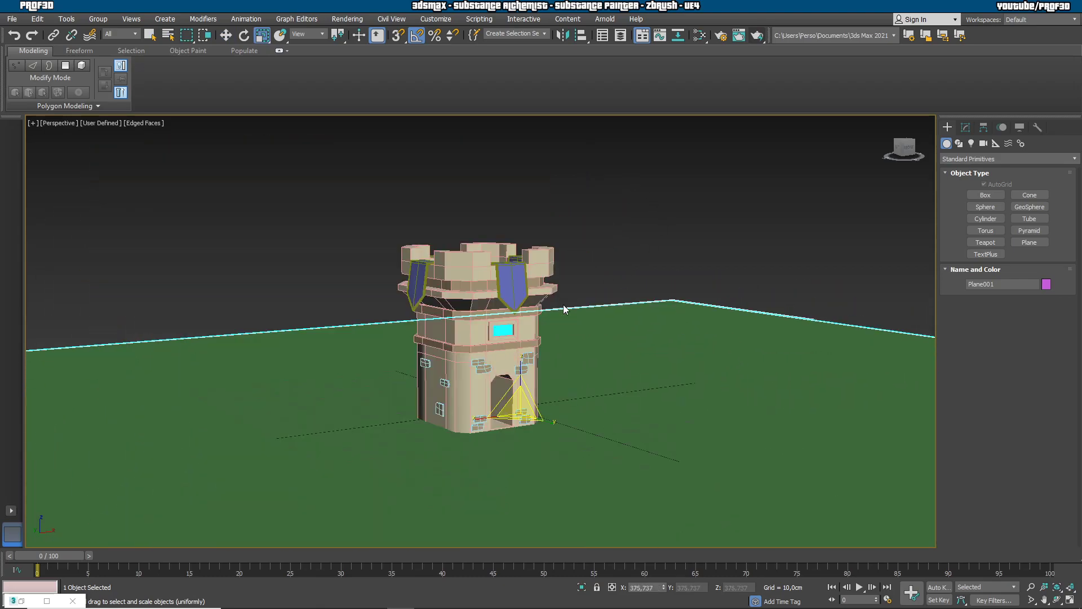
{"action": "scroll", "coordinate": [552, 306], "scroll_direction": "up", "scroll_amount": 4}
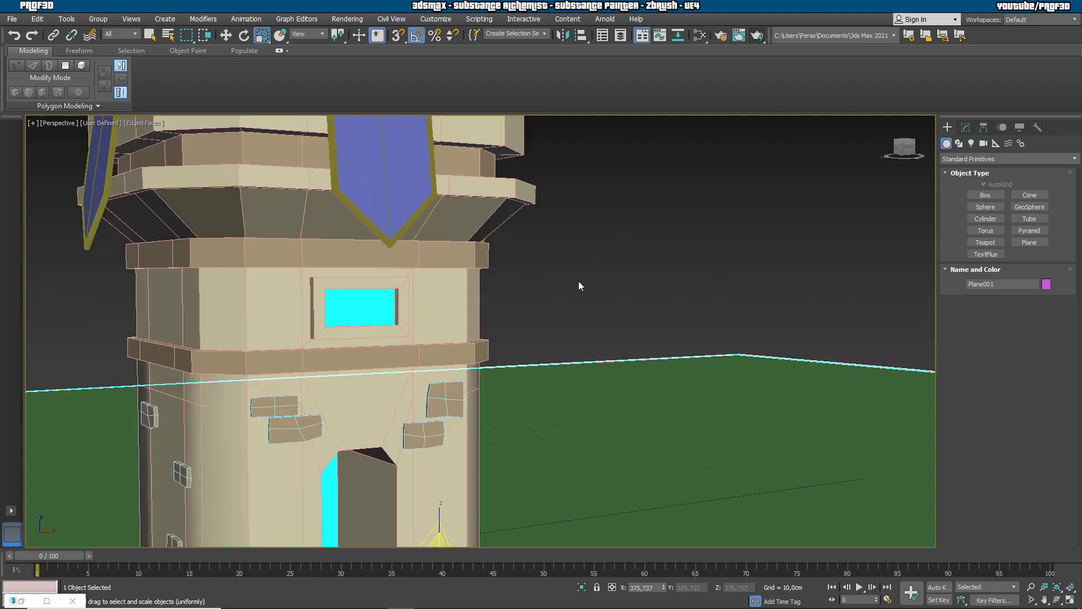
Make one copy of the ground plane rotated upright to serve as a backdrop.
{"action": "left_click", "coordinate": [1031, 587]}
{"action": "left_click_drag", "start_coordinate": [519, 276], "coordinate": [617, 260]}
{"action": "left_click", "coordinate": [244, 37]}
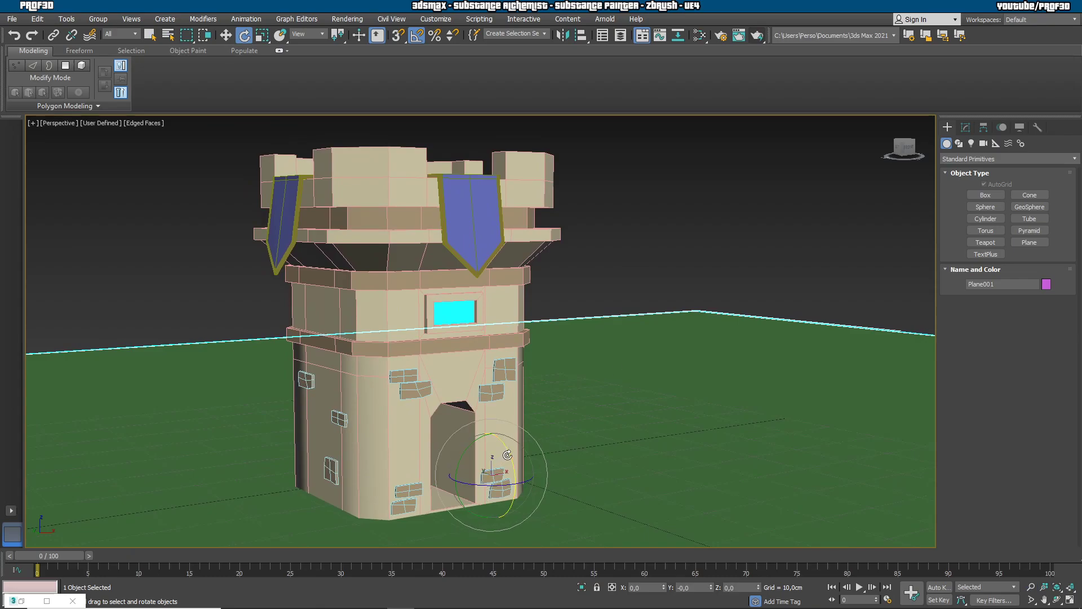
{"action": "mouse_move", "coordinate": [508, 454]}
{"action": "left_mouse_down", "text": "shift"}
{"action": "mouse_move", "coordinate": [496, 483]}
{"action": "mouse_move", "coordinate": [481, 486]}
{"action": "left_mouse_up", "text": "shift"}
{"action": "left_click", "coordinate": [542, 357]}
Move the upright plane behind the tower and scale it up uniformly to about 1117 percent.
{"action": "key", "text": "w"}
{"action": "middle_click_drag", "start_coordinate": [558, 276], "coordinate": [491, 73], "text": "alt"}
{"action": "scroll", "coordinate": [505, 201], "scroll_direction": "down", "scroll_amount": 6}
{"action": "middle_click_drag", "start_coordinate": [505, 200], "coordinate": [506, 330]}
{"action": "left_click_drag", "start_coordinate": [507, 284], "coordinate": [577, 300]}
{"action": "left_click", "coordinate": [263, 35]}
{"action": "middle_click_drag", "start_coordinate": [578, 300], "coordinate": [620, 287], "text": "alt"}
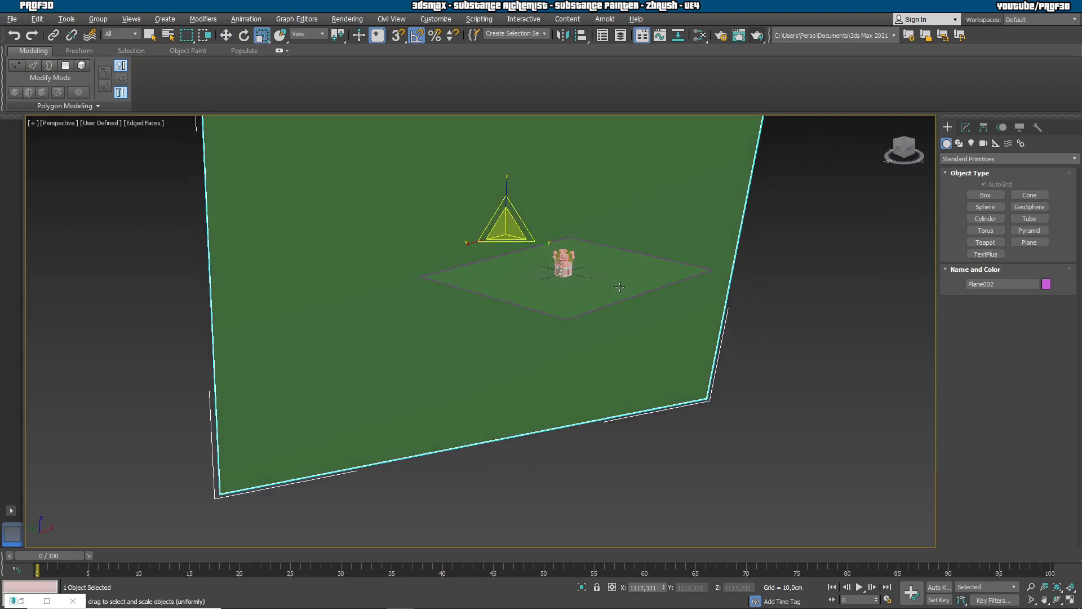
Assign the existing cyan material to the upright backdrop plane and minimise the material editor.
{"action": "left_click", "coordinate": [699, 35]}
{"action": "left_click_drag", "start_coordinate": [699, 437], "coordinate": [679, 438]}
{"action": "left_click_drag", "start_coordinate": [737, 409], "coordinate": [320, 236]}
{"action": "left_click", "coordinate": [870, 222]}
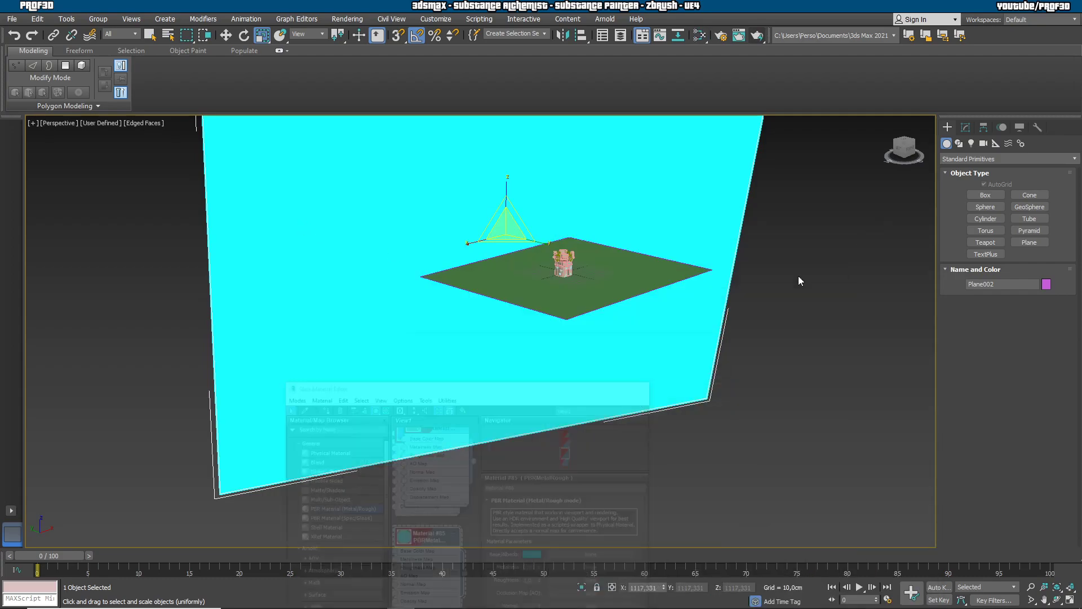
Select the tower group and frame the whole tower against the green ground and cyan backdrop to examine the scene.
{"action": "middle_click_drag", "start_coordinate": [749, 309], "coordinate": [471, 358], "text": "alt"}
{"action": "scroll", "coordinate": [359, 342], "scroll_direction": "up", "scroll_amount": 6}
{"action": "scroll", "coordinate": [607, 366], "scroll_direction": "up", "scroll_amount": 4}
{"action": "left_click", "coordinate": [722, 360]}
{"action": "middle_click_drag", "start_coordinate": [750, 383], "coordinate": [506, 395]}
{"action": "key", "text": "alt+z"}
{"action": "left_click_drag", "start_coordinate": [652, 362], "coordinate": [577, 299]}
{"action": "middle_click_drag", "start_coordinate": [577, 299], "coordinate": [578, 297]}
{"action": "left_click_drag", "start_coordinate": [471, 325], "coordinate": [479, 334]}
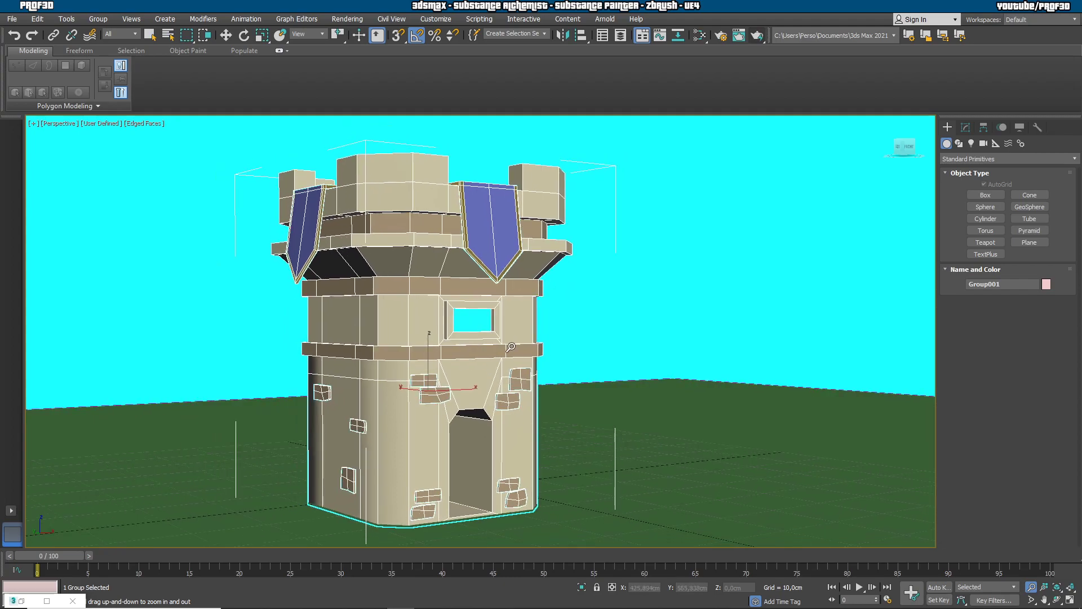
Create a physical camera from the current framing of the tower and return to a wide perspective view.
{"action": "middle_click_drag", "start_coordinate": [479, 334], "coordinate": [504, 340]}
{"action": "key", "text": "ctrl+c"}
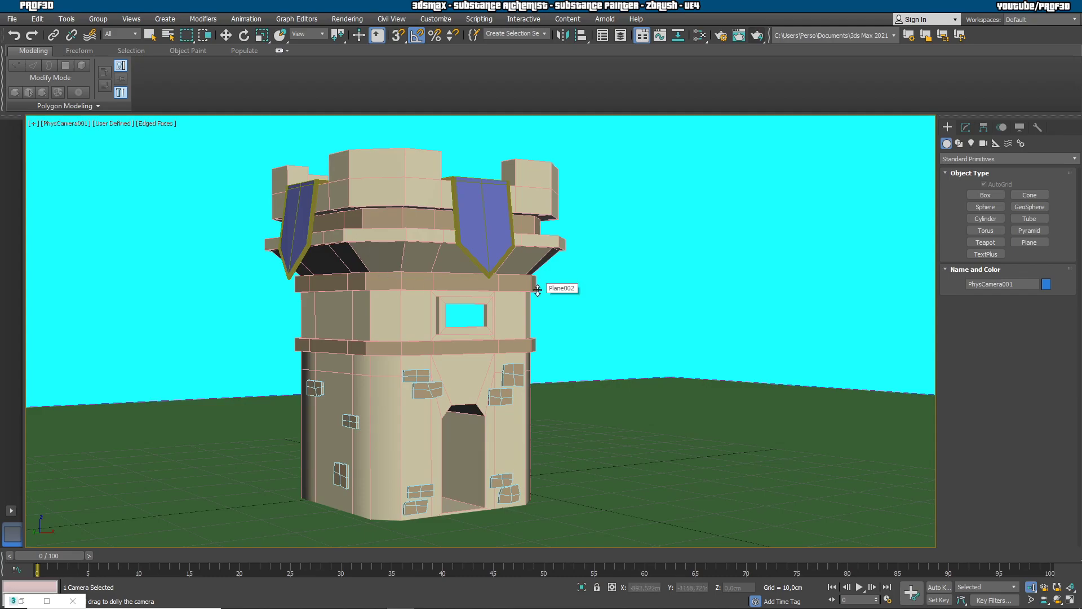
{"action": "key", "text": "p"}
{"action": "scroll", "coordinate": [702, 337], "scroll_direction": "down", "scroll_amount": 5}
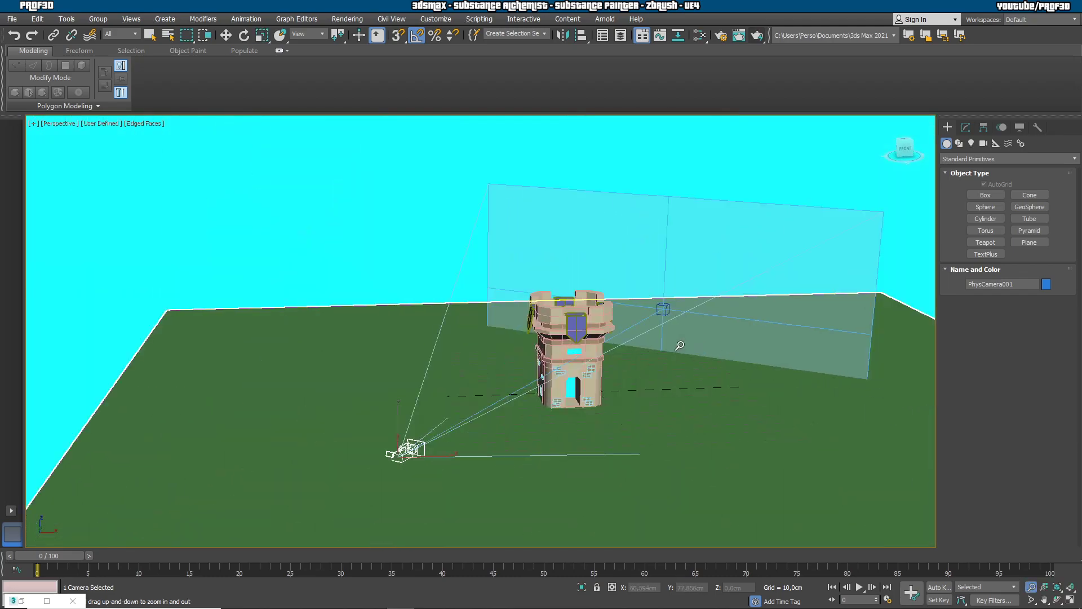
Create an Arnold light on the ground in front of the tower and set its shape type to Skydome.
{"action": "left_click", "coordinate": [970, 144]}
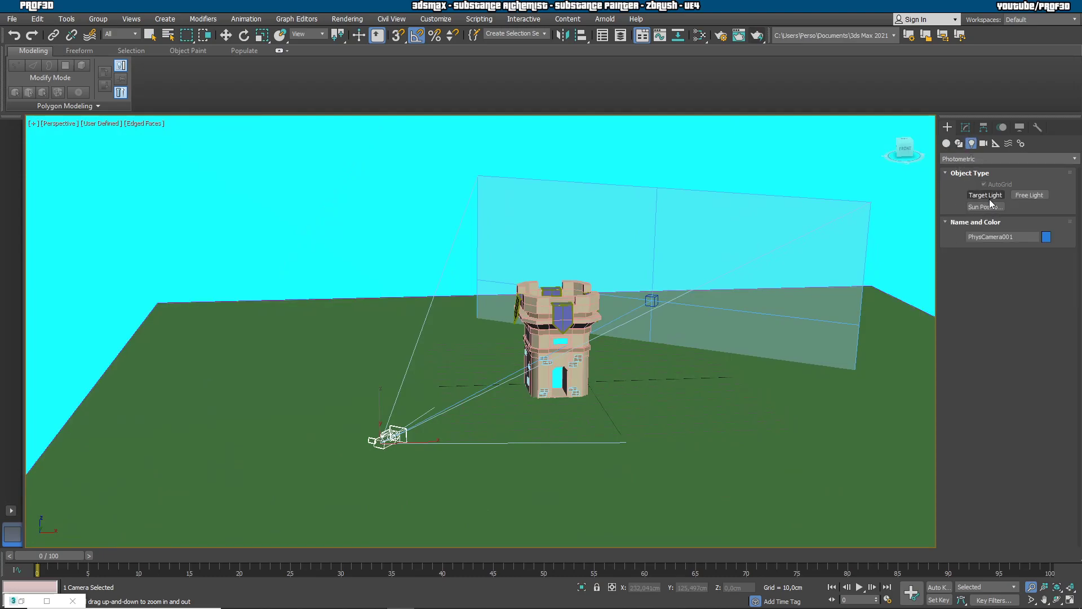
{"action": "left_click", "coordinate": [971, 158]}
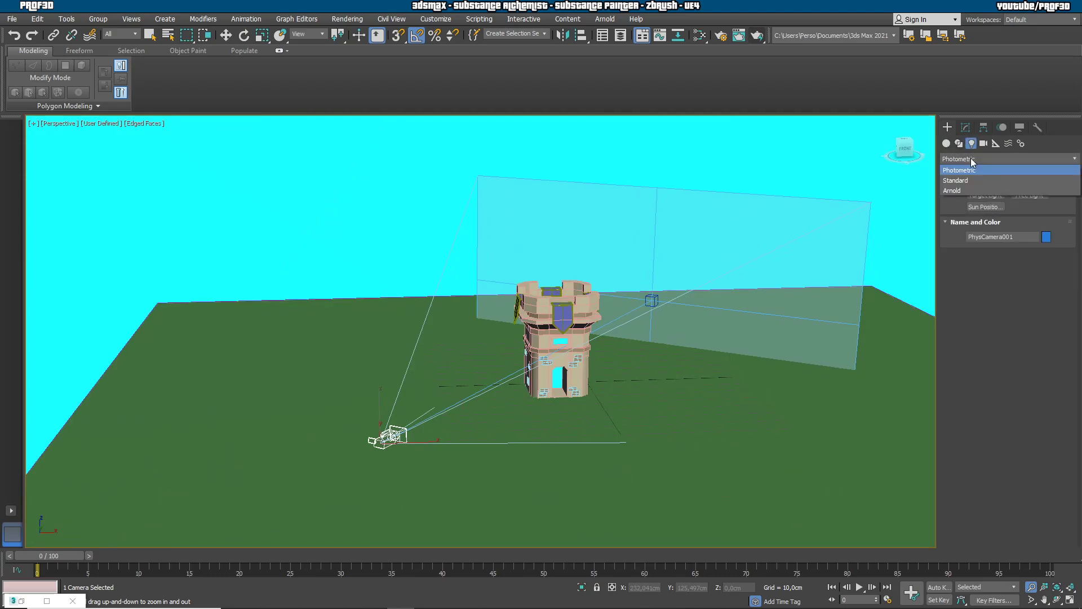
{"action": "left_click", "coordinate": [962, 190]}
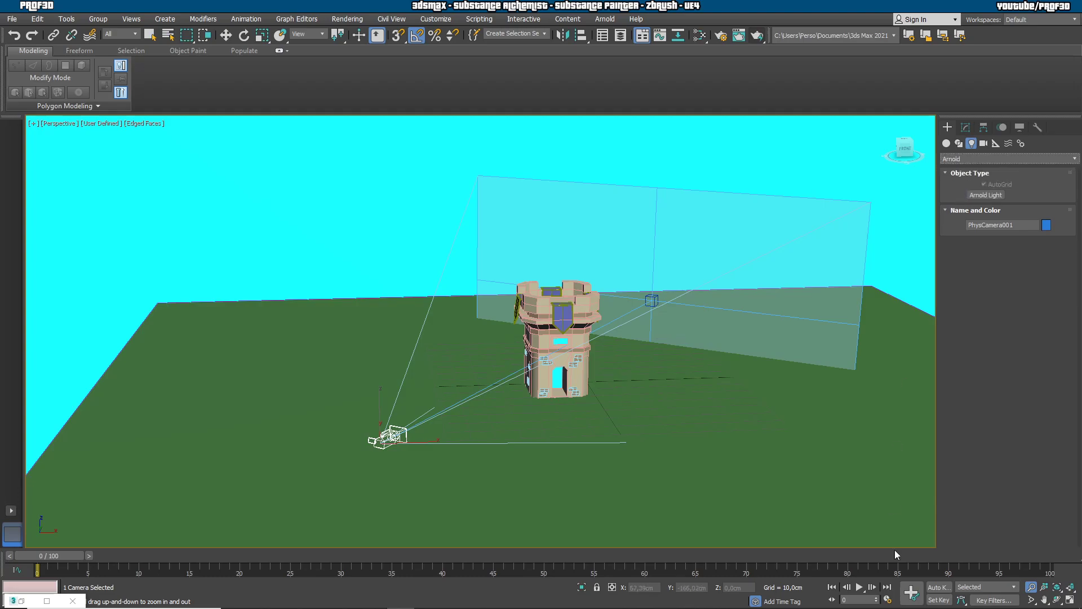
{"action": "left_click", "coordinate": [992, 197]}
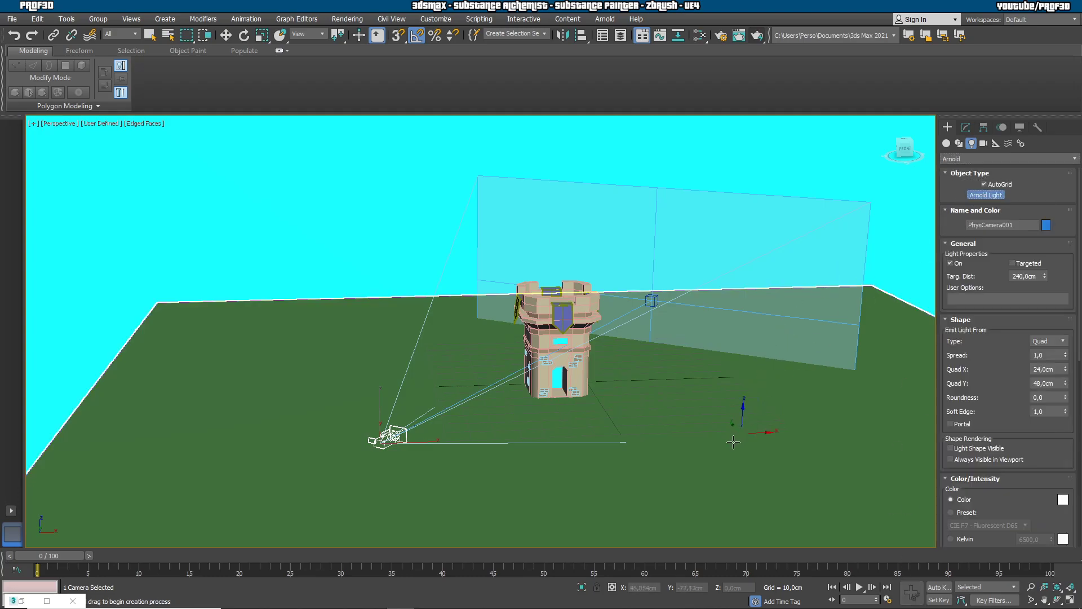
{"action": "left_click_drag", "start_coordinate": [630, 501], "coordinate": [572, 418]}
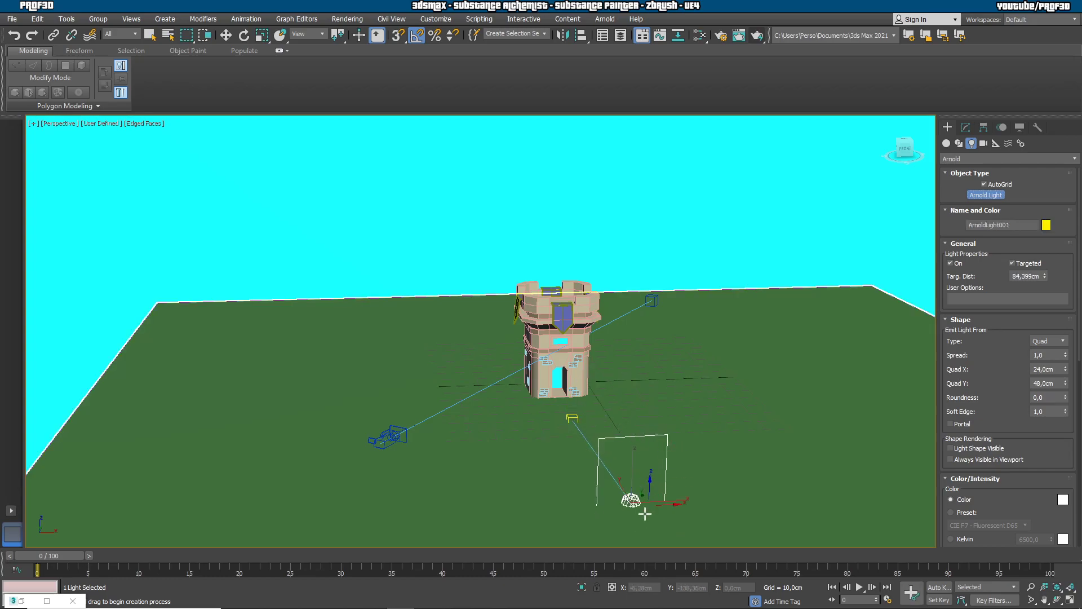
{"action": "left_click", "coordinate": [1048, 341]}
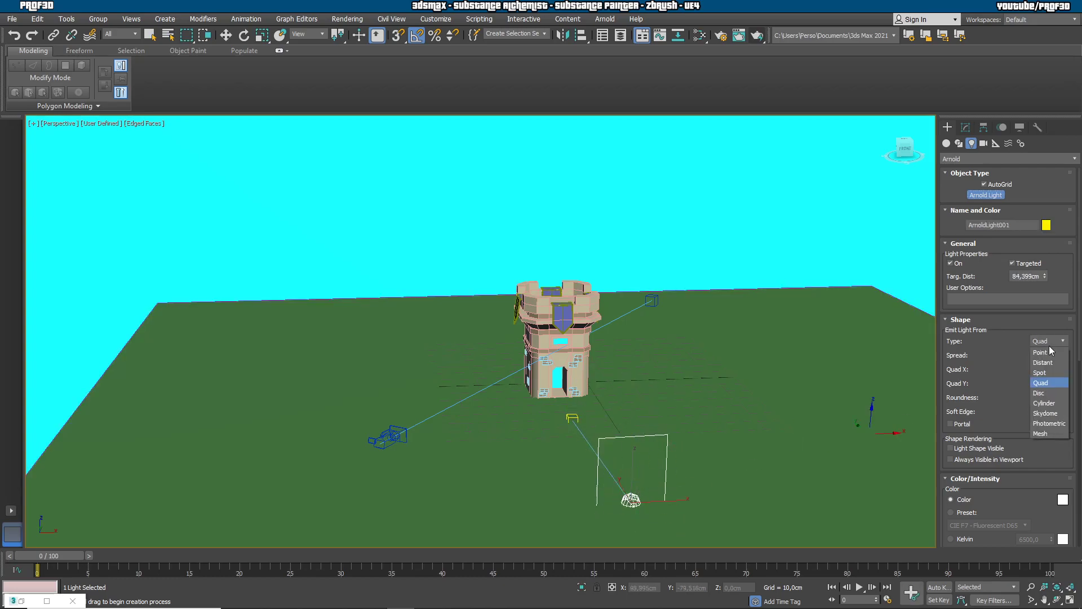
{"action": "left_click", "coordinate": [1042, 413]}
Set the skydome light's colour to pale blue (hue 137, saturation 113, value 227) and its exposure to 0.
{"action": "left_click_drag", "start_coordinate": [1046, 413], "coordinate": [1056, 284]}
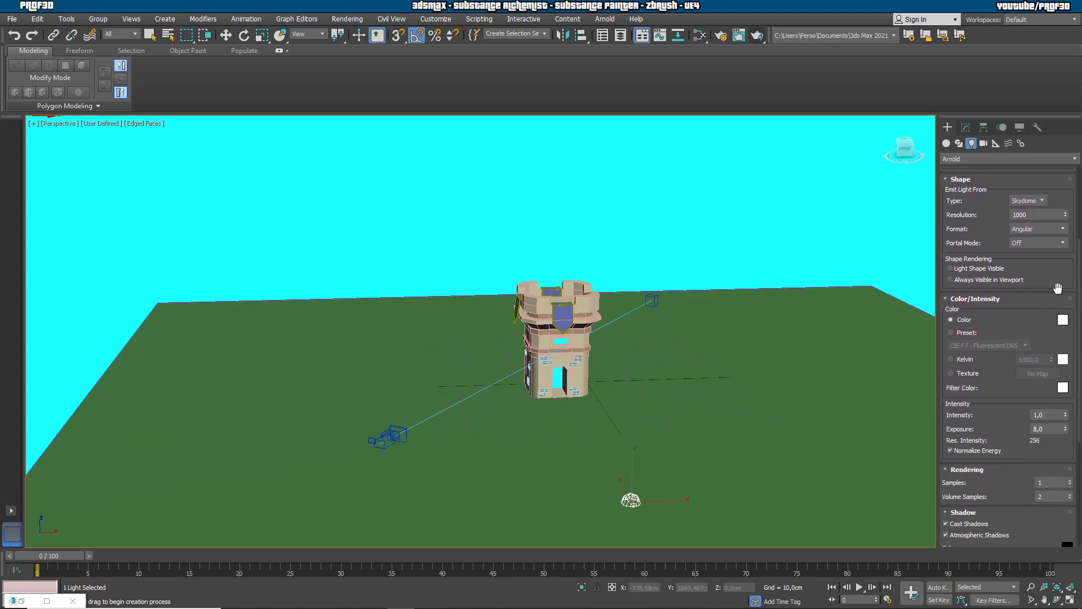
{"action": "left_click", "coordinate": [1063, 320]}
{"action": "left_click", "coordinate": [400, 109]}
{"action": "left_click", "coordinate": [404, 119]}
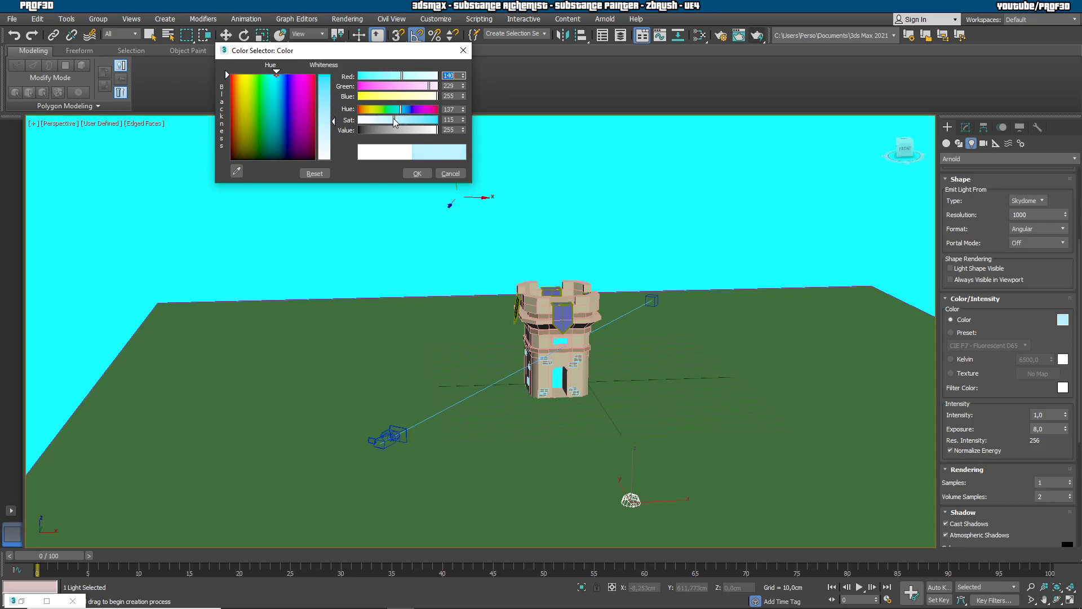
{"action": "left_click", "coordinate": [430, 130]}
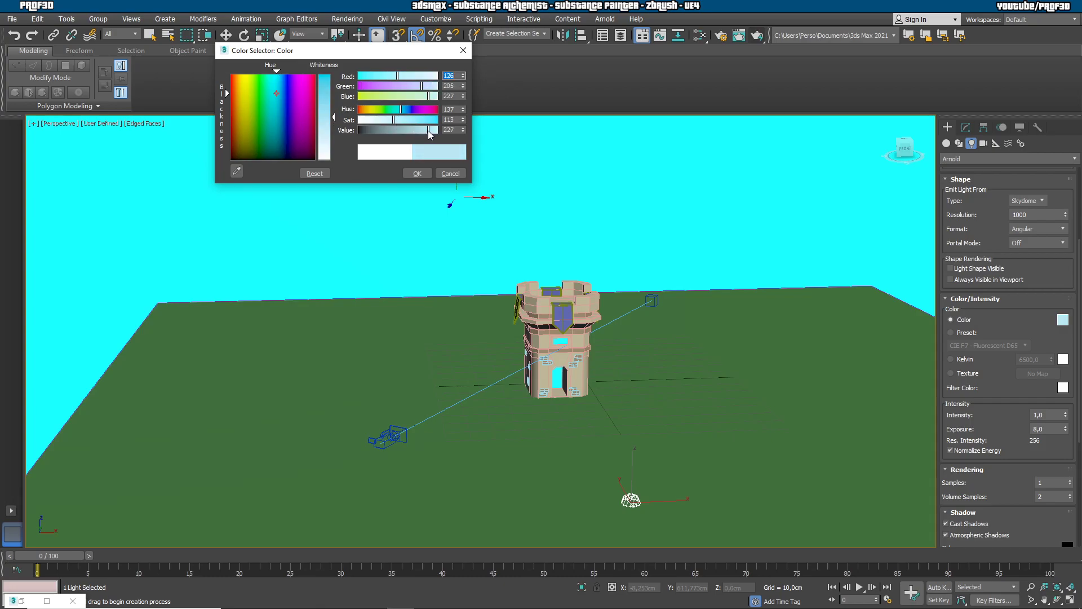
{"action": "left_click", "coordinate": [423, 173]}
{"action": "left_click", "coordinate": [744, 436]}
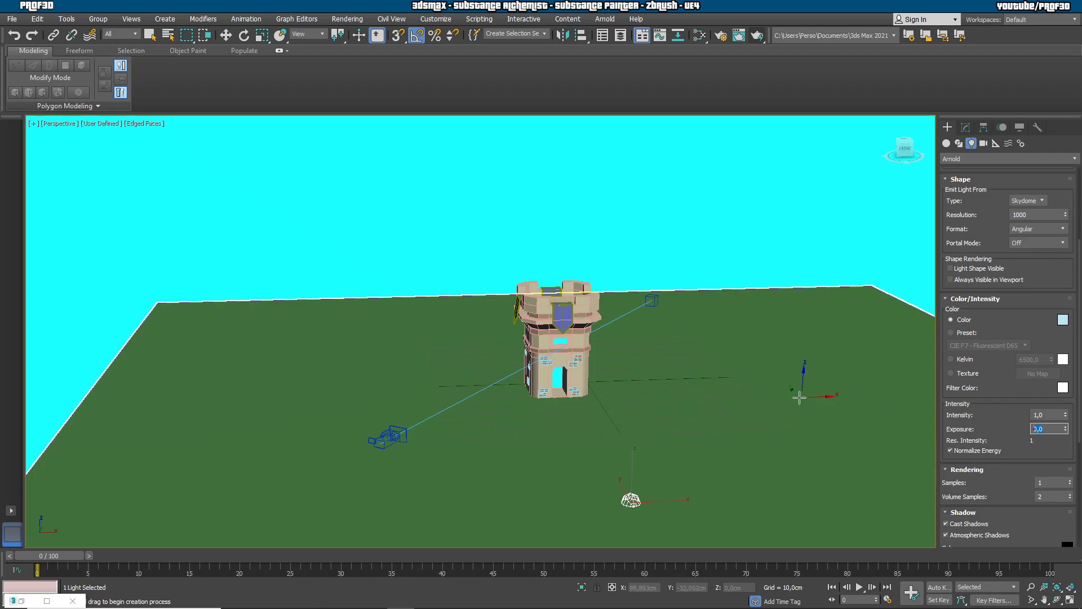
Test-render the physical camera view to check the skydome lighting, cancel the render and close its window.
{"action": "key", "text": "c"}
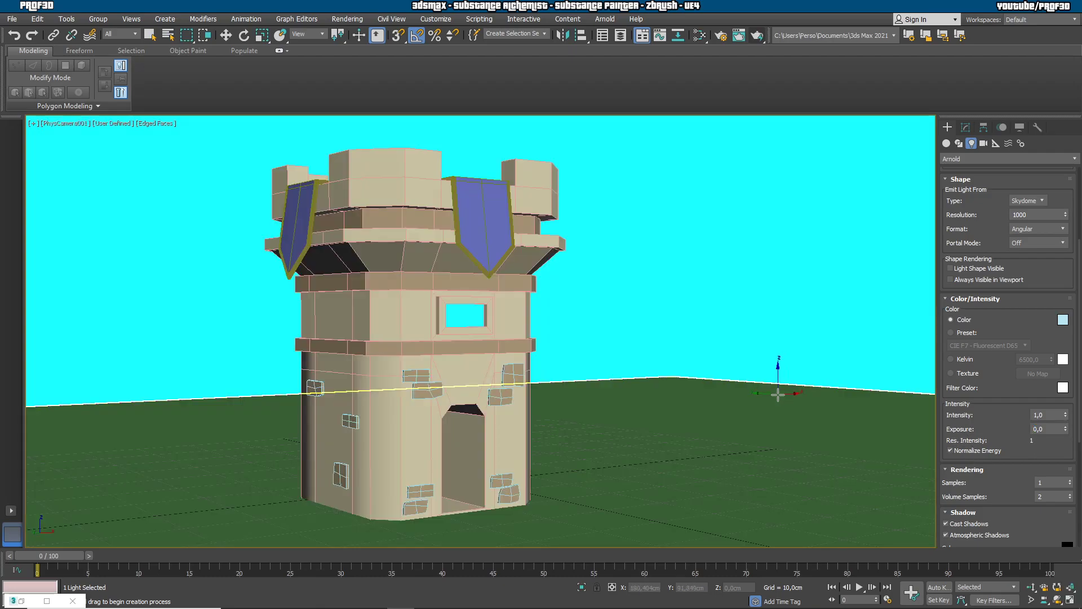
{"action": "left_click", "coordinate": [757, 35]}
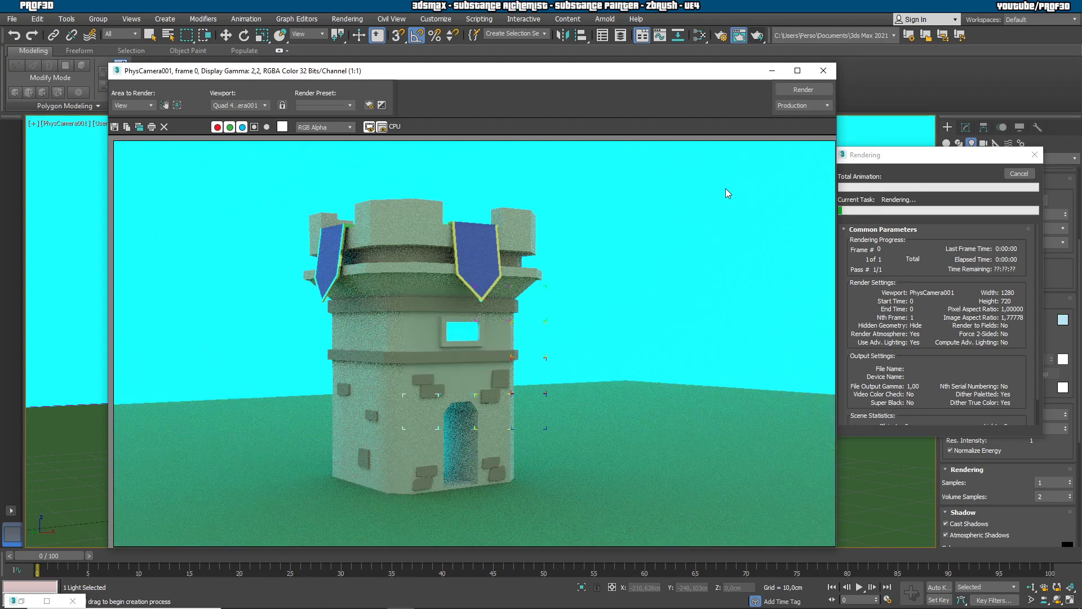
{"action": "left_click", "coordinate": [1019, 173]}
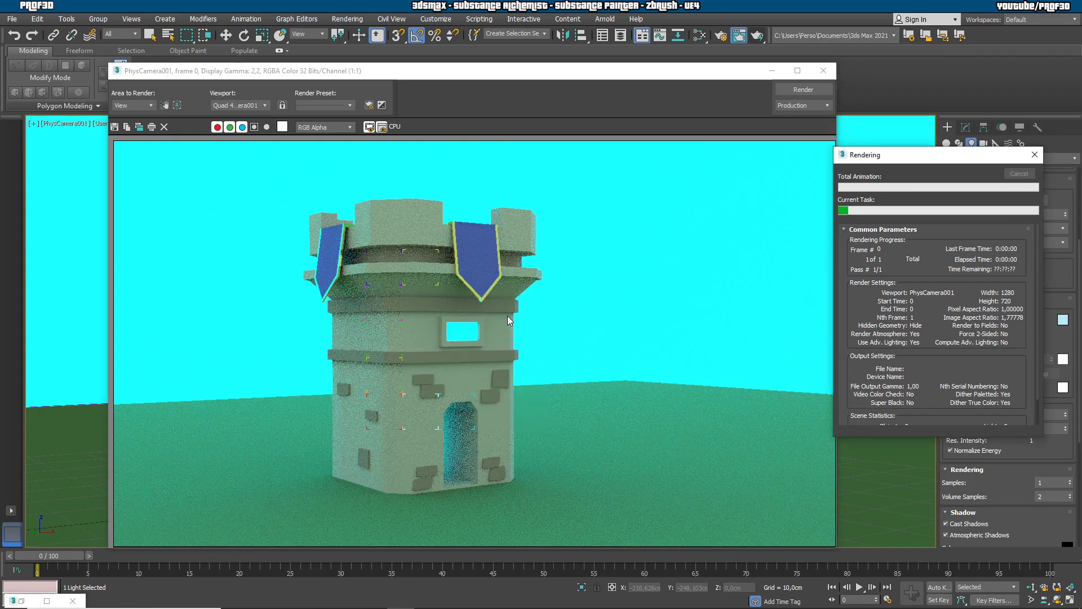
{"action": "left_click", "coordinate": [823, 70]}
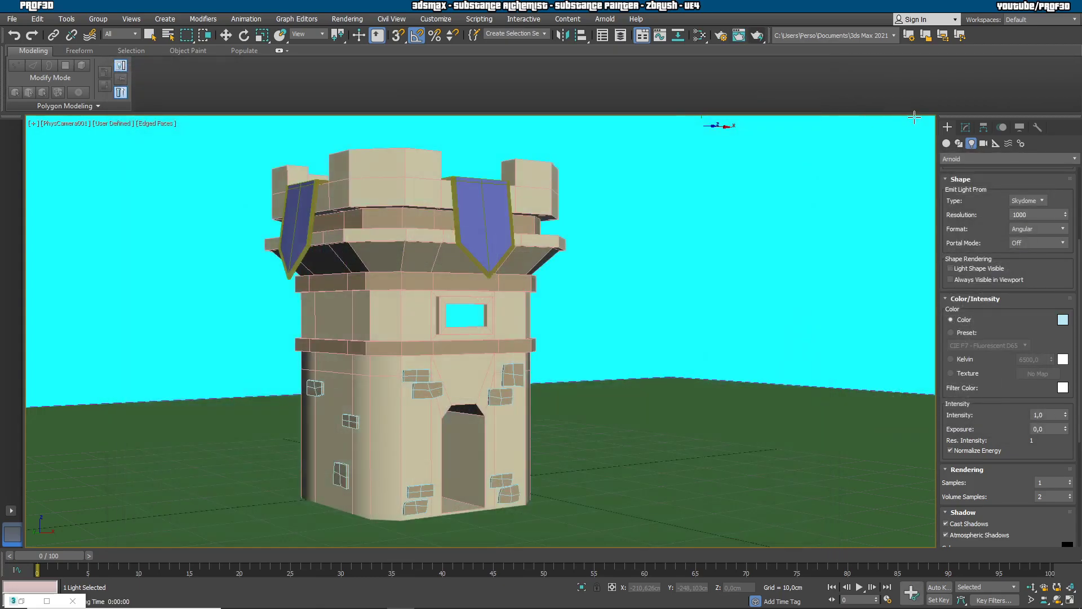
Create a second Arnold light on the ground near the tower and set its shape type to Quad.
{"action": "scroll", "coordinate": [989, 173], "scroll_direction": "up", "scroll_amount": 4}
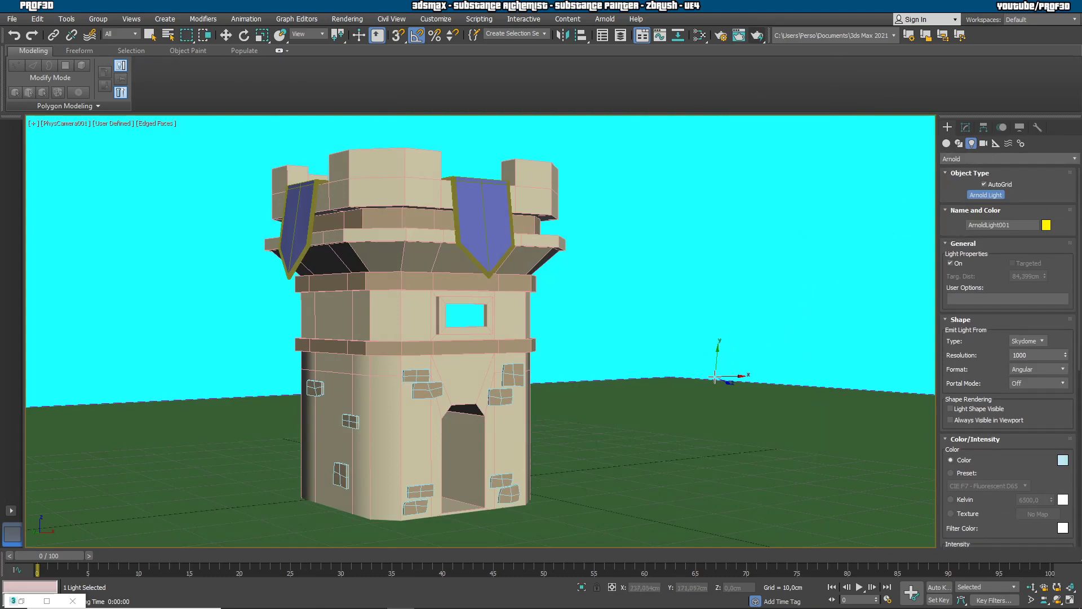
{"action": "key", "text": "p"}
{"action": "middle_click_drag", "start_coordinate": [435, 366], "coordinate": [410, 399], "text": "alt"}
{"action": "left_click_drag", "start_coordinate": [410, 400], "coordinate": [430, 406]}
{"action": "left_click", "coordinate": [468, 405]}
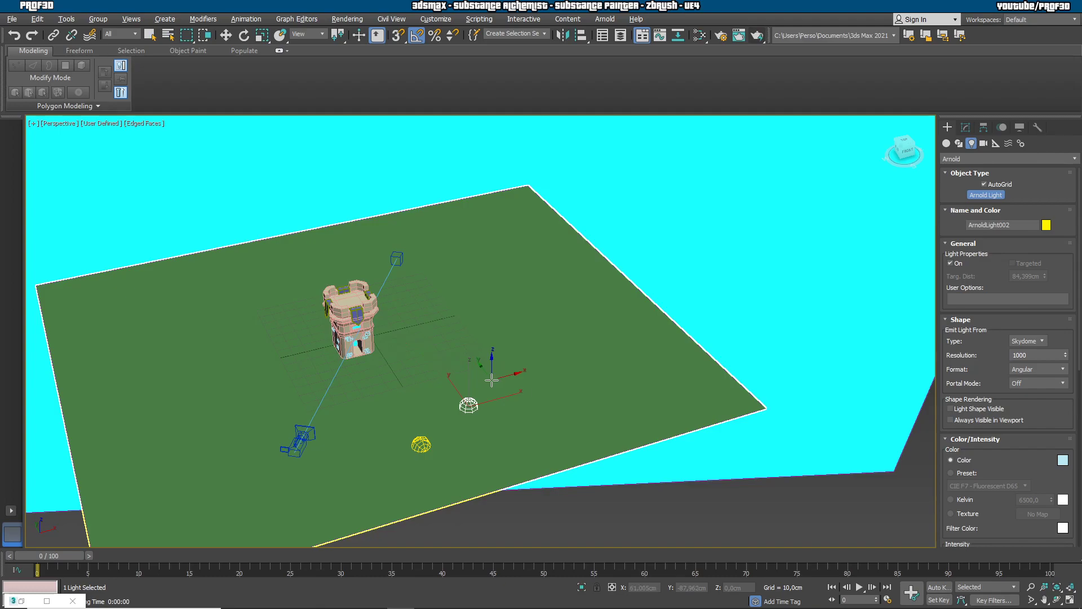
{"action": "left_click", "coordinate": [1042, 341]}
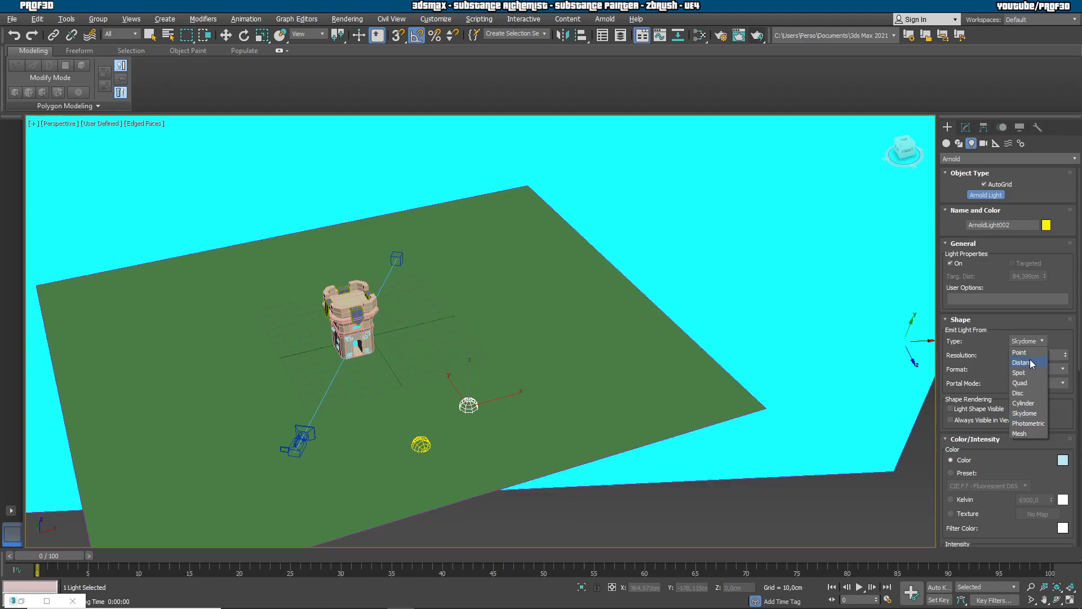
{"action": "left_click", "coordinate": [1033, 364]}
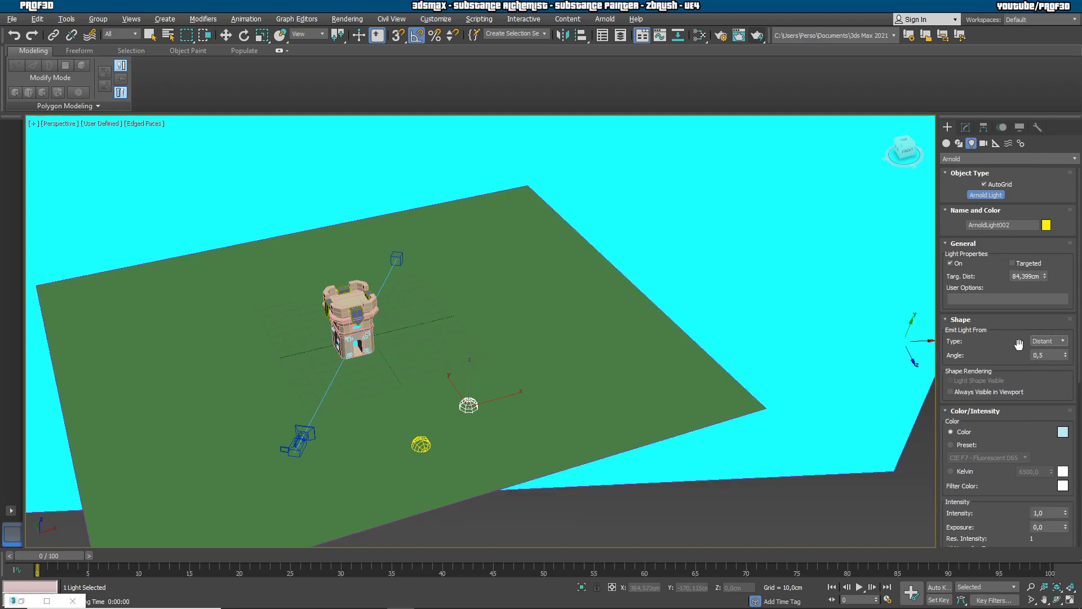
{"action": "left_click", "coordinate": [1043, 341]}
{"action": "left_click", "coordinate": [1043, 383]}
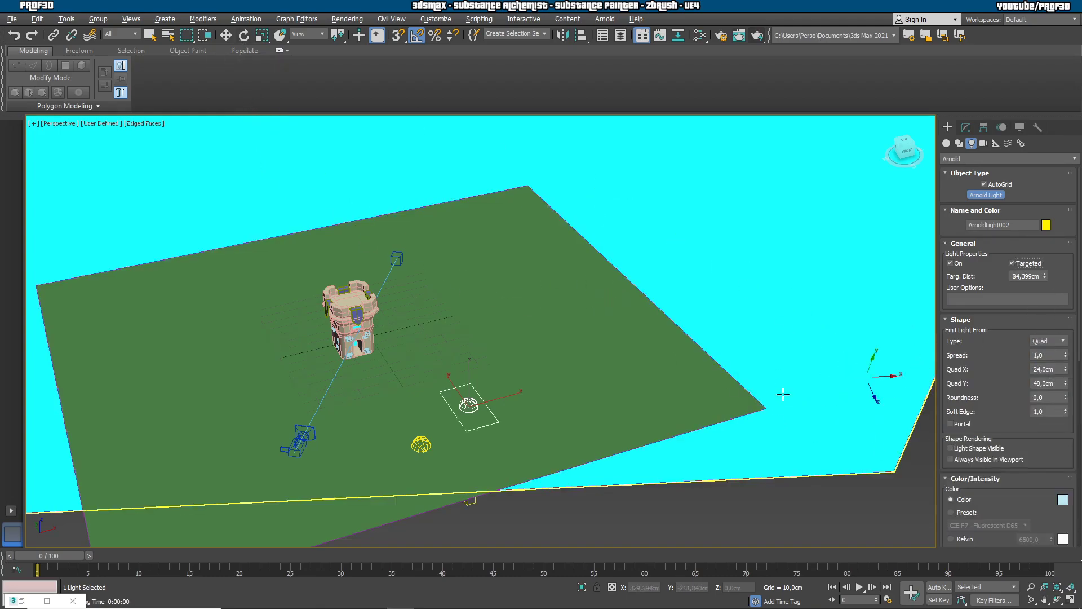
Move the quad light's target from below the ground plane towards the tower.
{"action": "key", "text": "w"}
{"action": "left_click", "coordinate": [469, 502]}
{"action": "left_click_drag", "start_coordinate": [449, 473], "coordinate": [378, 360]}
{"action": "middle_click_drag", "start_coordinate": [378, 361], "coordinate": [525, 338], "text": "alt"}
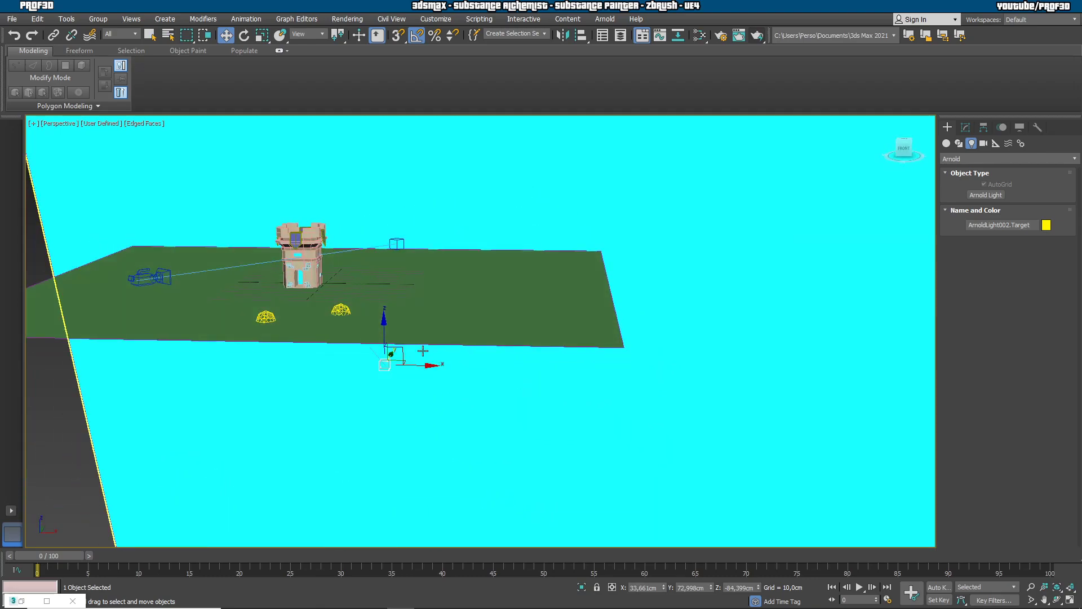
{"action": "left_click_drag", "start_coordinate": [388, 352], "coordinate": [319, 262]}
Raise the quad light well above the ground and shift its target onto the tower's base.
{"action": "middle_click_drag", "start_coordinate": [319, 262], "coordinate": [439, 307], "text": "alt"}
{"action": "left_click", "coordinate": [479, 317]}
{"action": "left_click_drag", "start_coordinate": [479, 317], "coordinate": [479, 210]}
{"action": "middle_click_drag", "start_coordinate": [385, 315], "coordinate": [307, 335], "text": "alt"}
{"action": "left_click", "coordinate": [307, 350]}
{"action": "left_click_drag", "start_coordinate": [307, 335], "coordinate": [398, 319]}
{"action": "middle_click_drag", "start_coordinate": [399, 320], "coordinate": [443, 337], "text": "alt"}
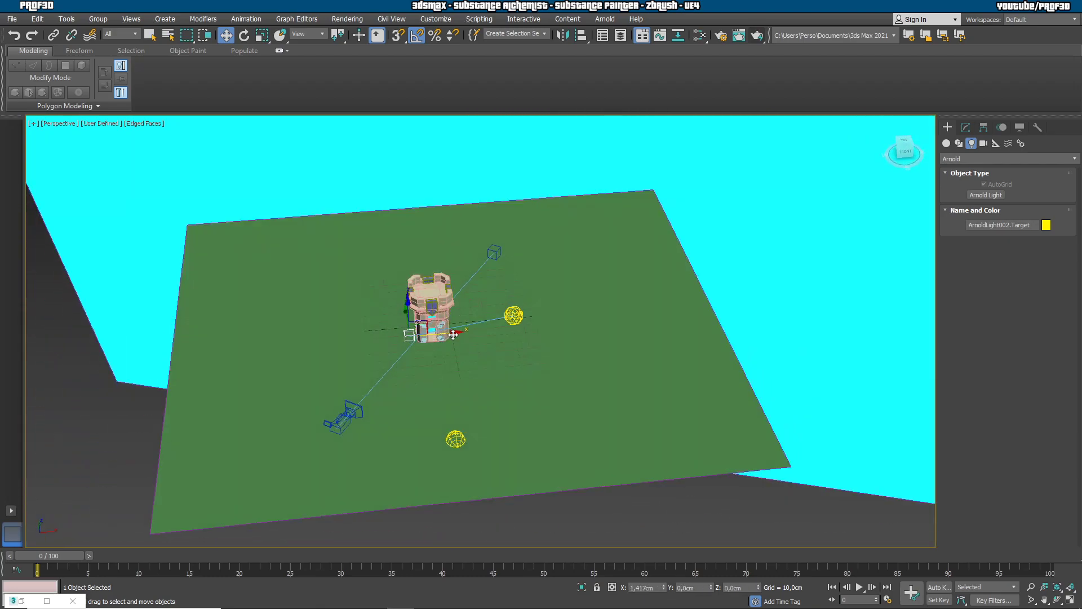
Reposition the raised quad light in front of the tower at about X 38.87, Y -109.85, Z 90.68 cm.
{"action": "left_click", "coordinate": [514, 315]}
{"action": "left_click_drag", "start_coordinate": [548, 313], "coordinate": [556, 312]}
{"action": "middle_click_drag", "start_coordinate": [527, 379], "coordinate": [570, 372], "text": "alt"}
{"action": "scroll", "coordinate": [570, 355], "scroll_direction": "up", "scroll_amount": 3}
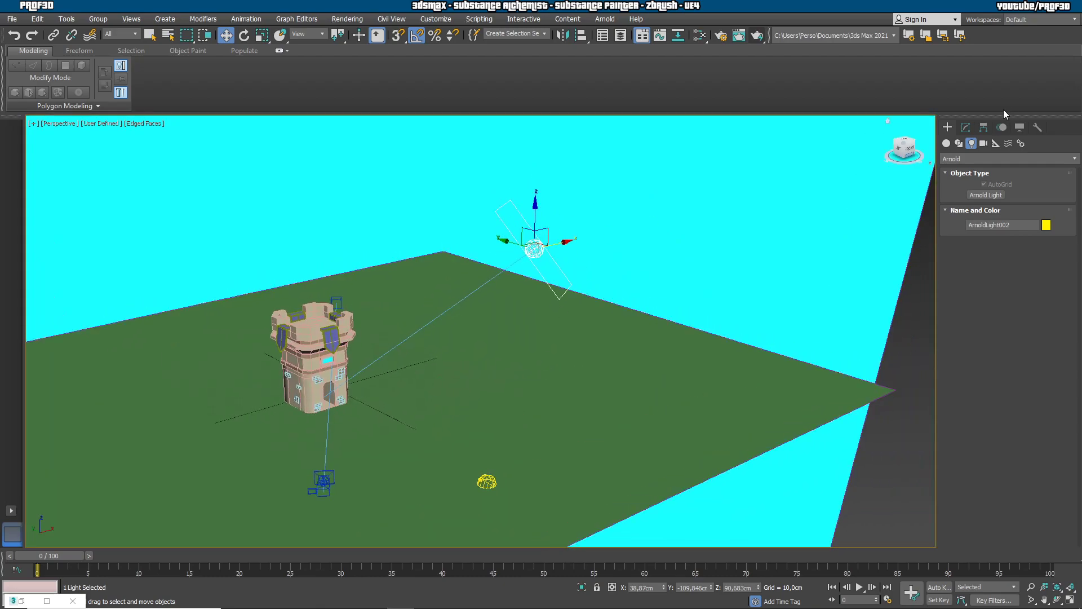
Change the quad light's colour to a pale warm yellow.
{"action": "left_click", "coordinate": [966, 126]}
{"action": "scroll", "coordinate": [1055, 323], "scroll_direction": "down", "scroll_amount": 4}
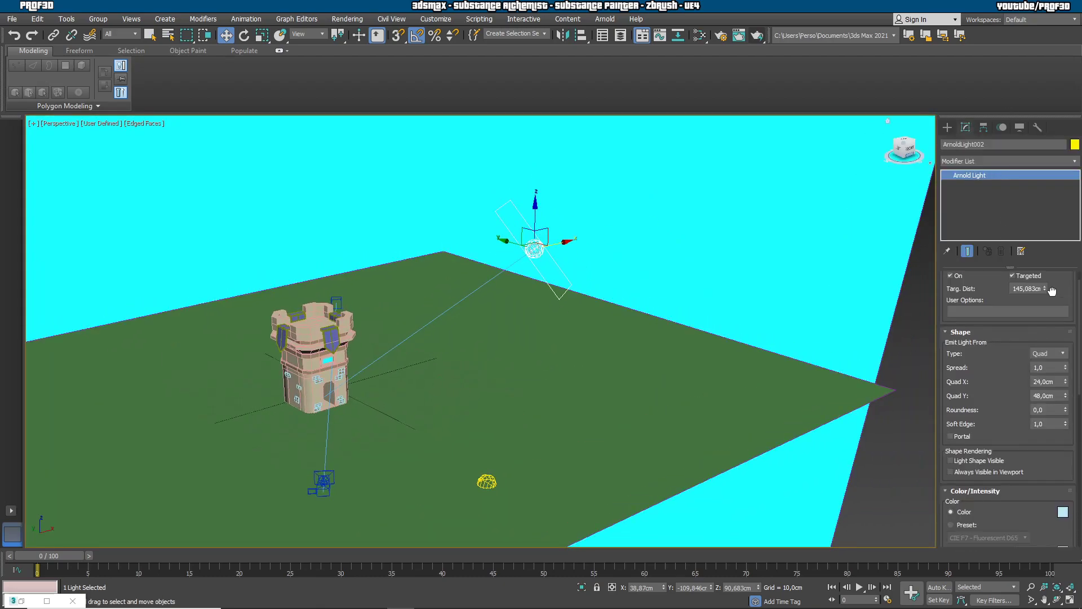
{"action": "left_click", "coordinate": [1062, 426]}
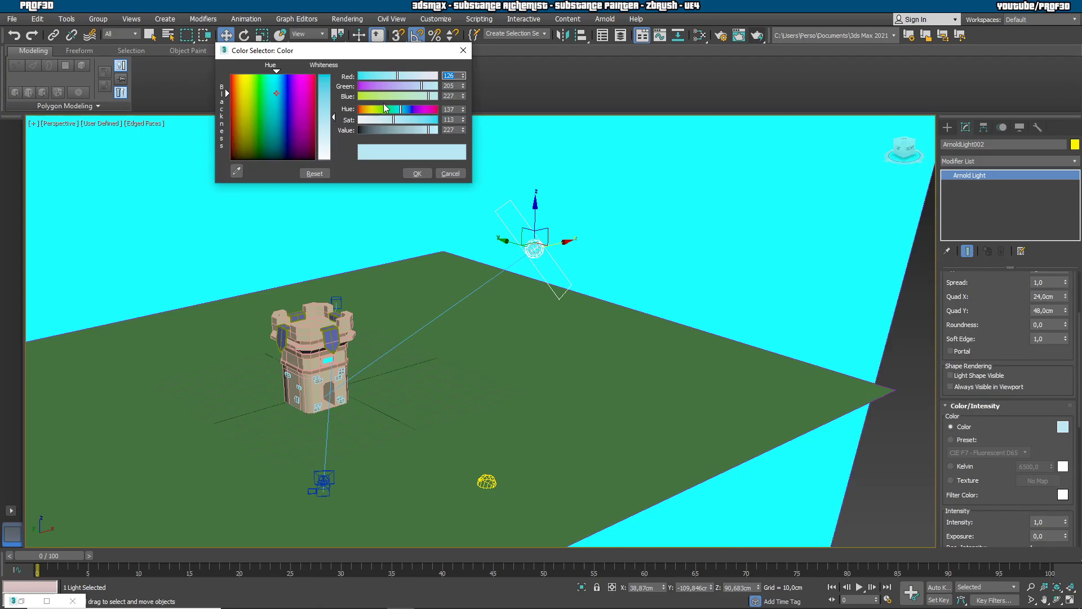
{"action": "left_click", "coordinate": [370, 110]}
{"action": "left_click_drag", "start_coordinate": [425, 129], "coordinate": [386, 120]}
{"action": "left_click", "coordinate": [416, 171]}
Set the quad light's intensity to 500 and its exposure to 8.
{"action": "left_click_drag", "start_coordinate": [1014, 432], "coordinate": [1004, 351]}
{"action": "left_click_drag", "start_coordinate": [1046, 453], "coordinate": [996, 451]}
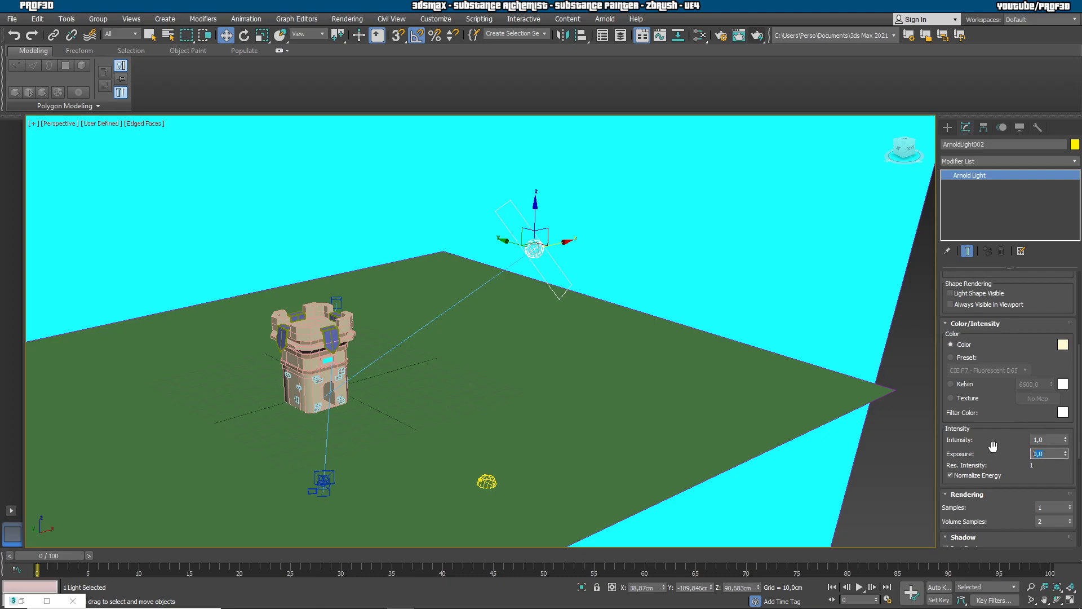
{"action": "key", "text": "Tab"}
{"action": "key", "text": "Return"}
Render the physical camera view to check the tower under both lights.
{"action": "middle_click_drag", "start_coordinate": [662, 321], "coordinate": [663, 304]}
{"action": "key", "text": "c"}
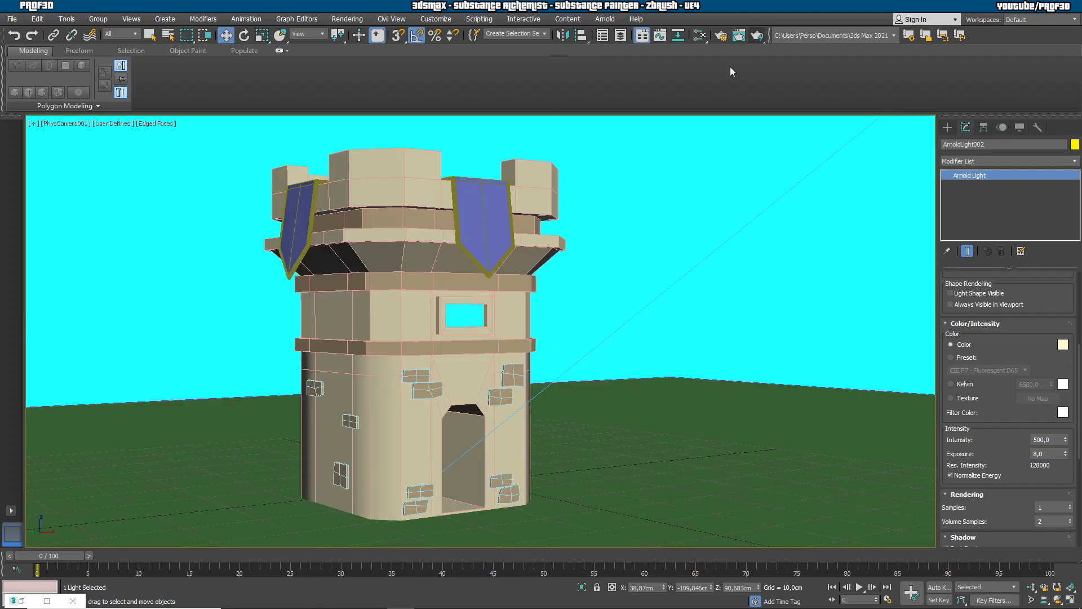
{"action": "left_click", "coordinate": [753, 37]}
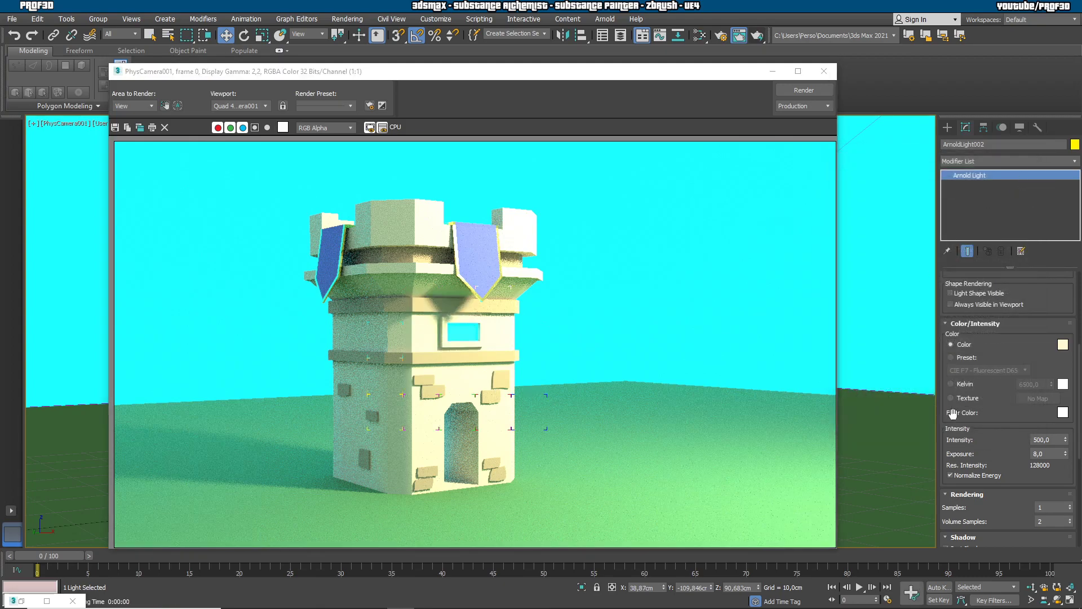
Lower the quad light's intensity to 300.
{"action": "left_click", "coordinate": [1037, 439]}
{"action": "type", "text": "300"}
{"action": "key", "text": "Return"}
Preview the camera view live with ActiveShade using Arnold, with the render window minimised.
{"action": "left_click_drag", "start_coordinate": [280, 75], "coordinate": [266, 271]}
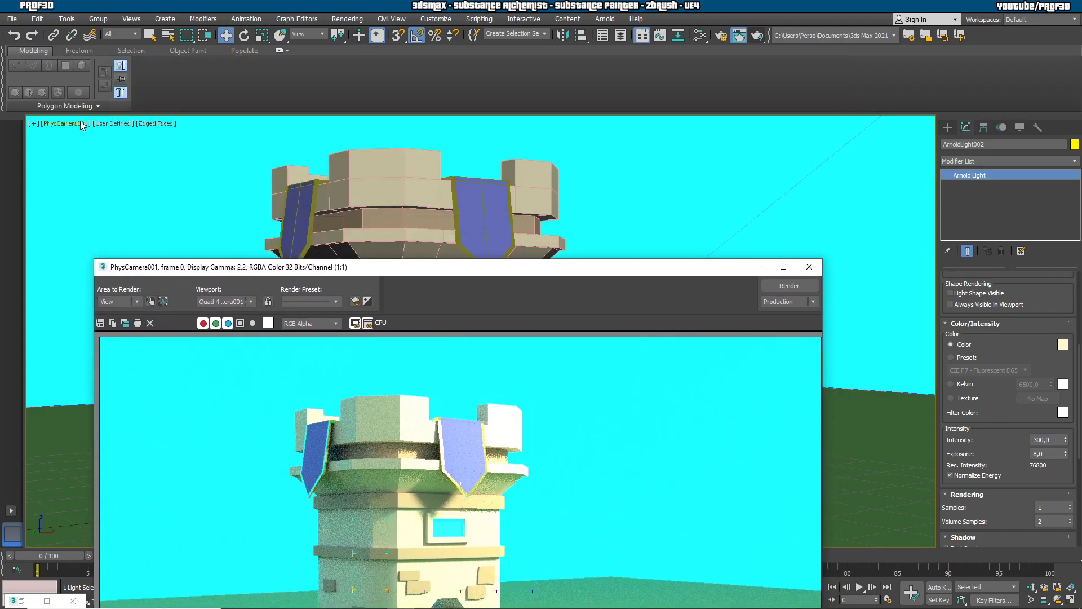
{"action": "left_click", "coordinate": [90, 127]}
{"action": "left_click", "coordinate": [107, 124]}
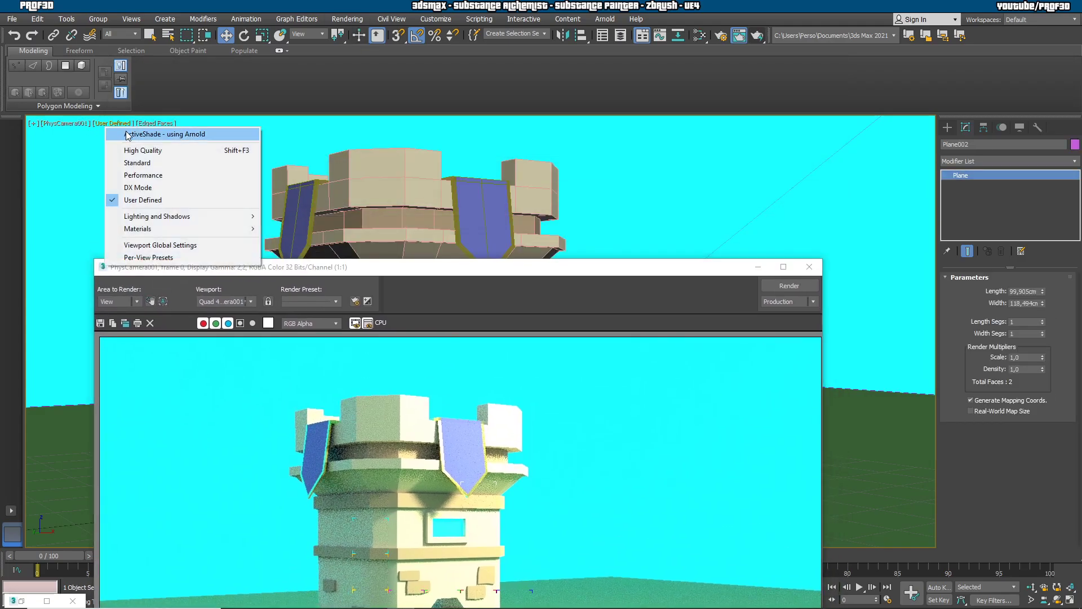
{"action": "left_click", "coordinate": [144, 134]}
{"action": "left_click", "coordinate": [758, 267]}
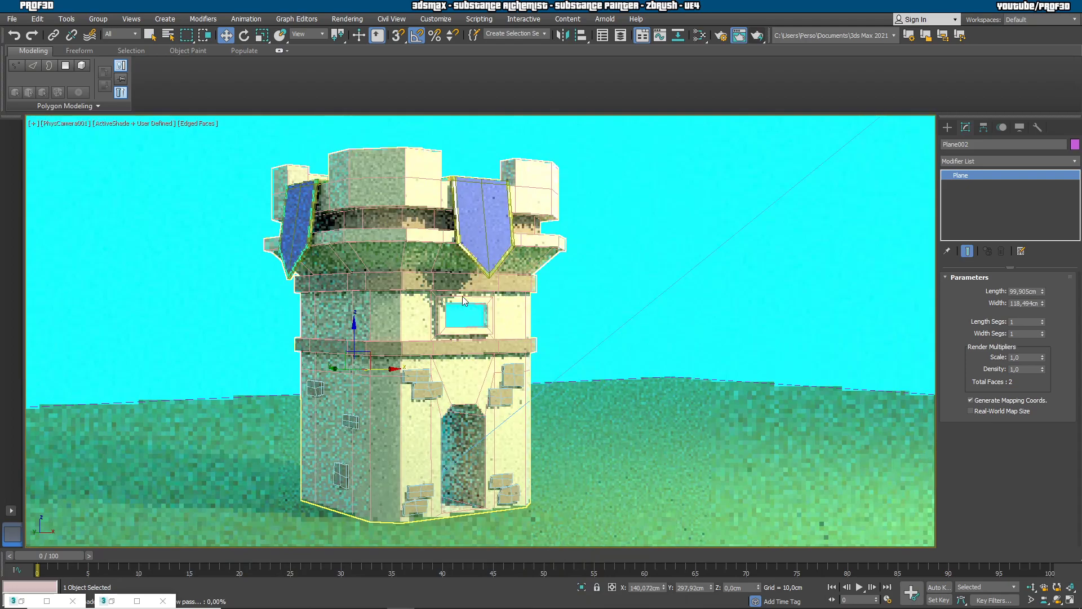
Render the camera view again, stop it early, examine the whole image and minimise the render window.
{"action": "key", "text": "shift+q"}
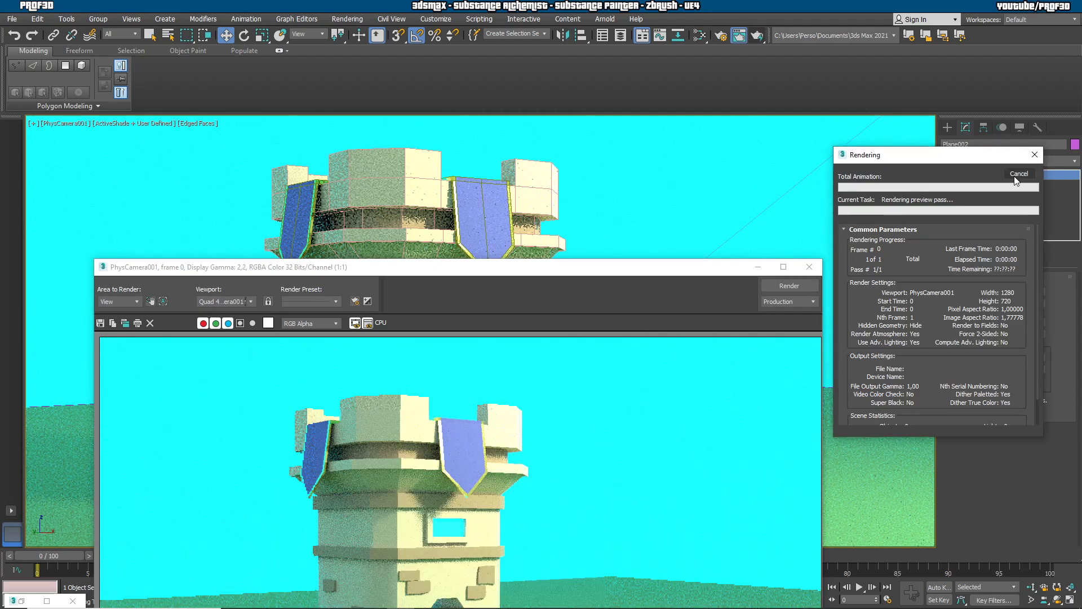
{"action": "left_click", "coordinate": [1014, 176]}
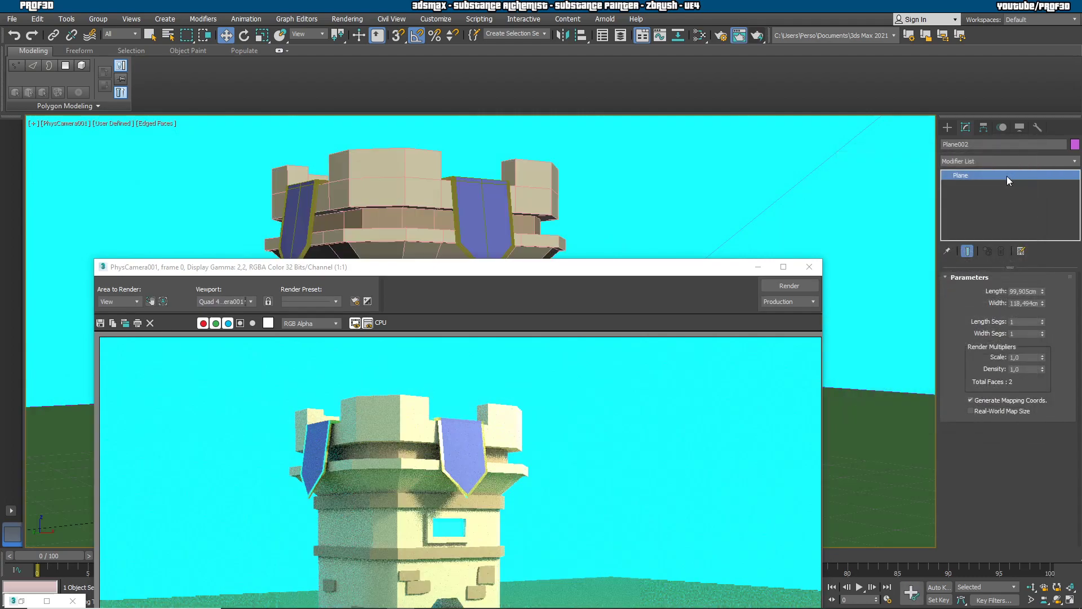
{"action": "left_click", "coordinate": [126, 124]}
{"action": "left_click_drag", "start_coordinate": [664, 269], "coordinate": [664, 109]}
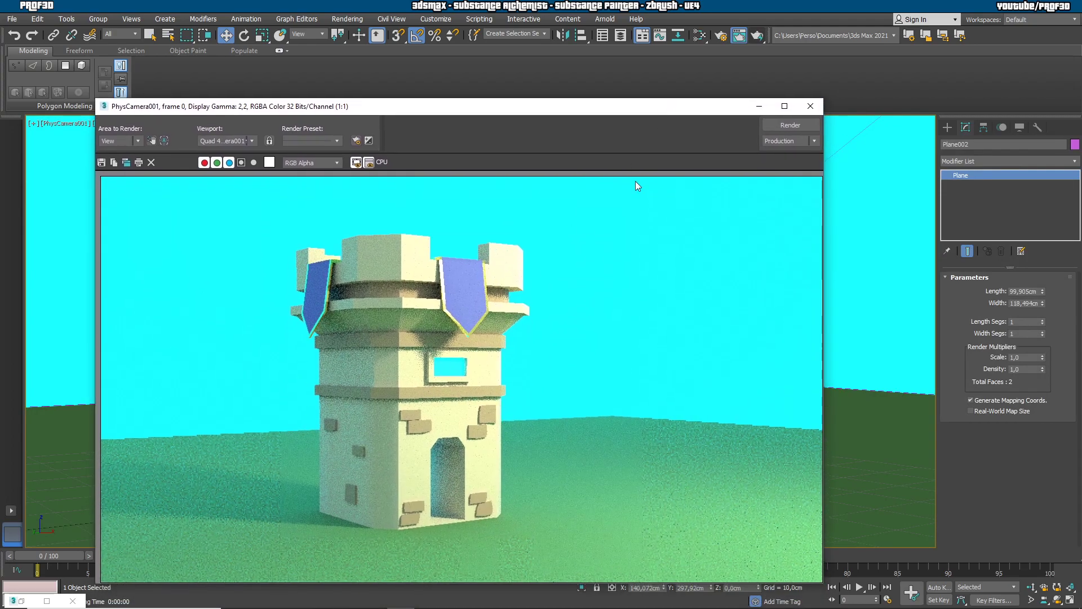
{"action": "left_click", "coordinate": [759, 106]}
Dolly and pan the physical camera slightly to adjust the tower's framing, and start a new render.
{"action": "left_click", "coordinate": [1035, 586]}
{"action": "left_click_drag", "start_coordinate": [518, 412], "coordinate": [524, 399]}
{"action": "mouse_move", "coordinate": [525, 398]}
{"action": "middle_mouse_down"}
{"action": "mouse_move", "coordinate": [562, 391]}
{"action": "mouse_move", "coordinate": [526, 381]}
{"action": "mouse_move", "coordinate": [532, 395]}
{"action": "middle_mouse_up"}
{"action": "left_click", "coordinate": [758, 39]}
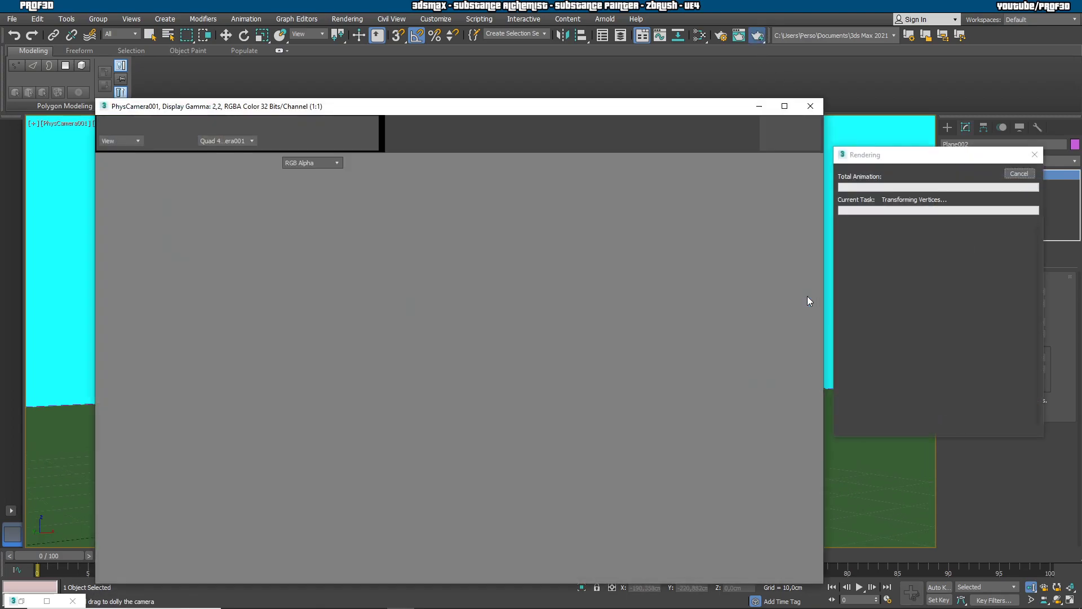